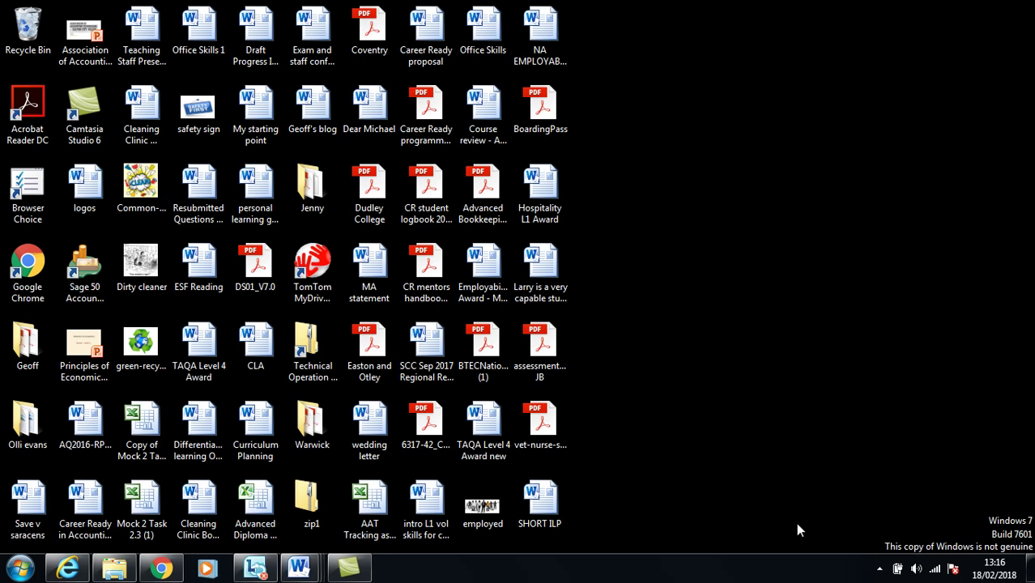
Step: Start Sage 50 Accounts and open The Graze Office Store company data stored in COMPANY.003
{"action": "double_click", "coordinate": [88, 290]}
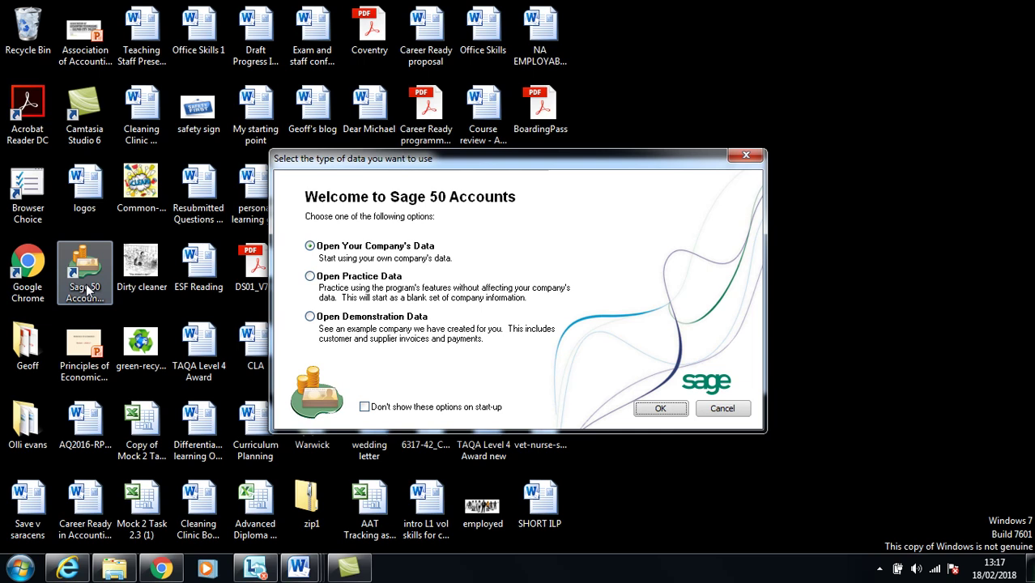
{"action": "left_click", "coordinate": [661, 410]}
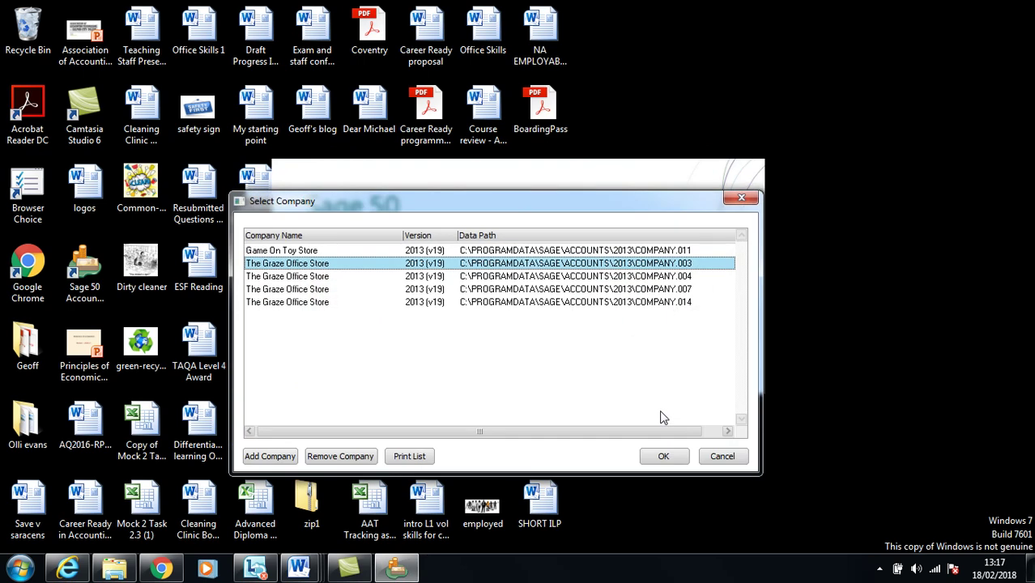
{"action": "left_click", "coordinate": [664, 456]}
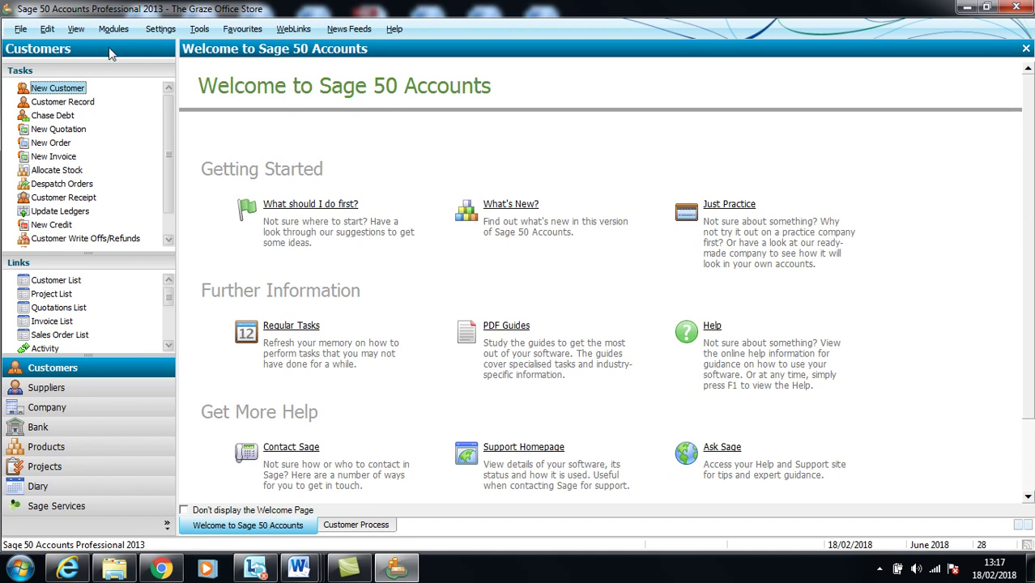
Step: Restore The Graze Office Store Task 3 backup from the Comp Accs 2018 folder, overwriting the current company data
{"action": "left_click", "coordinate": [22, 31]}
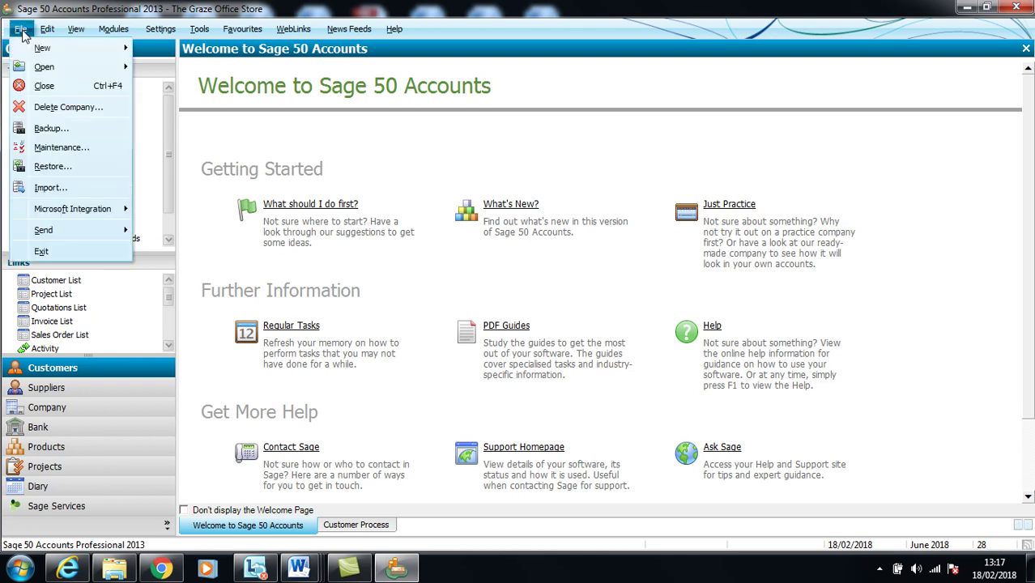
{"action": "left_click", "coordinate": [53, 167]}
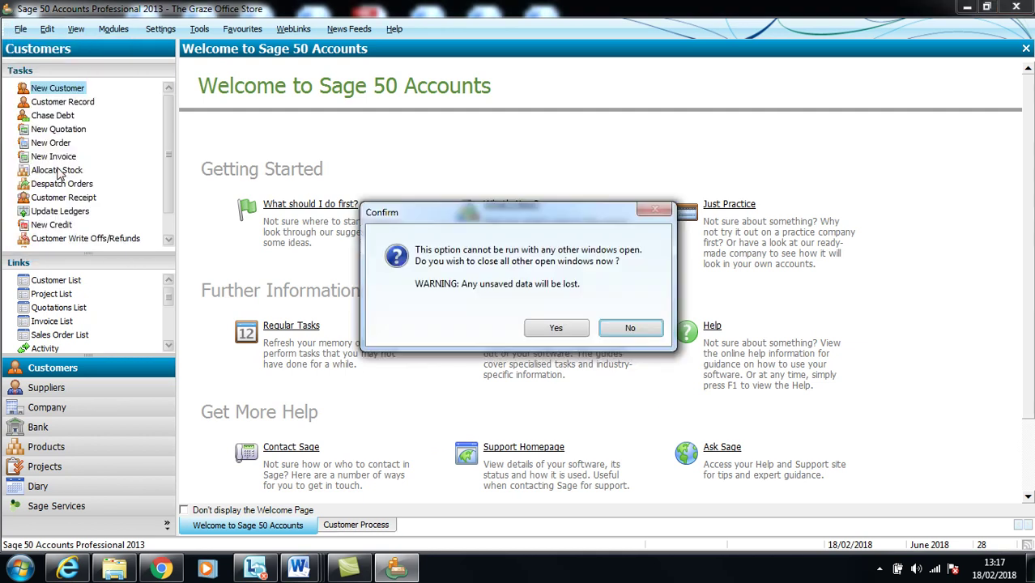
{"action": "left_click", "coordinate": [543, 328]}
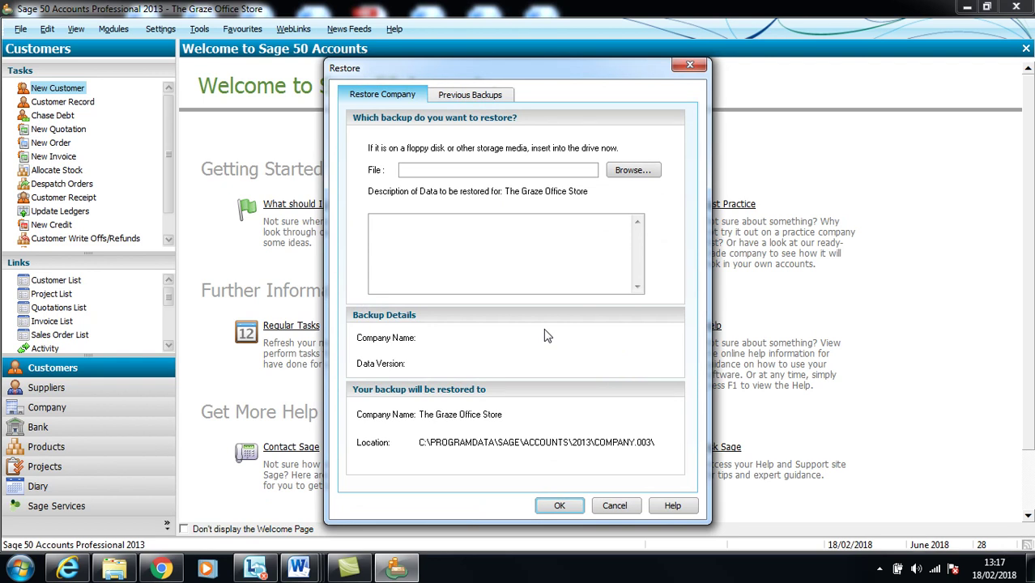
{"action": "left_click", "coordinate": [644, 175]}
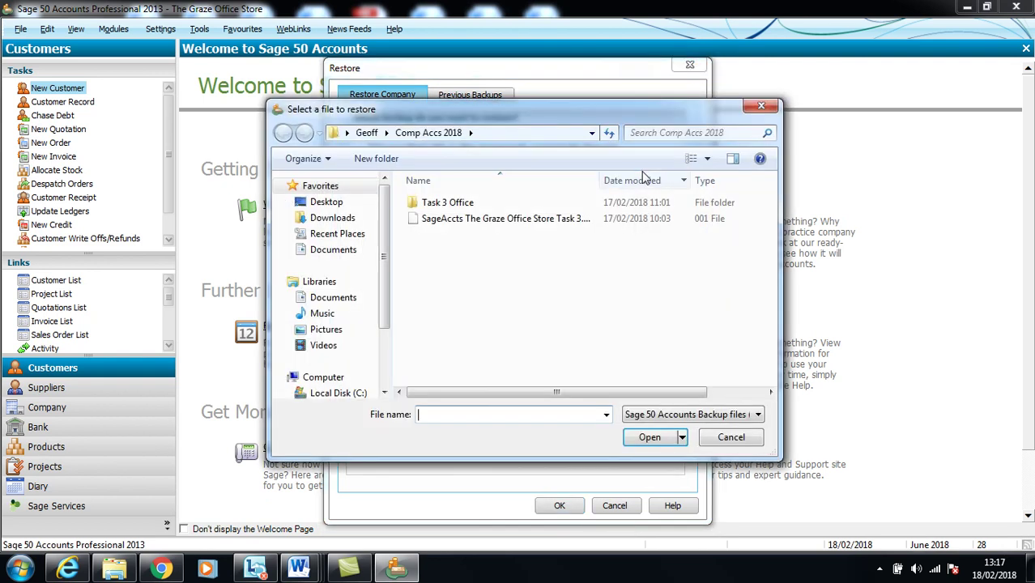
{"action": "left_click", "coordinate": [426, 134]}
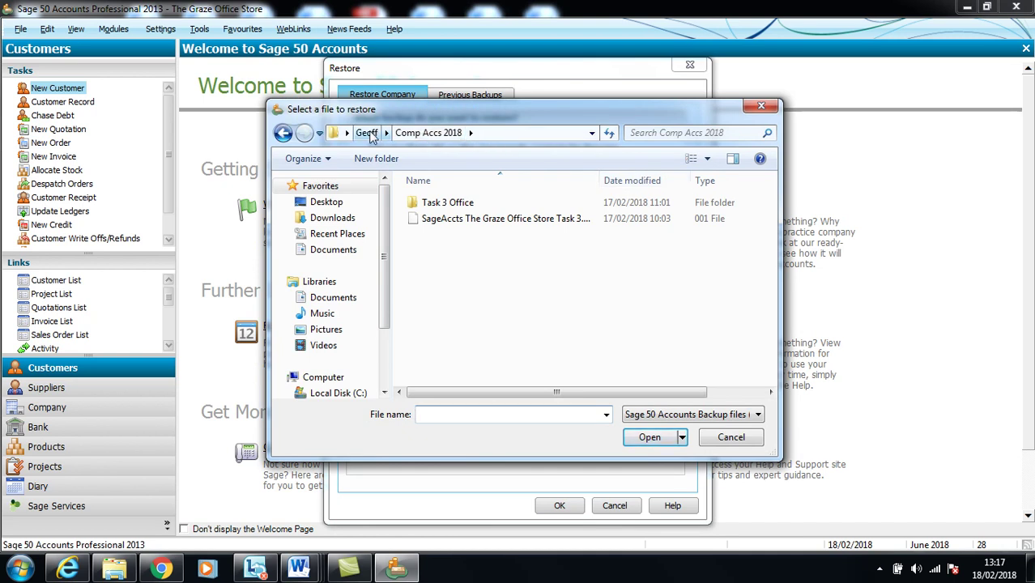
{"action": "left_click", "coordinate": [367, 133]}
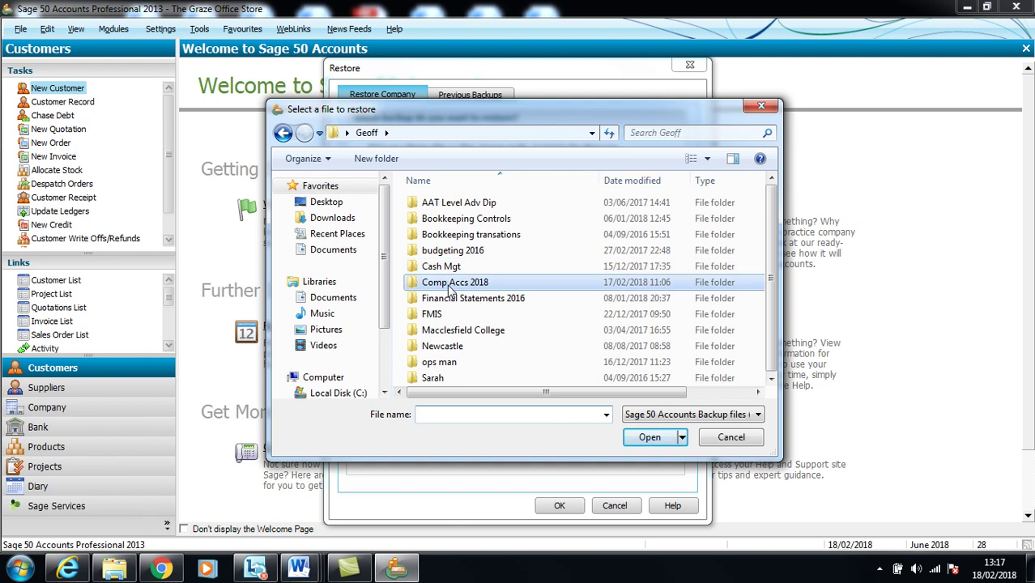
{"action": "double_click", "coordinate": [451, 286]}
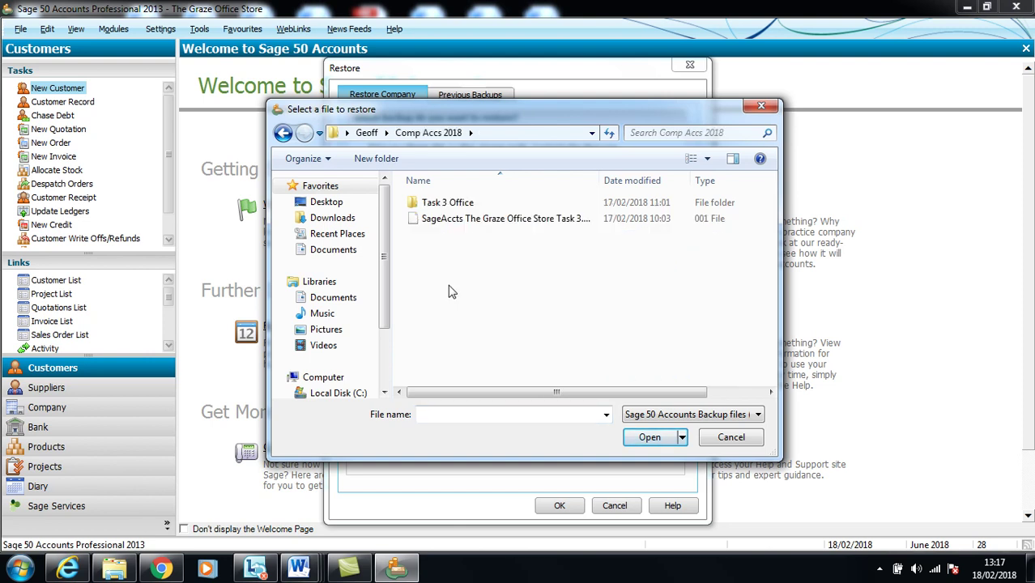
{"action": "double_click", "coordinate": [473, 220]}
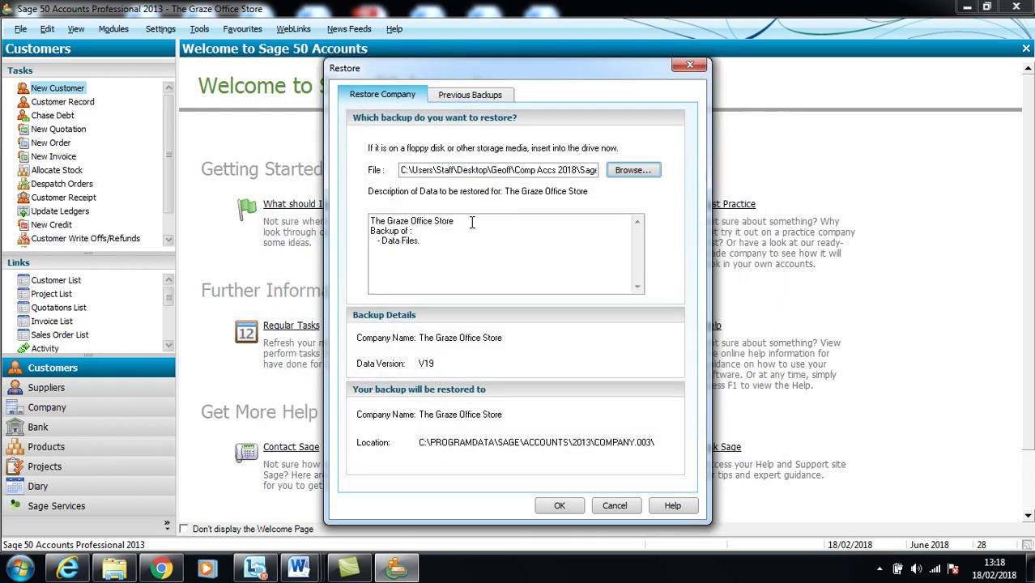
{"action": "left_click", "coordinate": [565, 506]}
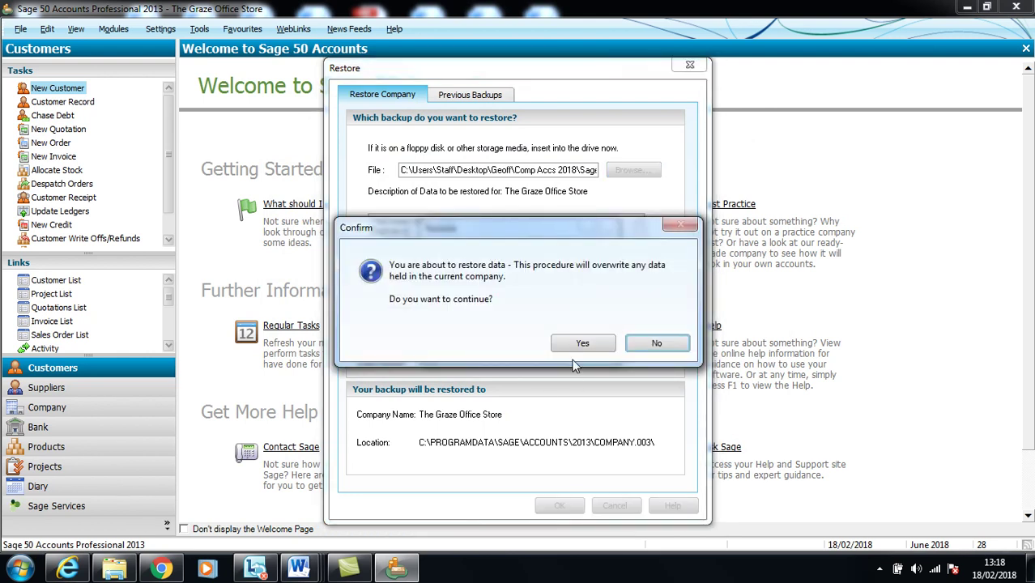
{"action": "left_click", "coordinate": [580, 342]}
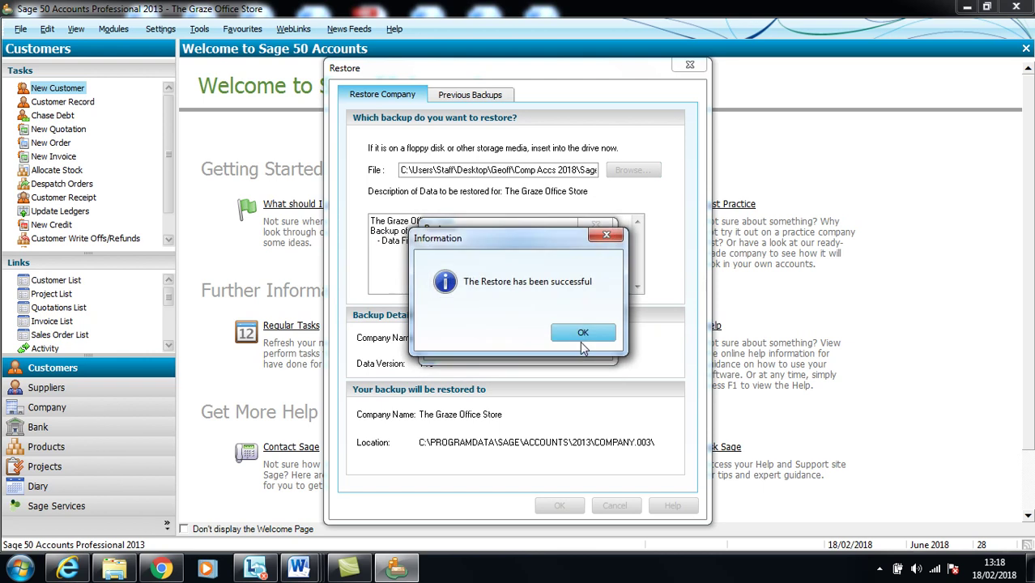
{"action": "left_click", "coordinate": [583, 335]}
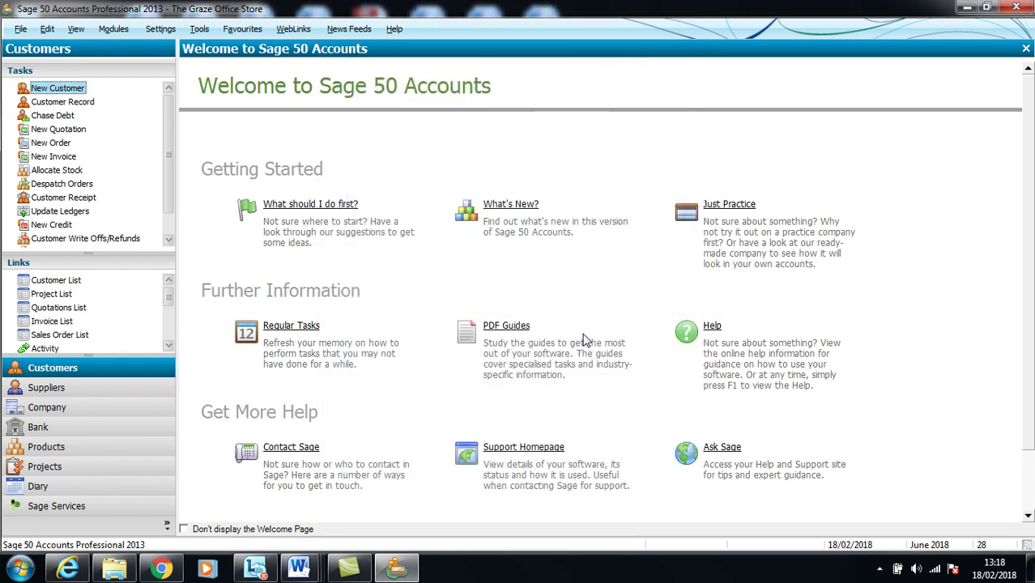
Step: Open the Financials module and review the opening balance transactions
{"action": "left_click", "coordinate": [135, 372]}
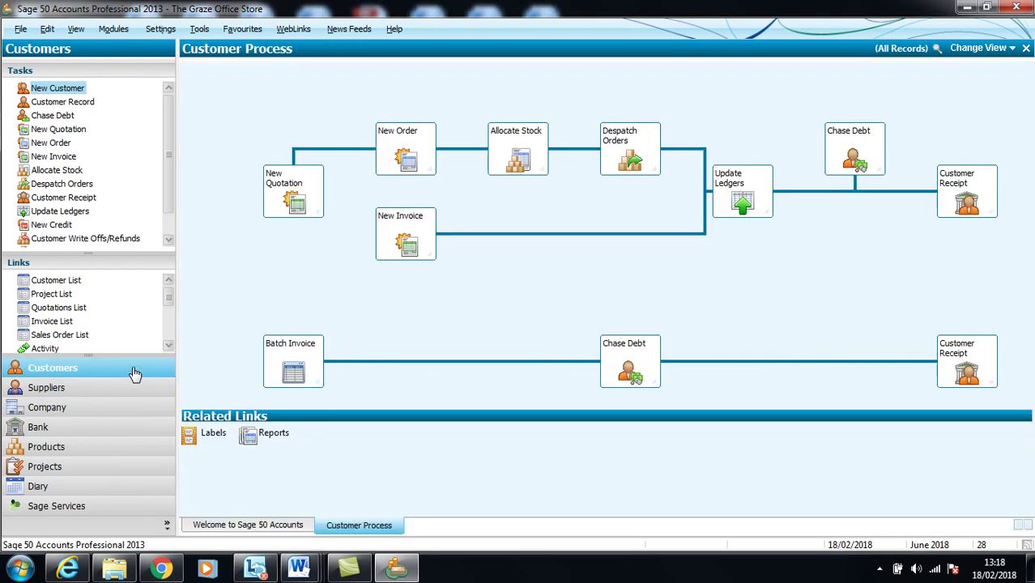
{"action": "left_click", "coordinate": [124, 32]}
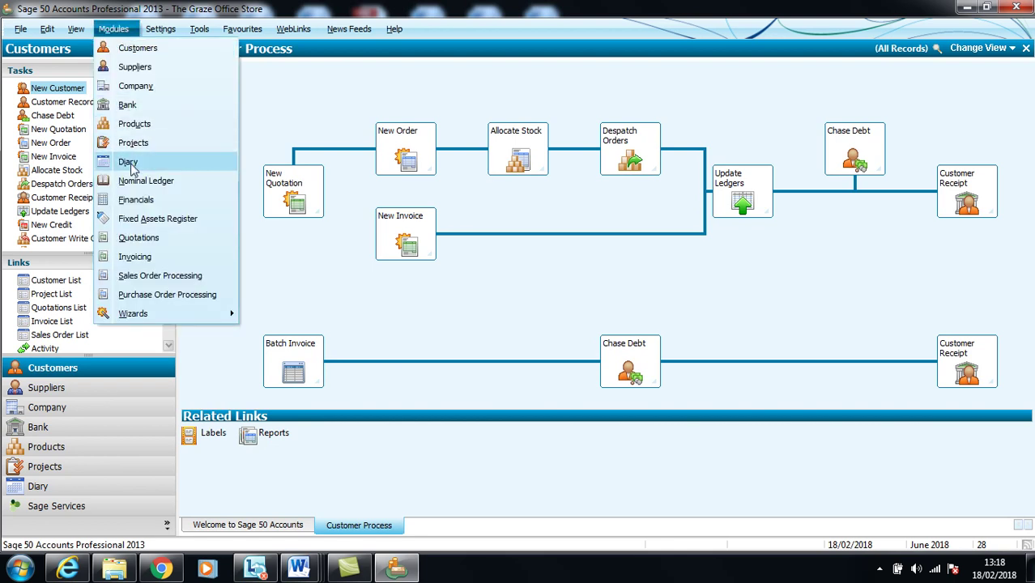
{"action": "left_click", "coordinate": [151, 202]}
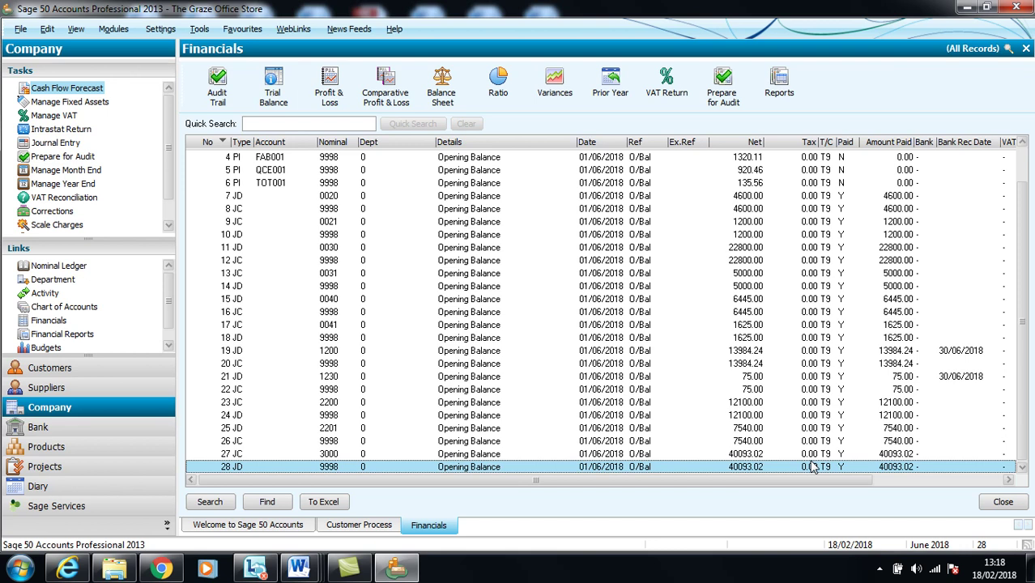
Step: Show the Customers module as a list of customer accounts and review their balances
{"action": "left_click", "coordinate": [116, 378]}
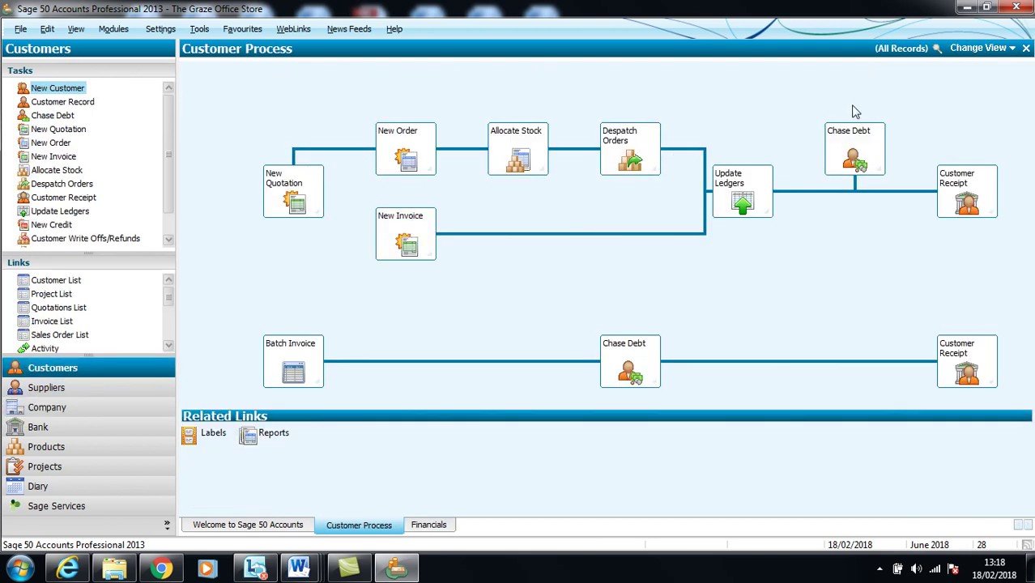
{"action": "left_click", "coordinate": [994, 51]}
{"action": "left_click", "coordinate": [971, 81]}
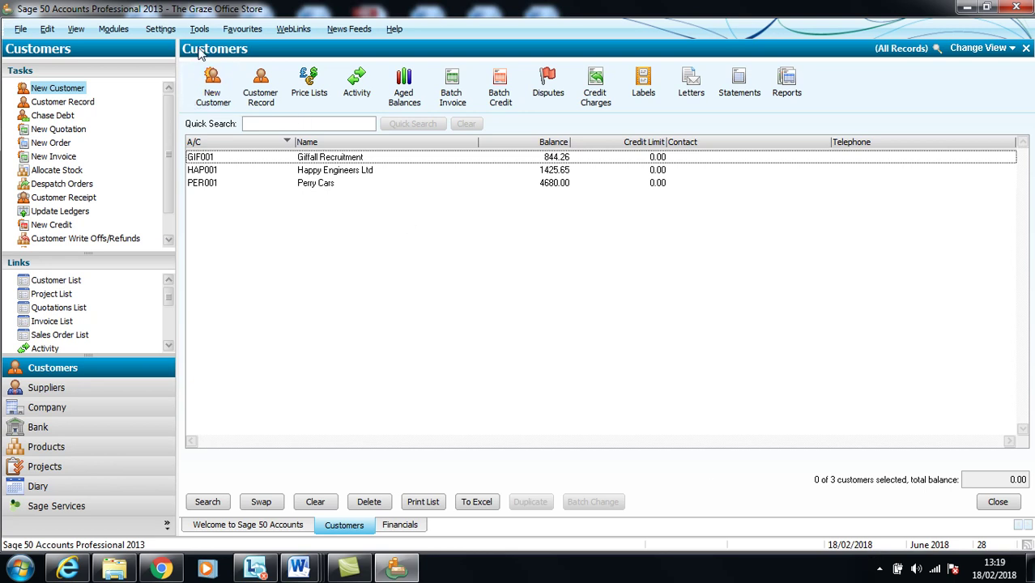
Step: Change the default program date to 30/06/2018, closing all other open windows
{"action": "left_click", "coordinate": [160, 29]}
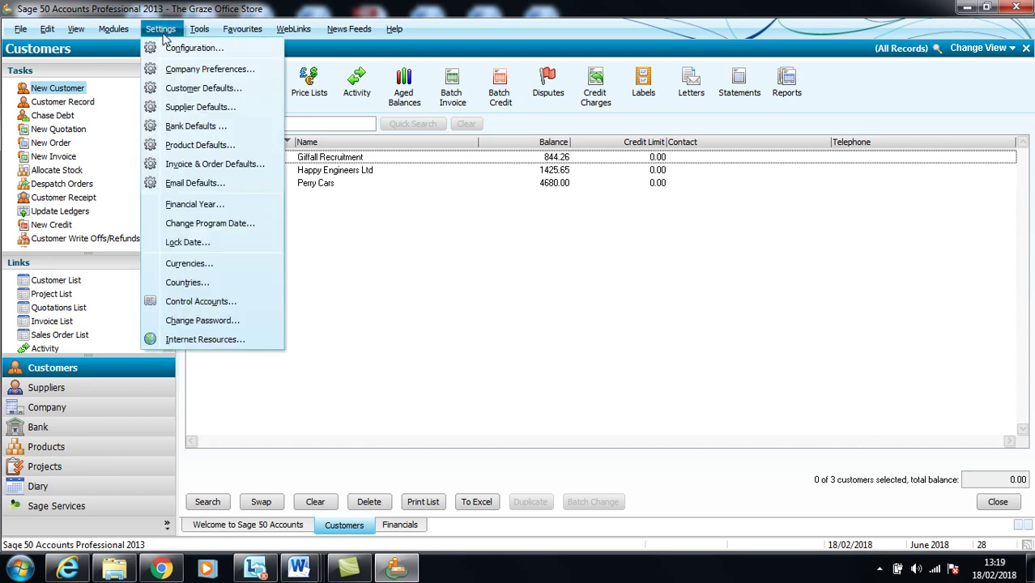
{"action": "left_click", "coordinate": [202, 224]}
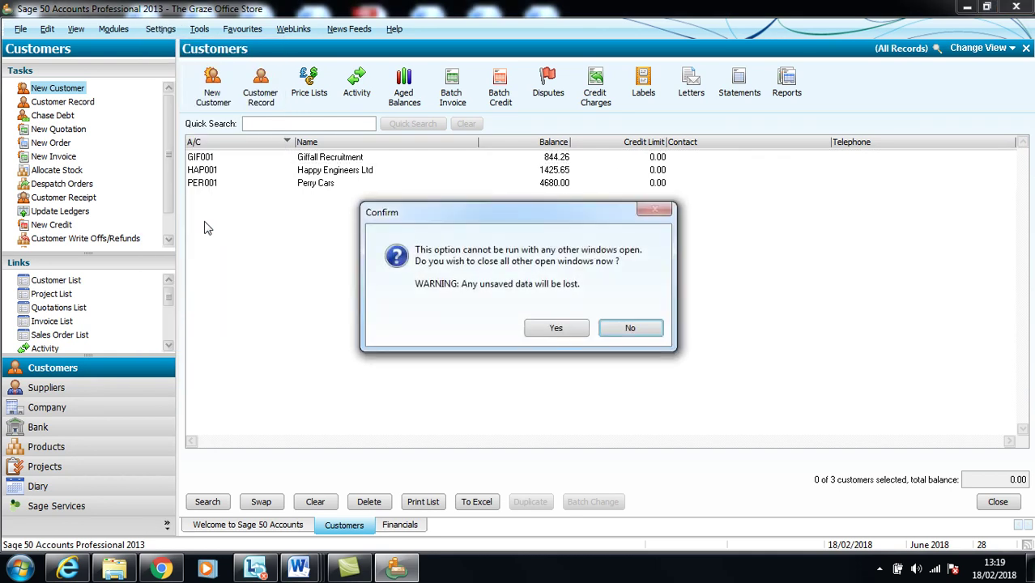
{"action": "left_click", "coordinate": [531, 327]}
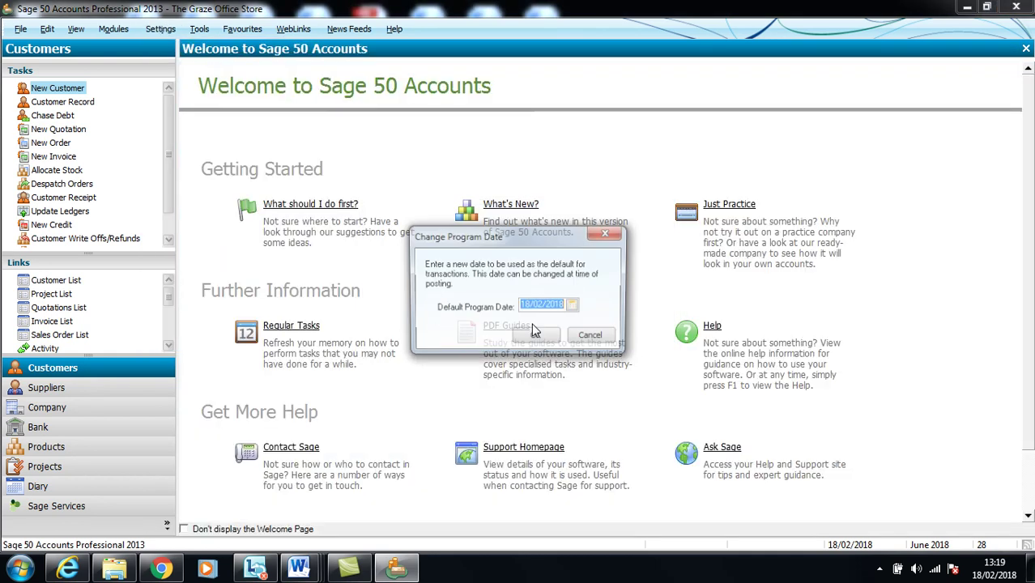
{"action": "type", "text": "30/06/"}
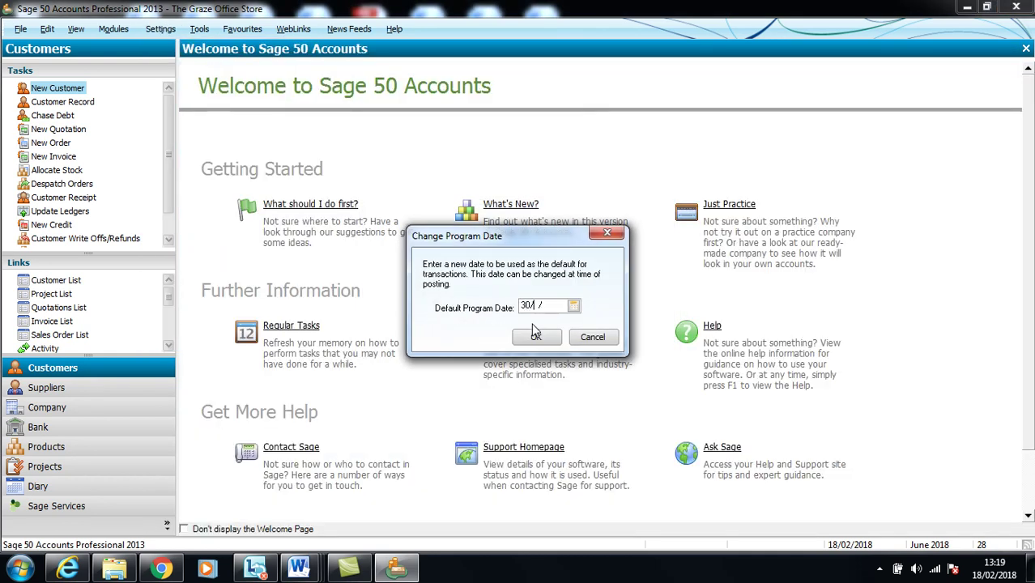
{"action": "type", "text": "2018"}
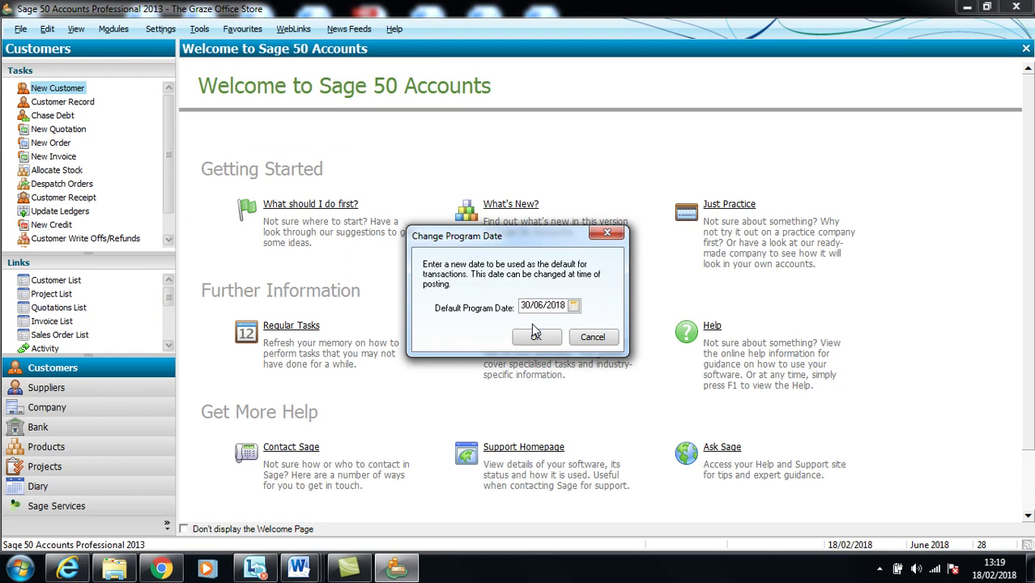
{"action": "left_click", "coordinate": [536, 337]}
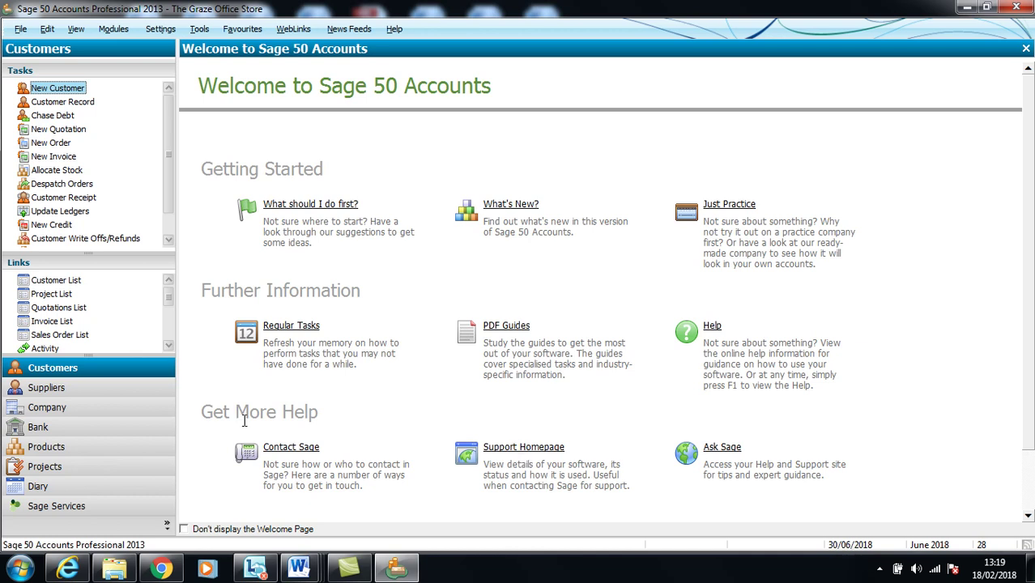
Step: Return to the customer list and open a blank batch customer invoice
{"action": "left_click", "coordinate": [76, 367]}
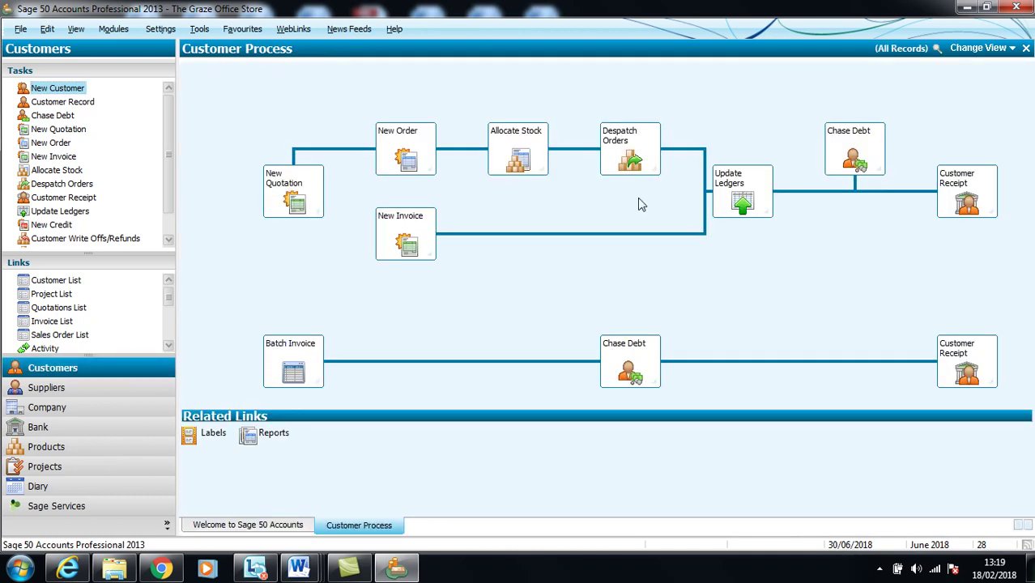
{"action": "left_click", "coordinate": [987, 52]}
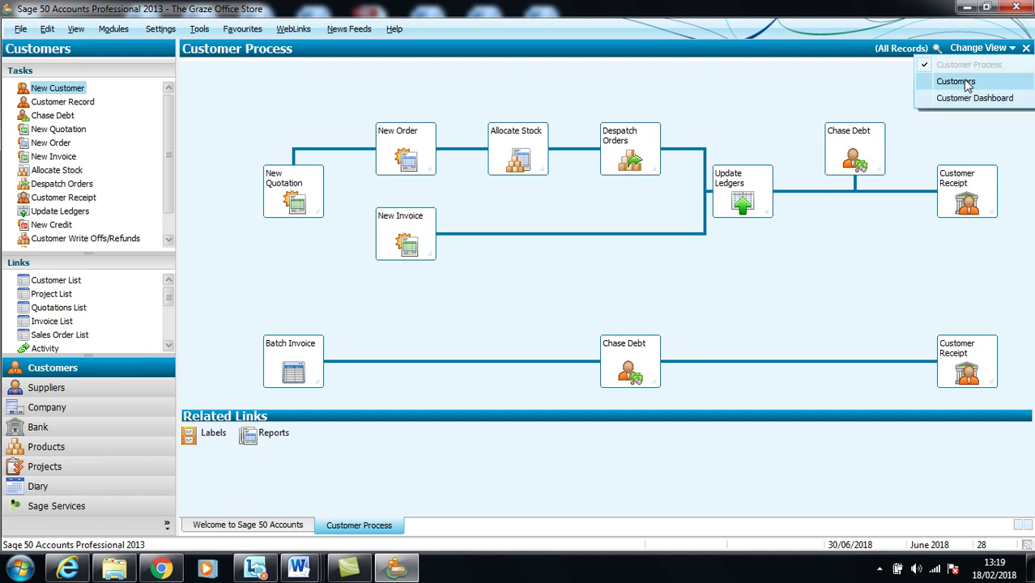
{"action": "left_click", "coordinate": [969, 83]}
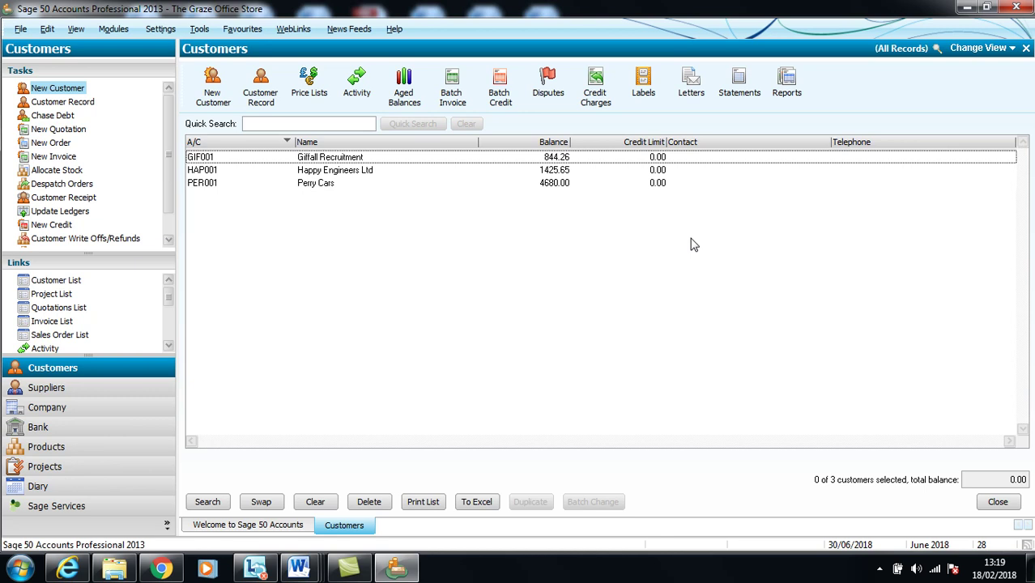
{"action": "left_click", "coordinate": [461, 104]}
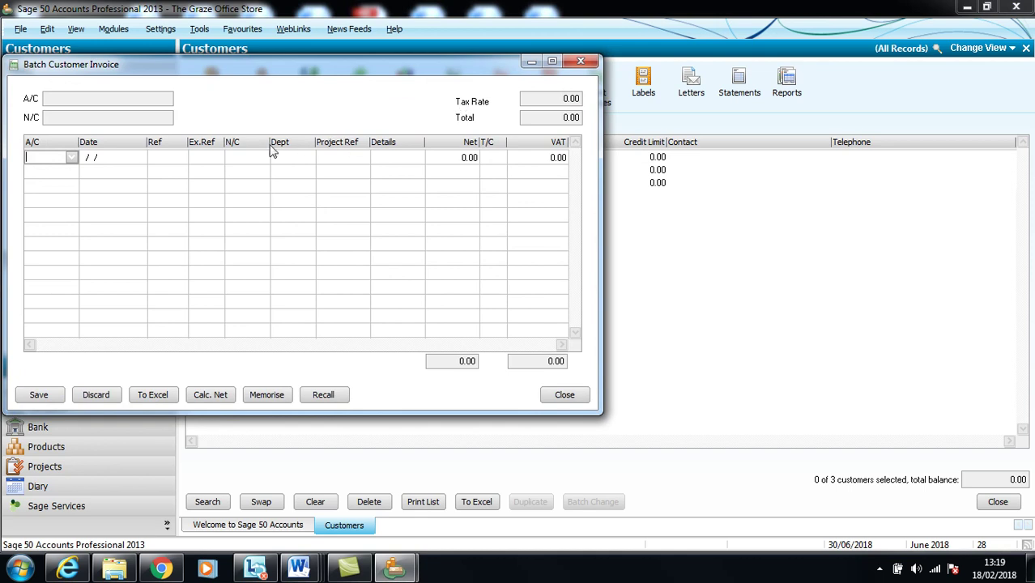
Step: Fill the first invoice line with the Happy Engineers Ltd account, date 06/06/2018 and reference 001/24, leaving the extra reference blank
{"action": "left_click", "coordinate": [72, 158]}
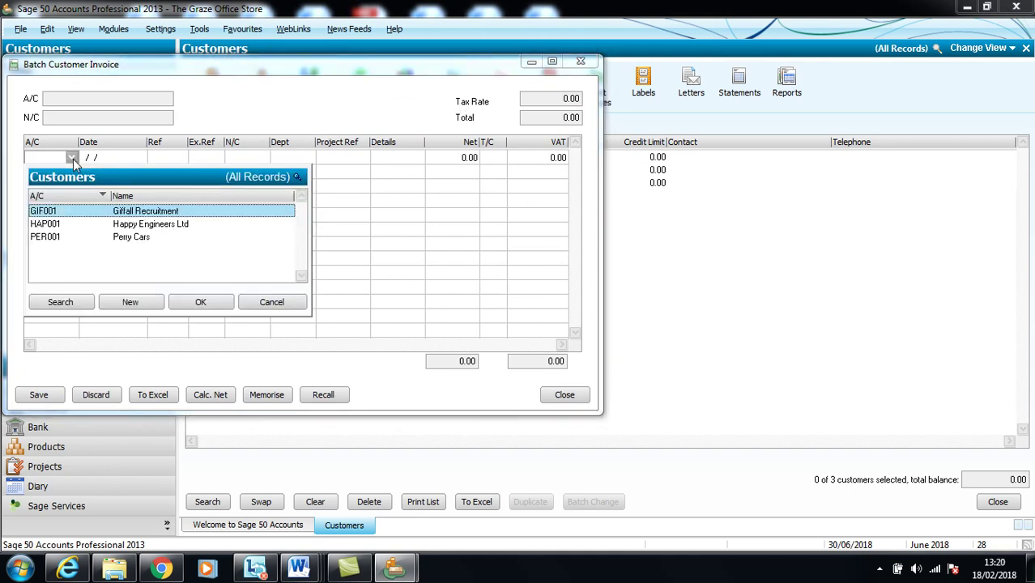
{"action": "left_click", "coordinate": [152, 225]}
{"action": "left_click", "coordinate": [194, 303]}
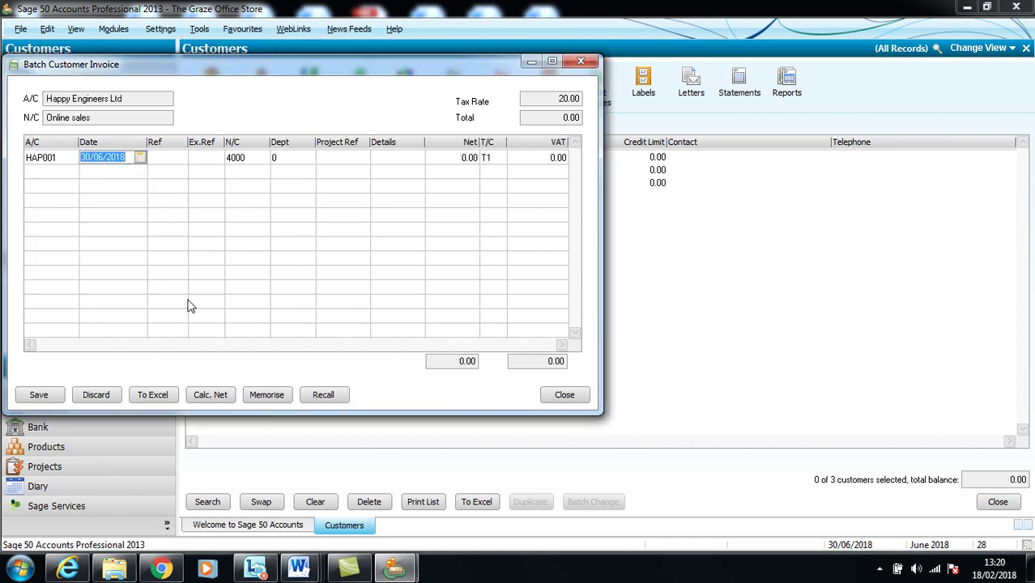
{"action": "type", "text": "06/06/2018"}
{"action": "left_click", "coordinate": [175, 159]}
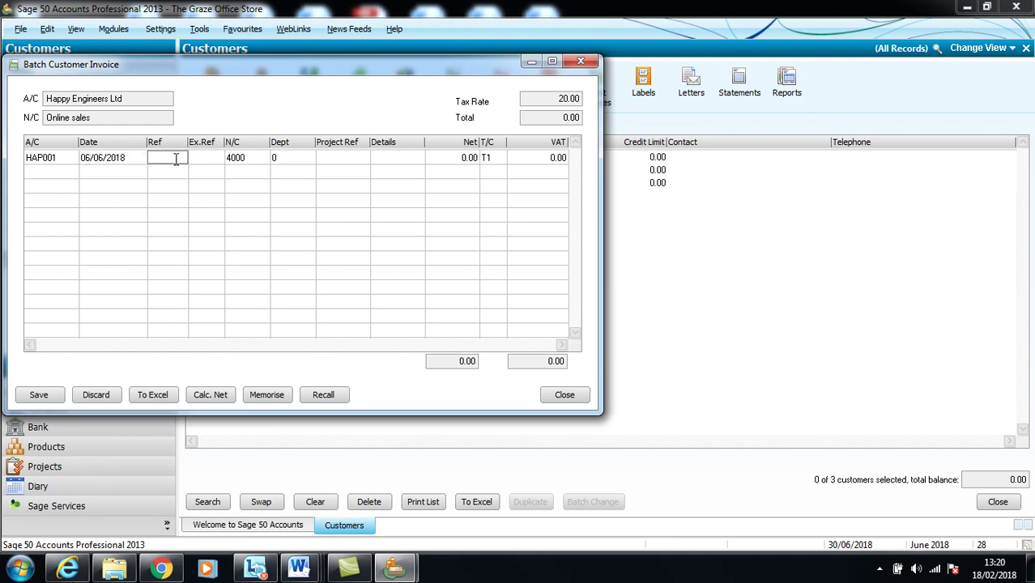
{"action": "type", "text": "001/24"}
{"action": "left_click", "coordinate": [208, 158]}
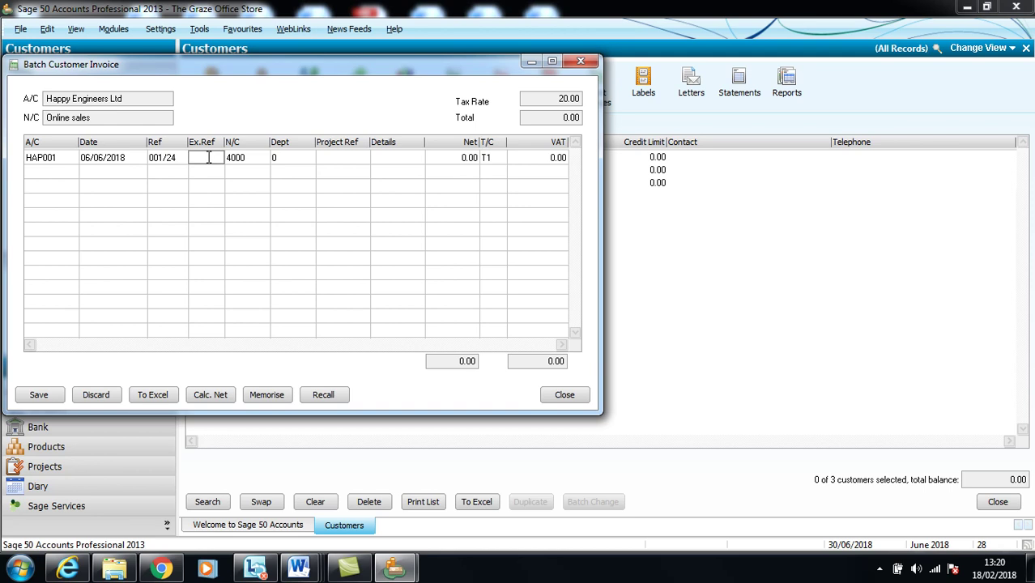
Step: Assign nominal code 4001, sales to shops - North, to the Happy Engineers Ltd invoice line
{"action": "left_click", "coordinate": [252, 157]}
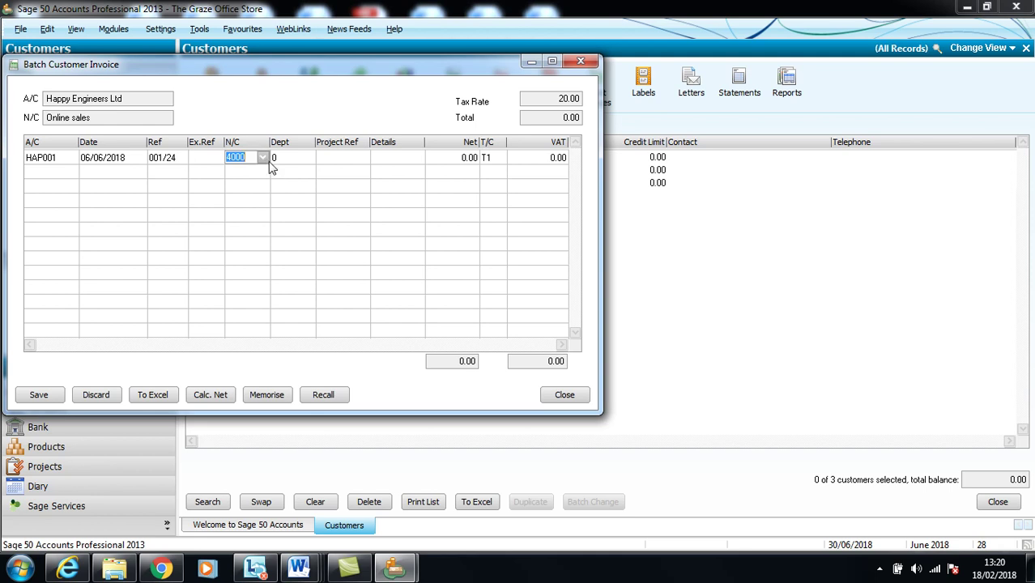
{"action": "left_click", "coordinate": [263, 157]}
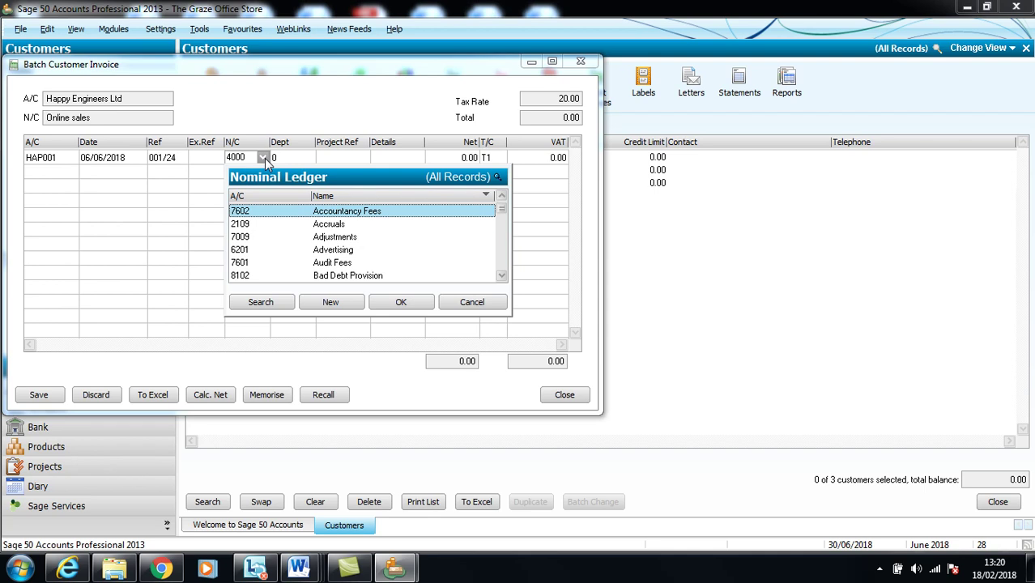
{"action": "left_click", "coordinate": [264, 158]}
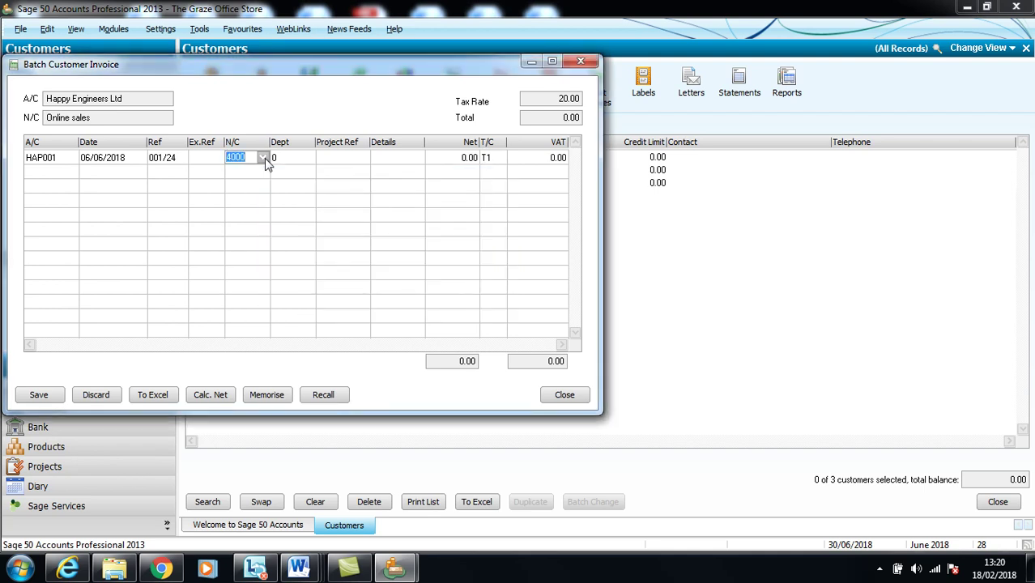
{"action": "left_click", "coordinate": [264, 158]}
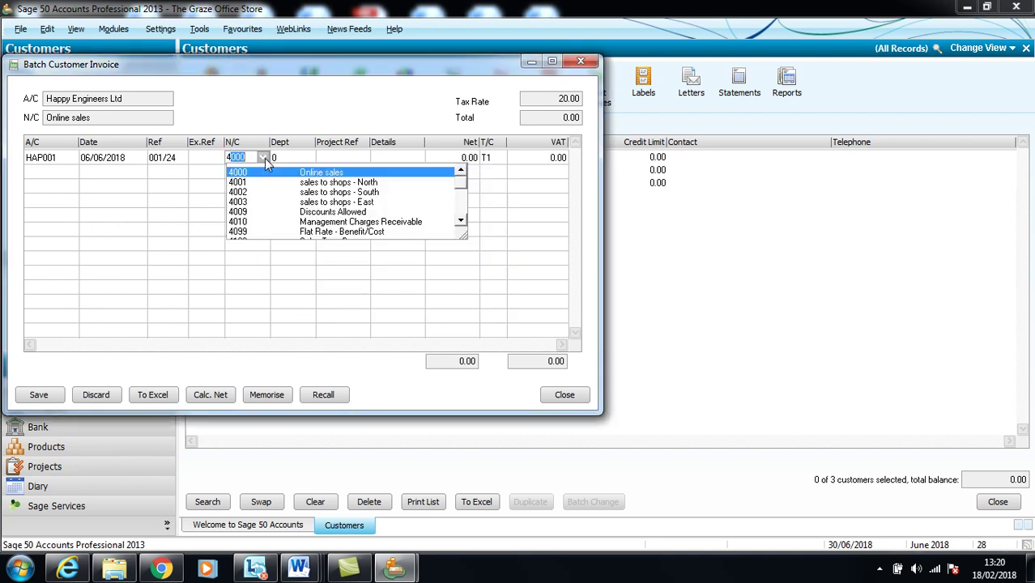
{"action": "left_click", "coordinate": [324, 184]}
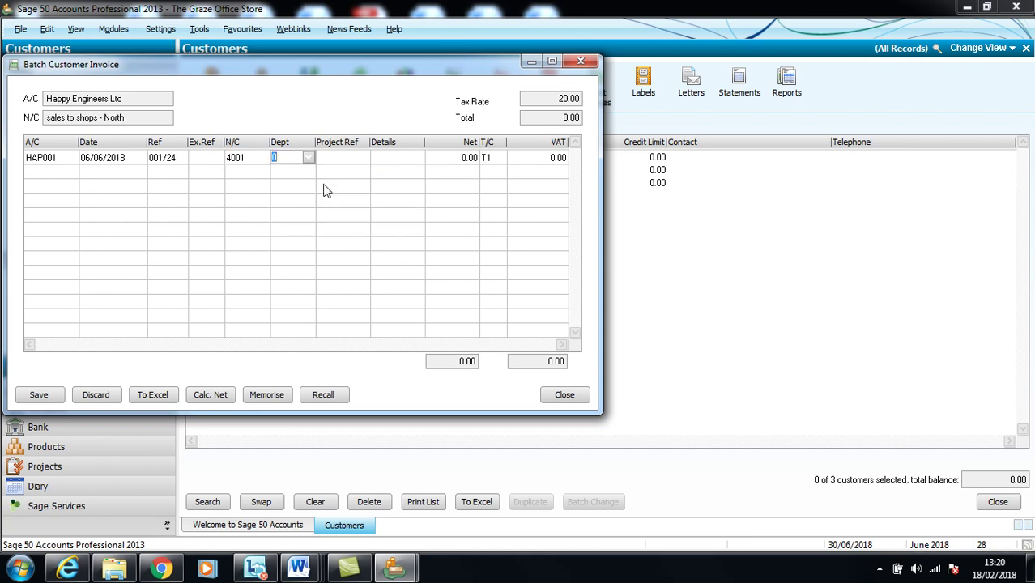
Step: Complete the first invoice line with details Sales Day Book and net amount 800.00, keeping tax code T1 and the calculated VAT
{"action": "left_click", "coordinate": [384, 158]}
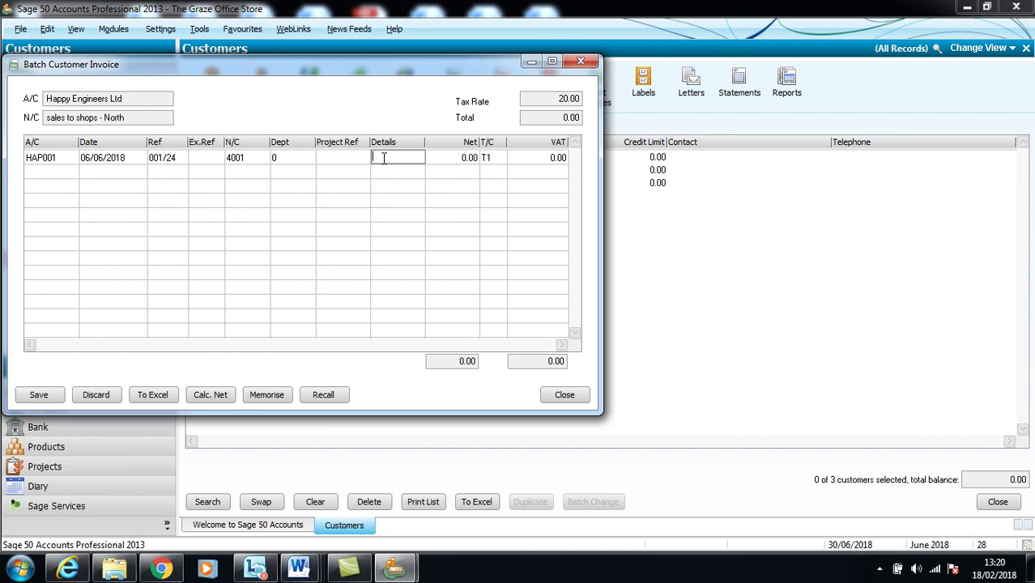
{"action": "type", "text": "Sales Day Book"}
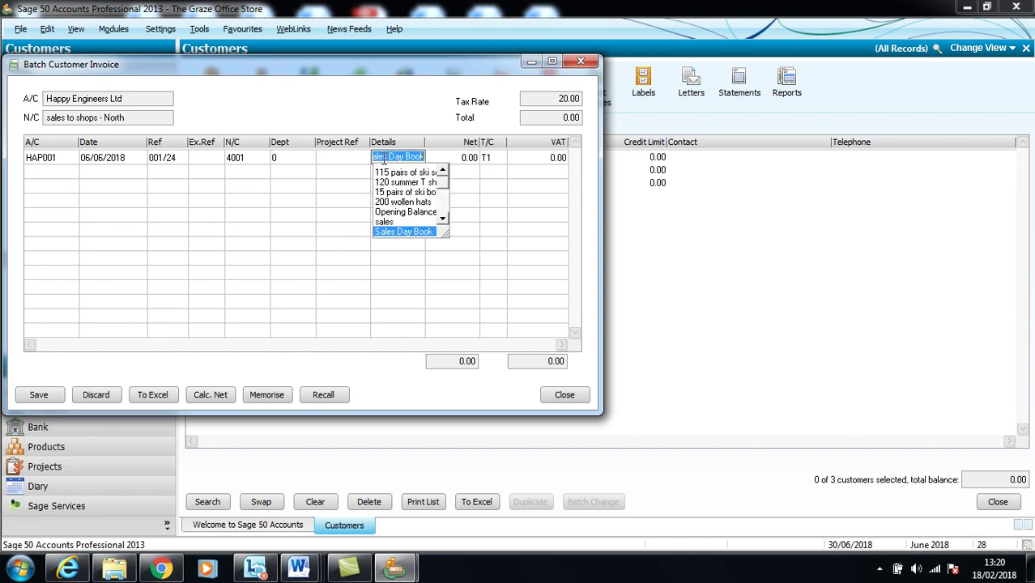
{"action": "key", "text": "Tab"}
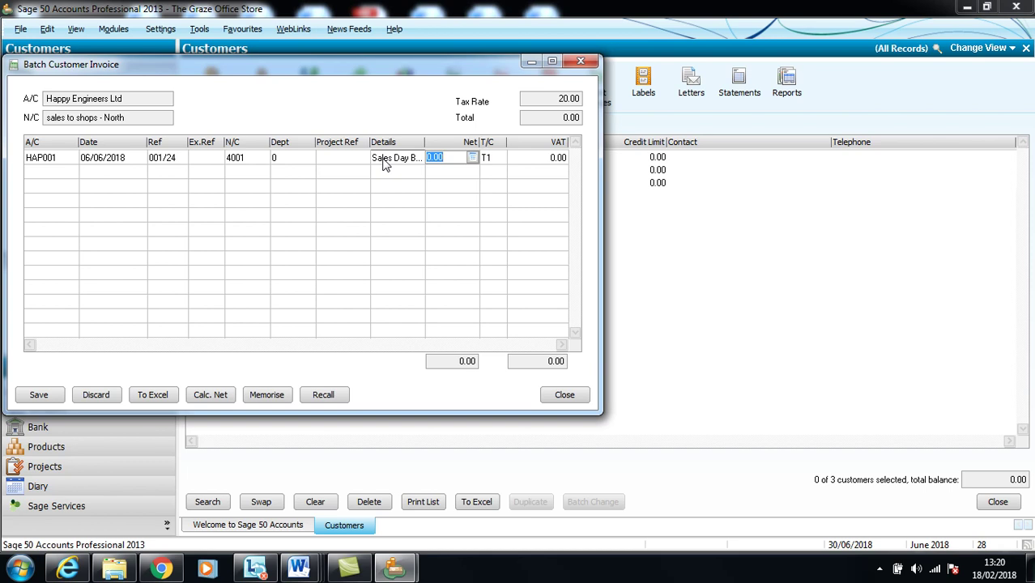
{"action": "type", "text": "8000"}
{"action": "key", "text": "BackSpace"}
{"action": "key", "text": "Tab"}
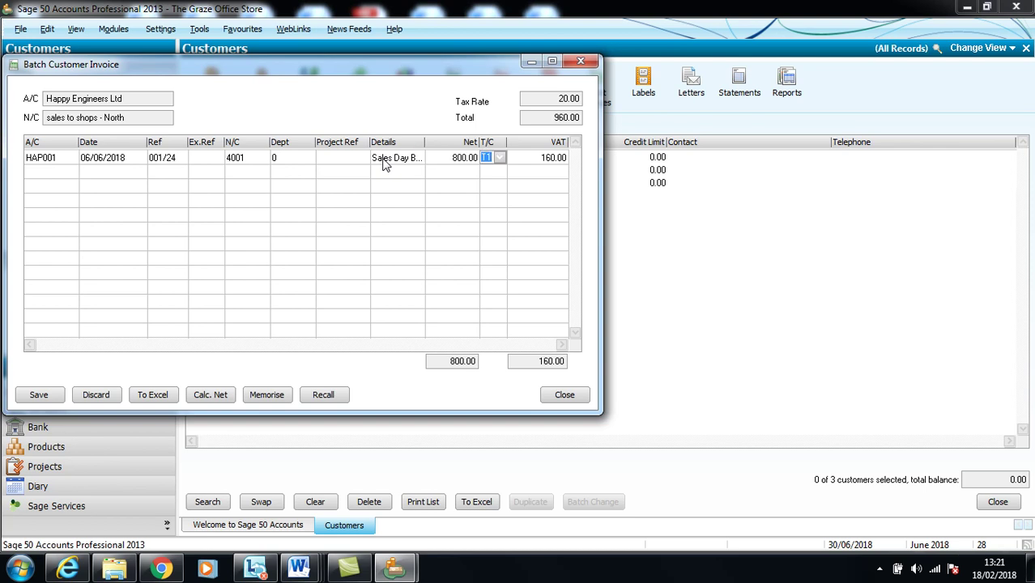
{"action": "key", "text": "Tab"}
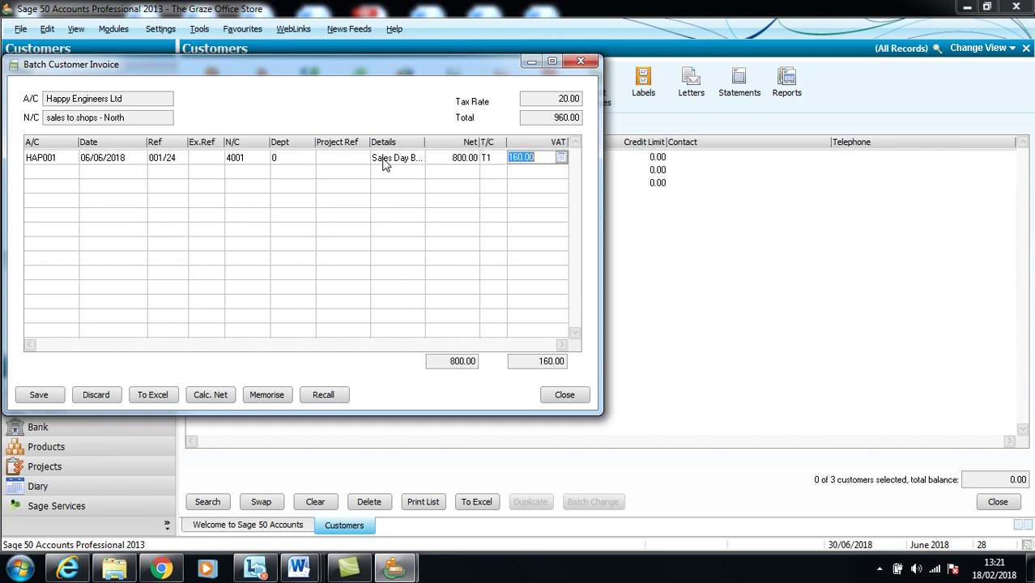
{"action": "key", "text": "Tab"}
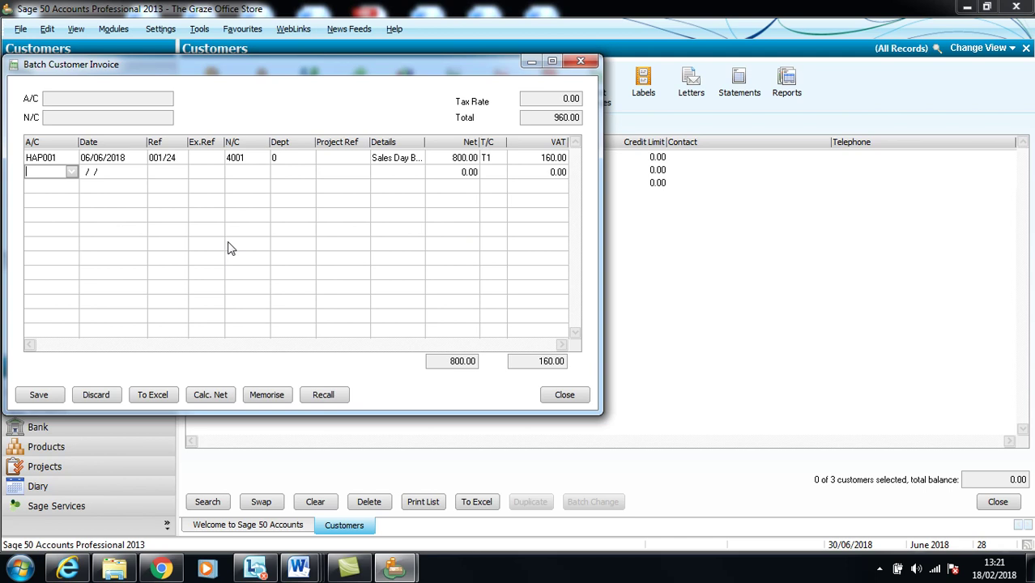
Step: Start the second invoice line with the Giffall Recruitment account, date 12/06/2018 and reference 001/17
{"action": "left_click", "coordinate": [71, 174]}
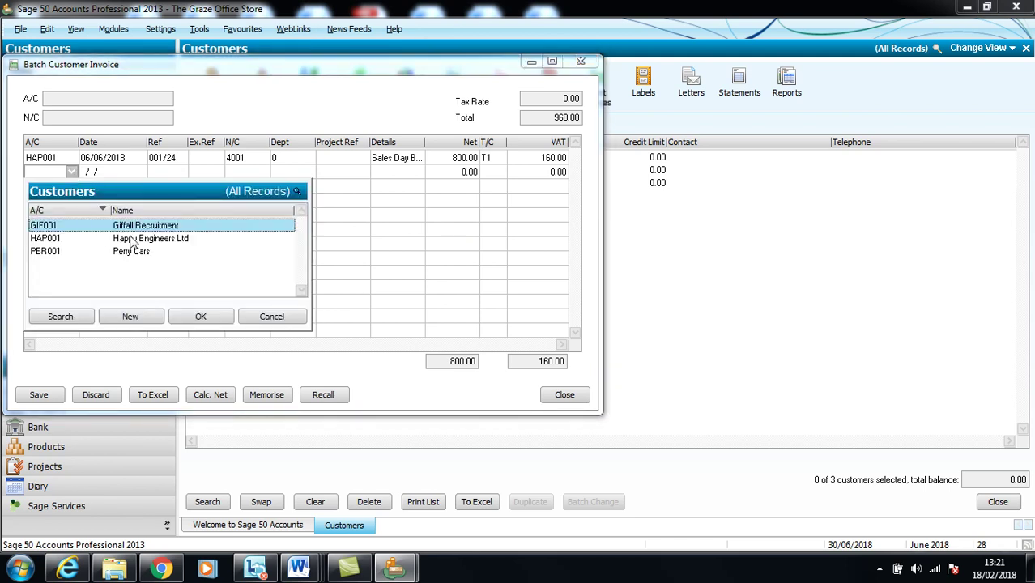
{"action": "left_click", "coordinate": [198, 317]}
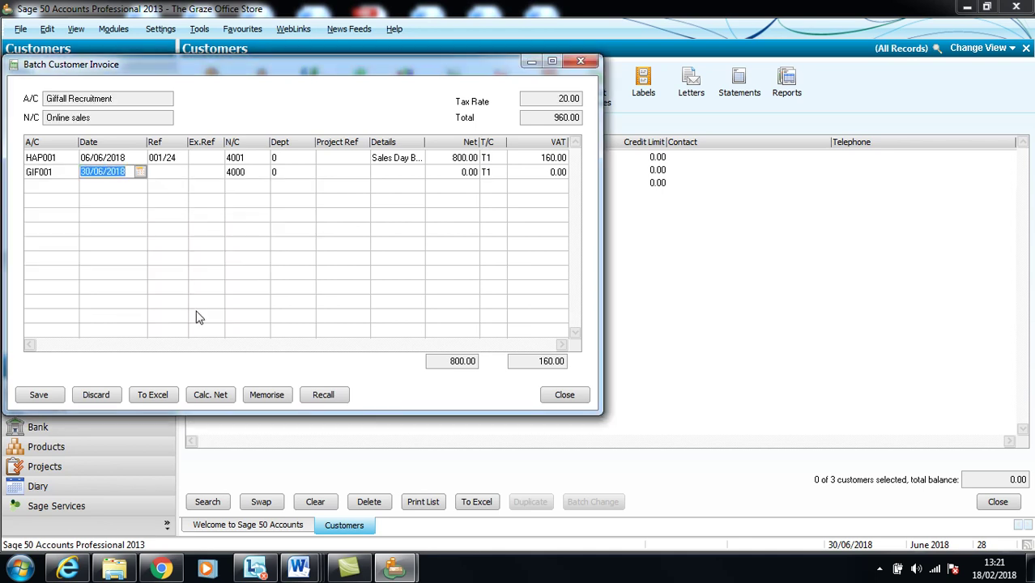
{"action": "type", "text": "12/06/2018"}
{"action": "key", "text": "Tab"}
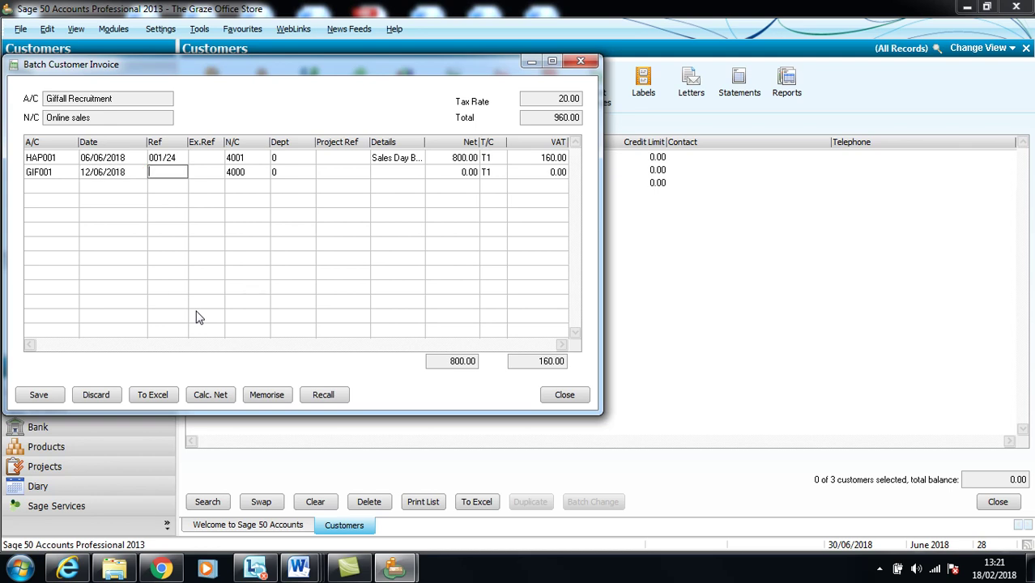
{"action": "type", "text": "001/17"}
Step: Assign nominal code 4001, sales to shops - North, to the Giffall Recruitment line
{"action": "left_click", "coordinate": [256, 172]}
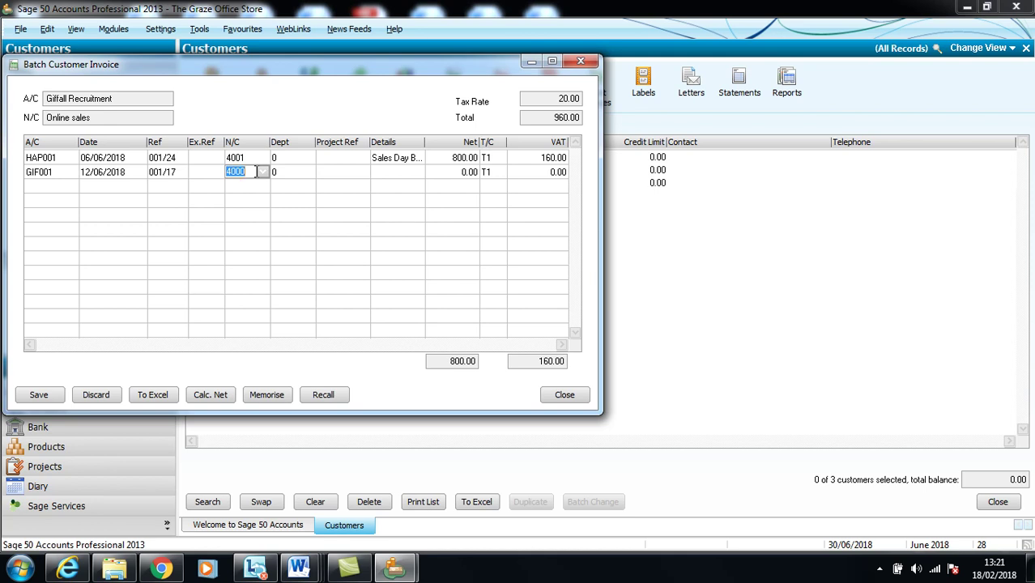
{"action": "type", "text": "4"}
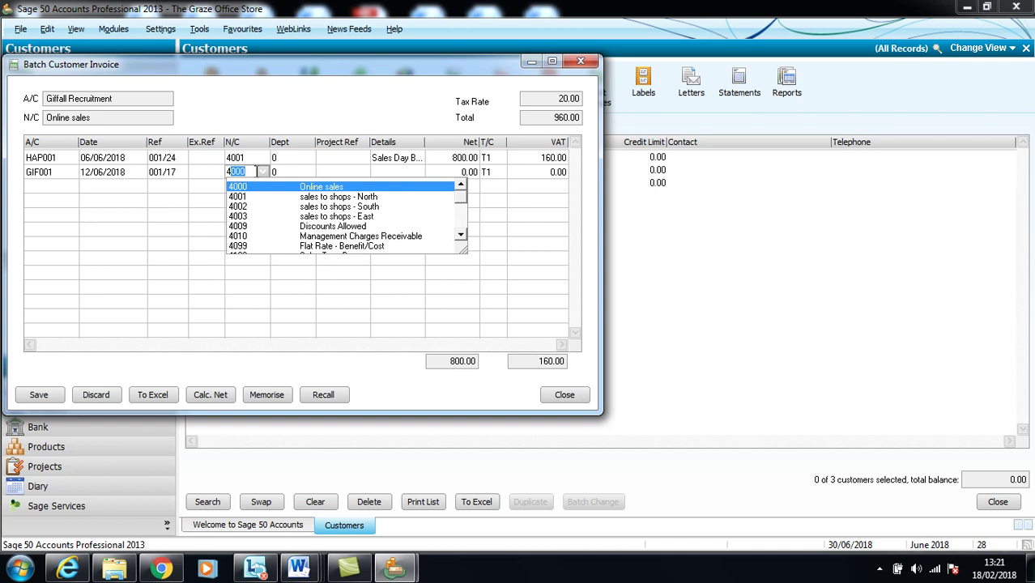
{"action": "left_click", "coordinate": [317, 198]}
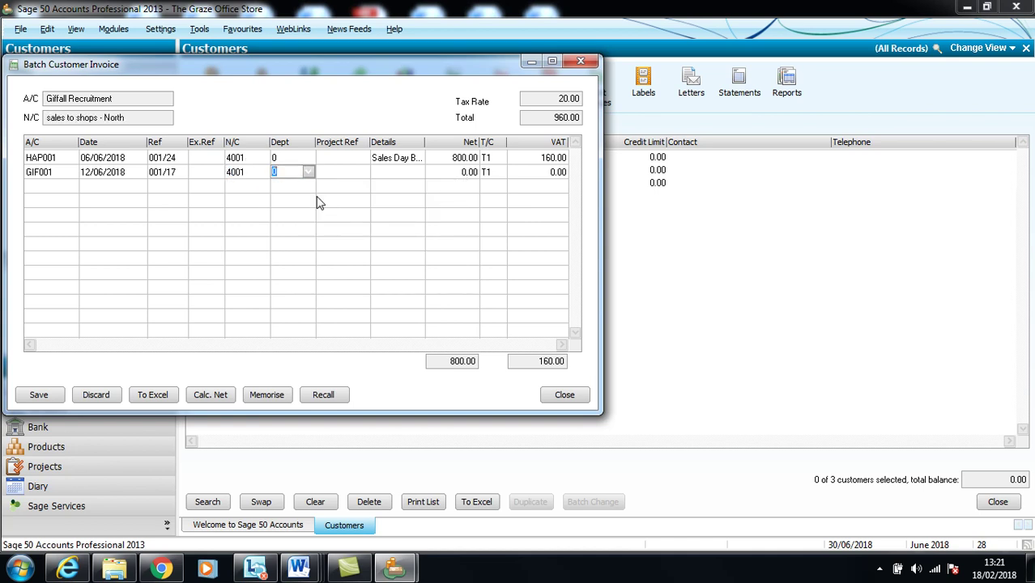
Step: Copy the Sales Day Book details from the line above and enter net 425.00 for Giffall Recruitment, keeping tax code T1
{"action": "key", "text": "Tab"}
{"action": "key", "text": "Tab"}
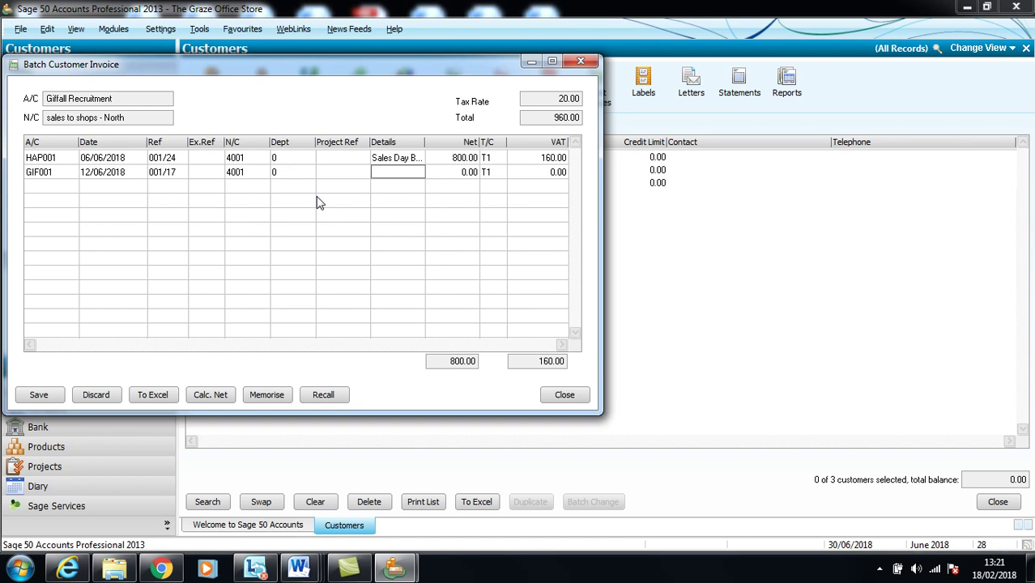
{"action": "key", "text": "F6"}
{"action": "key", "text": "Tab"}
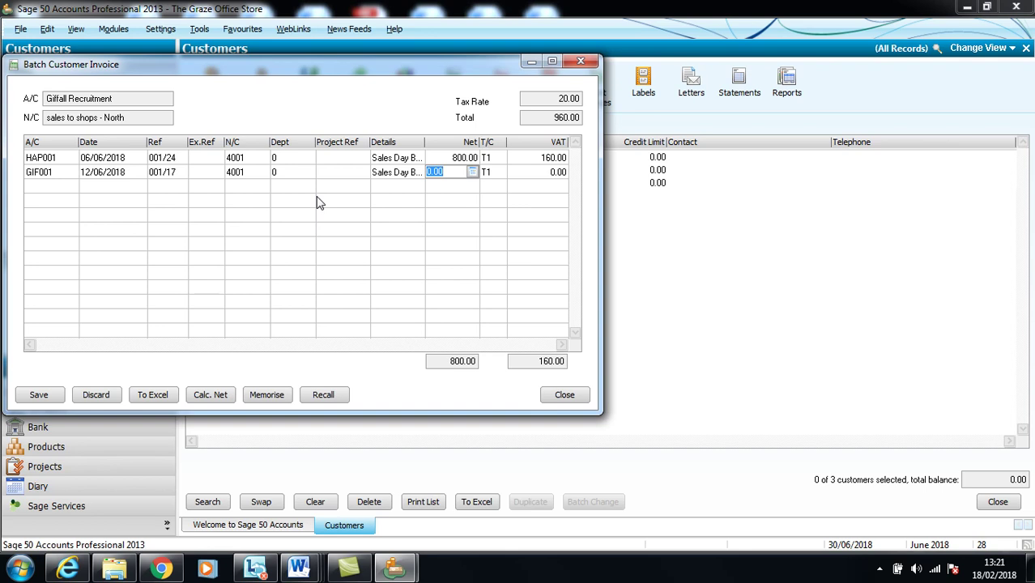
{"action": "type", "text": "425"}
{"action": "key", "text": "Tab"}
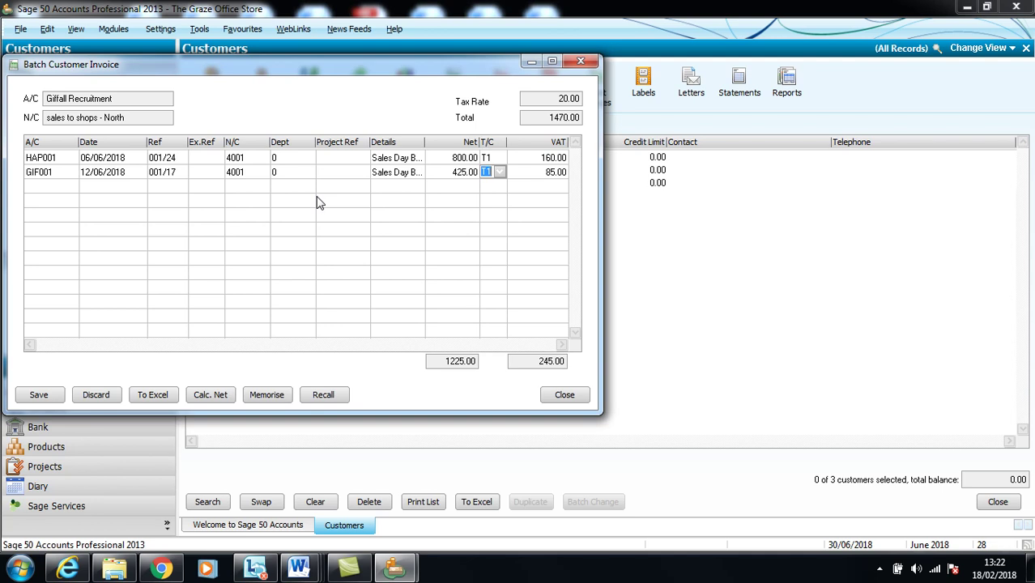
{"action": "key", "text": "Tab"}
{"action": "key", "text": "Tab"}
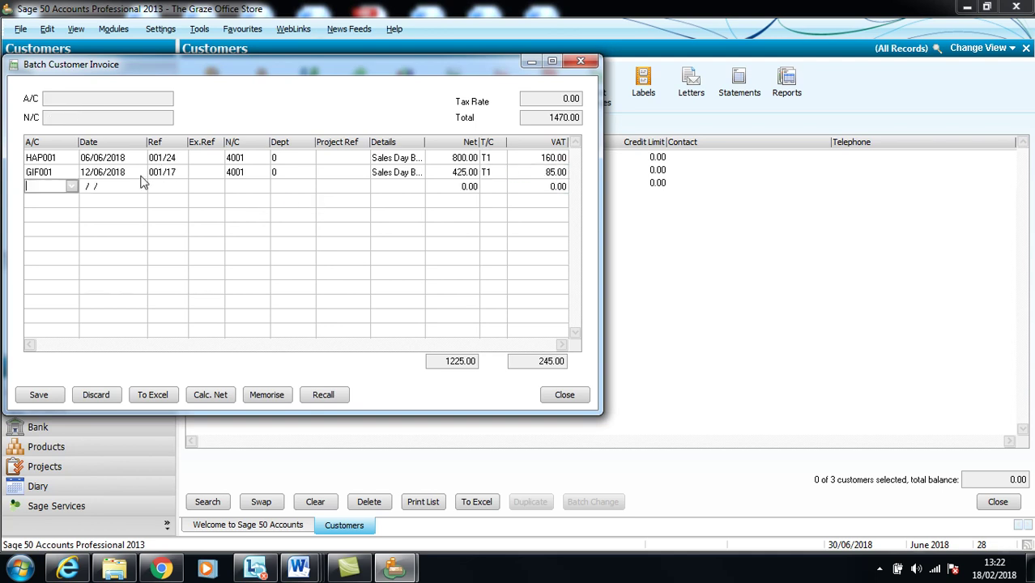
Step: Start the third invoice line with the Perry Cars account, date 24/06/2018 and reference 001/4
{"action": "left_click", "coordinate": [72, 186]}
{"action": "left_click", "coordinate": [117, 267]}
{"action": "left_click", "coordinate": [183, 330]}
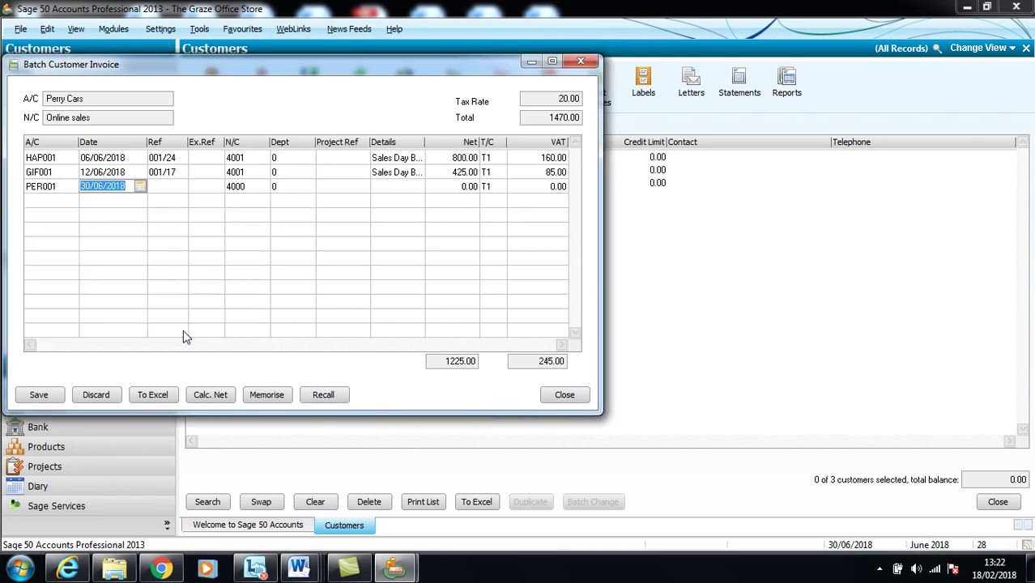
{"action": "type", "text": "24/06/2018"}
{"action": "left_click", "coordinate": [185, 190]}
{"action": "type", "text": "001/4"}
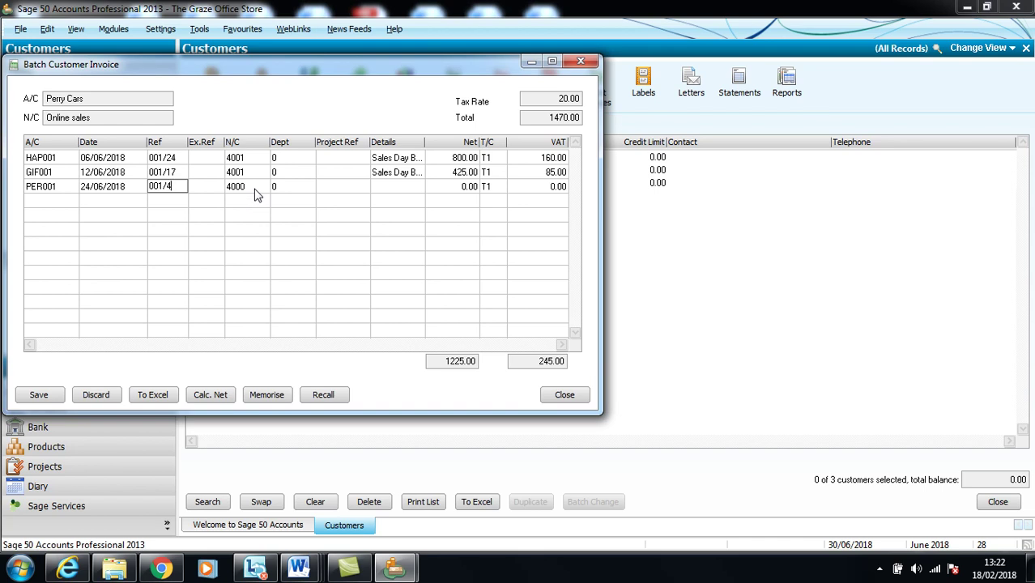
Step: Assign nominal code 4002, sales to shops - South, to the Perry Cars line
{"action": "left_click", "coordinate": [257, 188]}
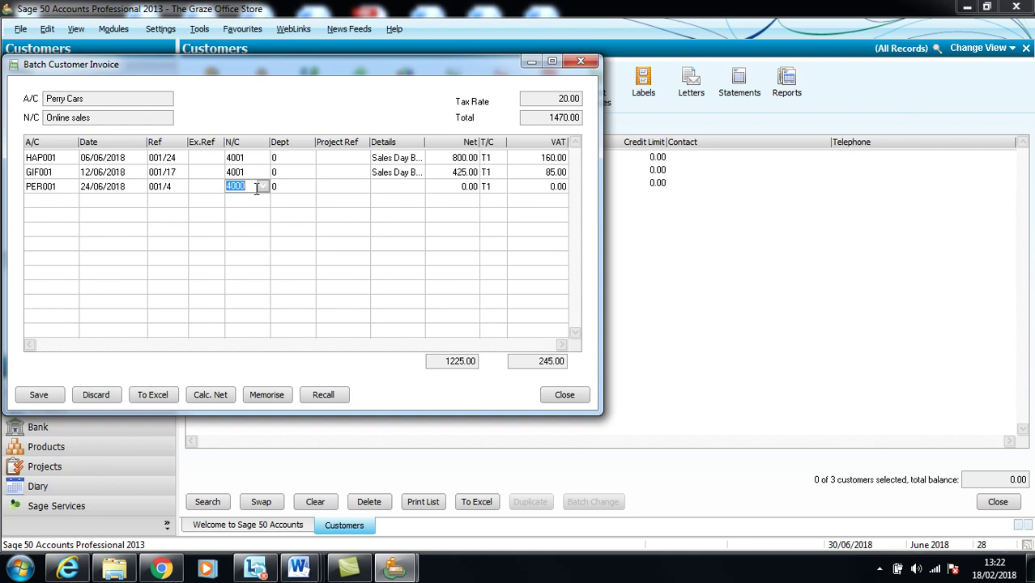
{"action": "type", "text": "4"}
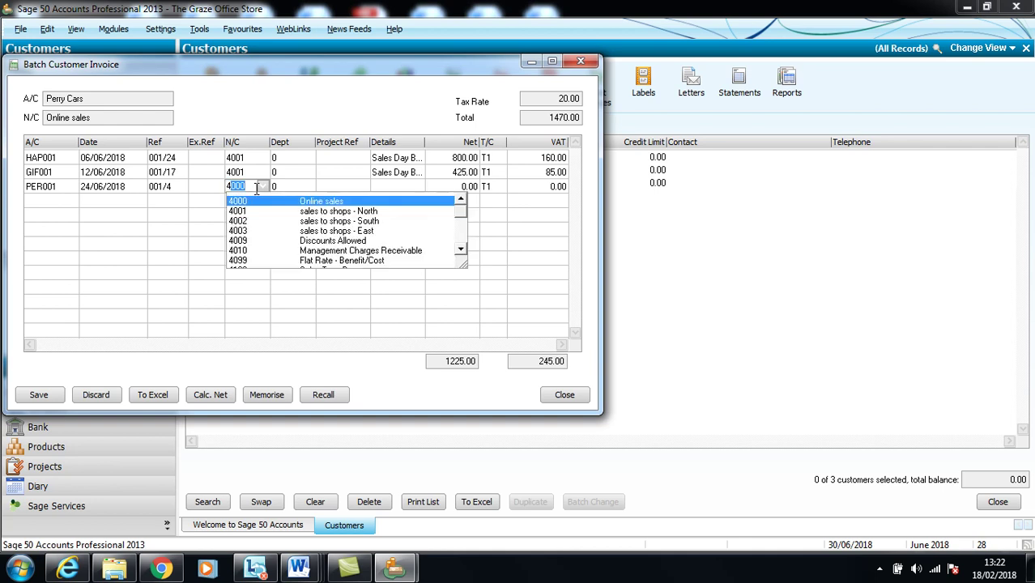
{"action": "left_click", "coordinate": [308, 221]}
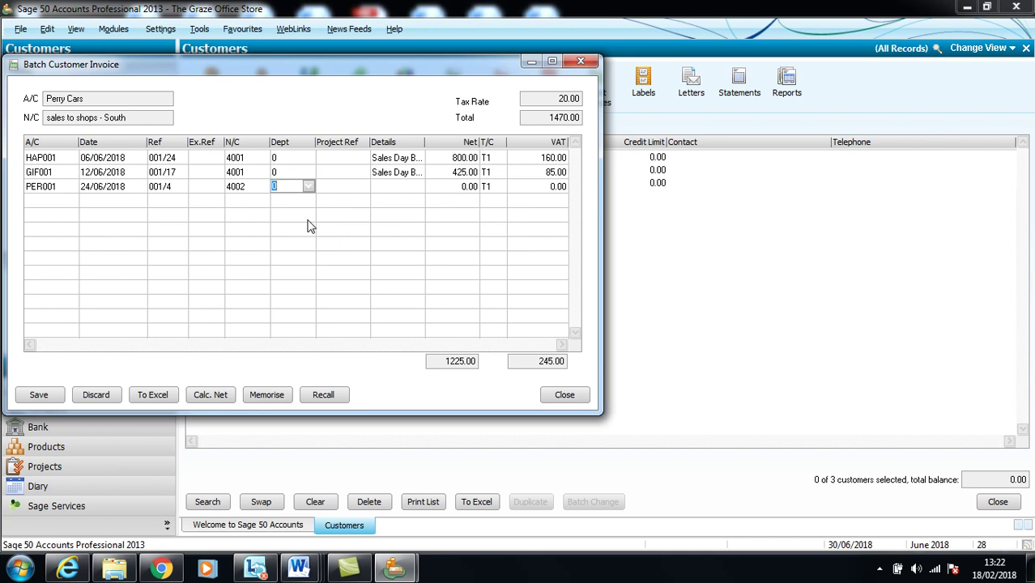
Step: Complete the Perry Cars line with details Sales Day Book and net amount 2050.00, keeping tax code T1 and the calculated VAT
{"action": "key", "text": "Tab"}
{"action": "key", "text": "Tab"}
{"action": "key", "text": "Tab"}
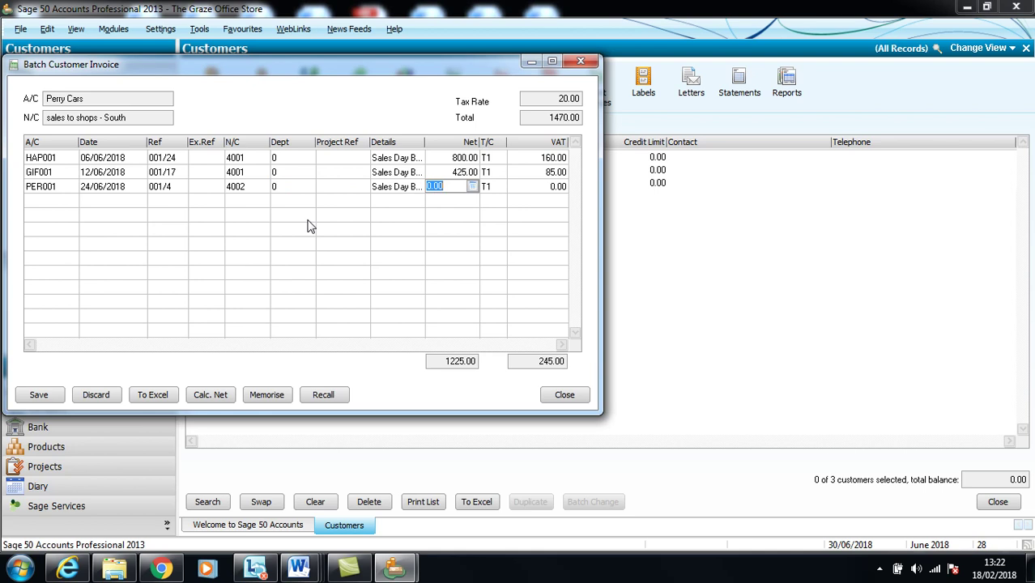
{"action": "type", "text": "2050"}
{"action": "key", "text": "Tab"}
{"action": "key", "text": "Tab"}
{"action": "key", "text": "Tab"}
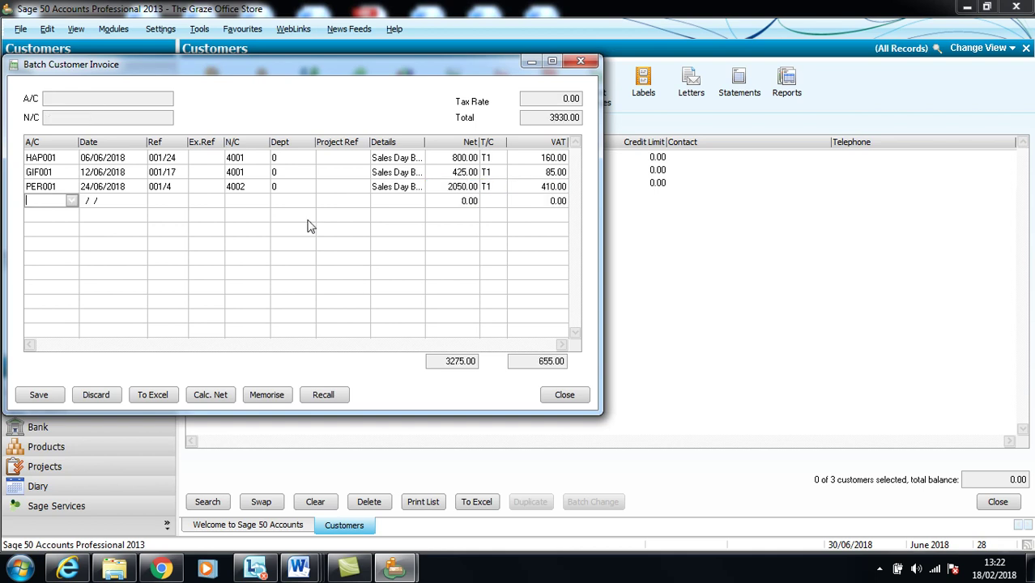
Step: Start a fourth invoice line for the Happy Engineers Ltd account
{"action": "left_click", "coordinate": [73, 200]}
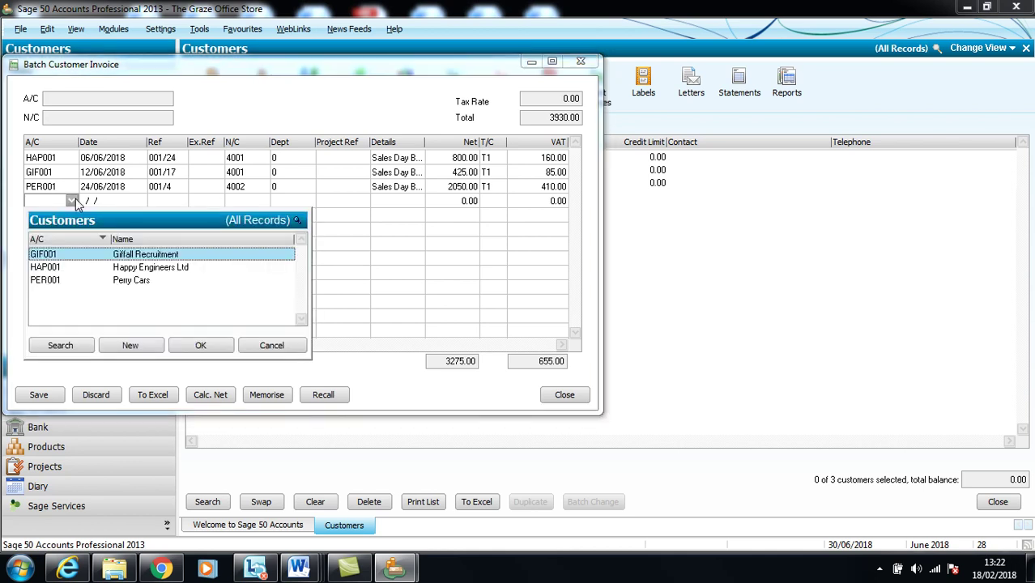
{"action": "left_click", "coordinate": [145, 269]}
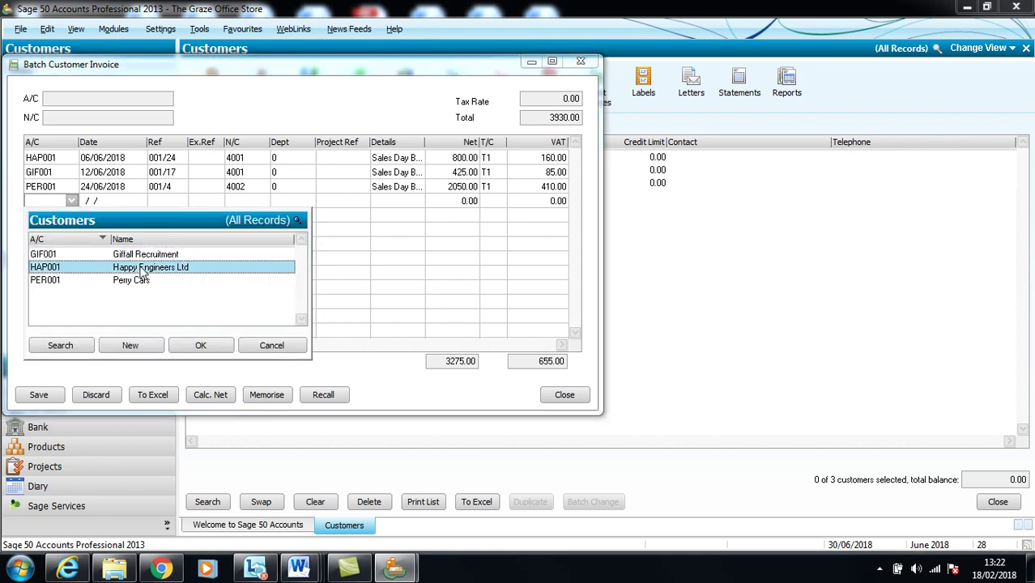
{"action": "left_click", "coordinate": [198, 345]}
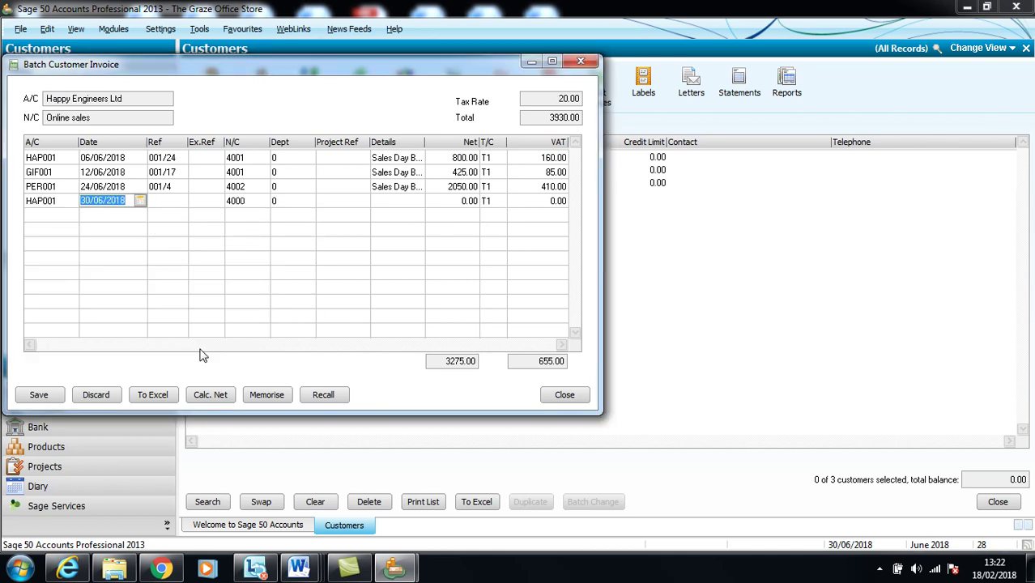
{"action": "type", "text": "00125"}
{"action": "key", "text": "Tab"}
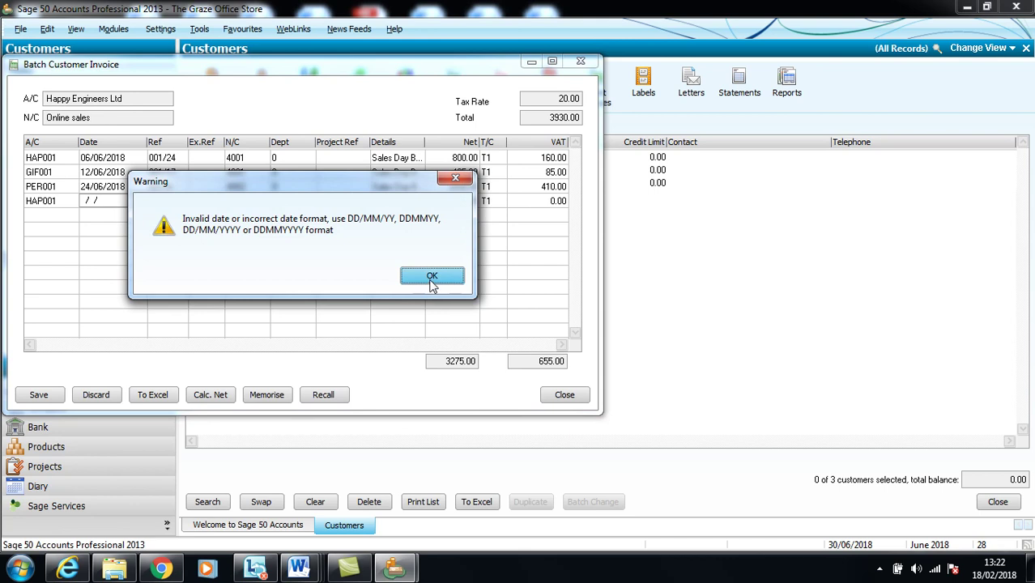
{"action": "left_click", "coordinate": [432, 276]}
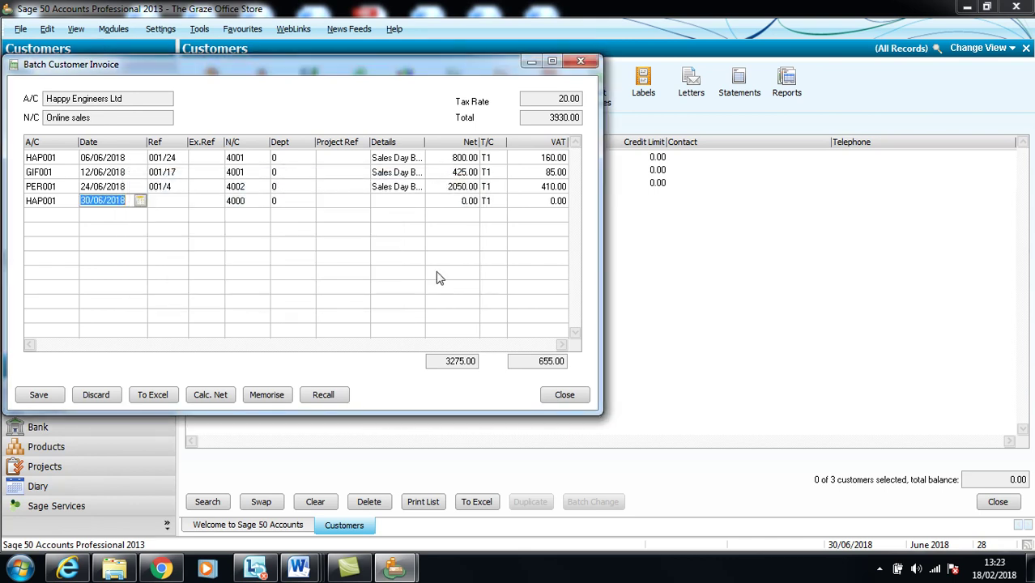
Step: Enter date 28/06/2018 and reference 001/25 on the fourth invoice line, leaving the extra reference blank
{"action": "type", "text": "28/06/2018"}
{"action": "key", "text": "Tab"}
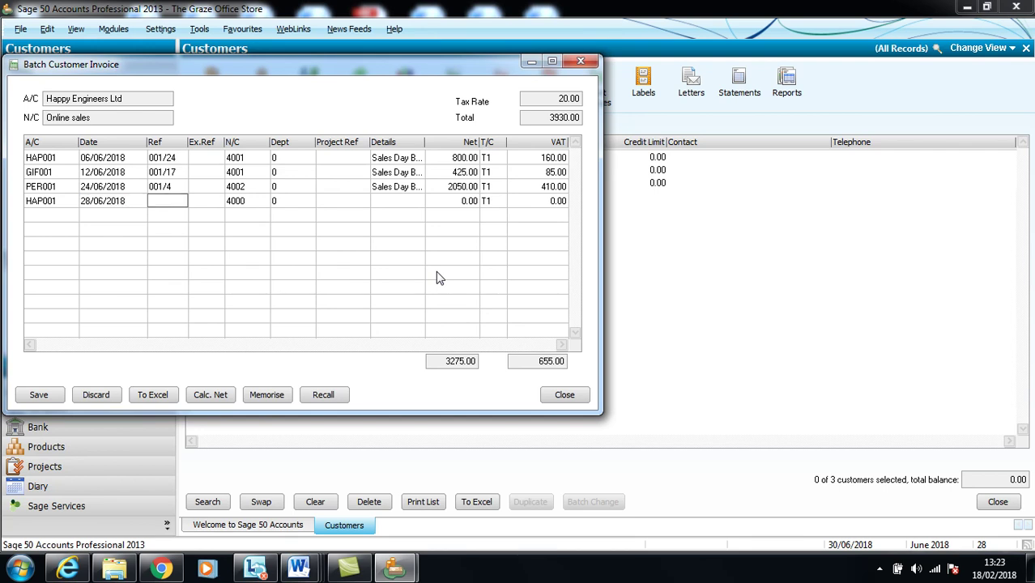
{"action": "type", "text": "001/25"}
{"action": "key", "text": "Tab"}
{"action": "key", "text": "Tab"}
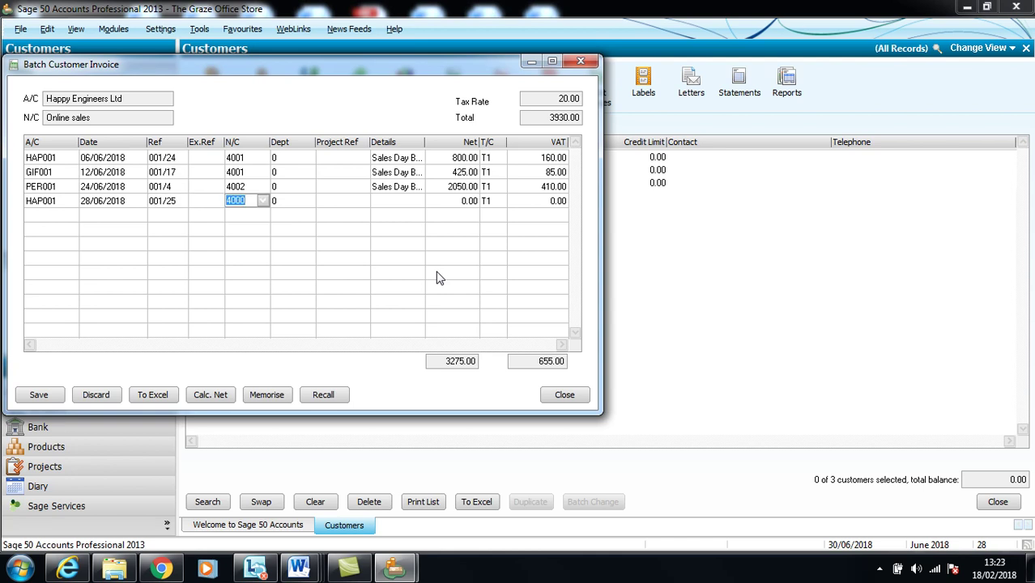
Step: Assign nominal code 4001, sales to shops - North, to the fourth invoice line for Happy Engineers Ltd
{"action": "key", "text": "F4"}
{"action": "scroll", "coordinate": [438, 278], "scroll_direction": "down", "scroll_amount": 2}
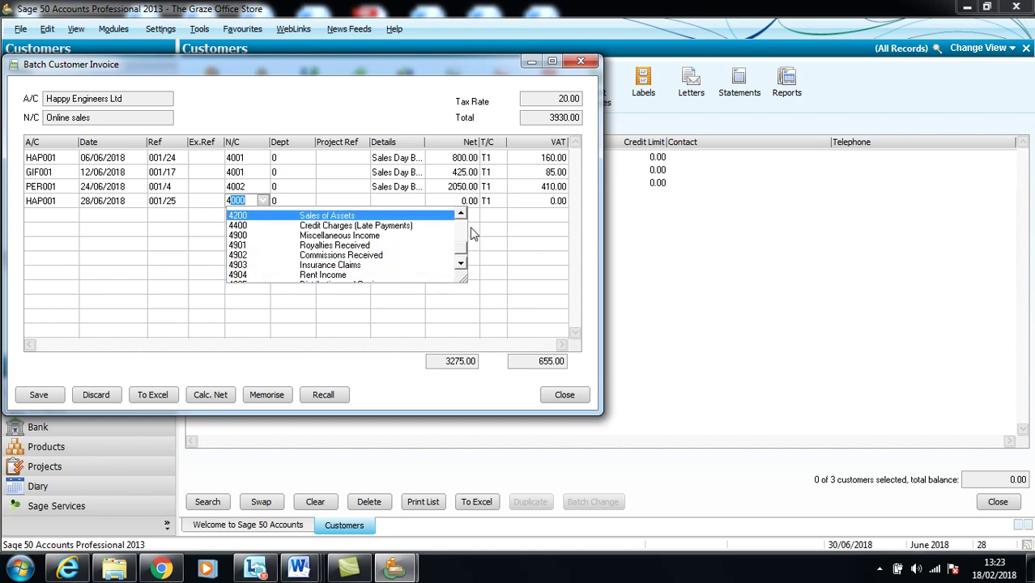
{"action": "scroll", "coordinate": [466, 227], "scroll_direction": "up", "scroll_amount": 3}
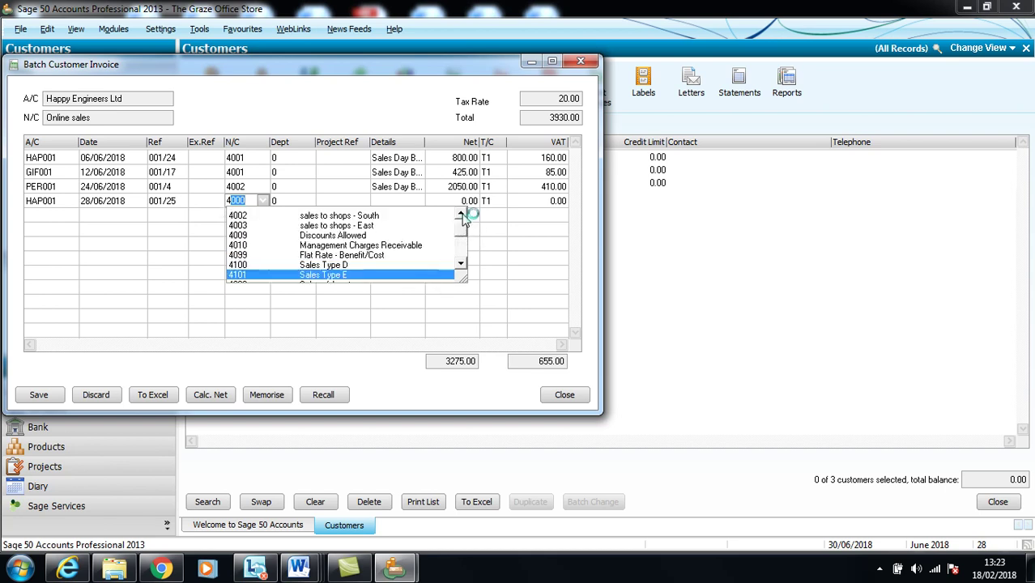
{"action": "scroll", "coordinate": [462, 221], "scroll_direction": "up", "scroll_amount": 1}
{"action": "left_click", "coordinate": [431, 223]}
{"action": "key", "text": "Tab"}
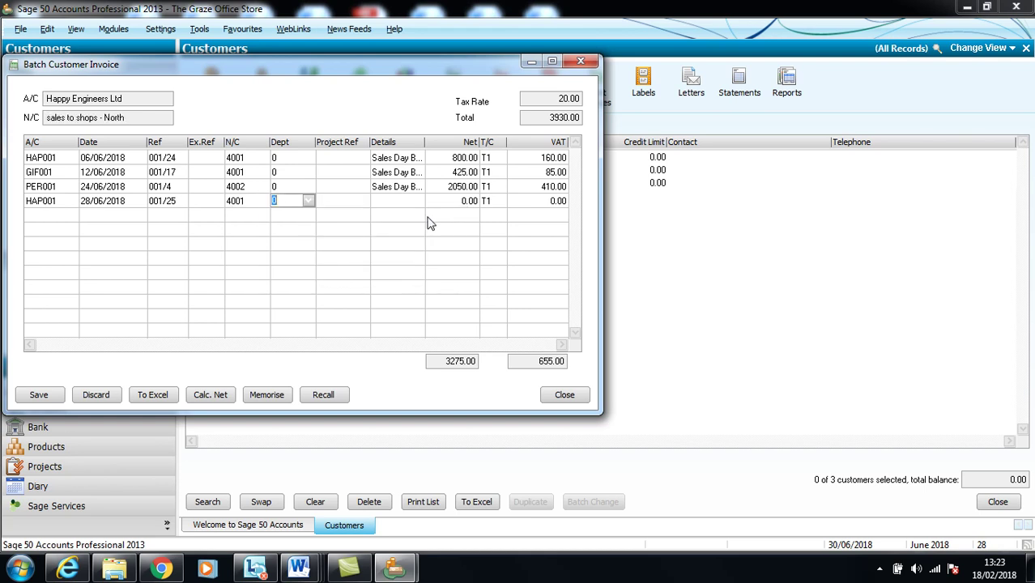
Step: Complete the fourth line with details Sales Day Book, net amount 1864.95 and tax code T1, and save and close the customer invoice batch
{"action": "key", "text": "Tab"}
{"action": "key", "text": "Tab"}
{"action": "key", "text": "Tab"}
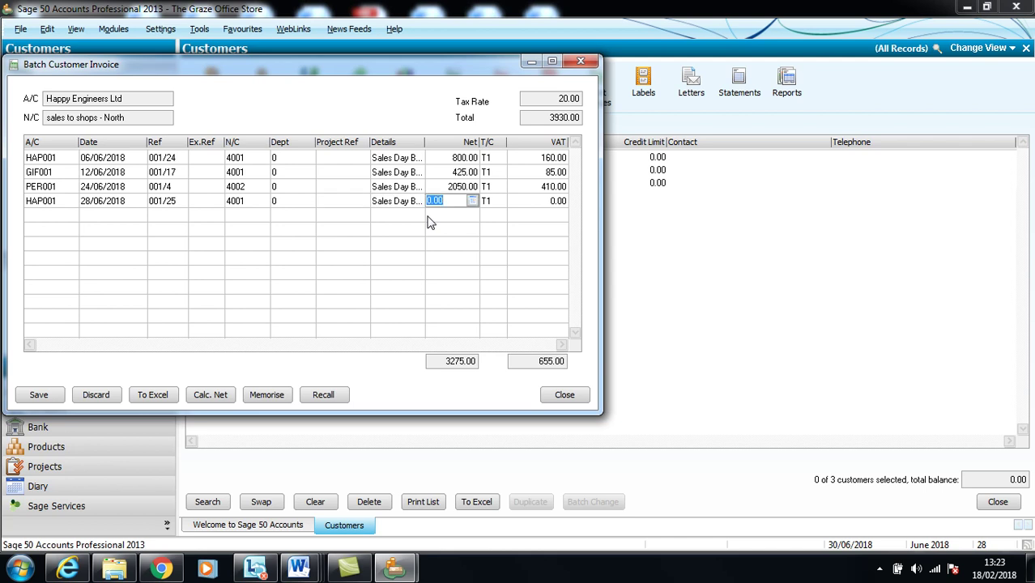
{"action": "type", "text": "1864.95"}
{"action": "key", "text": "Tab"}
{"action": "key", "text": "Tab"}
{"action": "key", "text": "Tab"}
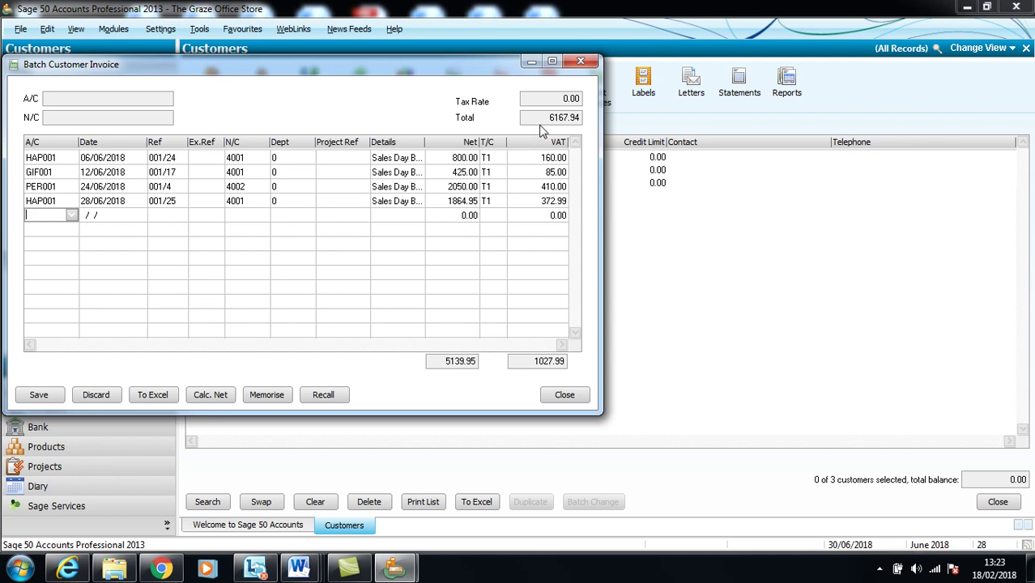
{"action": "left_click", "coordinate": [54, 396]}
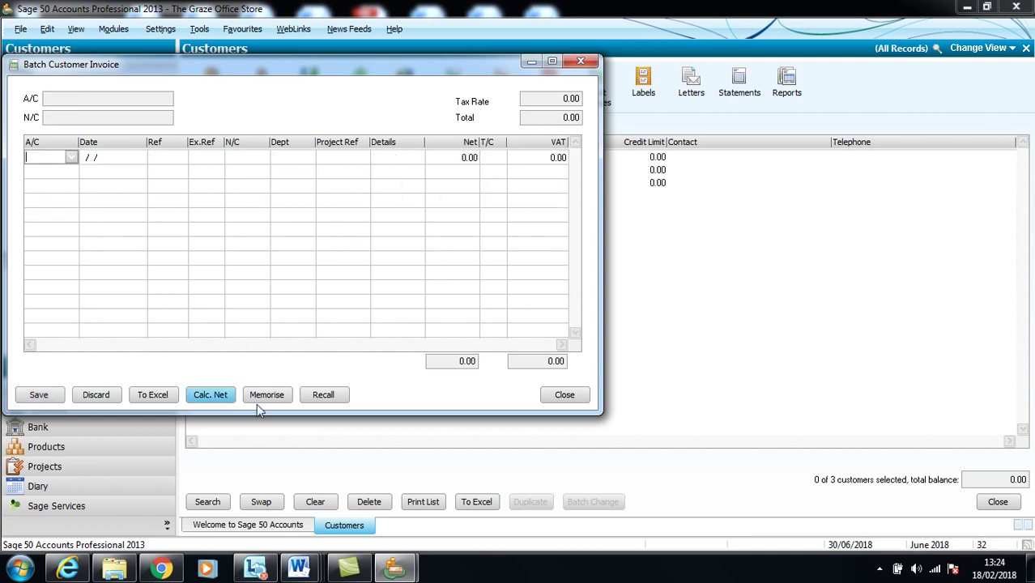
{"action": "left_click", "coordinate": [564, 395]}
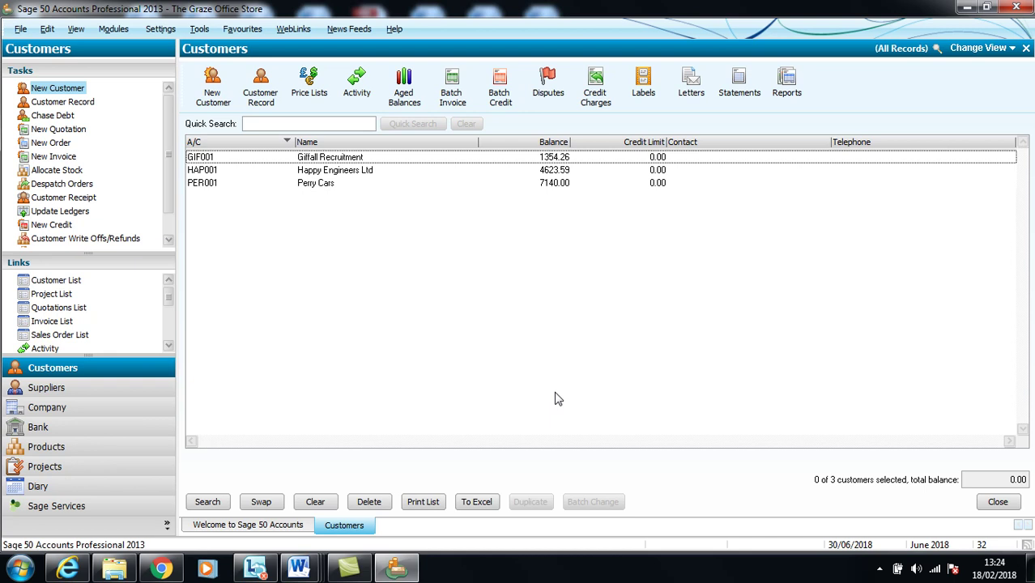
Step: Start a batch customer credit with a line for the Happy Engineers Ltd account
{"action": "left_click", "coordinate": [501, 100]}
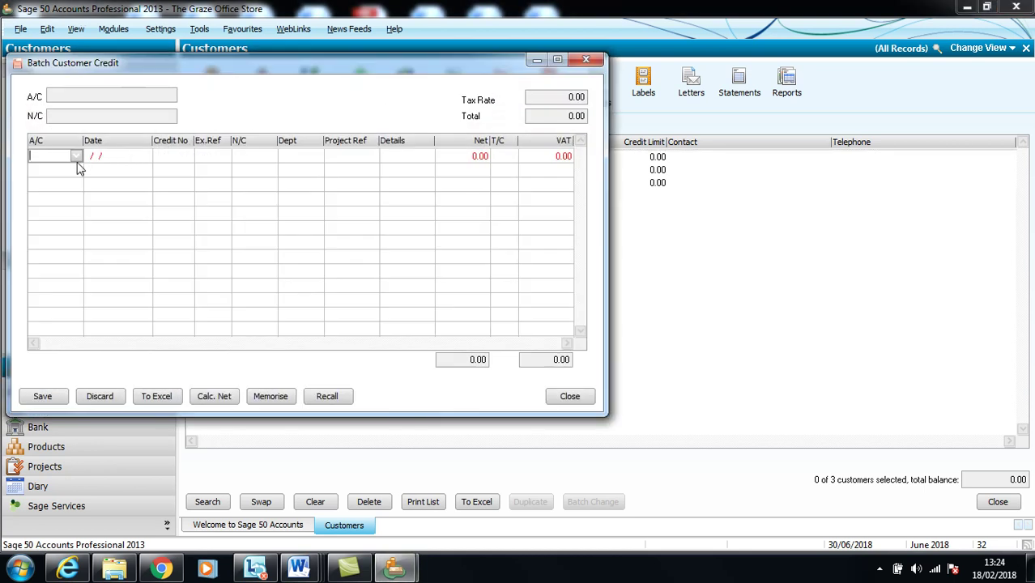
{"action": "left_click", "coordinate": [76, 156]}
{"action": "left_click", "coordinate": [127, 225]}
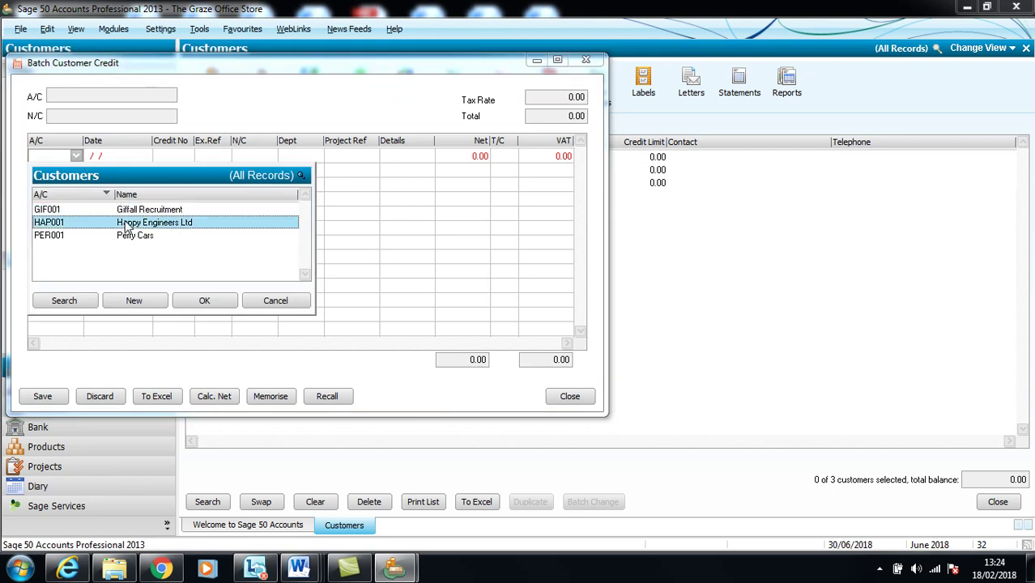
{"action": "left_click", "coordinate": [203, 302]}
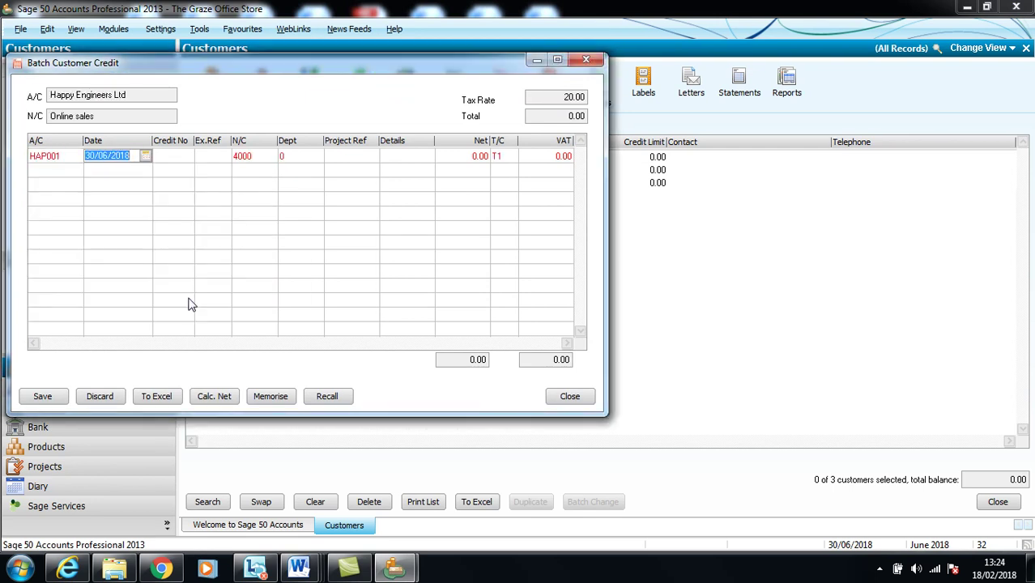
Step: Enter date 26/06/2018, credit number 001/600 and extra reference 001/24 on the credit line
{"action": "type", "text": "26/06/2018"}
{"action": "key", "text": "Tab"}
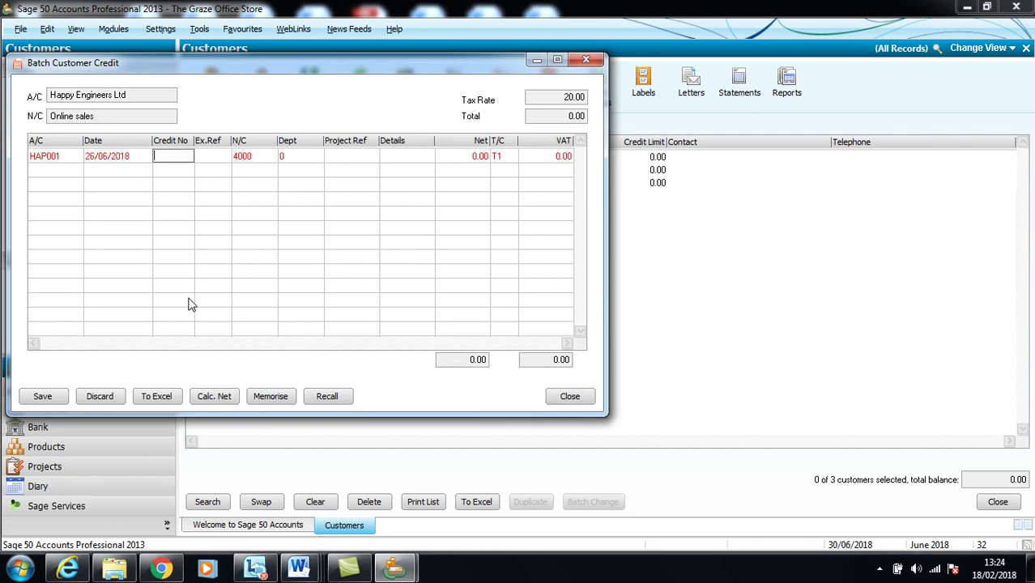
{"action": "type", "text": "001/600"}
{"action": "left_click", "coordinate": [214, 158]}
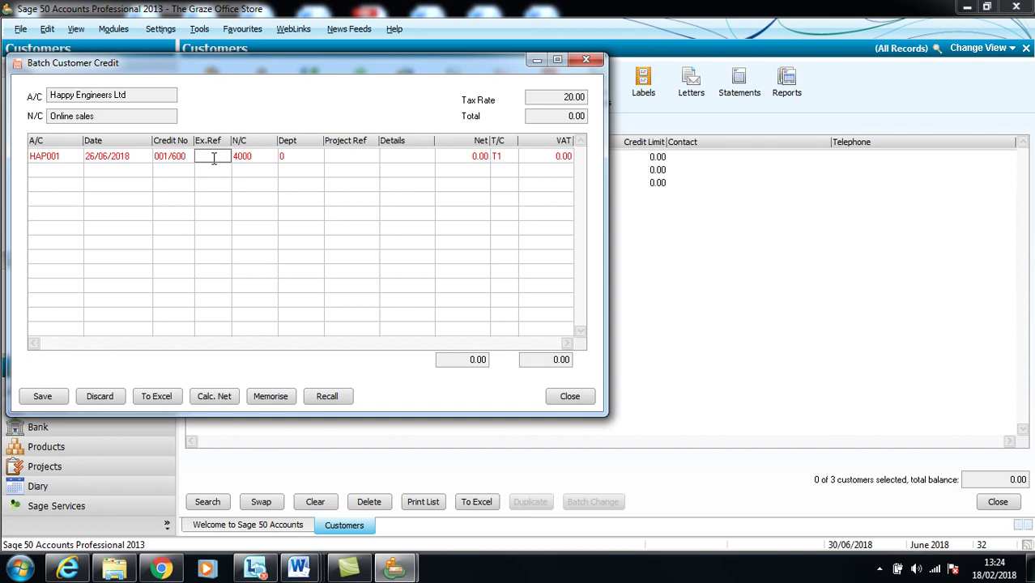
{"action": "type", "text": "001/"}
{"action": "type", "text": "P24"}
{"action": "key", "text": "Tab"}
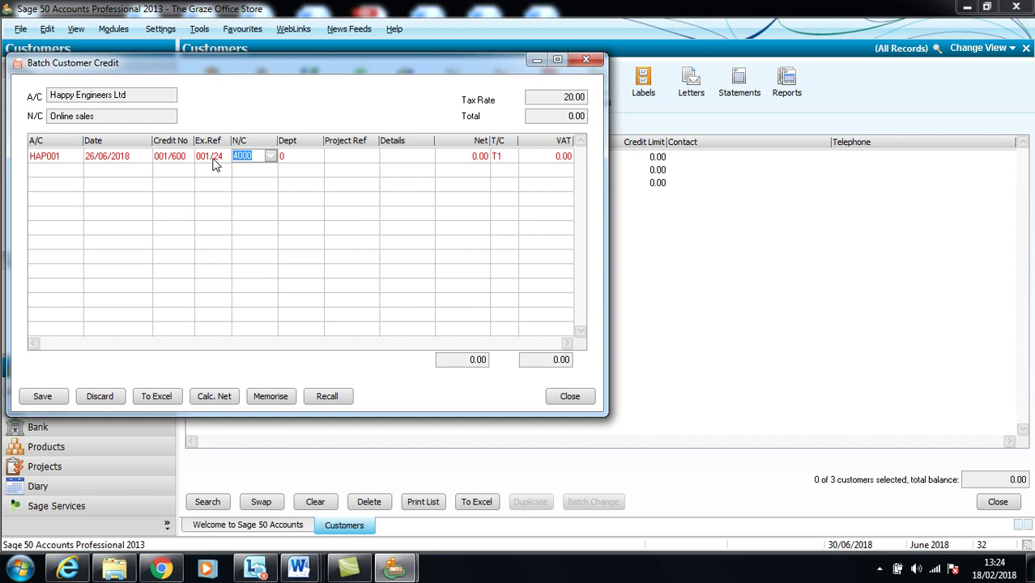
Step: Assign nominal code 4001, sales to shops - North, to the credit line, keeping department 0 and no project reference
{"action": "type", "text": "4"}
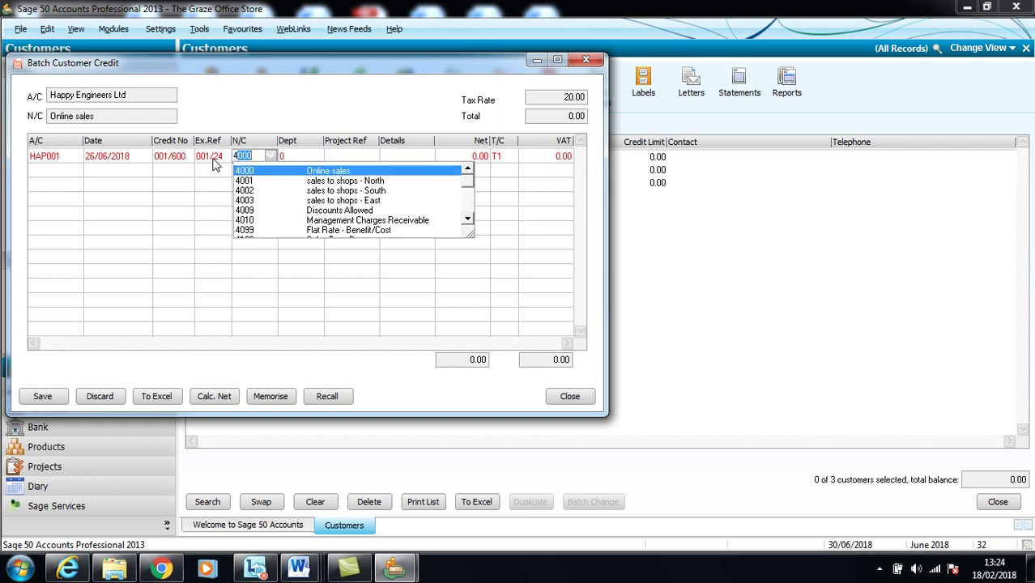
{"action": "left_click", "coordinate": [279, 185]}
{"action": "key", "text": "Tab"}
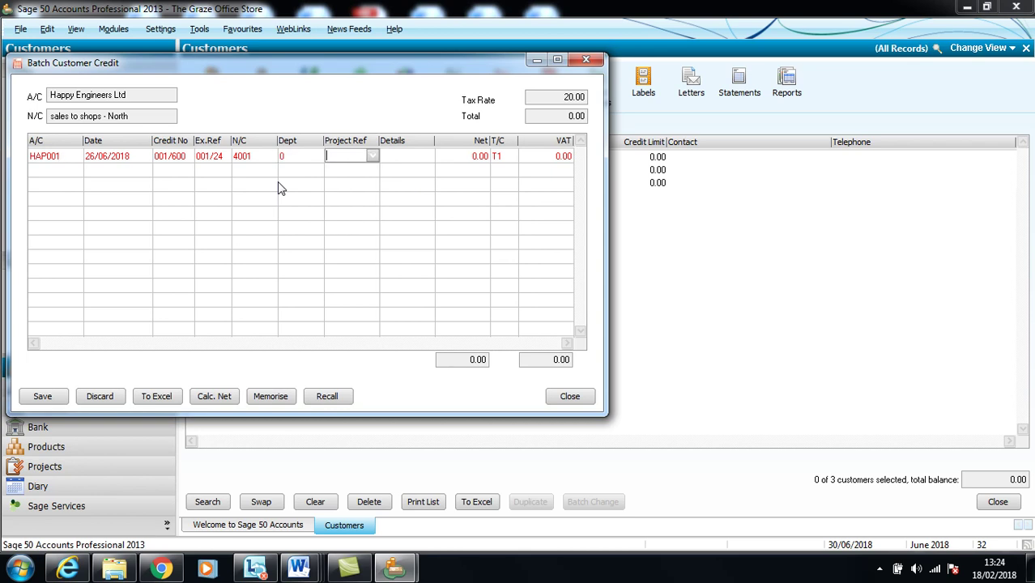
{"action": "key", "text": "Tab"}
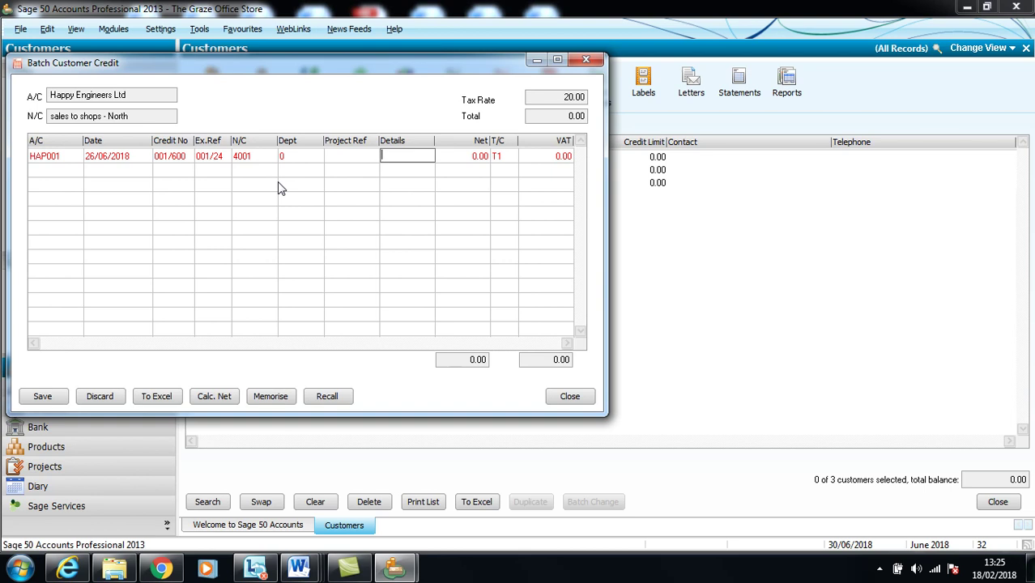
Step: Complete the credit line with details SRDB, net amount 155.00 and tax code T1, and save and close the customer credit batch
{"action": "type", "text": "S"}
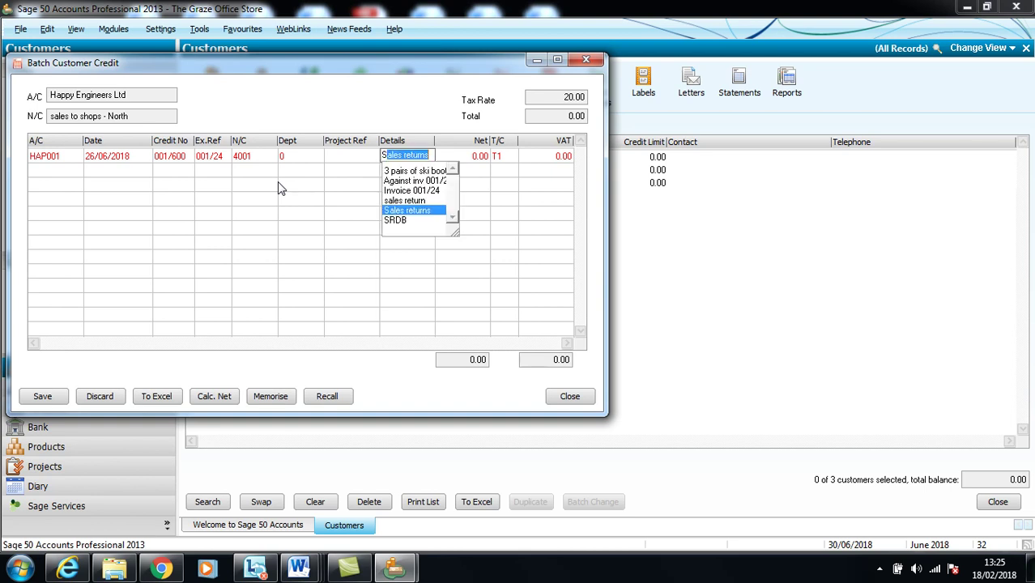
{"action": "type", "text": "RDB"}
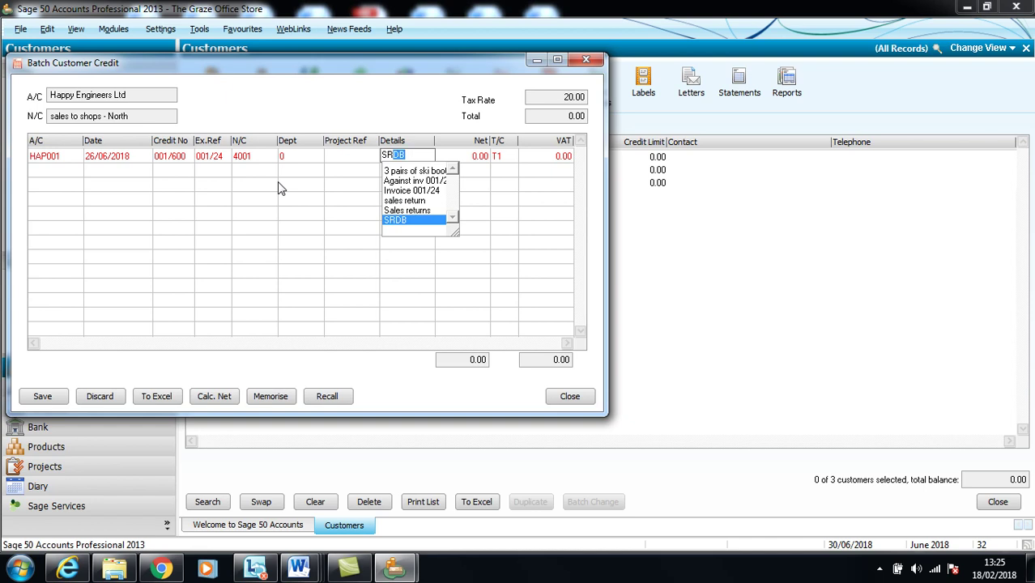
{"action": "key", "text": "Tab"}
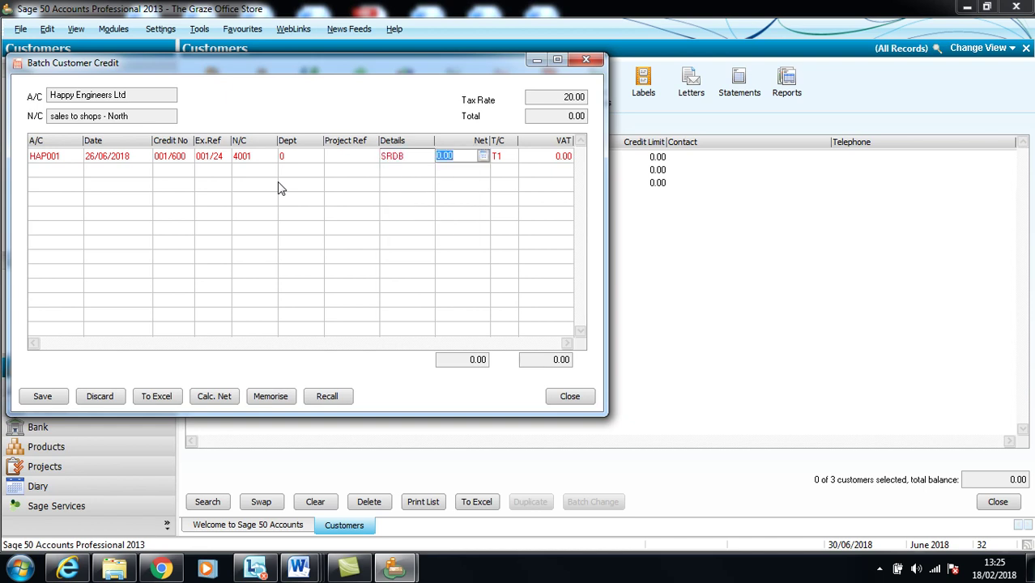
{"action": "type", "text": "155"}
{"action": "key", "text": "Tab"}
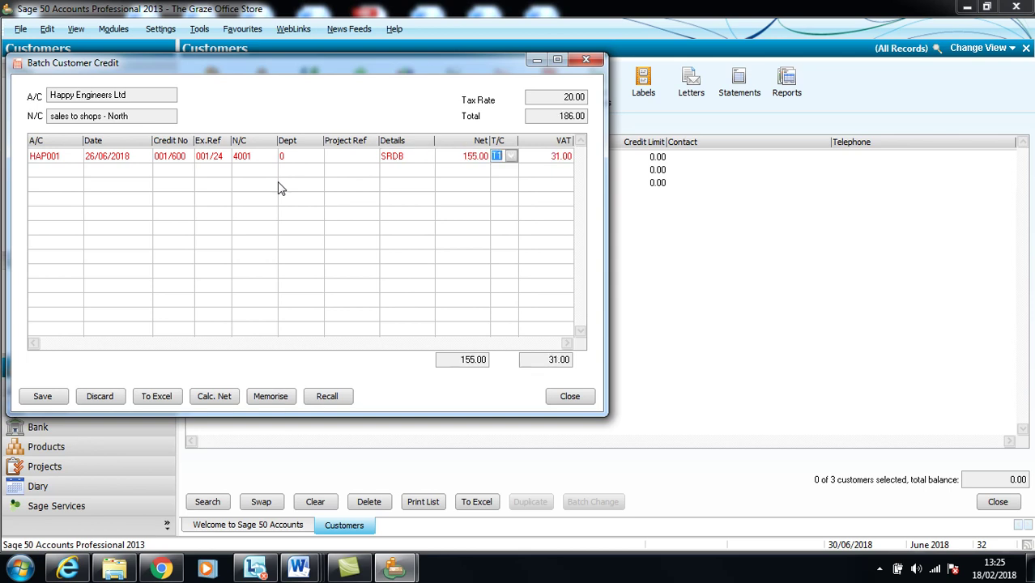
{"action": "key", "text": "Tab"}
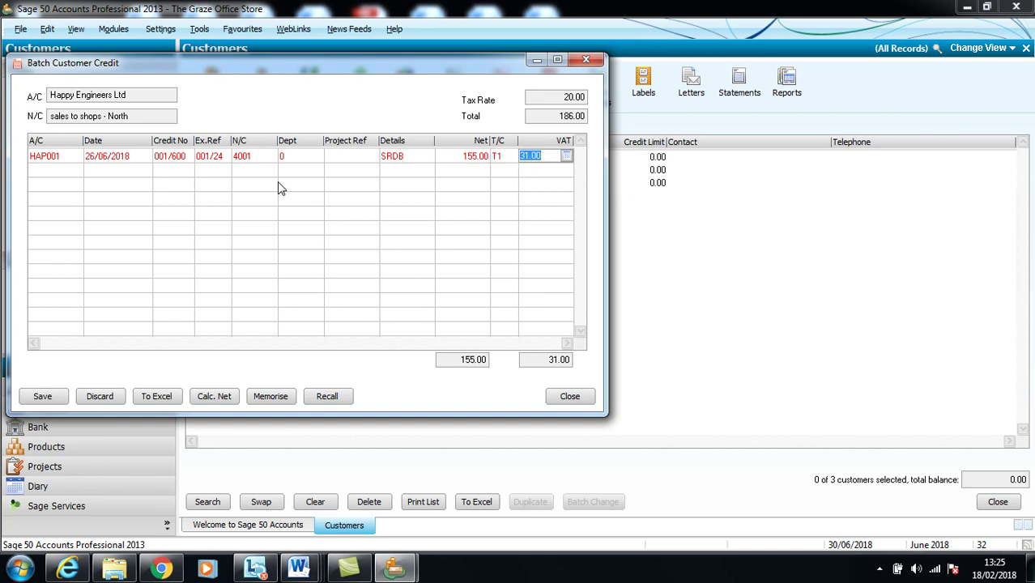
{"action": "key", "text": "Tab"}
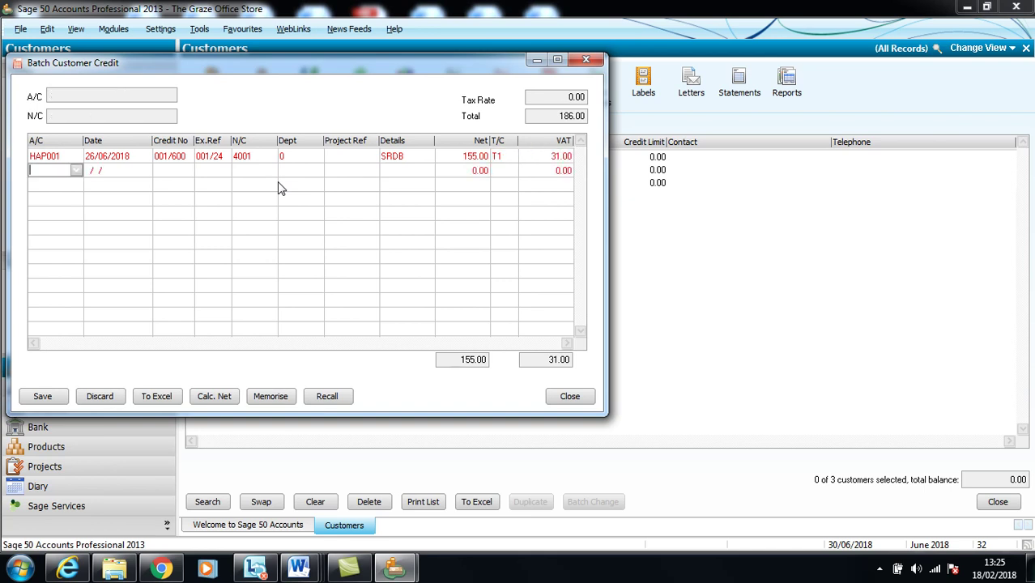
{"action": "left_click", "coordinate": [63, 401]}
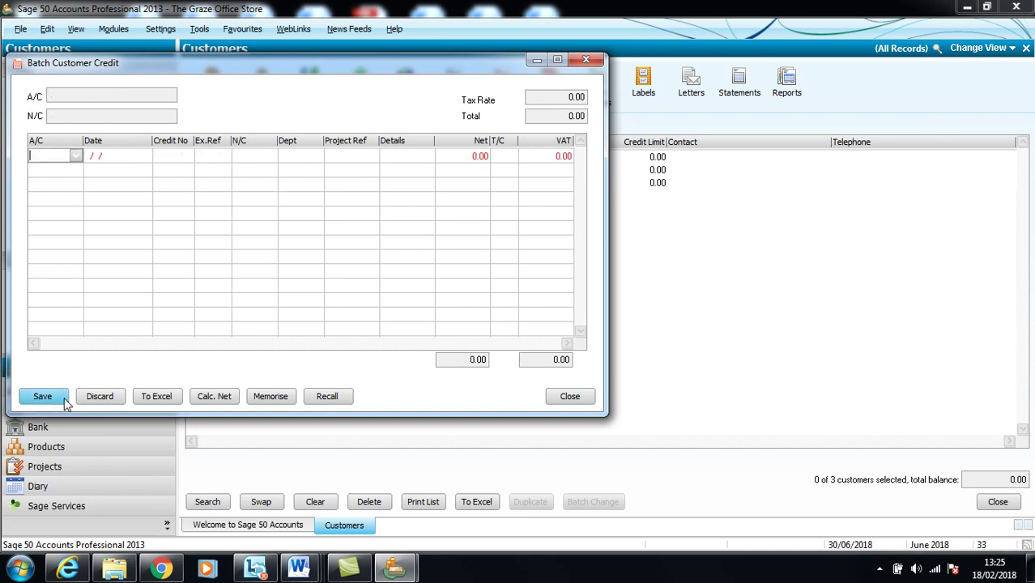
{"action": "left_click", "coordinate": [569, 397]}
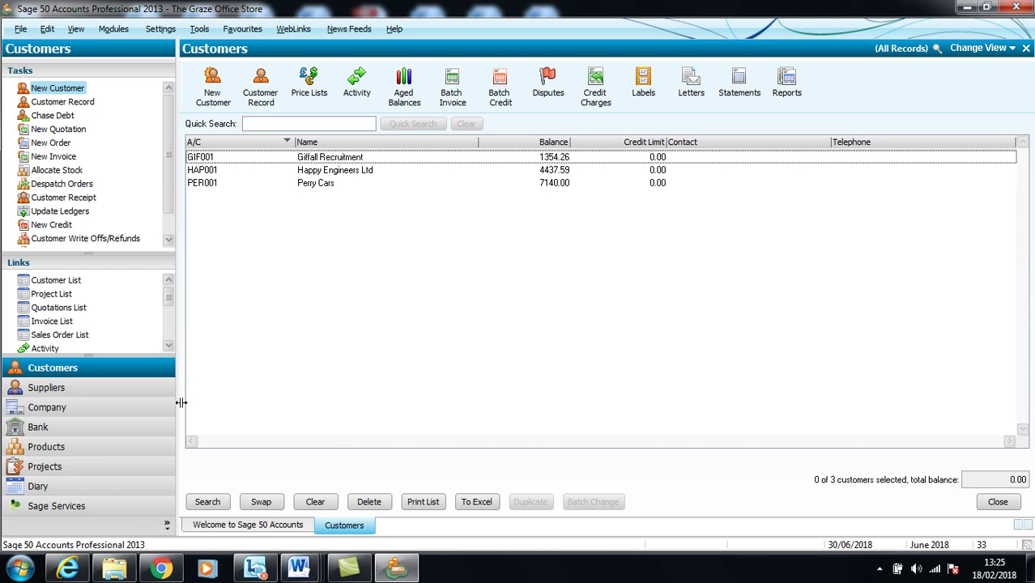
Step: Open the Suppliers module and change its view from the process map to the supplier list
{"action": "left_click", "coordinate": [151, 398]}
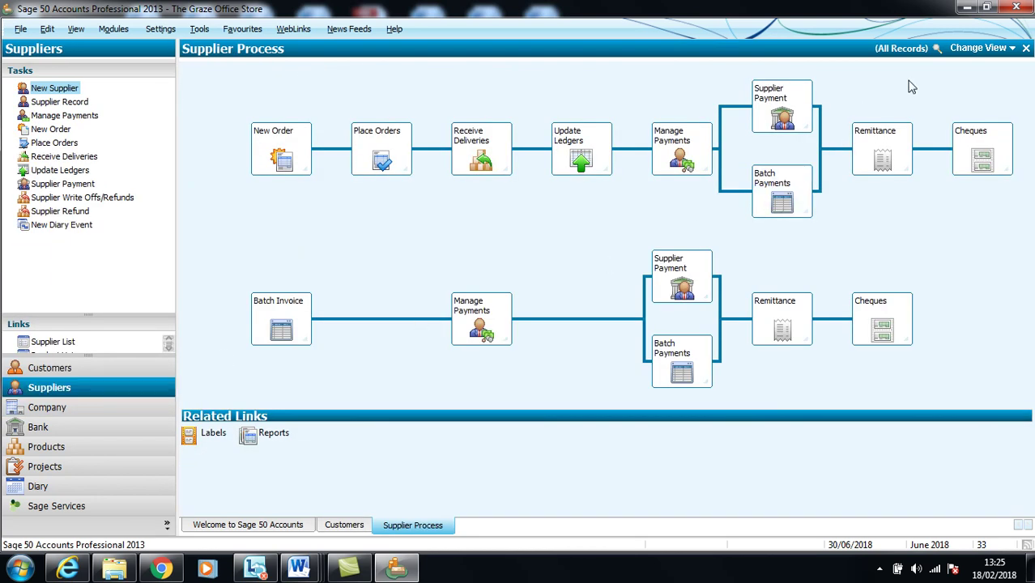
{"action": "left_click", "coordinate": [974, 50]}
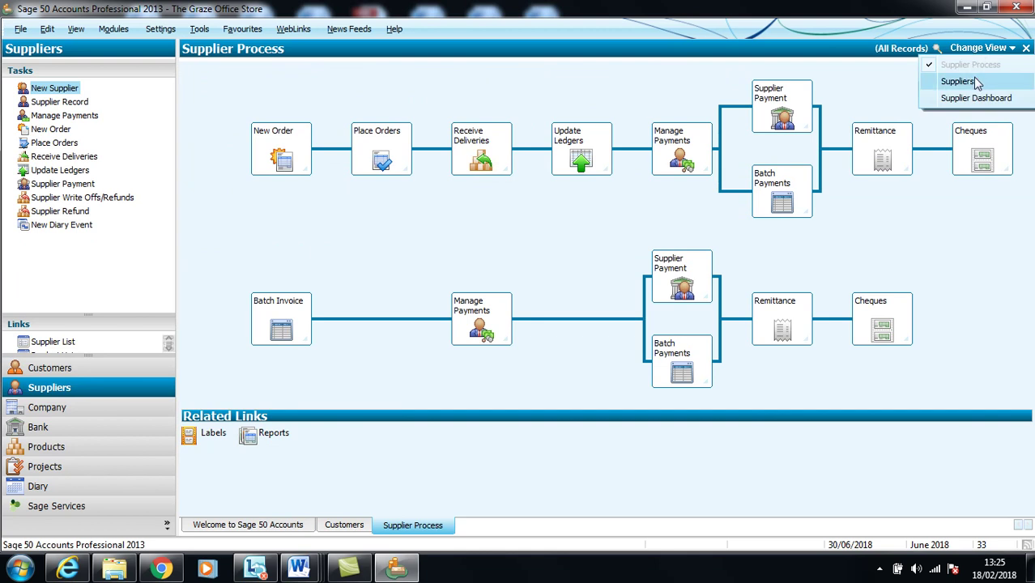
{"action": "left_click", "coordinate": [957, 81]}
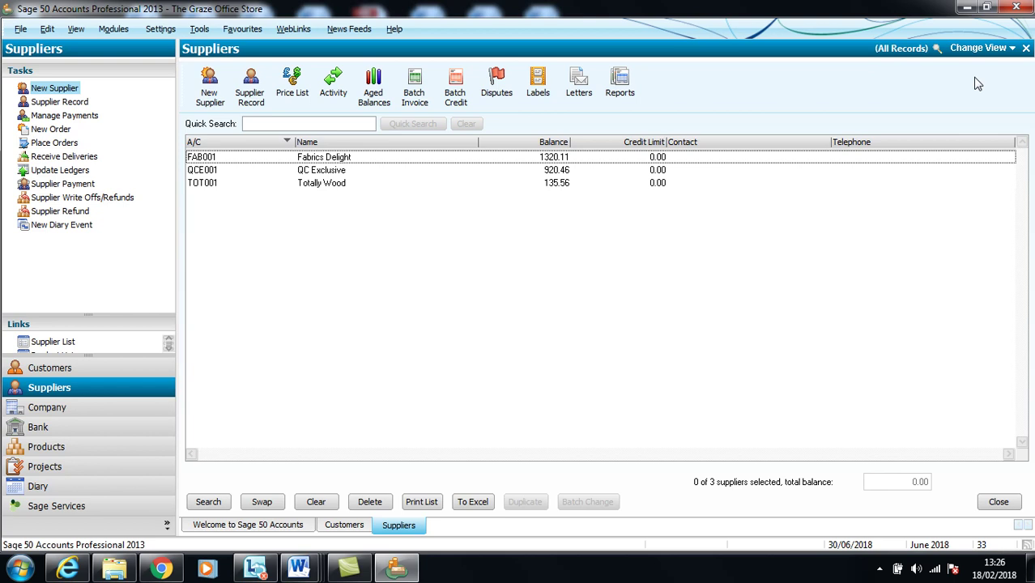
Step: Start a batch supplier invoice with a line for the QC Exclusive account
{"action": "left_click", "coordinate": [423, 103]}
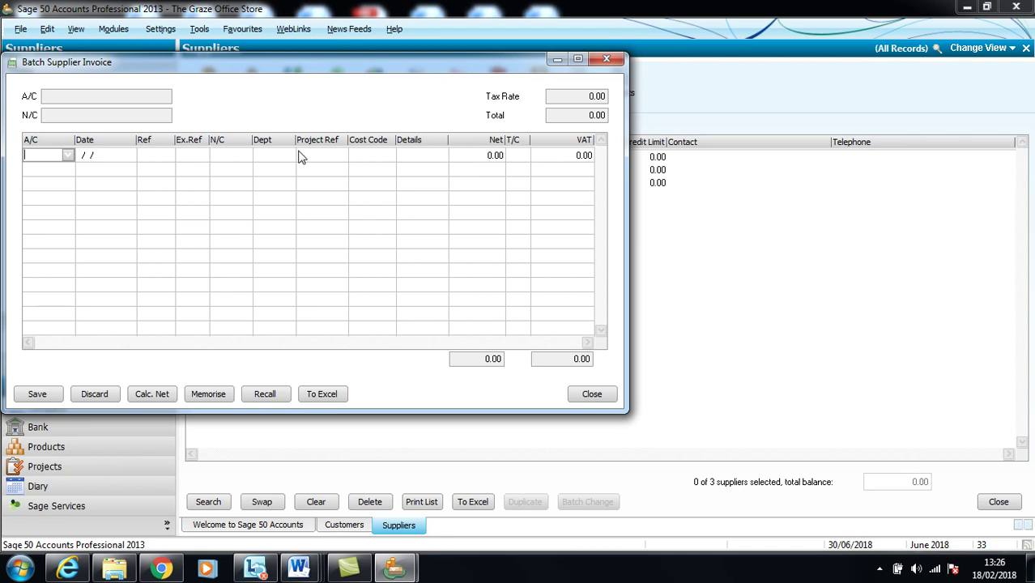
{"action": "left_click", "coordinate": [69, 156]}
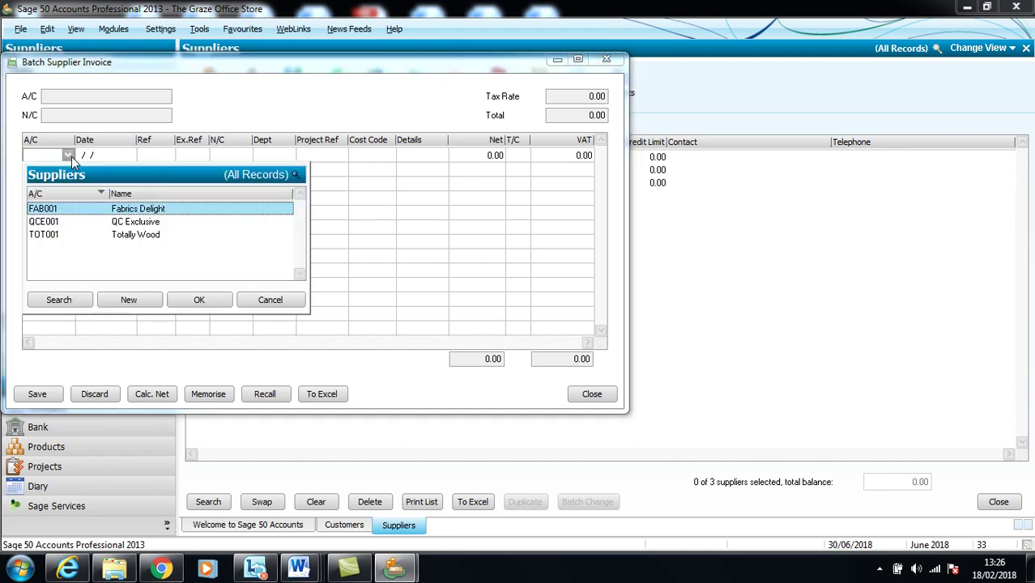
{"action": "left_click", "coordinate": [128, 224]}
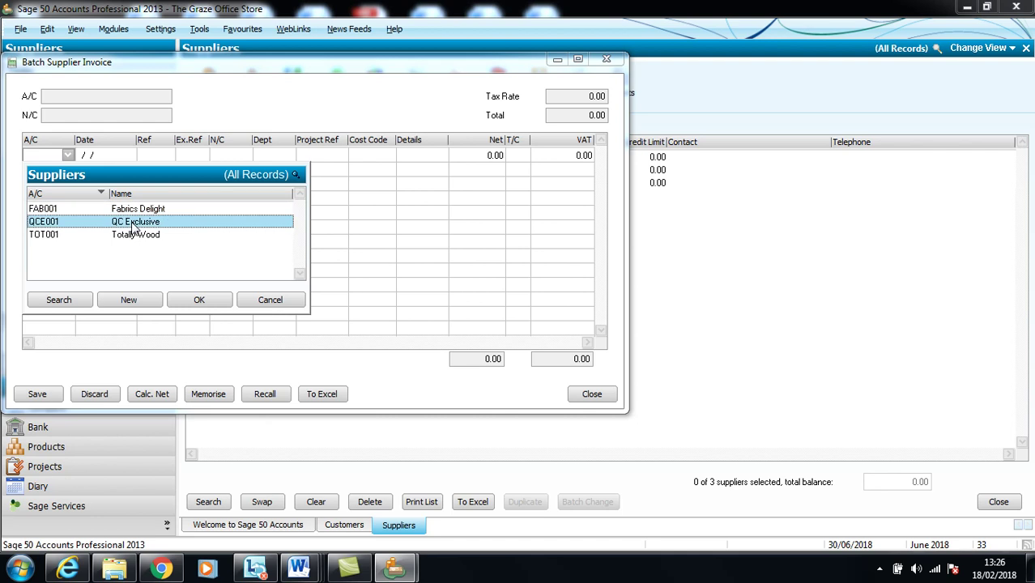
{"action": "left_click", "coordinate": [188, 302]}
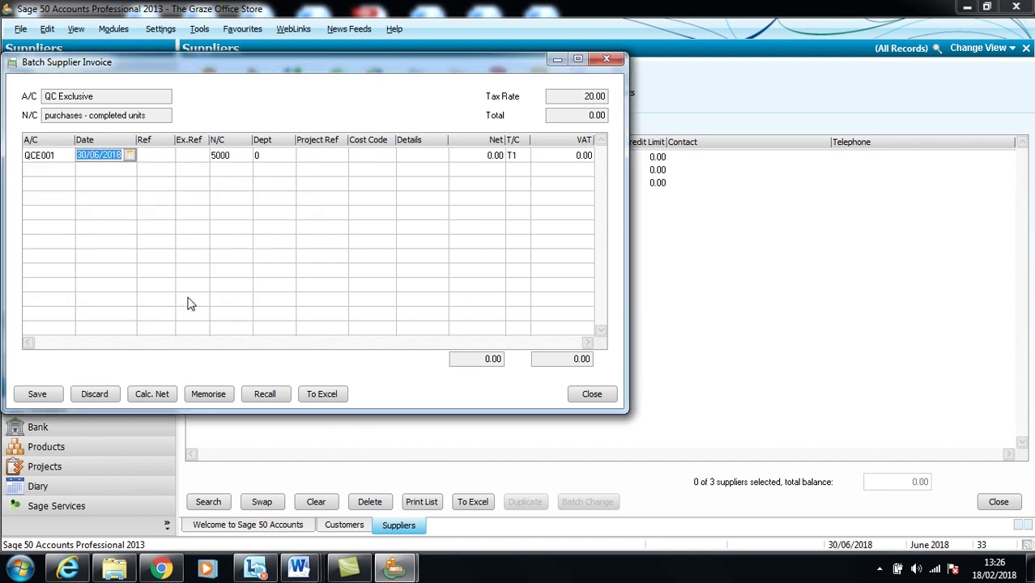
Step: Enter date 01/06/2018 and reference 365 on the QC Exclusive line, leaving the extra reference blank
{"action": "type", "text": "01/06/2018"}
{"action": "key", "text": "Tab"}
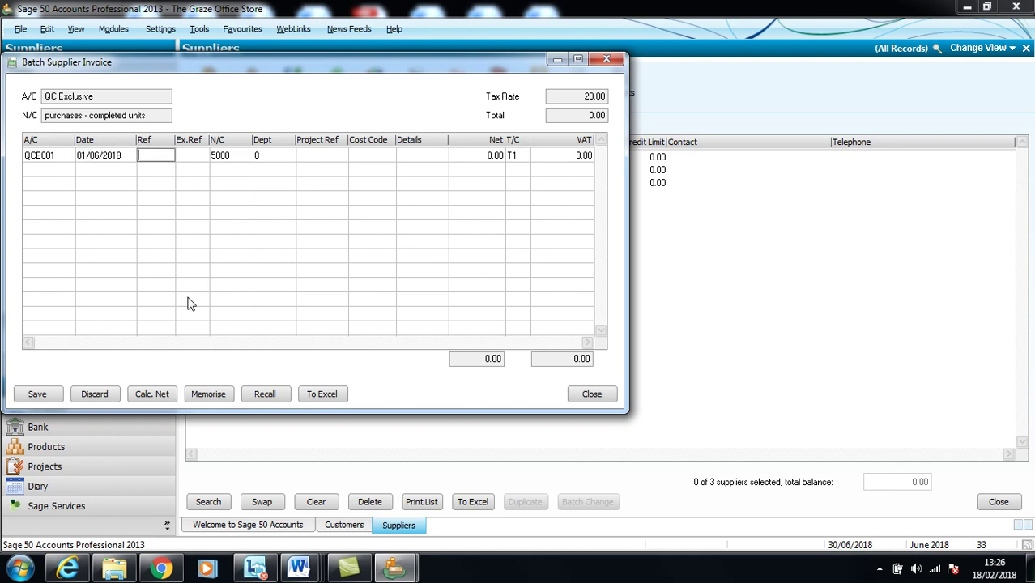
{"action": "type", "text": "365"}
{"action": "key", "text": "Tab"}
{"action": "key", "text": "Tab"}
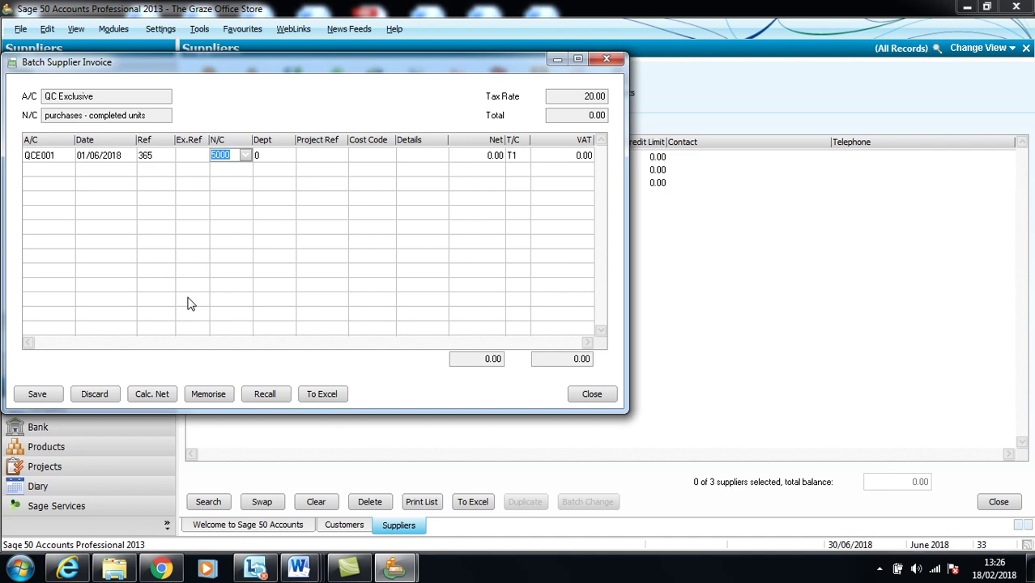
Step: Assign nominal code 5000, purchases - completed units, to the QC Exclusive line, keeping department 0 and leaving project reference and cost code blank
{"action": "type", "text": "5"}
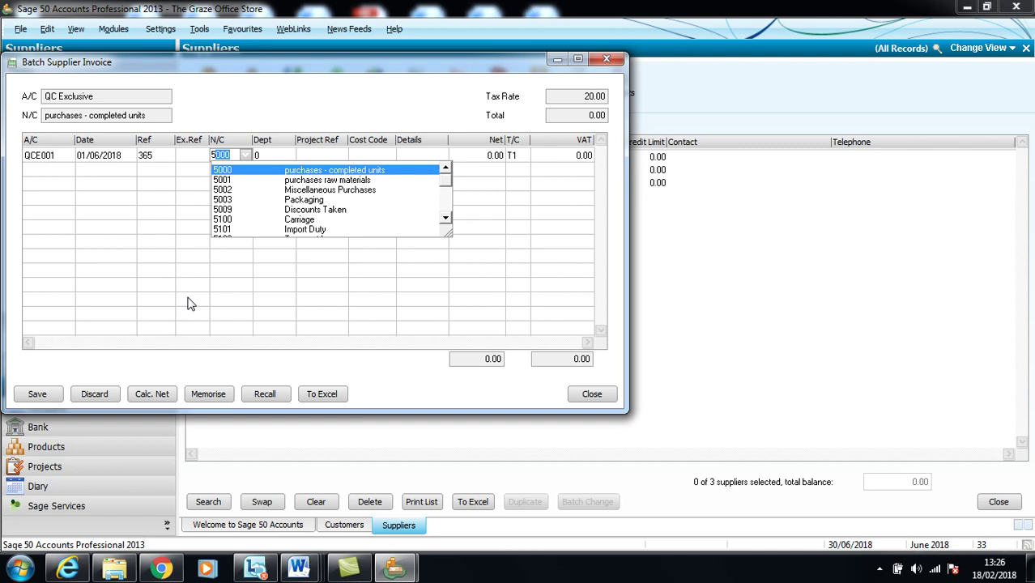
{"action": "scroll", "coordinate": [303, 191], "scroll_direction": "down", "scroll_amount": 2}
{"action": "scroll", "coordinate": [304, 175], "scroll_direction": "up", "scroll_amount": 2}
{"action": "left_click", "coordinate": [318, 171]}
{"action": "key", "text": "Tab"}
{"action": "key", "text": "Tab"}
{"action": "key", "text": "Tab"}
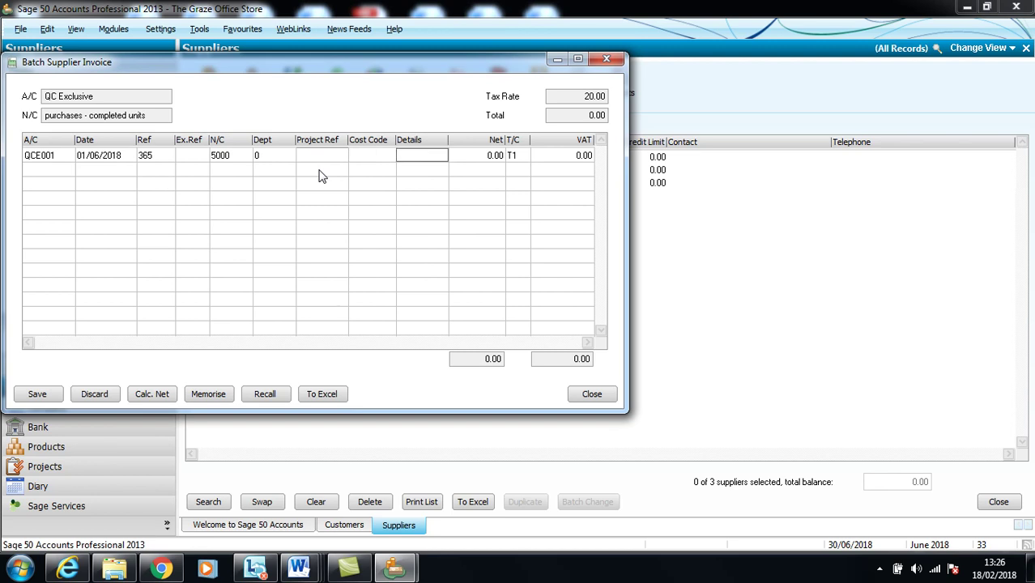
Step: Complete the QC Exclusive line with details 150 plastic chairs and net 1500, keeping tax code T1 and the calculated VAT
{"action": "type", "text": "150 plastic chairs"}
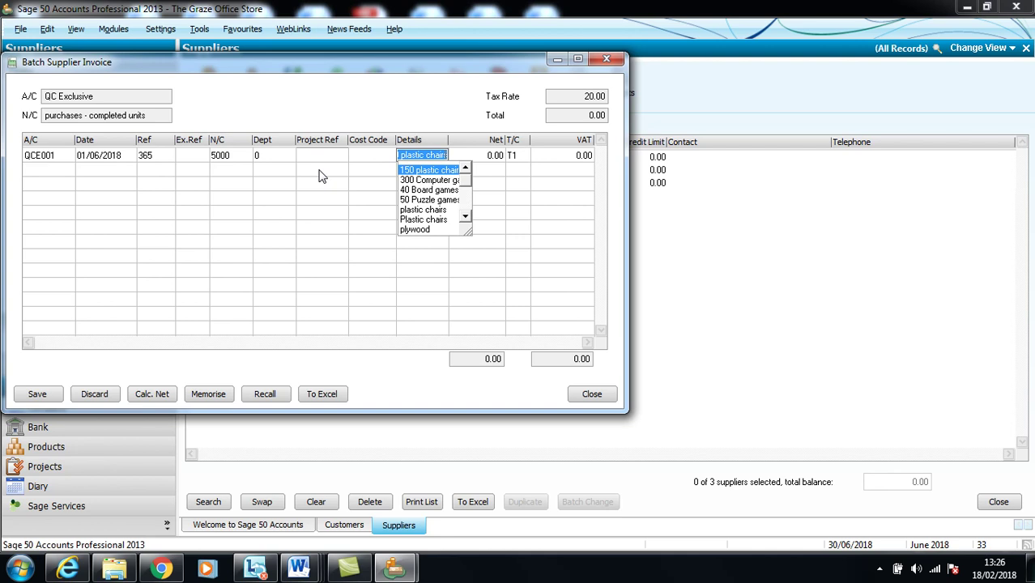
{"action": "key", "text": "Tab"}
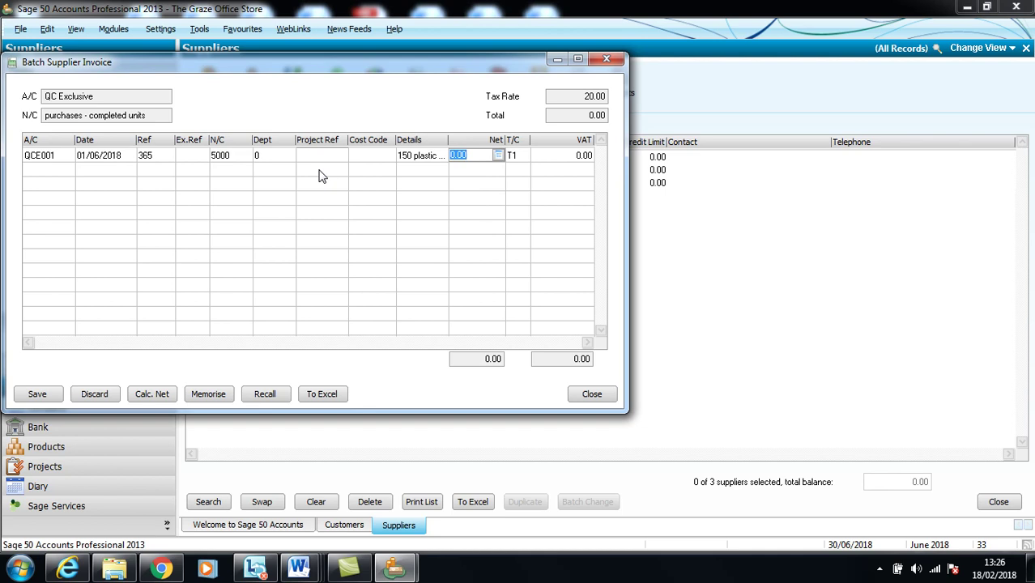
{"action": "type", "text": "1500"}
{"action": "key", "text": "Tab"}
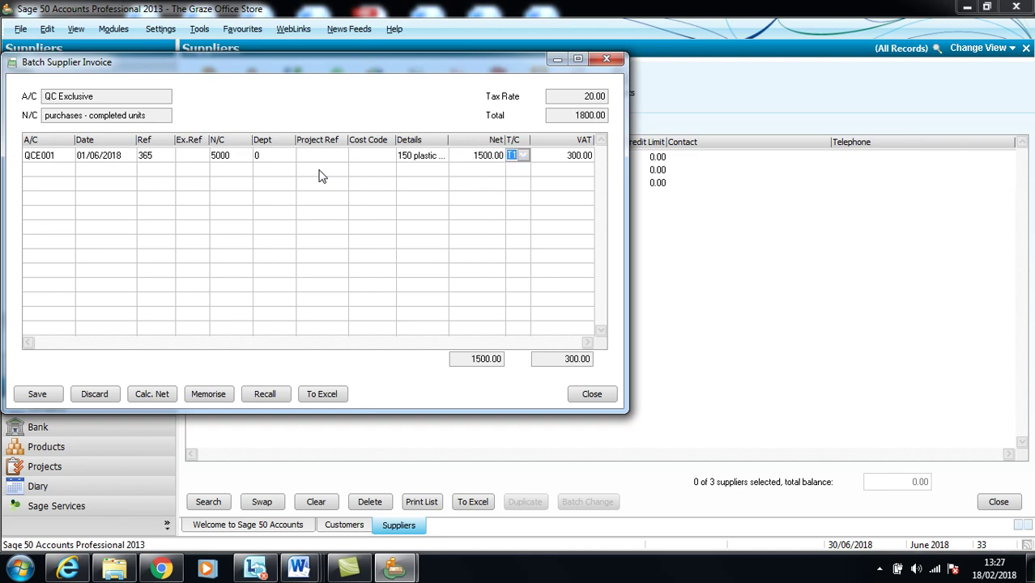
{"action": "key", "text": "Tab"}
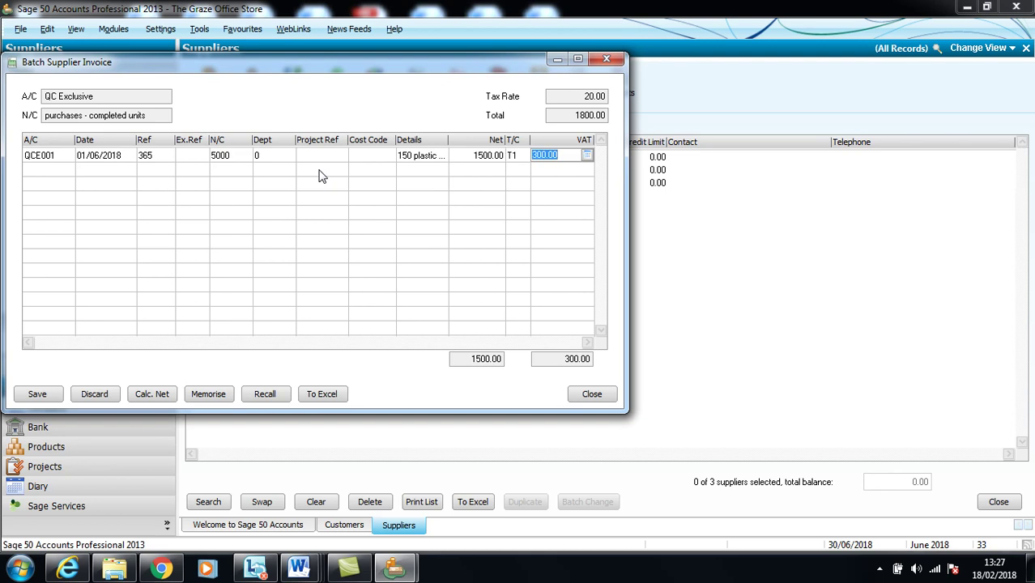
{"action": "key", "text": "Tab"}
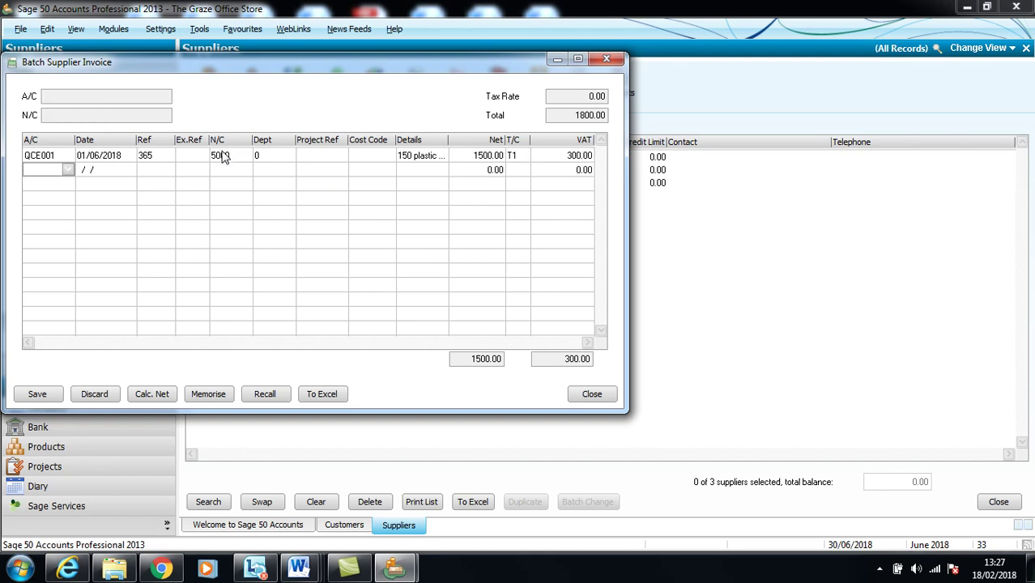
Step: Add an invoice line for Totally Wood dated 12/06/2018 with reference PRE/14, leaving the extra reference blank
{"action": "left_click", "coordinate": [69, 170]}
{"action": "left_click", "coordinate": [127, 249]}
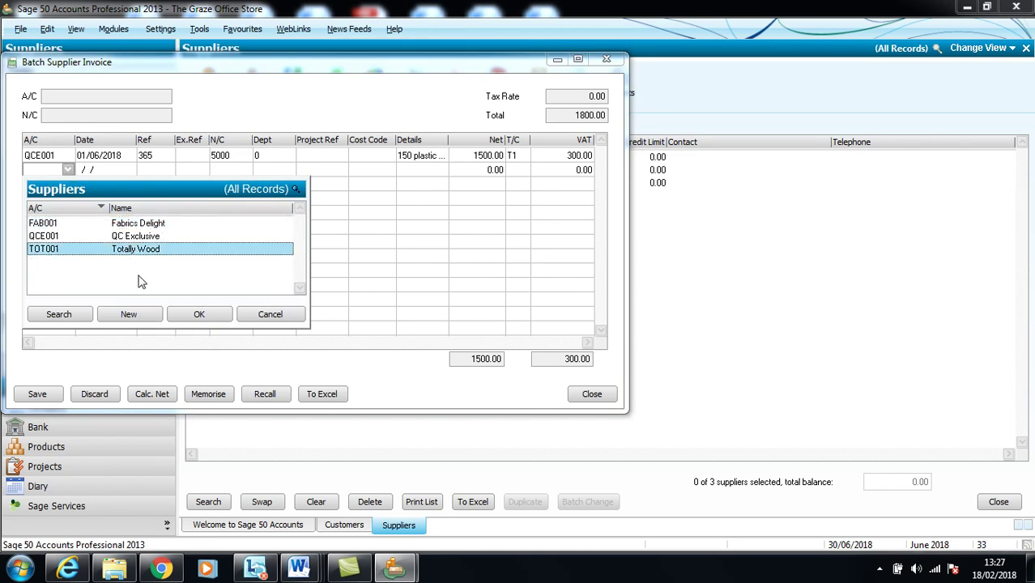
{"action": "left_click", "coordinate": [200, 318]}
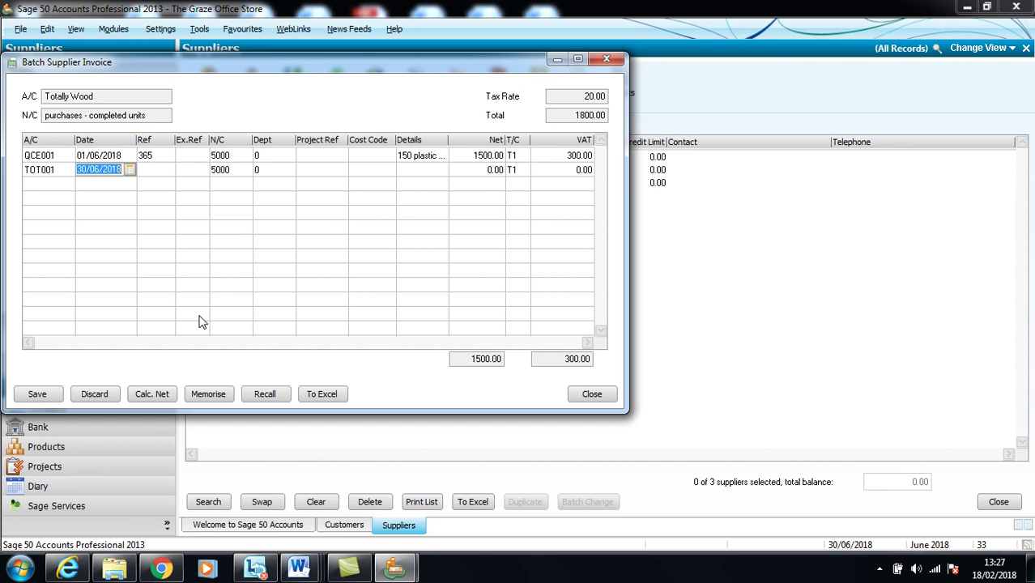
{"action": "type", "text": "12/06/2018"}
{"action": "key", "text": "Tab"}
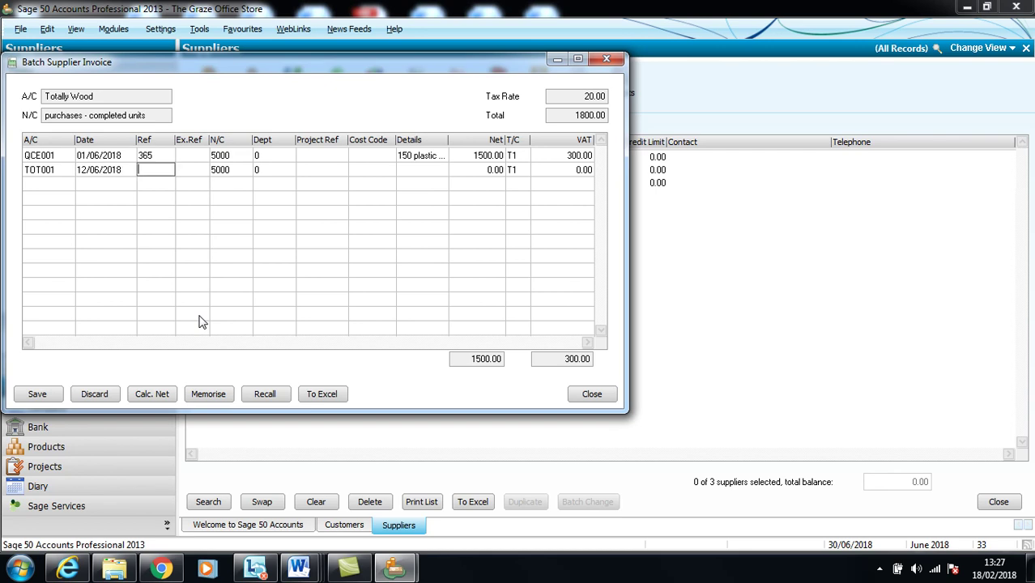
{"action": "type", "text": "PRE/14"}
{"action": "key", "text": "Tab"}
{"action": "key", "text": "Tab"}
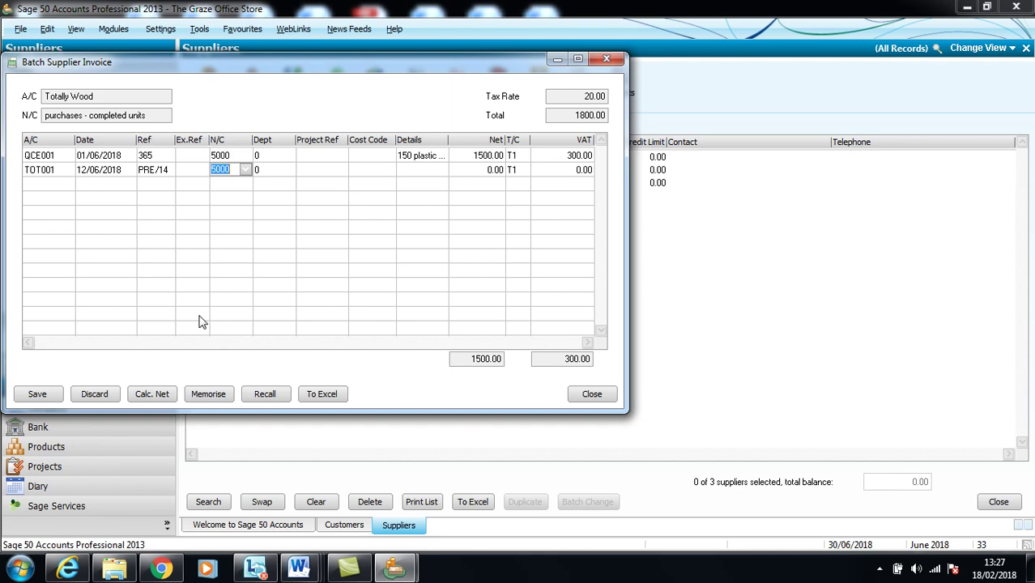
Step: Assign nominal code 5001, purchases raw materials, to the Totally Wood line, keeping department 0 and leaving project reference and cost code blank
{"action": "type", "text": "5"}
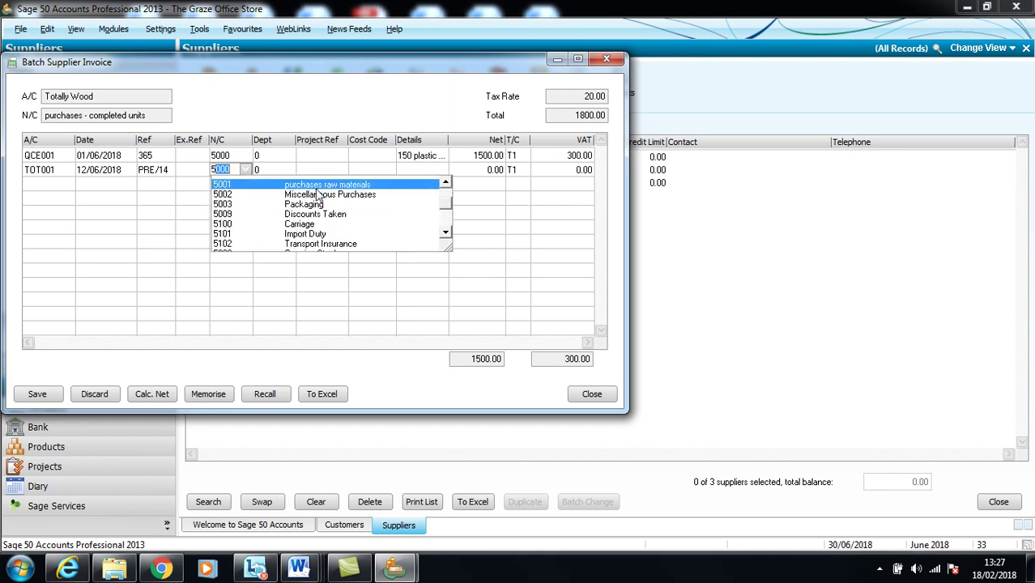
{"action": "left_click", "coordinate": [321, 186]}
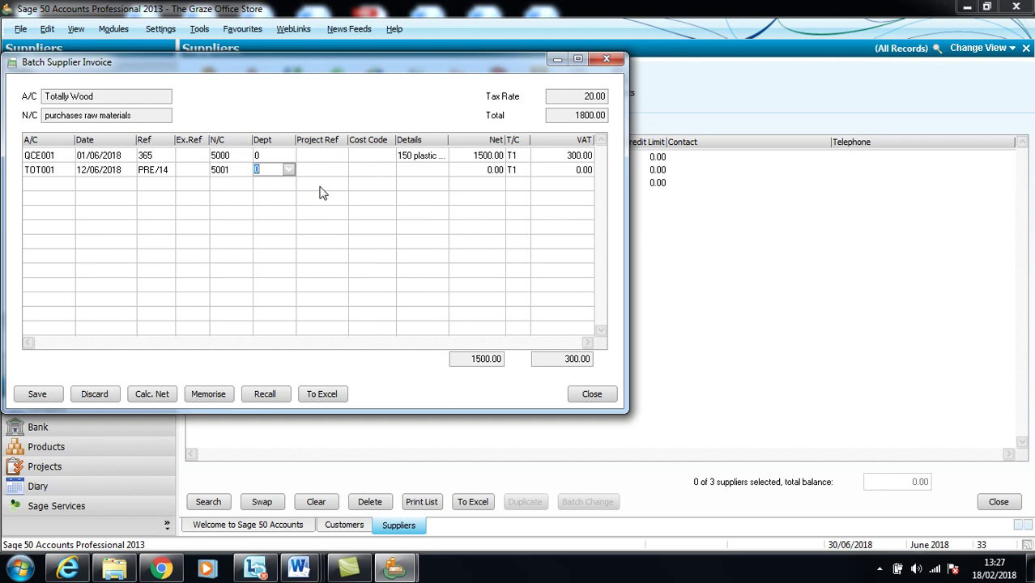
{"action": "key", "text": "Tab"}
{"action": "key", "text": "Tab"}
{"action": "key", "text": "Tab"}
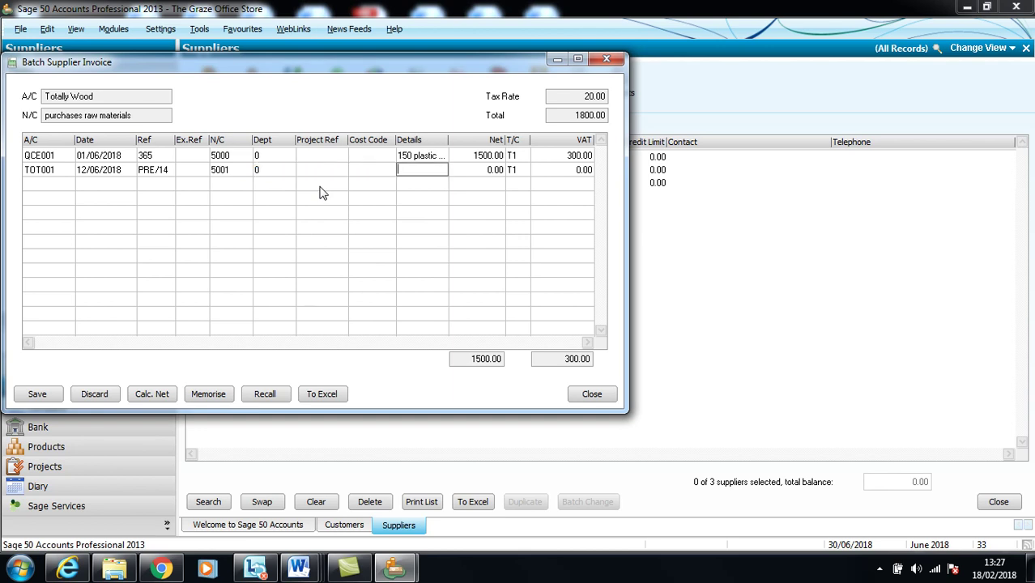
Step: Complete the Totally Wood line with details Plywood, net 340 and tax code T1, and save and close the supplier invoice batch
{"action": "type", "text": "P"}
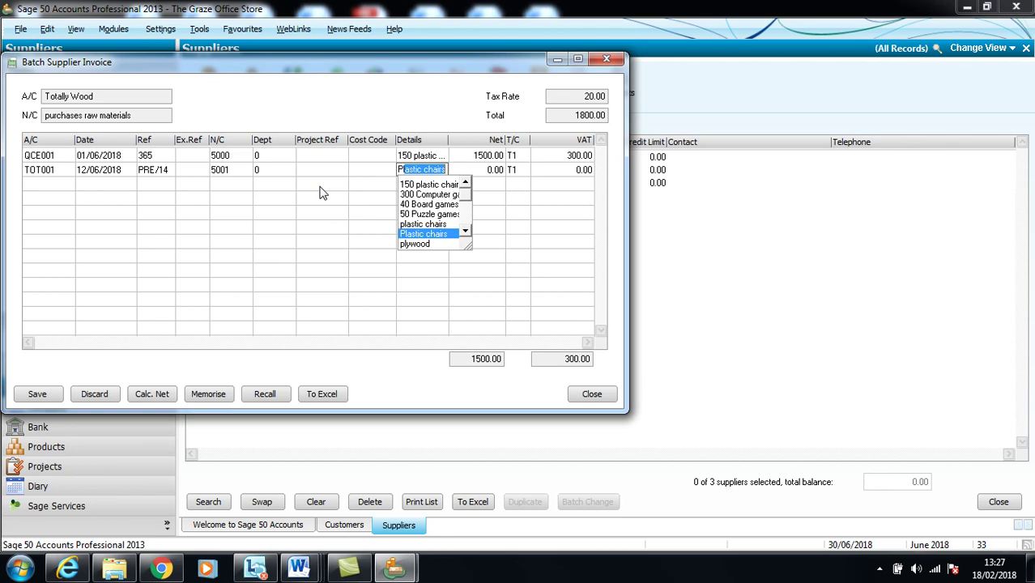
{"action": "type", "text": "lywood"}
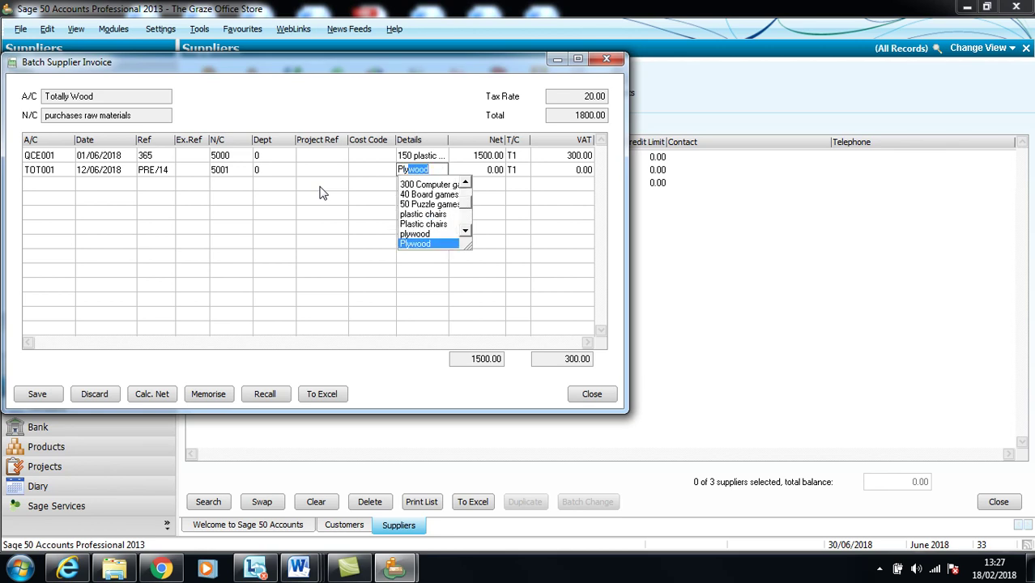
{"action": "key", "text": "Tab"}
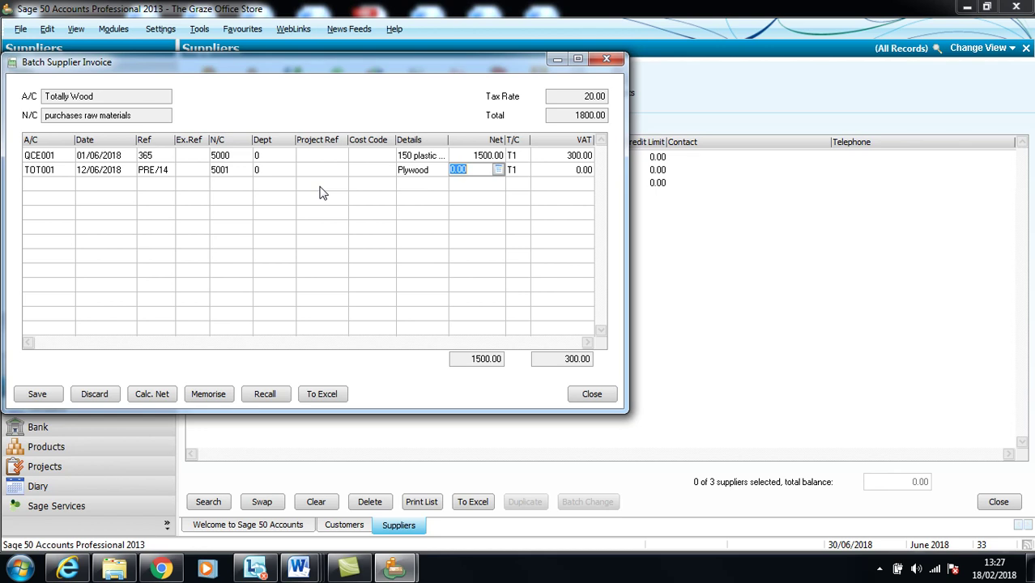
{"action": "type", "text": "340"}
{"action": "key", "text": "Tab"}
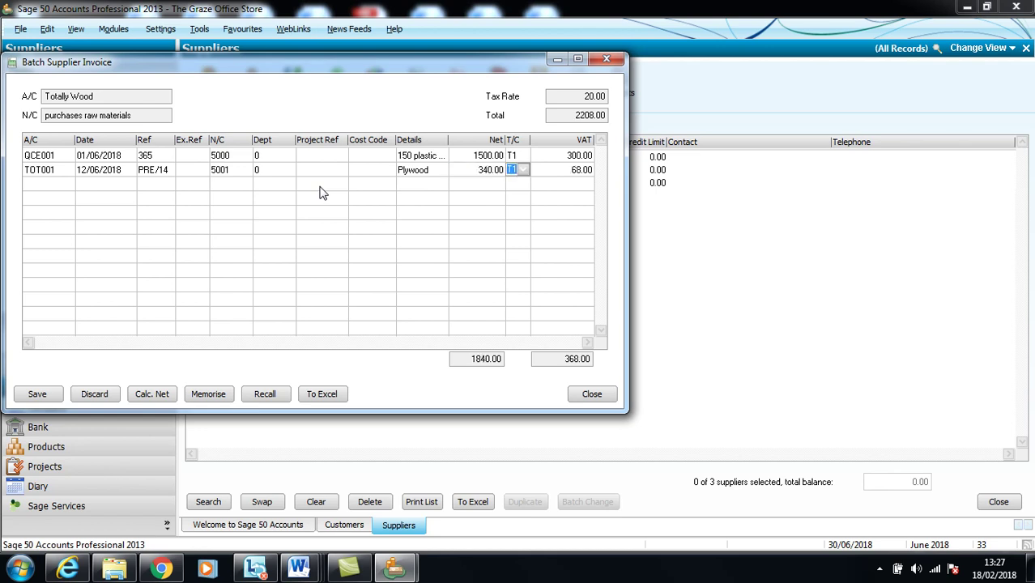
{"action": "key", "text": "Tab"}
{"action": "key", "text": "Tab"}
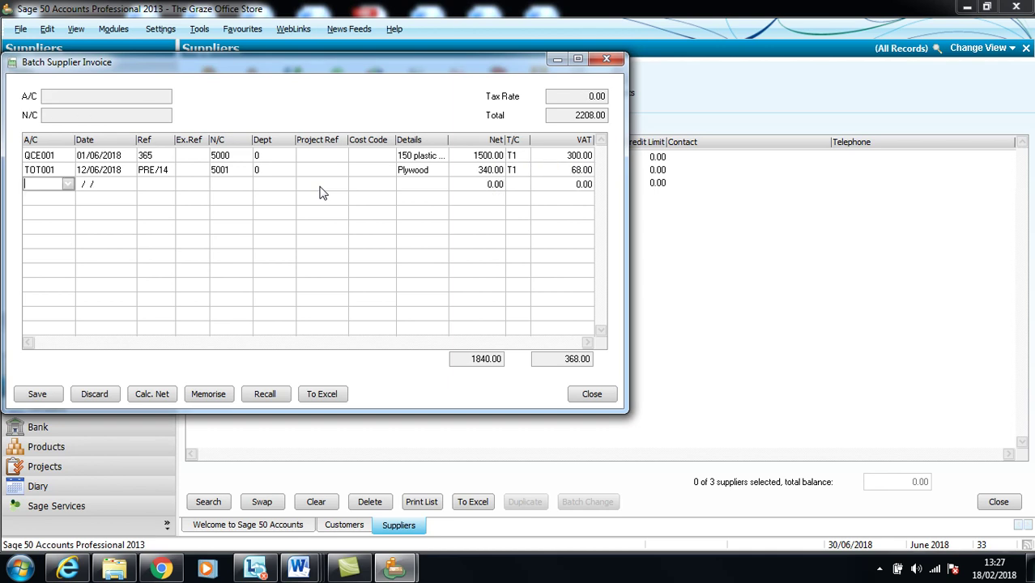
{"action": "left_click", "coordinate": [37, 395]}
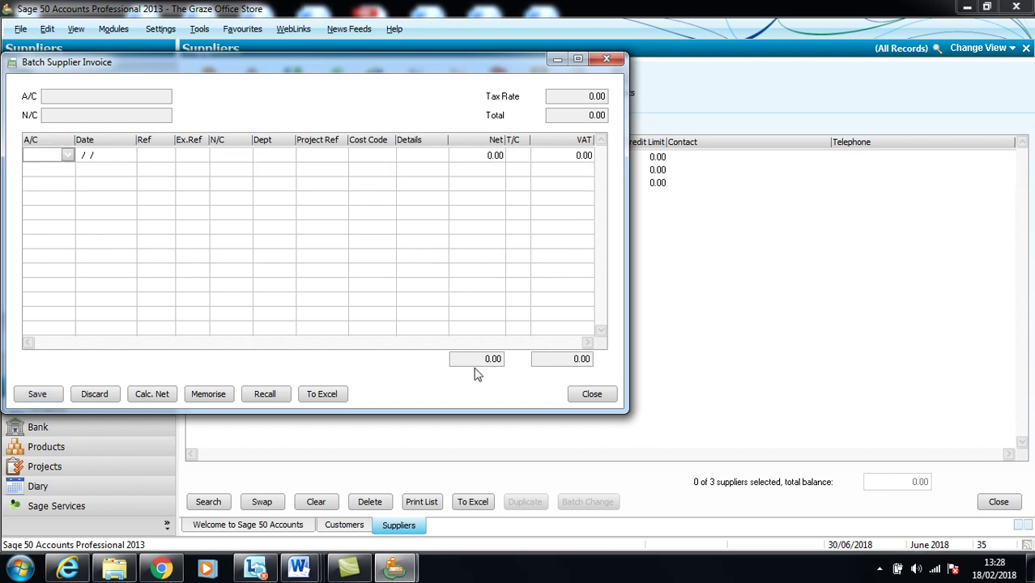
{"action": "left_click", "coordinate": [591, 397]}
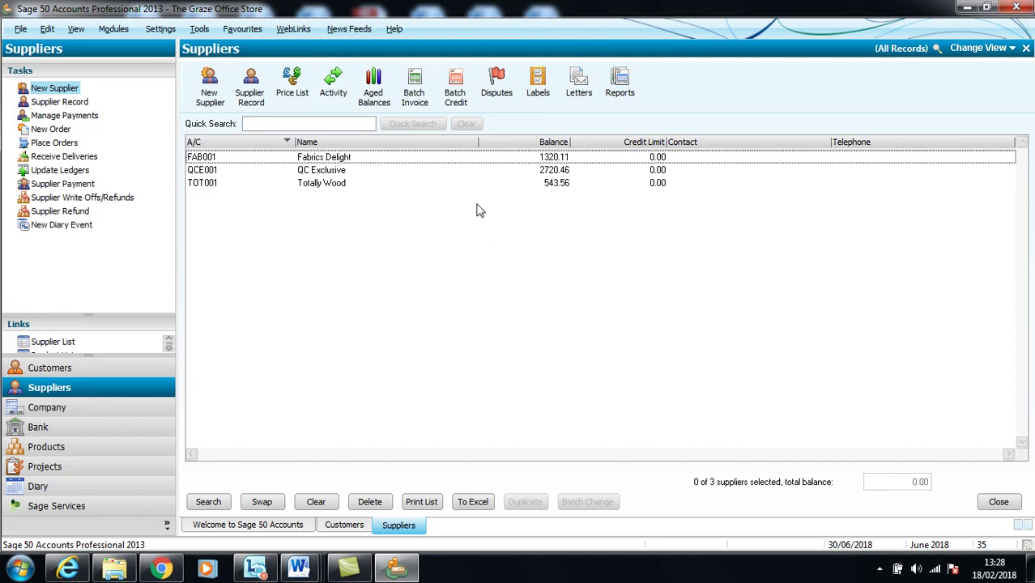
Step: Start a batch supplier credit with a line for the Totally Wood account dated 18/06/2018
{"action": "left_click", "coordinate": [456, 105]}
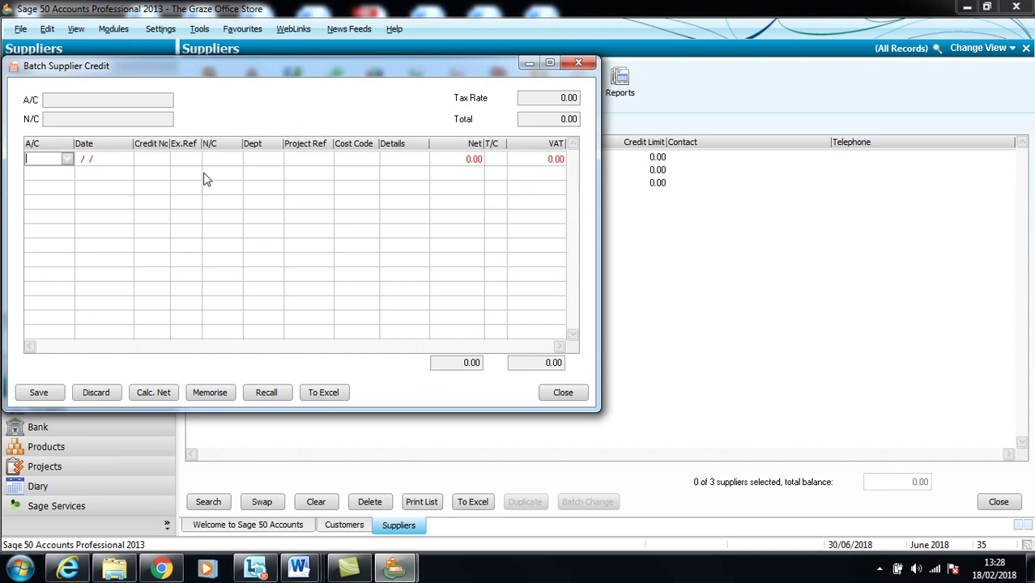
{"action": "left_click", "coordinate": [69, 160]}
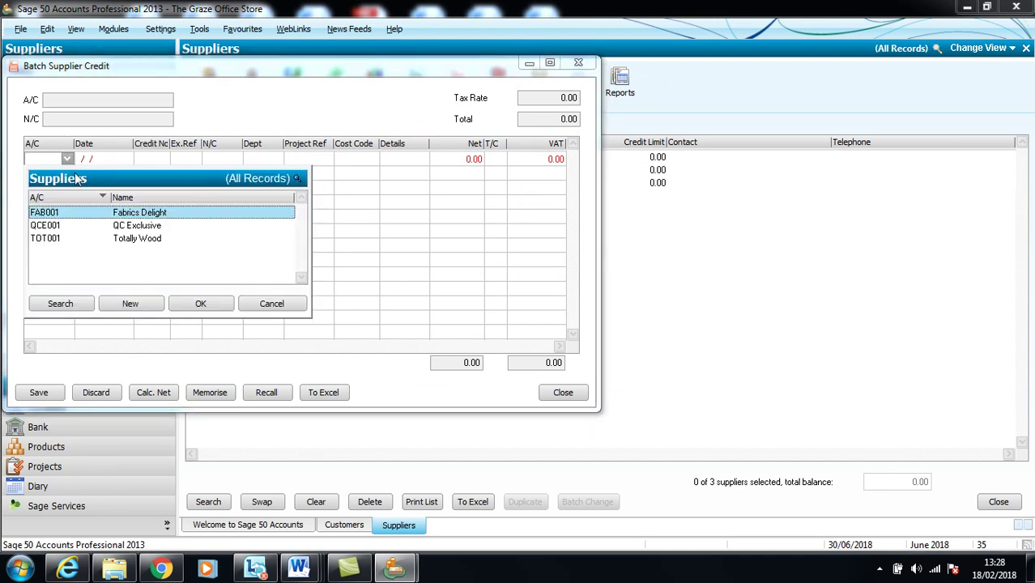
{"action": "left_click", "coordinate": [130, 241]}
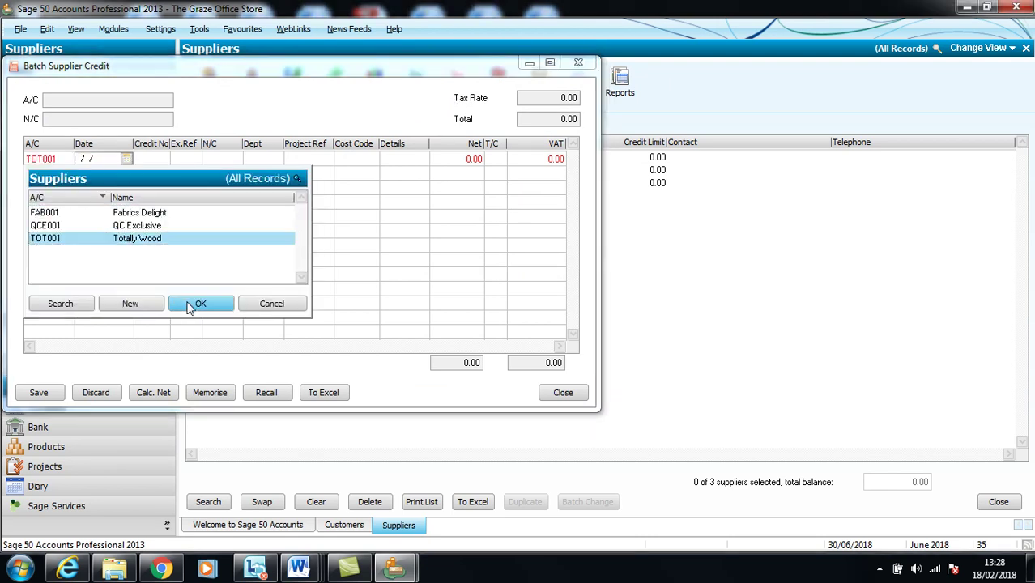
{"action": "left_click", "coordinate": [196, 303]}
{"action": "type", "text": "18/06/2018"}
{"action": "key", "text": "Tab"}
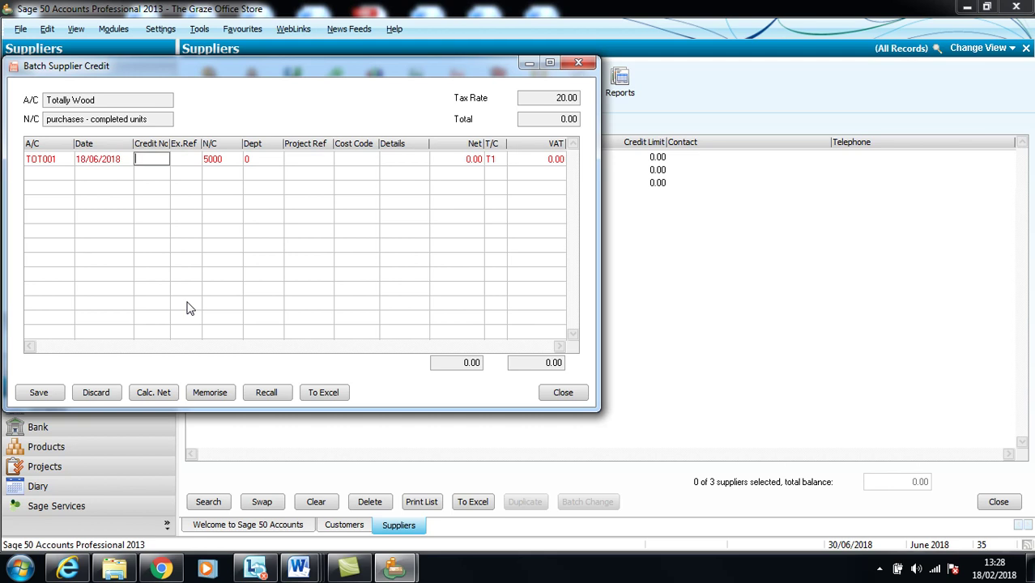
Step: Enter credit number PRE/CN3 and extra reference PRE/14 on the Totally Wood credit line
{"action": "type", "text": "PRE/CN3"}
{"action": "key", "text": "Tab"}
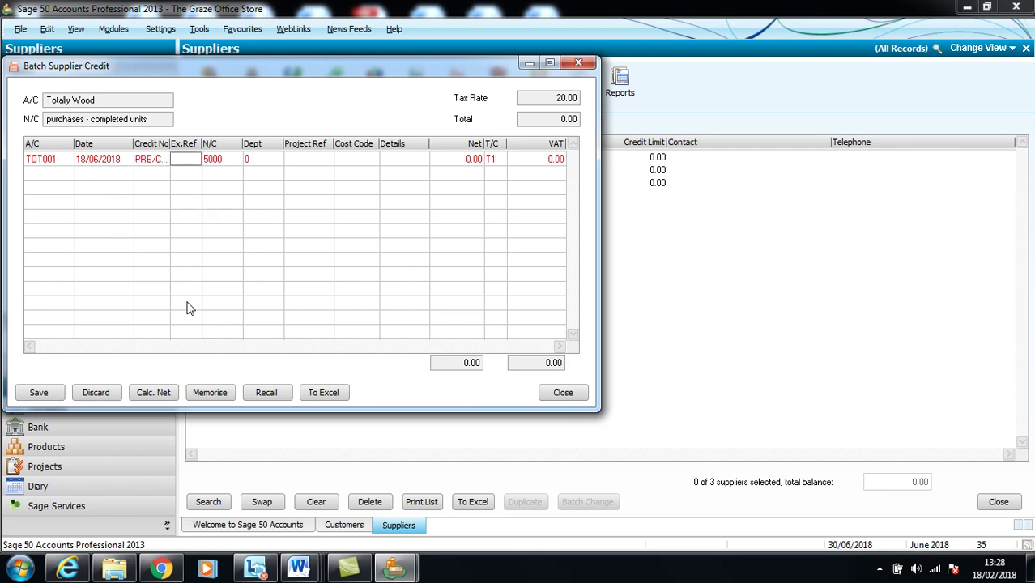
{"action": "type", "text": "PRE/14"}
{"action": "key", "text": "Tab"}
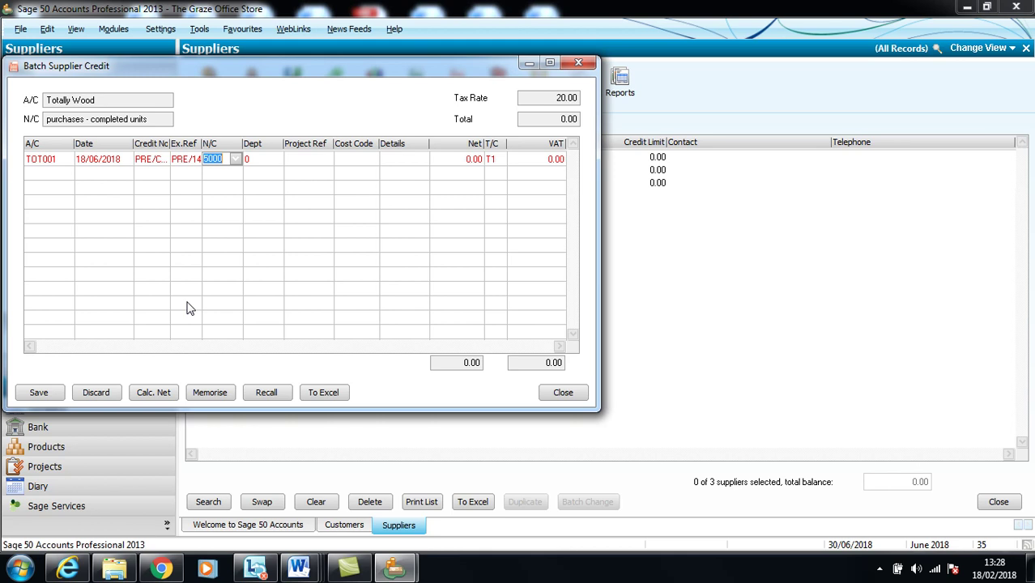
Step: Assign nominal code 5001, purchases raw materials, to the credit line, keeping department 0 and leaving project reference and cost code blank
{"action": "type", "text": "5"}
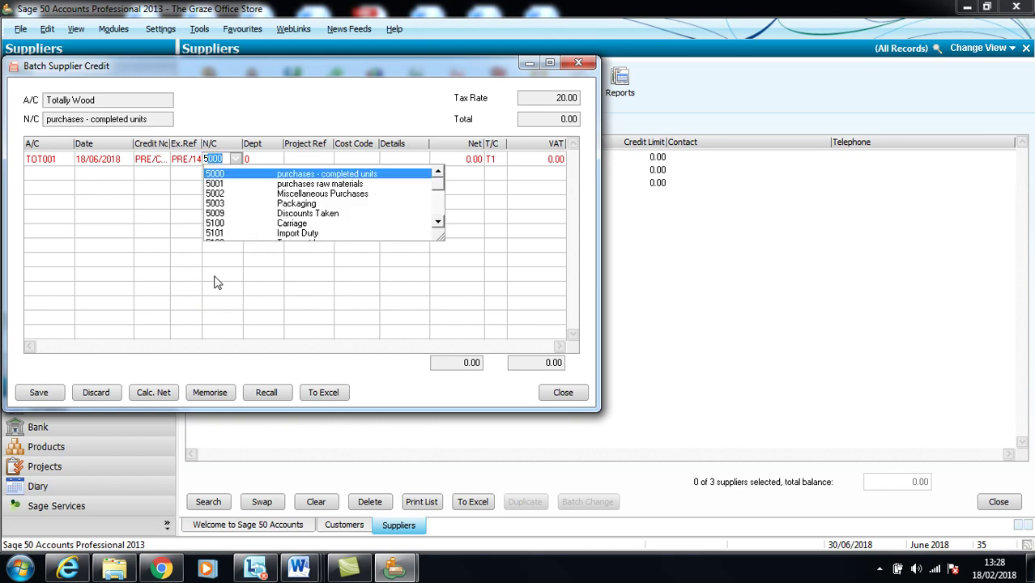
{"action": "scroll", "coordinate": [257, 230], "scroll_direction": "down", "scroll_amount": 1}
{"action": "scroll", "coordinate": [311, 195], "scroll_direction": "up", "scroll_amount": 1}
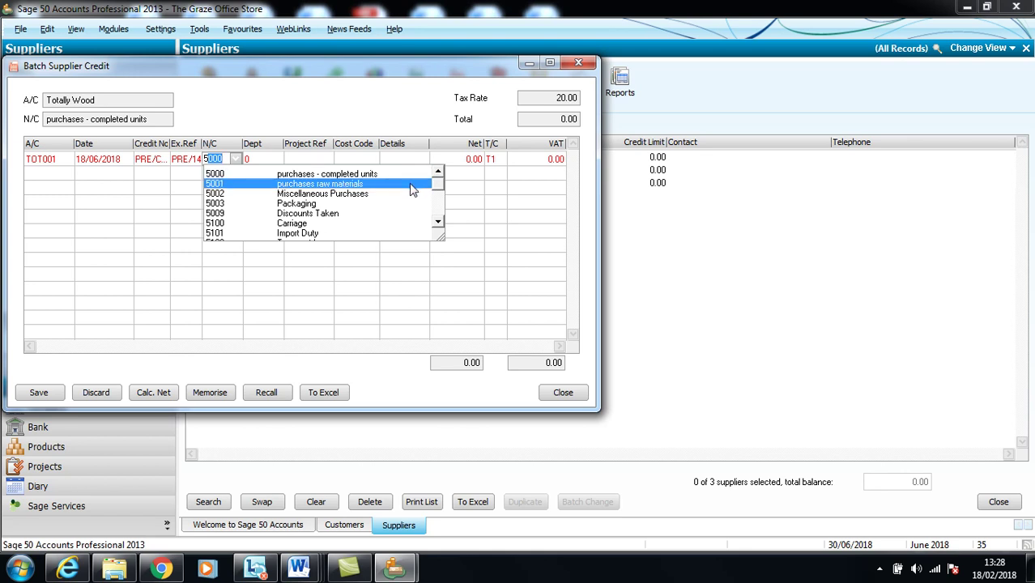
{"action": "left_click", "coordinate": [411, 189]}
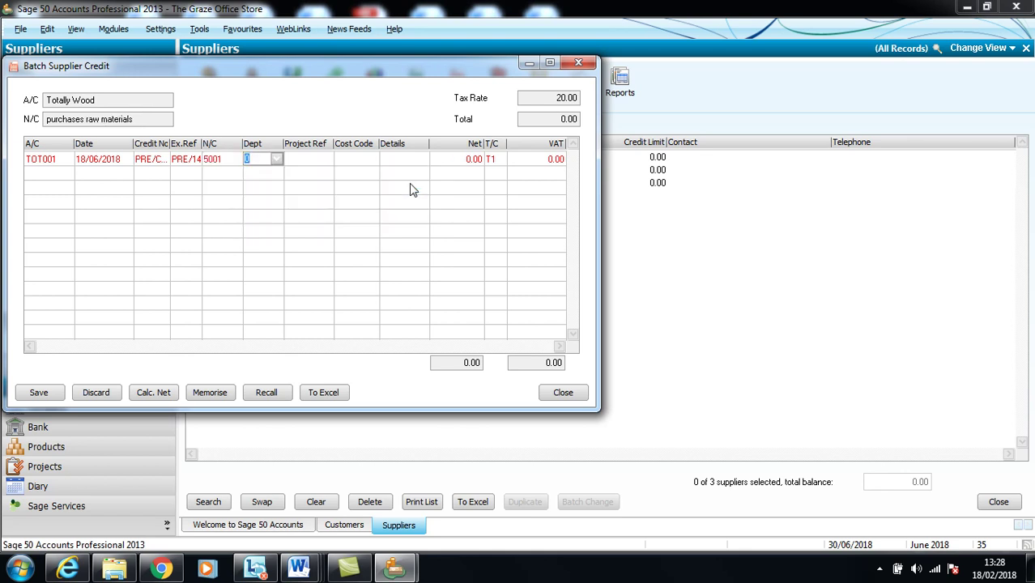
{"action": "key", "text": "Tab"}
{"action": "key", "text": "Tab"}
{"action": "key", "text": "Tab"}
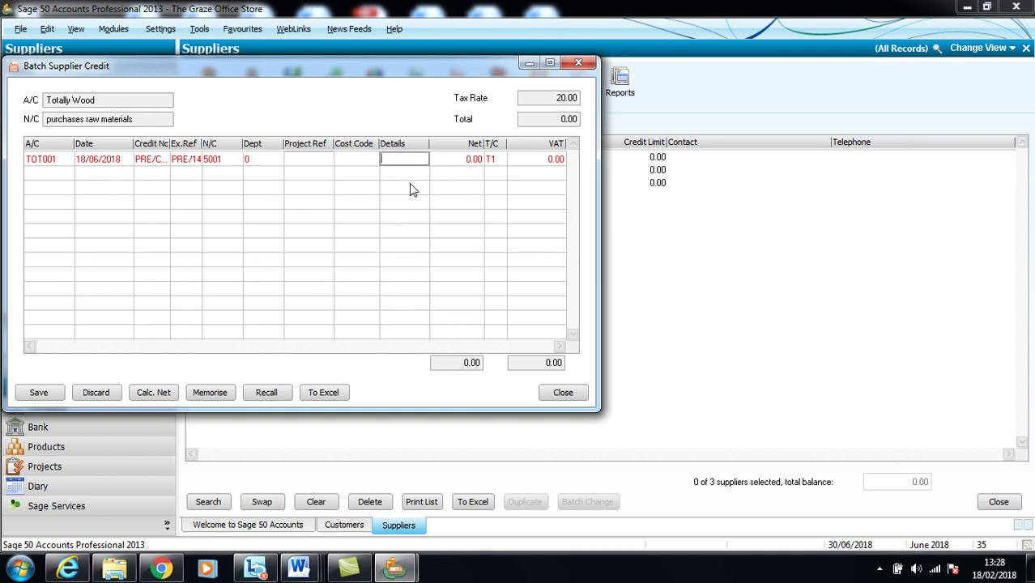
{"action": "type", "text": "rE"}
{"action": "key", "text": "BackSpace"}
{"action": "key", "text": "BackSpace"}
{"action": "key", "text": "F4"}
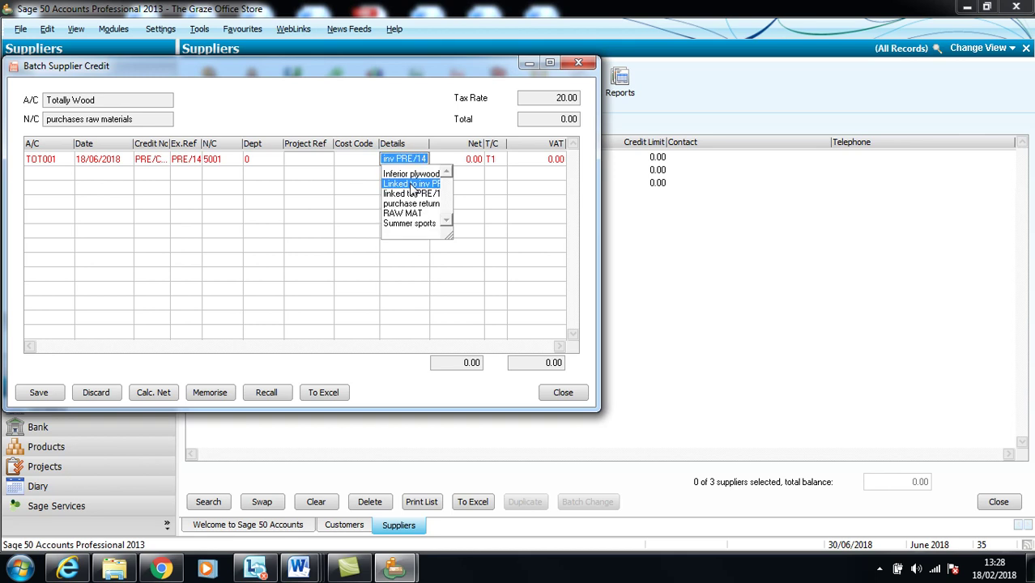
{"action": "key", "text": "Down"}
{"action": "key", "text": "Down"}
{"action": "key", "text": "Down"}
{"action": "key", "text": "Down"}
{"action": "type", "text": "R"}
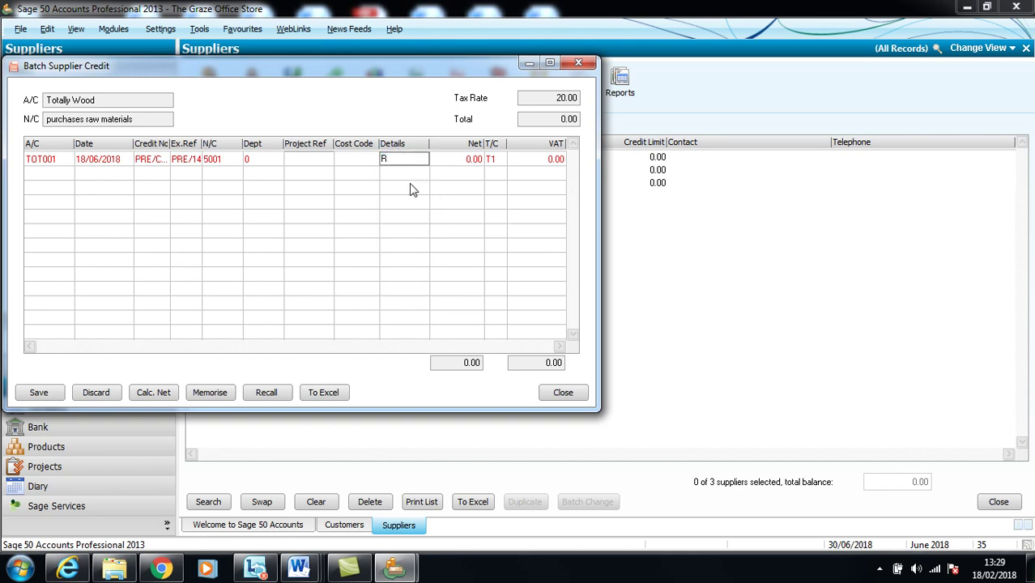
{"action": "key", "text": "BackSpace"}
Step: Complete the credit line with the existing description Inferior plywood and net 102, keeping tax code T1
{"action": "key", "text": "F4"}
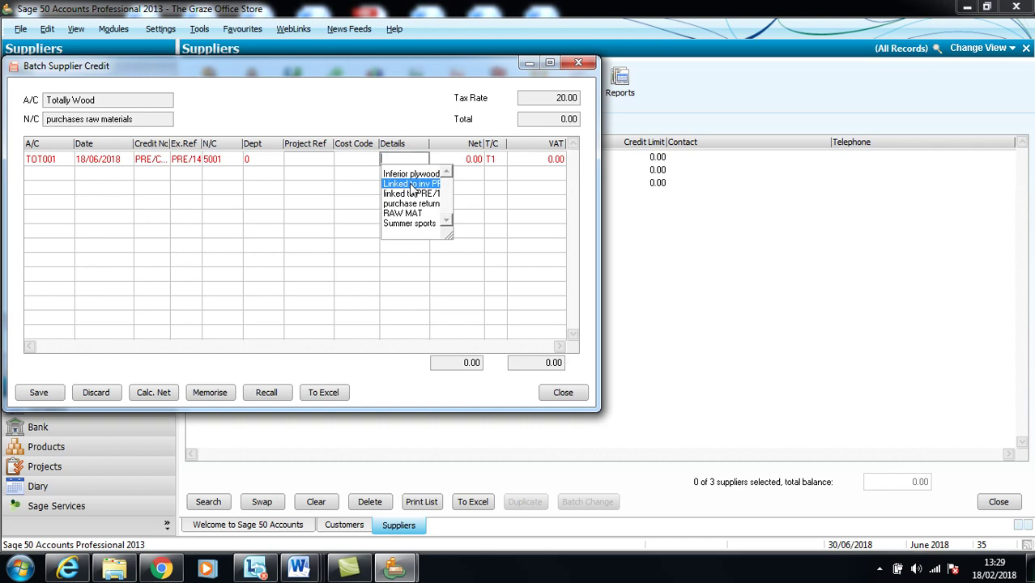
{"action": "left_click", "coordinate": [413, 176]}
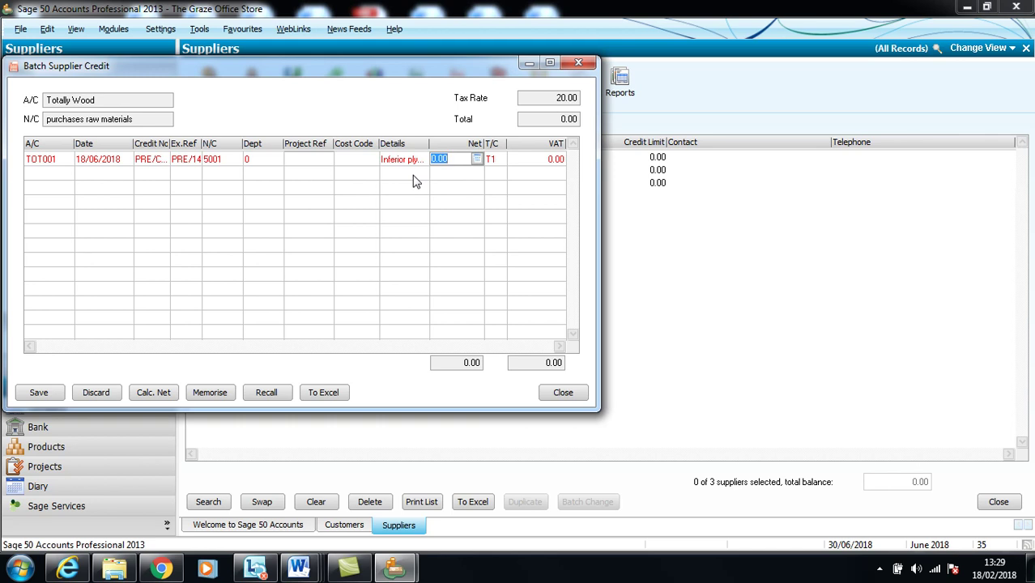
{"action": "type", "text": "102"}
{"action": "key", "text": "Tab"}
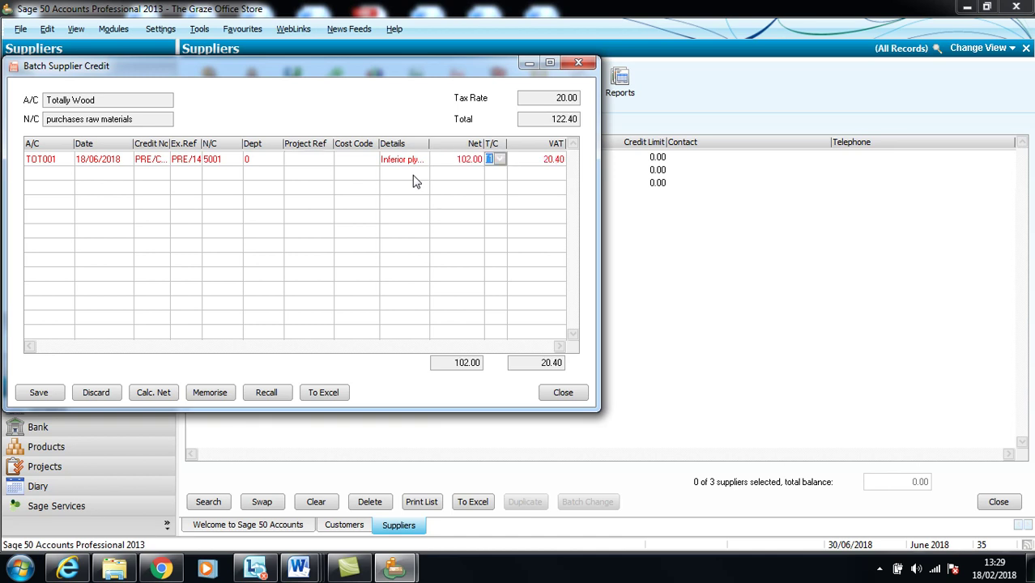
{"action": "key", "text": "Tab"}
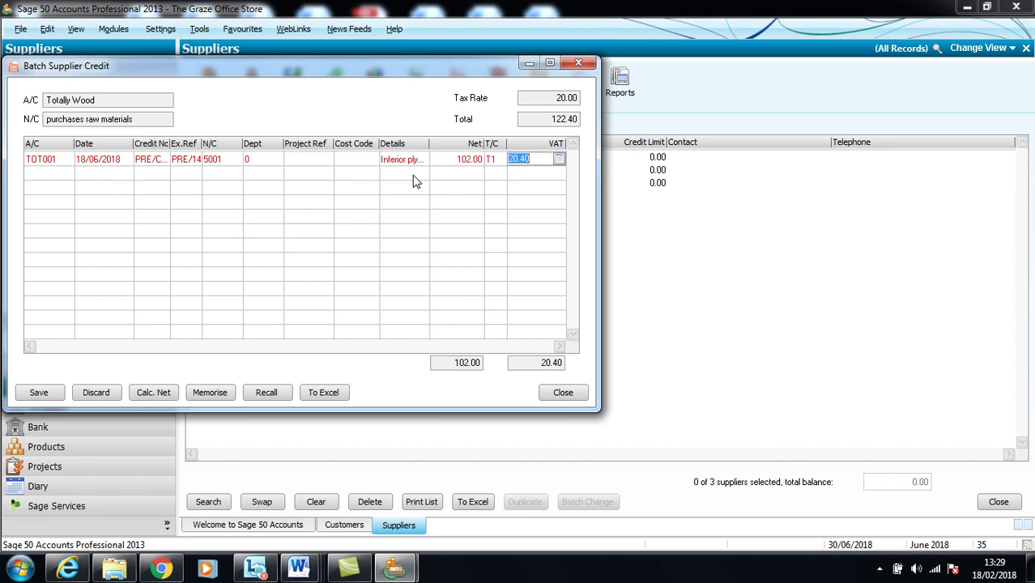
Step: Save the completed Totally Wood batch supplier credit and close the credit entry window
{"action": "key", "text": "Tab"}
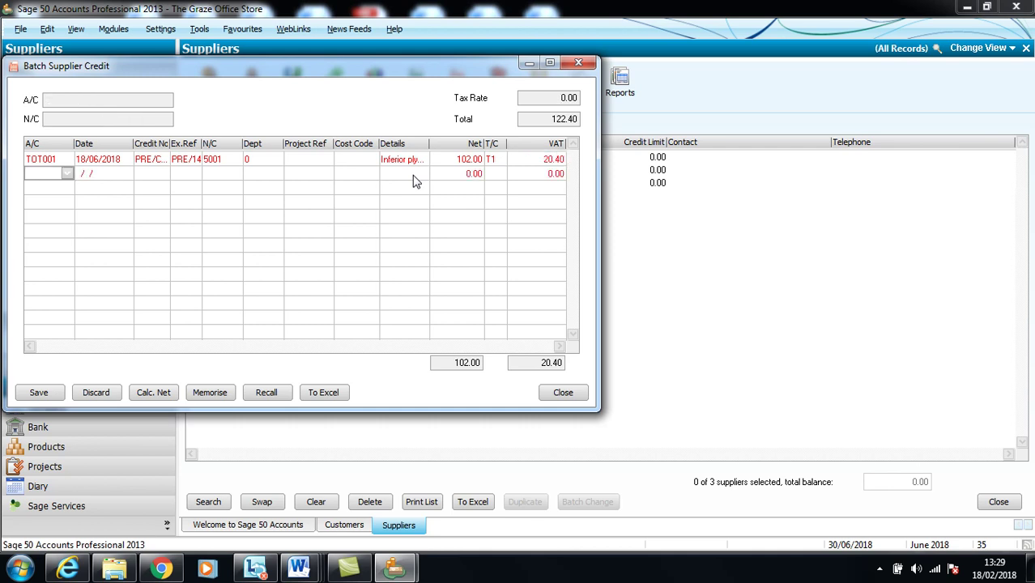
{"action": "left_click", "coordinate": [46, 395]}
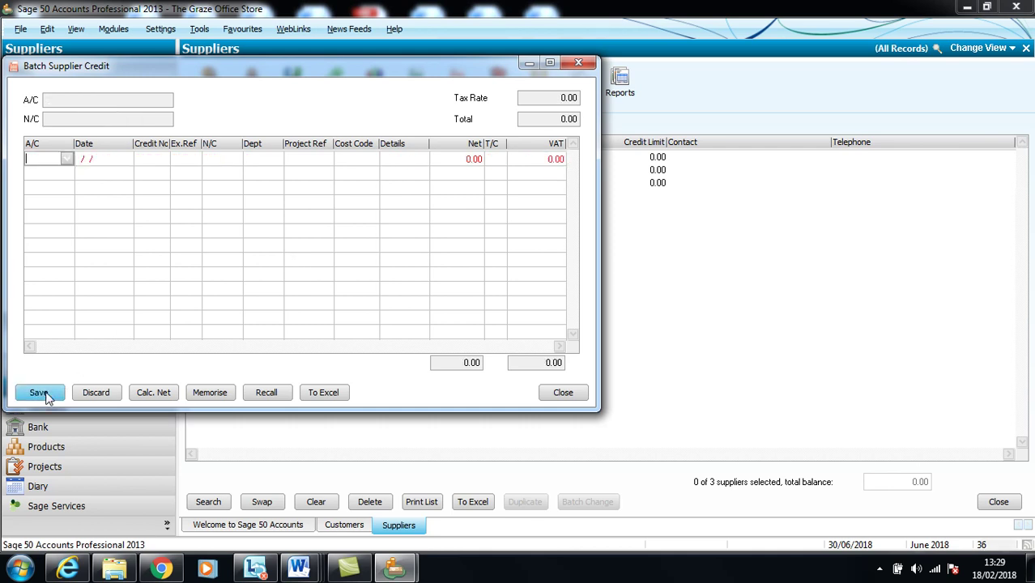
{"action": "left_click", "coordinate": [561, 393]}
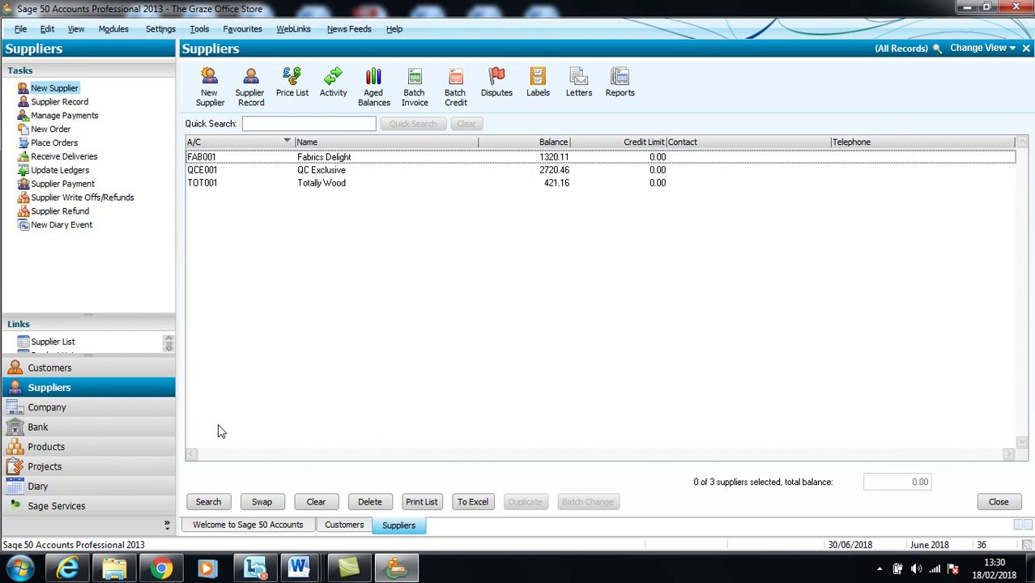
Step: Start a bank receipt for account 1200, Bank Current Account, dated 09/06/2018
{"action": "left_click", "coordinate": [156, 428]}
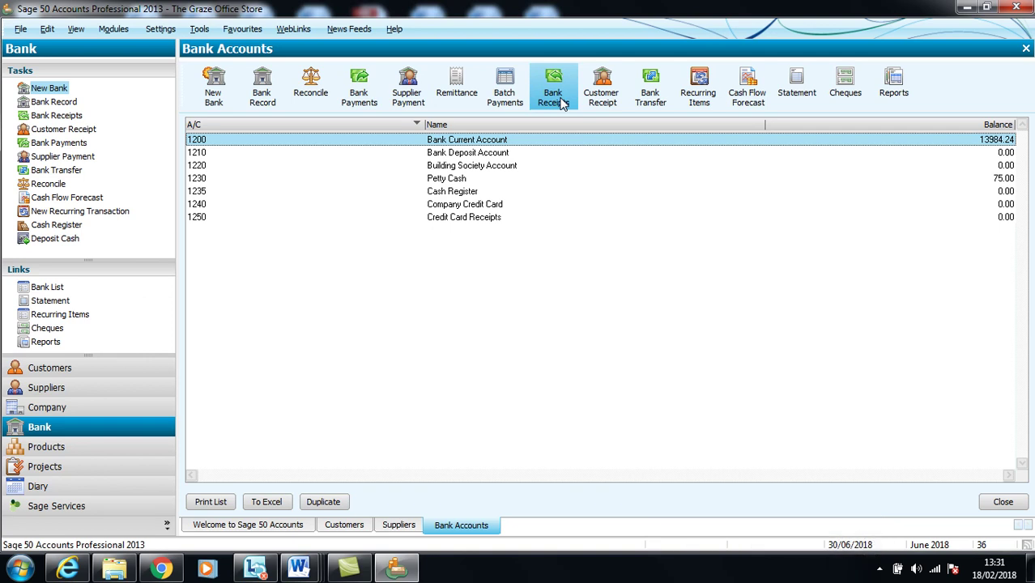
{"action": "left_click", "coordinate": [563, 104]}
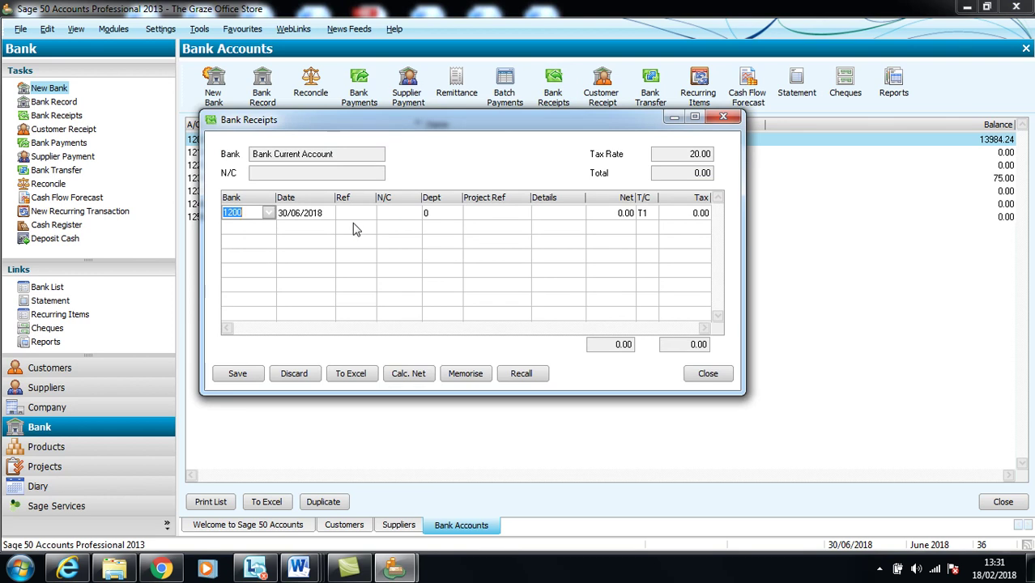
{"action": "key", "text": "Tab"}
{"action": "type", "text": "09/"}
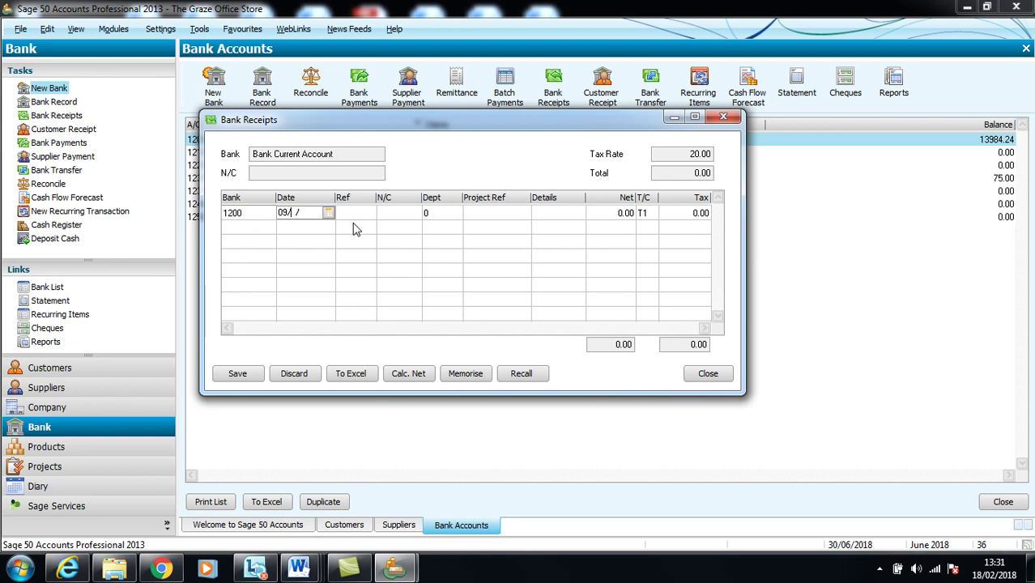
{"action": "type", "text": "06/2018"}
{"action": "key", "text": "Tab"}
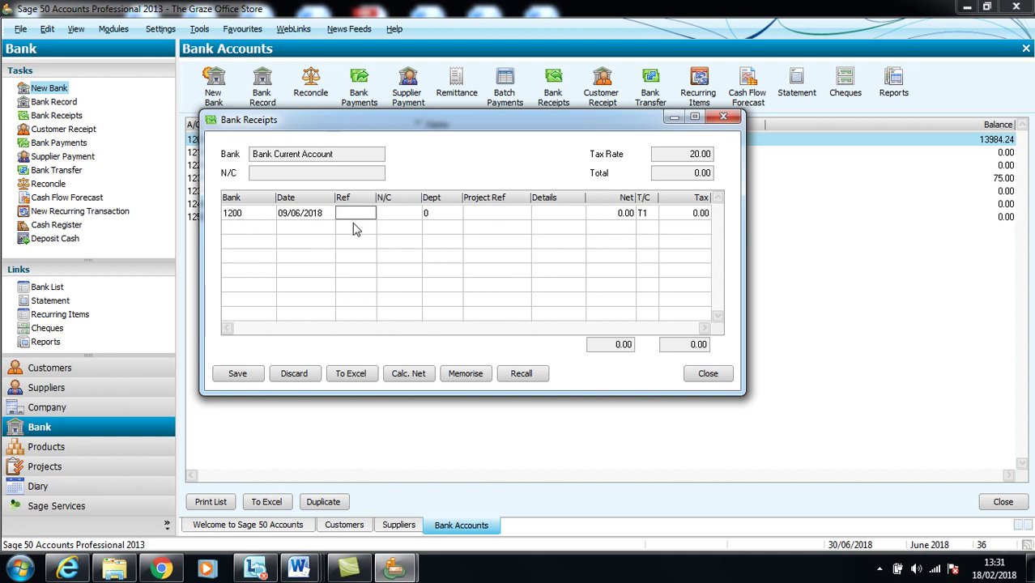
Step: Enter the reference Cash Chum on the first receipt line and assign nominal code 4000, Online sales
{"action": "type", "text": "Cas"}
{"action": "type", "text": "h Chu"}
{"action": "type", "text": "e"}
{"action": "key", "text": "Tab"}
{"action": "left_click", "coordinate": [415, 213]}
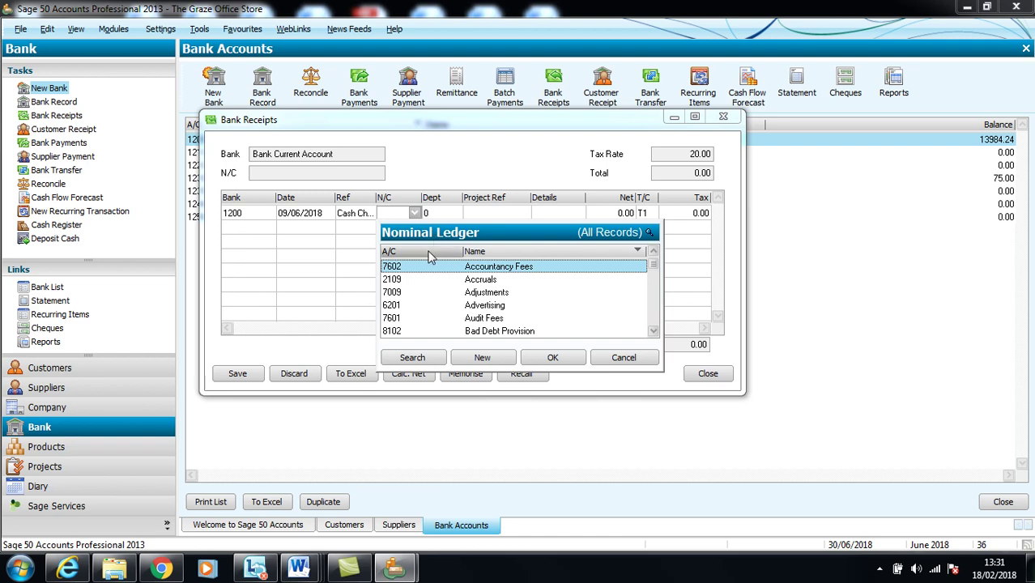
{"action": "left_click", "coordinate": [430, 252]}
{"action": "key", "text": "5"}
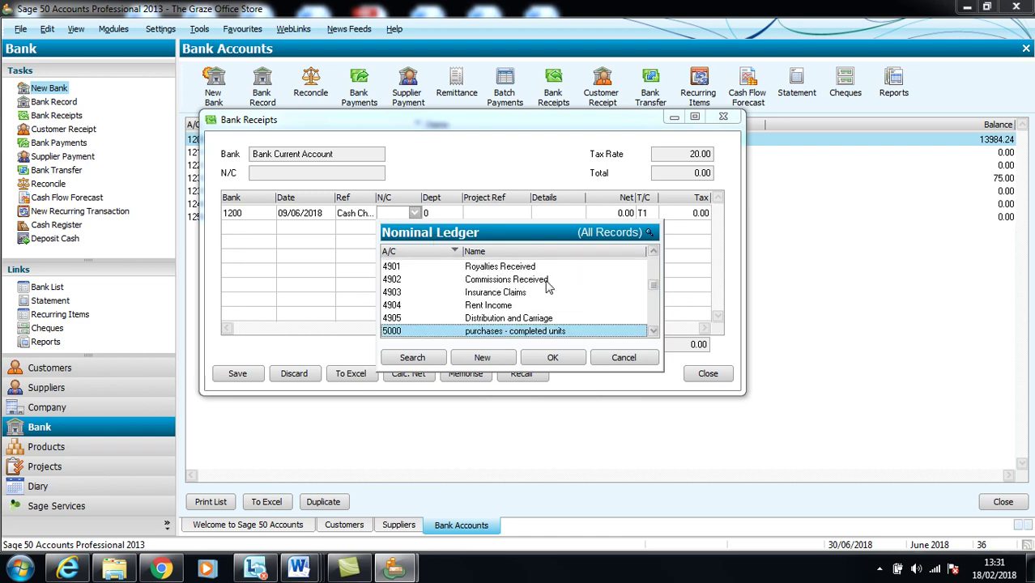
{"action": "key", "text": "4"}
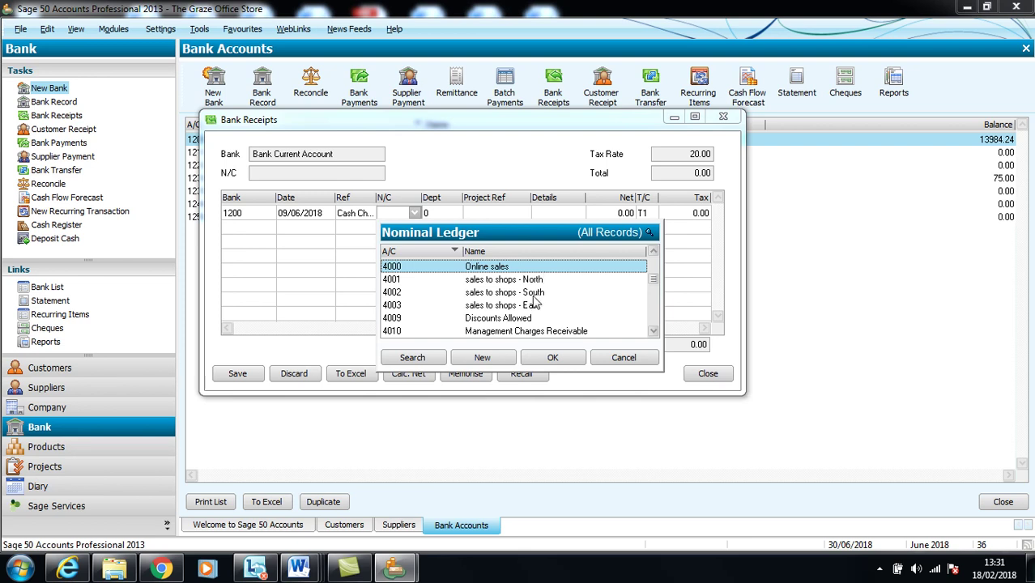
{"action": "left_click", "coordinate": [552, 359]}
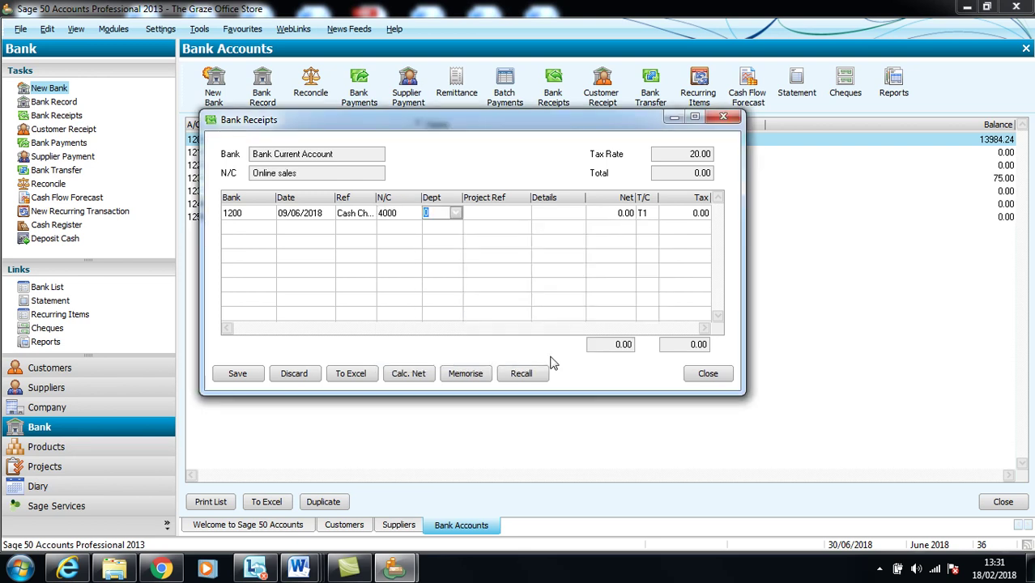
Step: Keep department 0 with a blank project reference, and use the existing description Faster Payments as the receipt's details
{"action": "key", "text": "Tab"}
{"action": "key", "text": "Tab"}
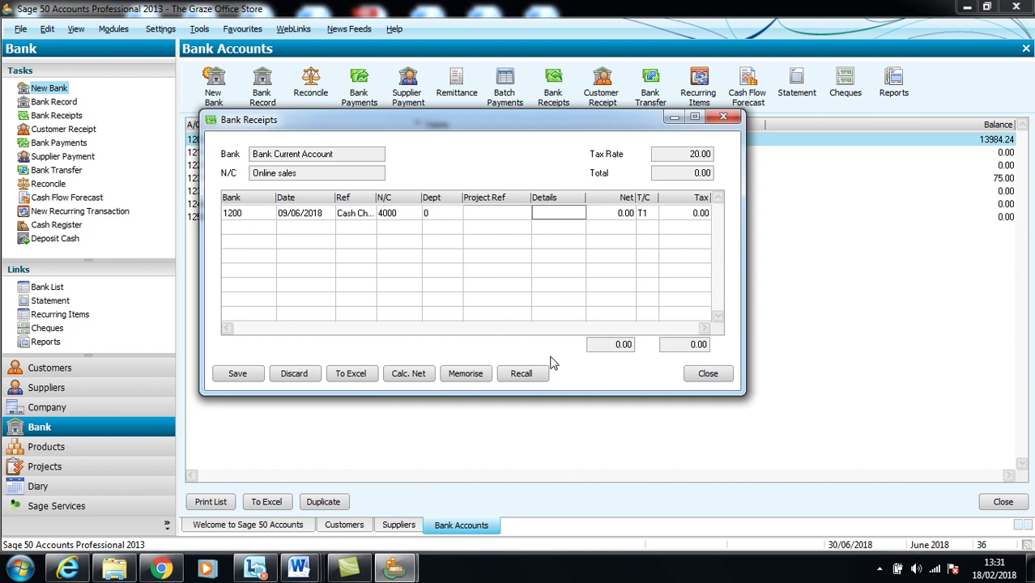
{"action": "key", "text": "F4"}
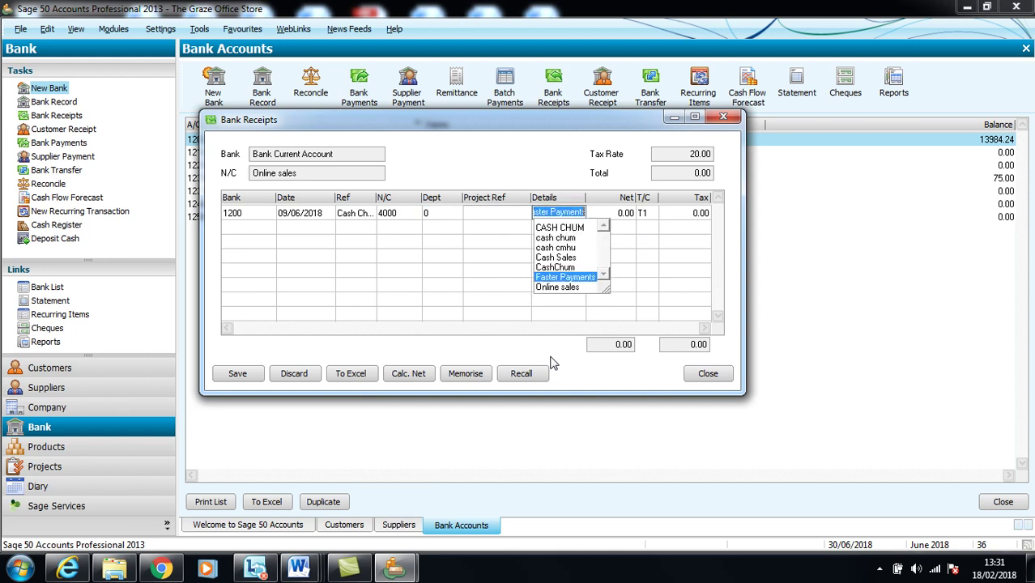
{"action": "type", "text": "Faser"}
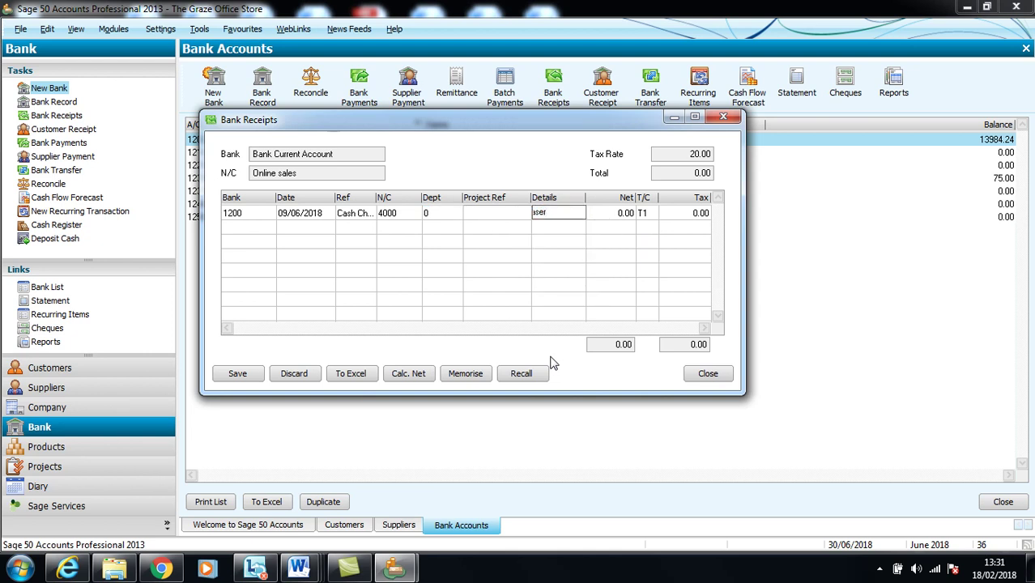
{"action": "key", "text": "BackSpace"}
{"action": "key", "text": "BackSpace"}
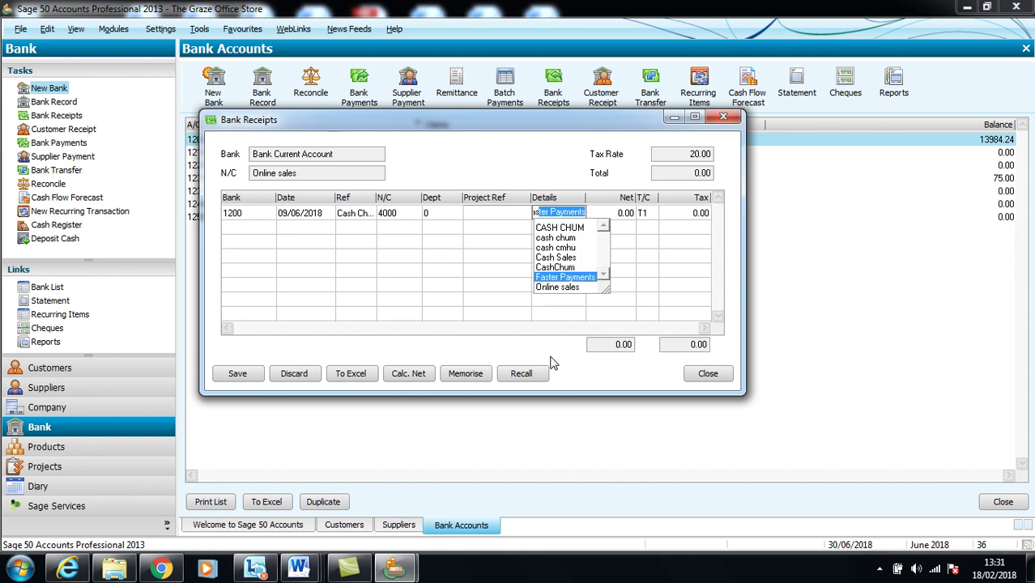
{"action": "left_click", "coordinate": [578, 281]}
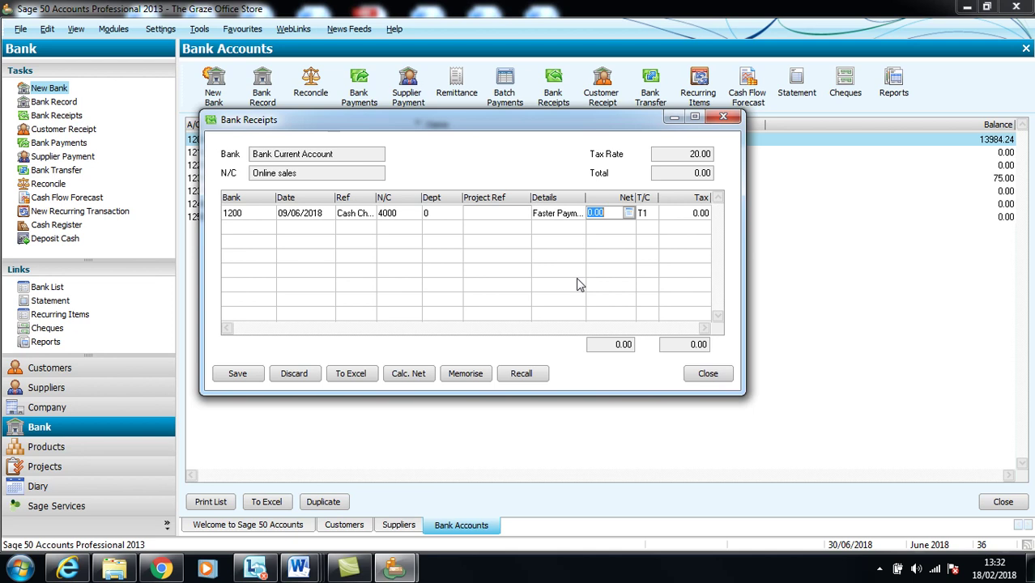
Step: Enter the gross amount 4255.66 on the 09/06/2018 receipt and calculate its net and tax with code T1
{"action": "type", "text": "4255.66"}
{"action": "left_click", "coordinate": [429, 375]}
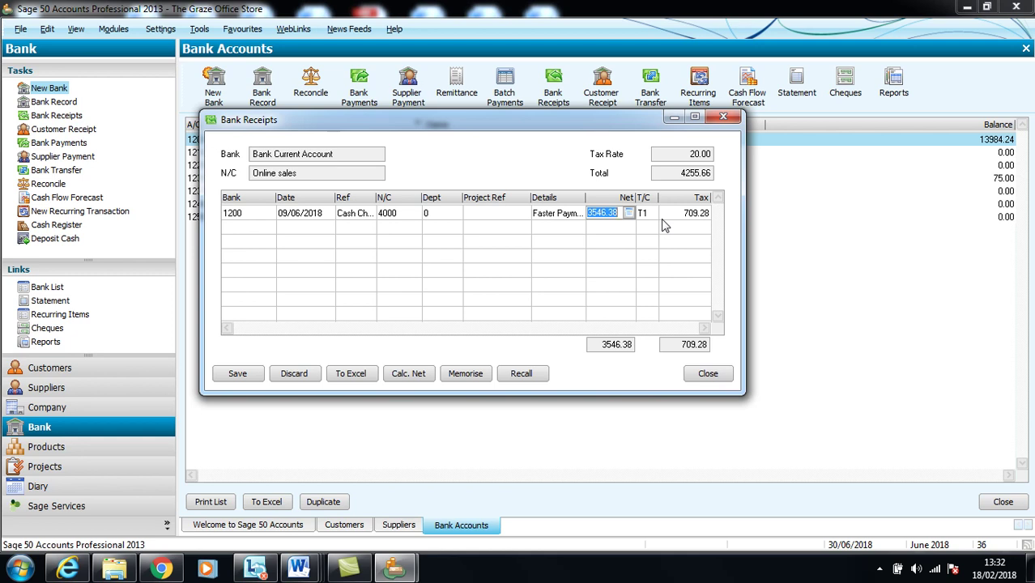
{"action": "key", "text": "Tab"}
{"action": "key", "text": "Tab"}
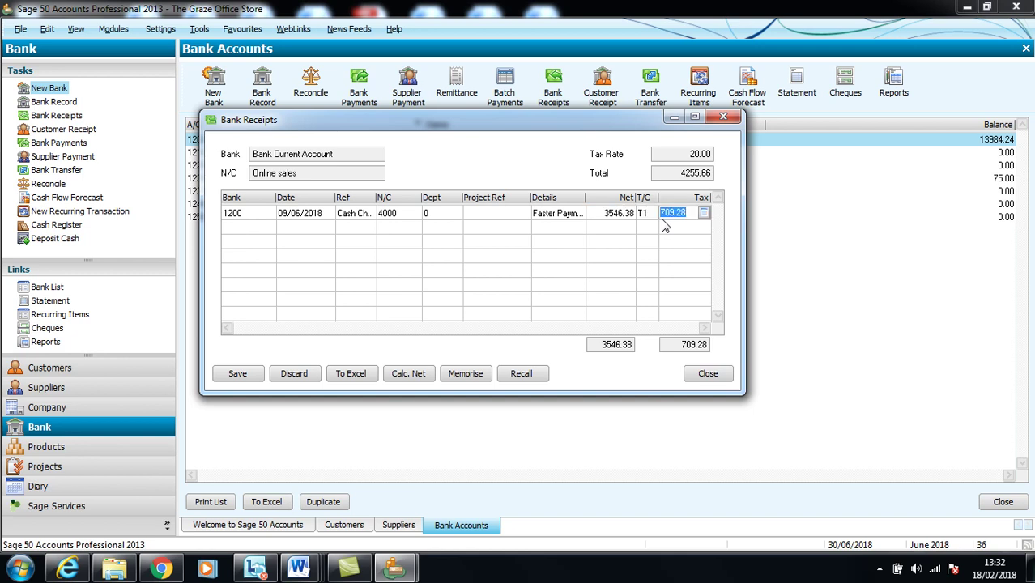
{"action": "key", "text": "Tab"}
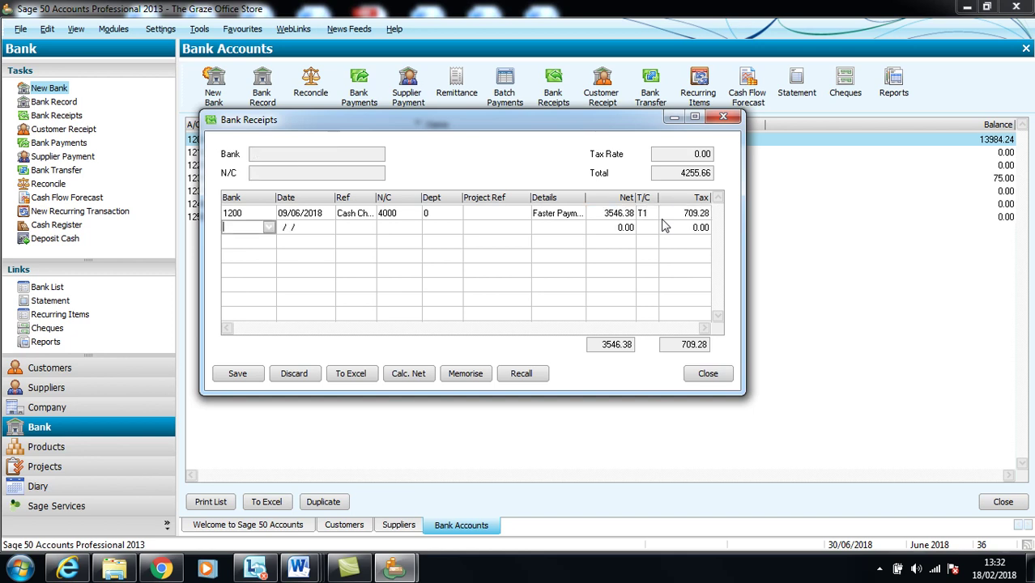
Step: Add a bank 1200 receipt line dated 16/06/2018, copying the reference, nominal code and details from the line above
{"action": "key", "text": "Tab"}
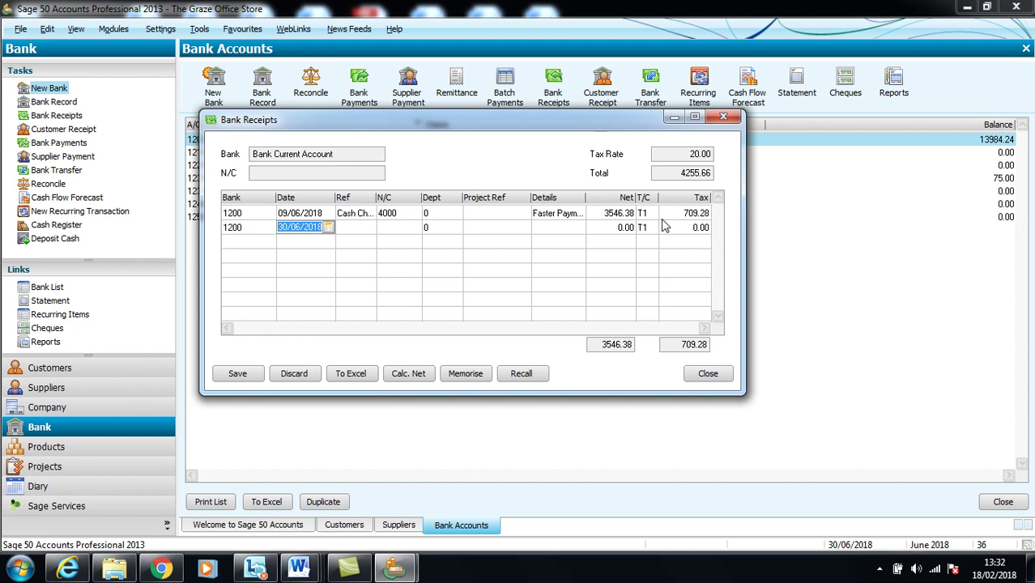
{"action": "type", "text": "16/06/2018"}
{"action": "key", "text": "Tab"}
{"action": "key", "text": "F6"}
{"action": "key", "text": "Tab"}
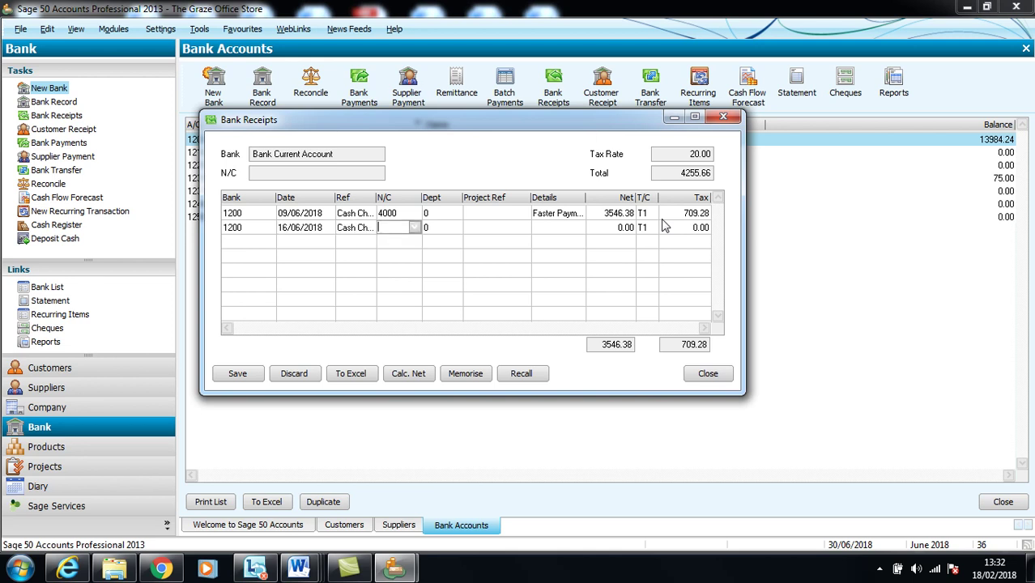
{"action": "key", "text": "F6"}
{"action": "key", "text": "Tab"}
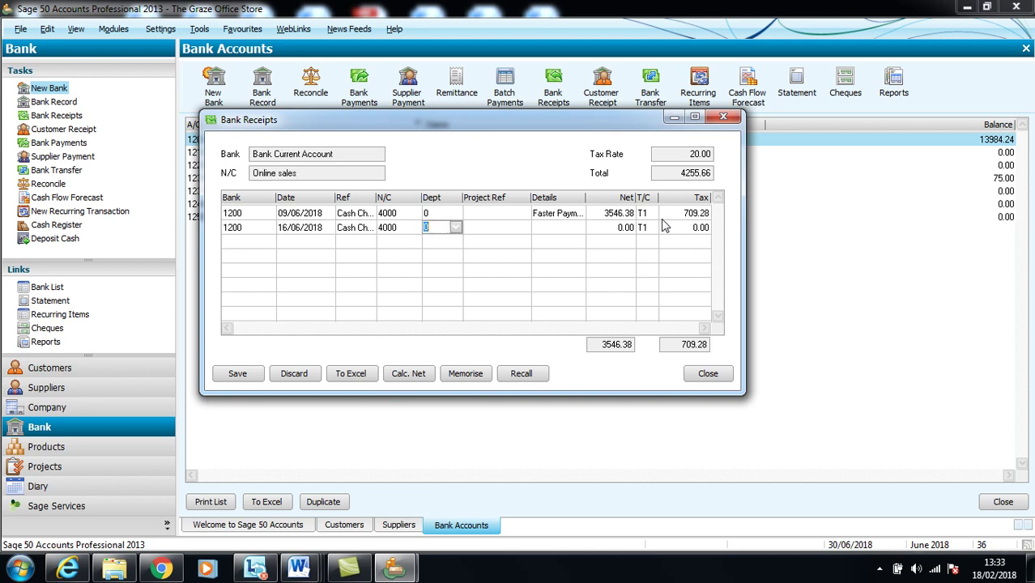
{"action": "key", "text": "Tab"}
{"action": "key", "text": "Tab"}
{"action": "key", "text": "F6"}
{"action": "key", "text": "Tab"}
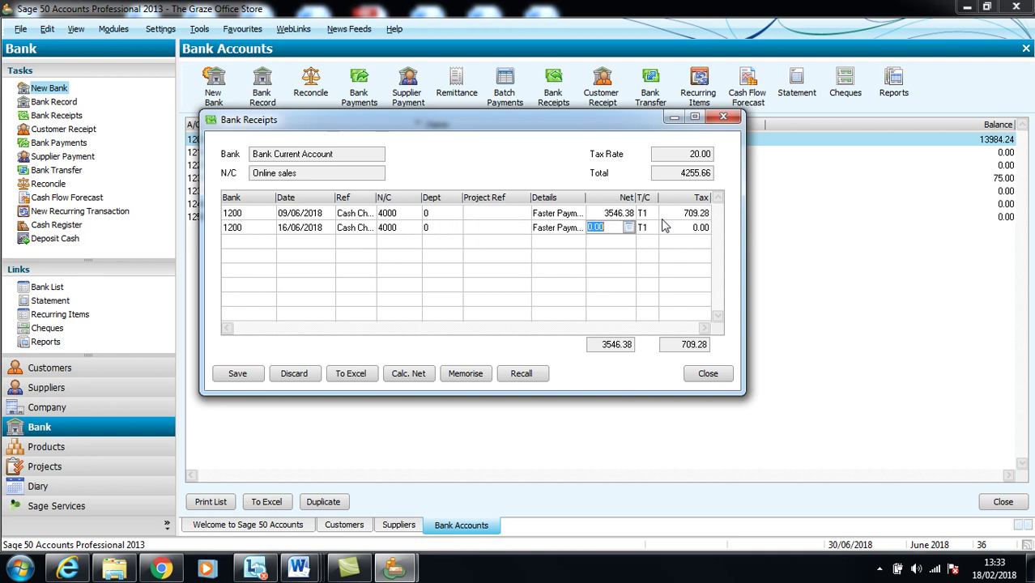
Step: Enter the gross amount 3854.25 on the 16/06/2018 receipt and calculate its net and tax, keeping code T1
{"action": "type", "text": "3854.25"}
{"action": "left_click", "coordinate": [420, 376]}
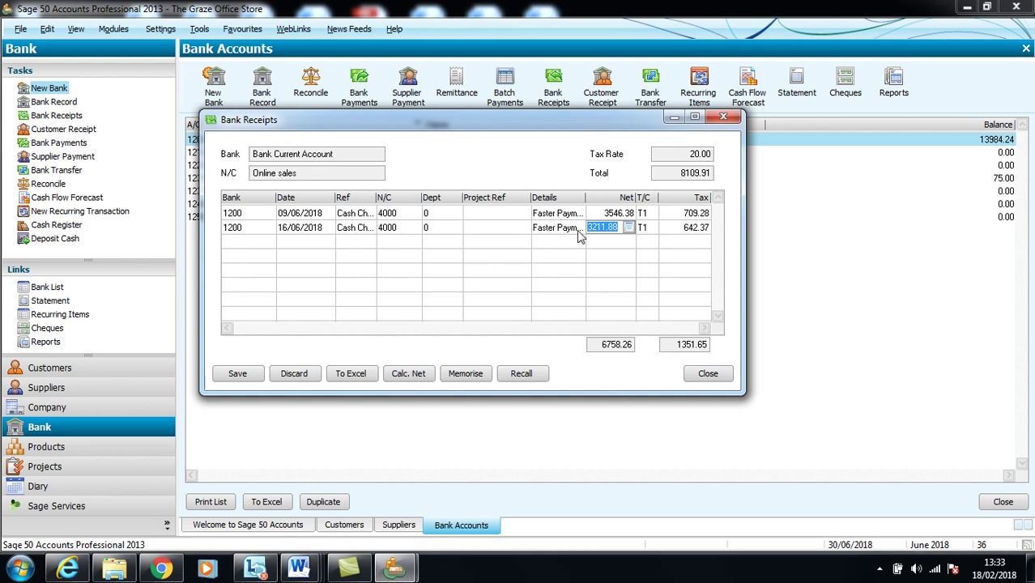
{"action": "type", "text": "3854.25"}
{"action": "left_click", "coordinate": [411, 381]}
{"action": "key", "text": "Tab"}
{"action": "key", "text": "Tab"}
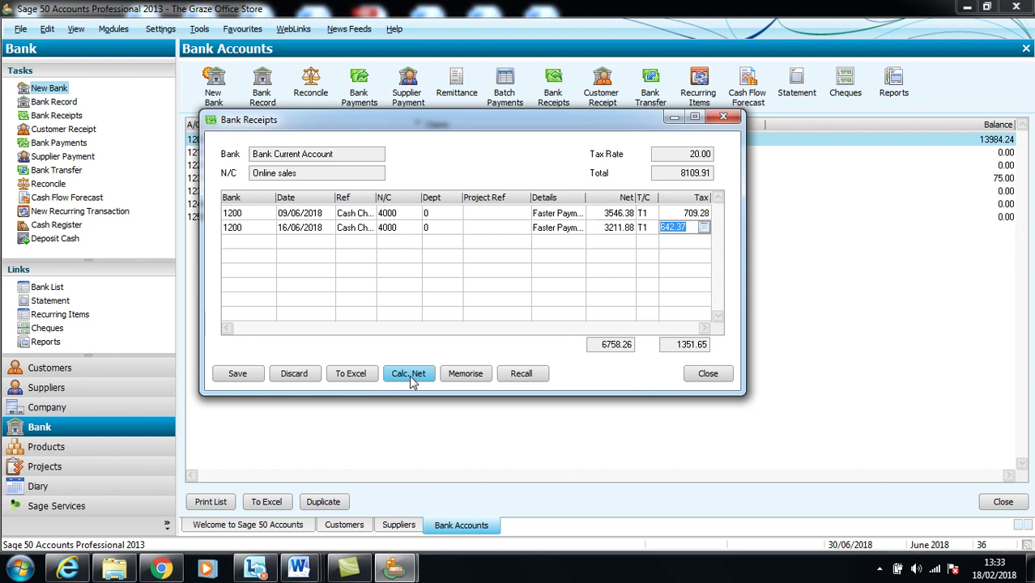
{"action": "key", "text": "Tab"}
Step: Add a bank 1200 receipt line dated 23/06/2018, copying the reference, nominal code and details from the line above
{"action": "key", "text": "Tab"}
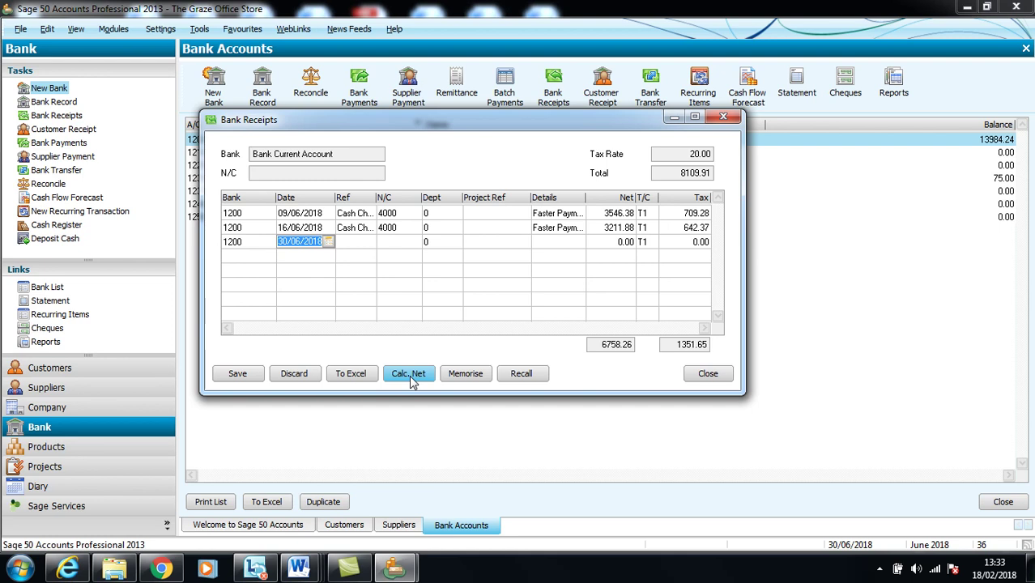
{"action": "type", "text": "23/06/2018"}
{"action": "key", "text": "Tab"}
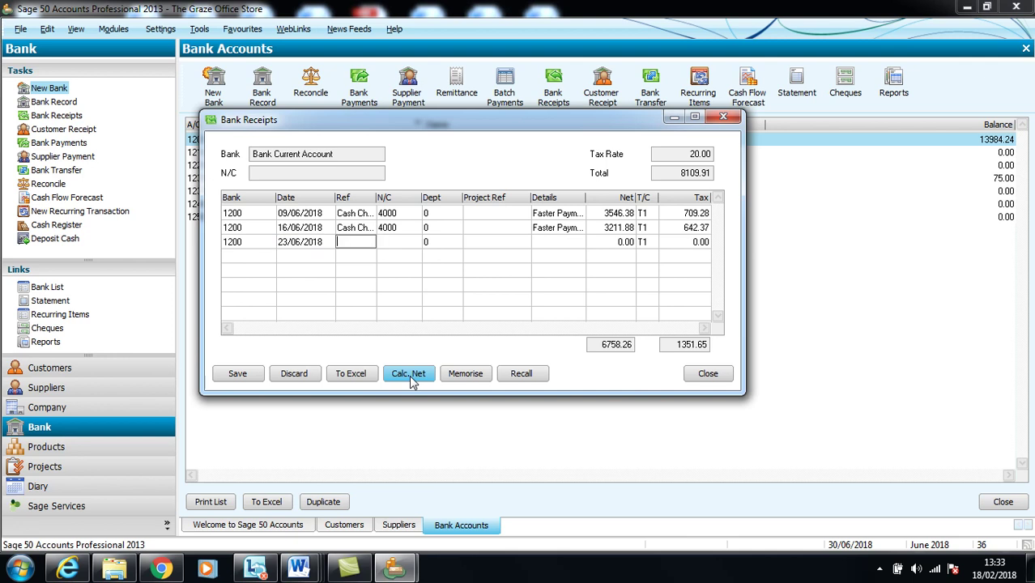
{"action": "key", "text": "F6"}
{"action": "key", "text": "Tab"}
{"action": "key", "text": "F6"}
{"action": "key", "text": "Tab"}
{"action": "key", "text": "Tab"}
{"action": "key", "text": "Tab"}
{"action": "key", "text": "F6"}
{"action": "key", "text": "Tab"}
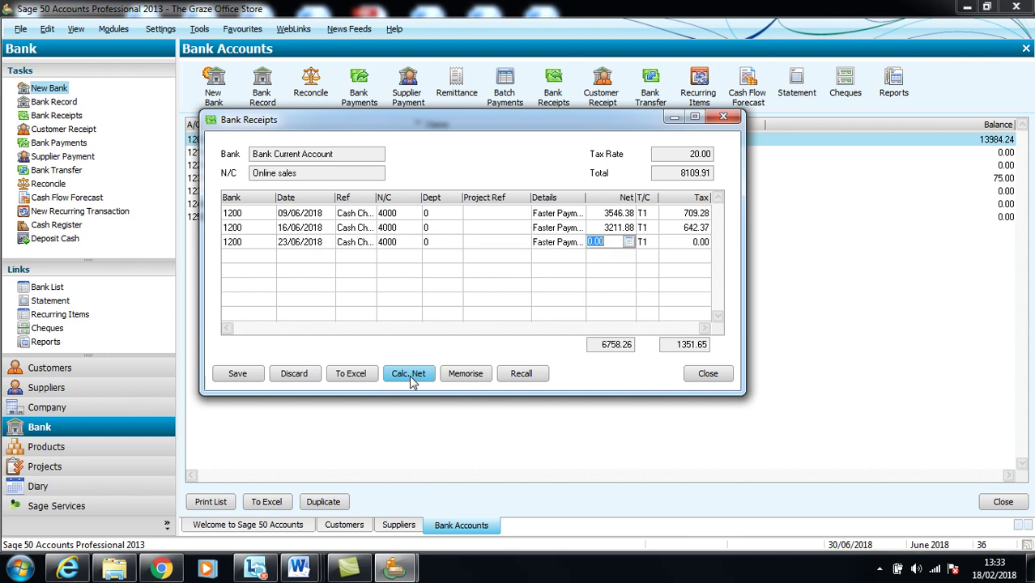
Step: Enter the gross amount 3614.22 on the 23/06/2018 receipt and calculate its net and tax, keeping code T1
{"action": "type", "text": "3614.22"}
{"action": "left_click", "coordinate": [409, 375]}
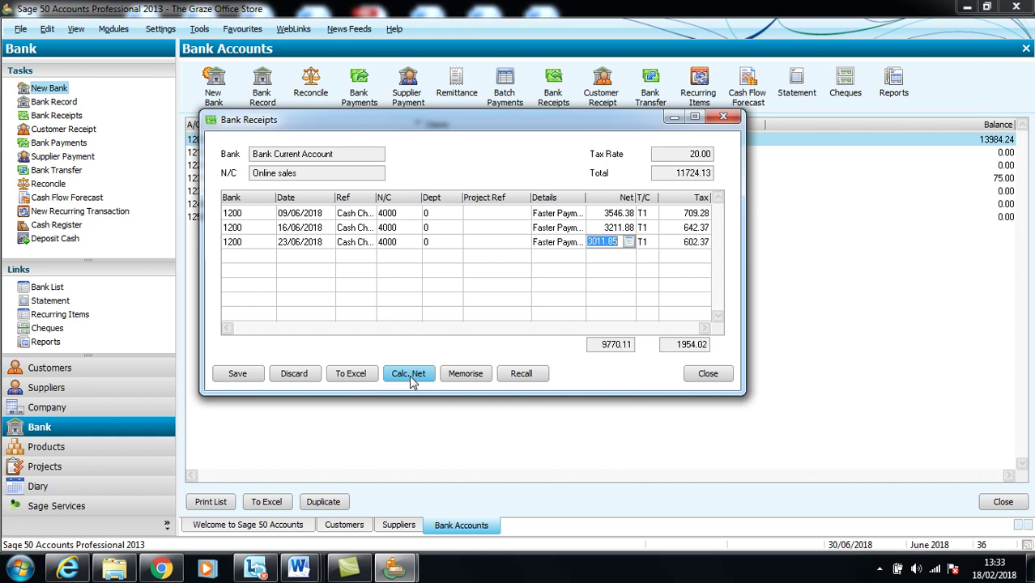
{"action": "key", "text": "Tab"}
{"action": "key", "text": "Tab"}
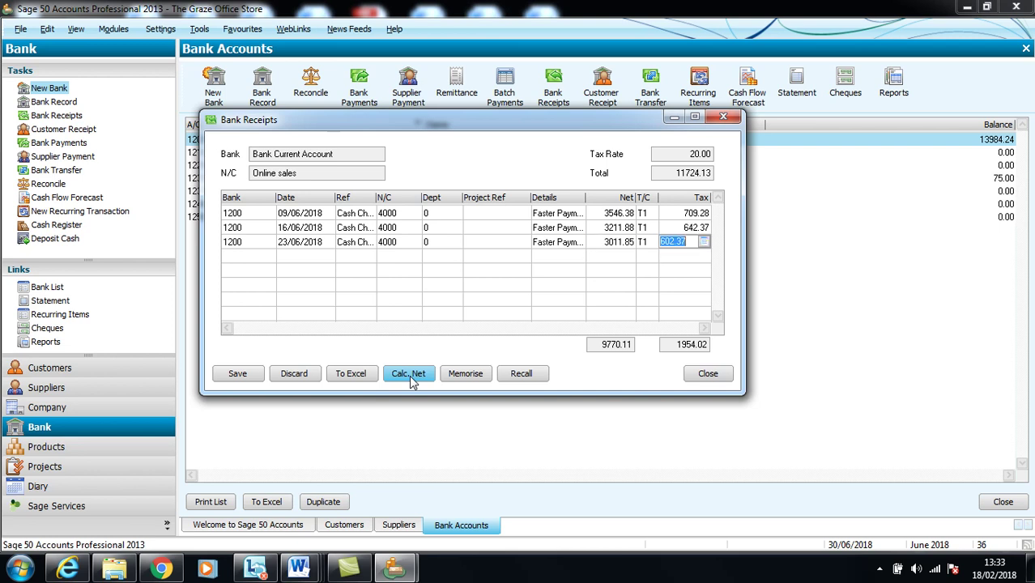
{"action": "key", "text": "Tab"}
Step: Add a bank 1200 receipt line dated 30/06/2018, copying the reference, nominal code and details from the line above
{"action": "key", "text": "Tab"}
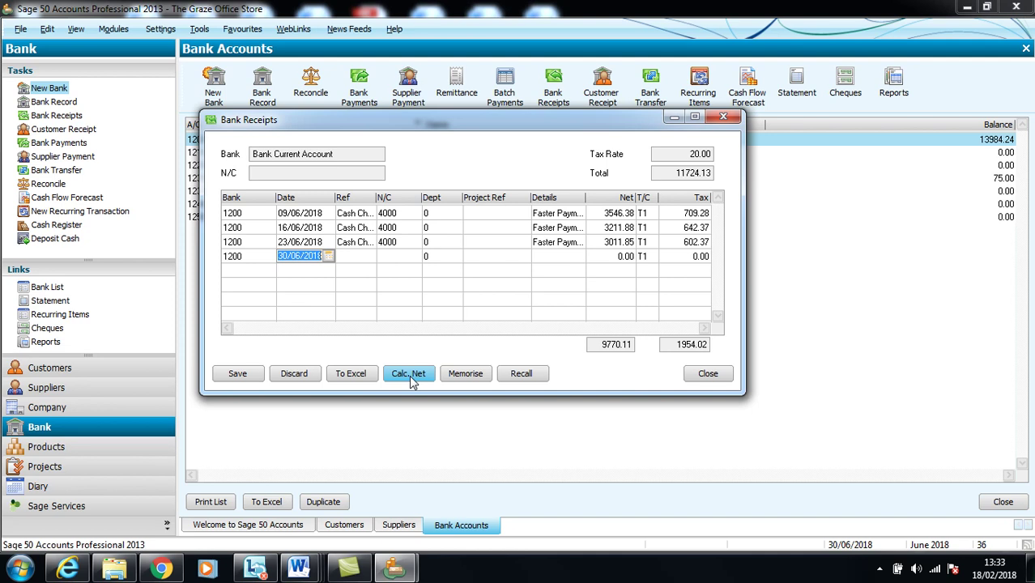
{"action": "type", "text": "30/06/2018"}
{"action": "key", "text": "Tab"}
{"action": "key", "text": "F6"}
{"action": "key", "text": "Tab"}
{"action": "key", "text": "F6"}
{"action": "key", "text": "Tab"}
{"action": "key", "text": "Tab"}
{"action": "key", "text": "Tab"}
{"action": "key", "text": "F6"}
{"action": "key", "text": "Tab"}
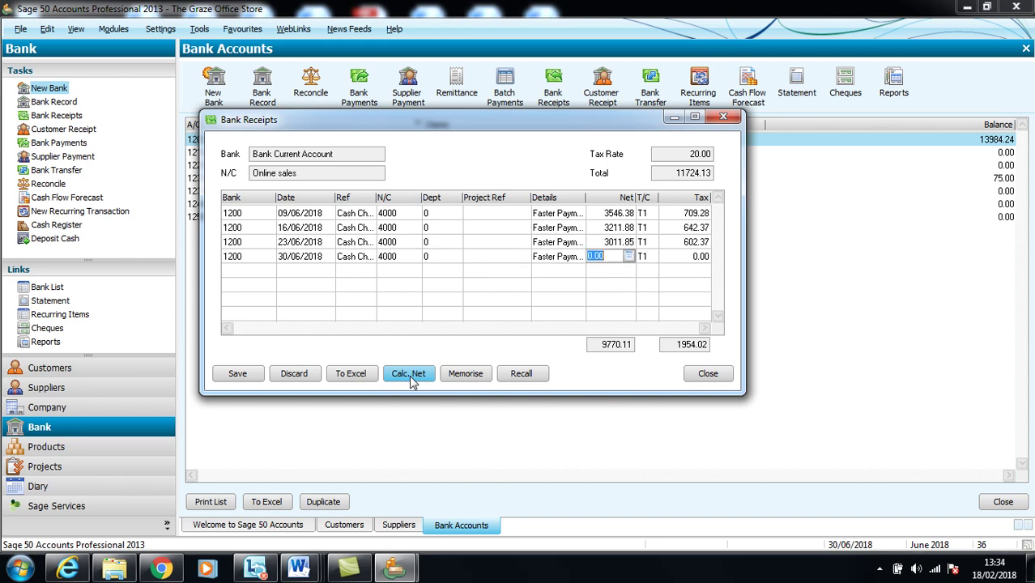
Step: Split the gross amount 1996.99 on the 30/06/2018 receipt into net and T1 tax, and save the batch of bank receipts
{"action": "type", "text": "1996.99"}
{"action": "left_click", "coordinate": [408, 374]}
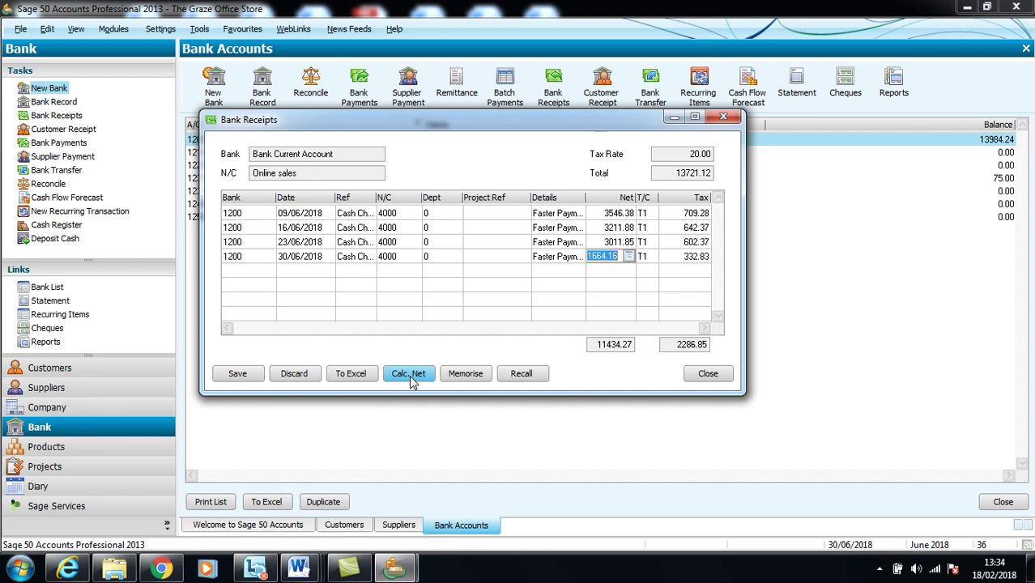
{"action": "key", "text": "Tab"}
{"action": "key", "text": "Tab"}
{"action": "key", "text": "Tab"}
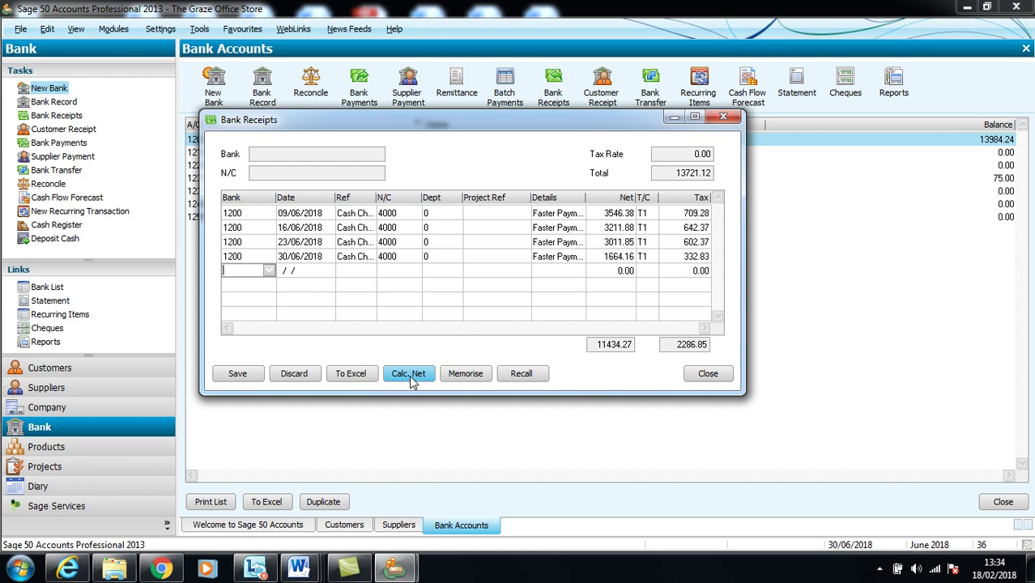
{"action": "left_click", "coordinate": [237, 374]}
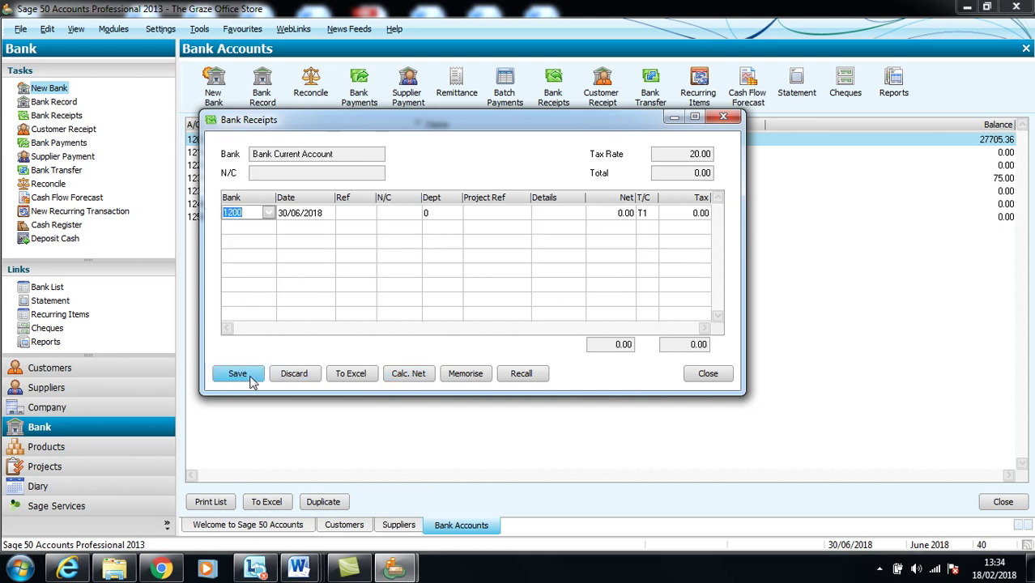
Step: Close the bank receipts and start a bank 1200 payment dated 16/06/2018 with the reference Email
{"action": "left_click", "coordinate": [708, 377]}
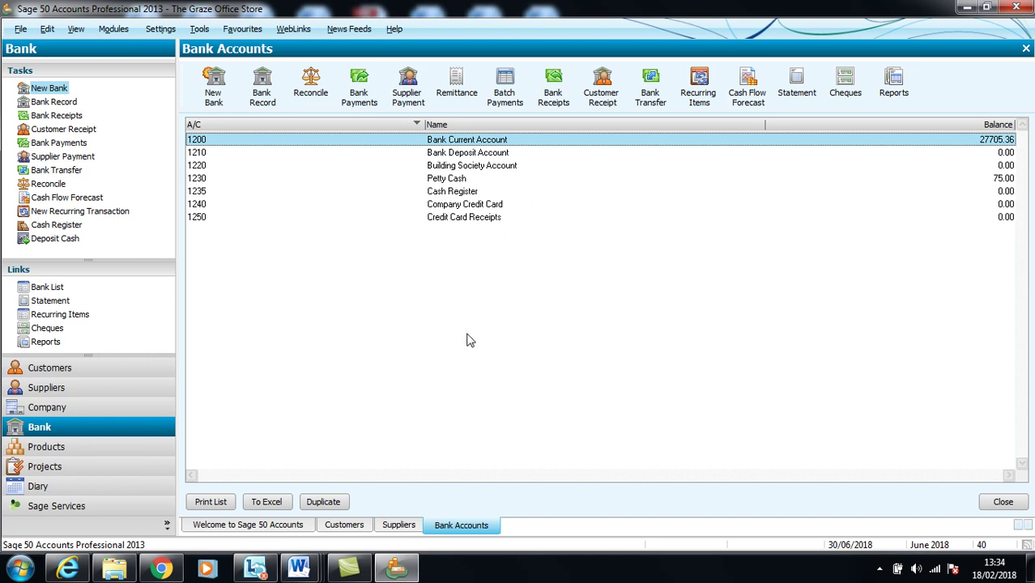
{"action": "left_click", "coordinate": [366, 97]}
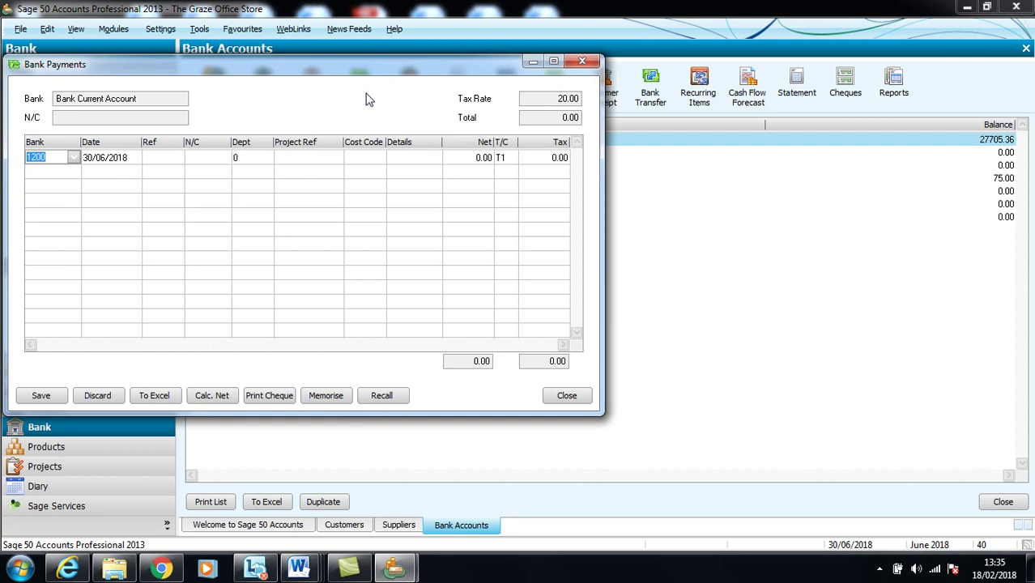
{"action": "key", "text": "Tab"}
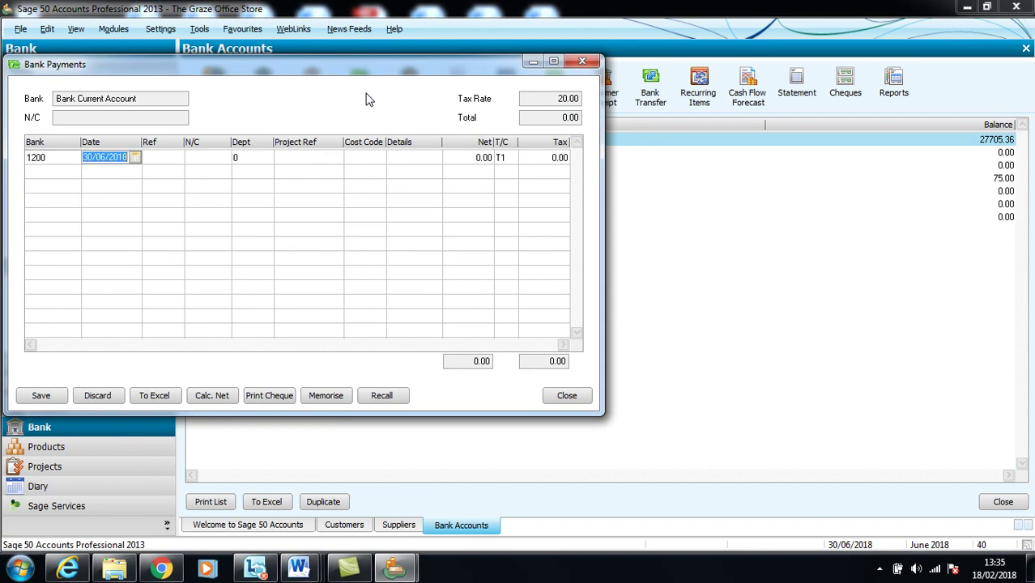
{"action": "type", "text": "16/06/2018"}
{"action": "key", "text": "Tab"}
{"action": "type", "text": "Email"}
{"action": "key", "text": "Tab"}
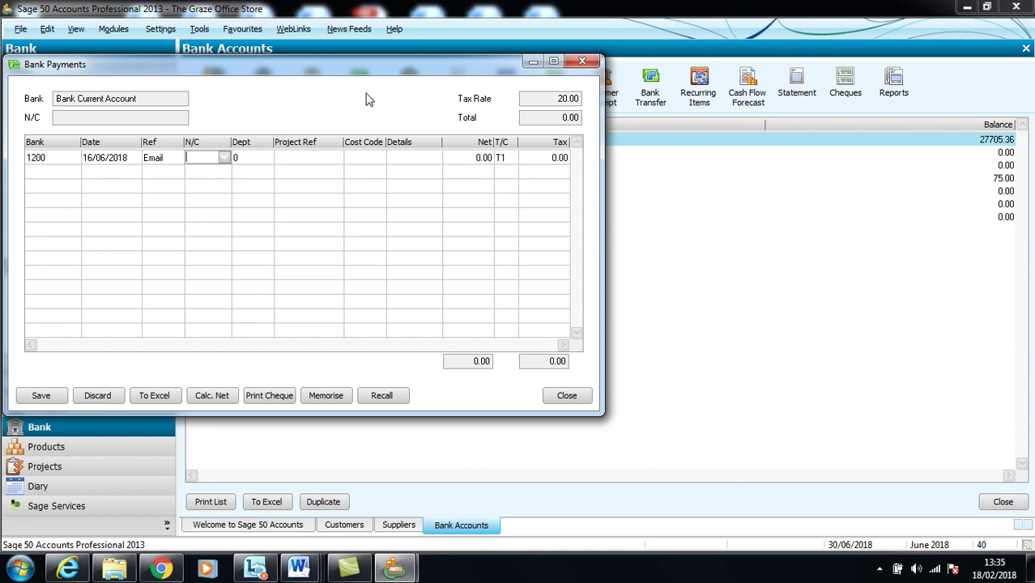
Step: Assign nominal code 7004, Wages - Regular, to the payment dated 16/06/2018
{"action": "left_click", "coordinate": [225, 158]}
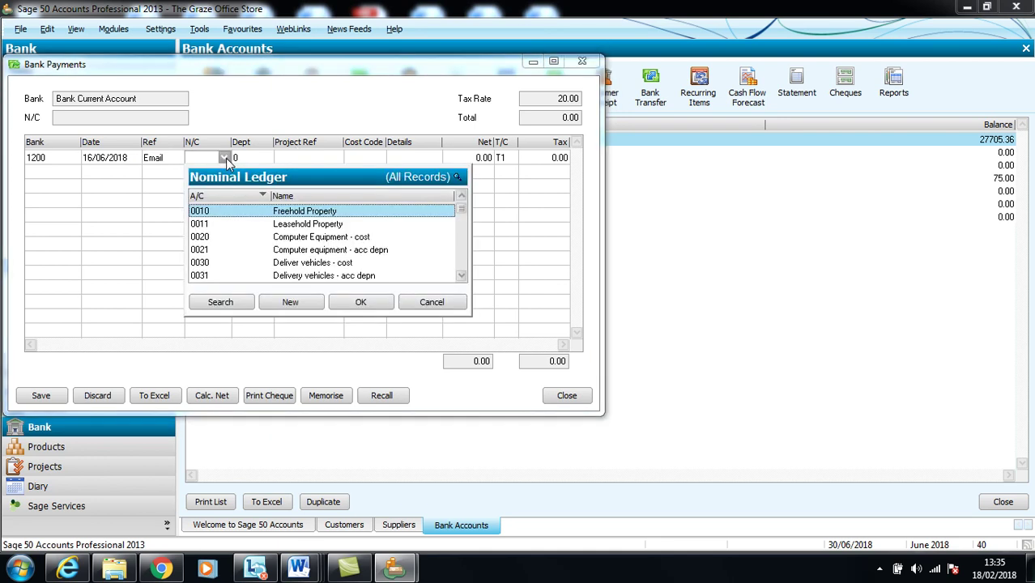
{"action": "left_click", "coordinate": [312, 196]}
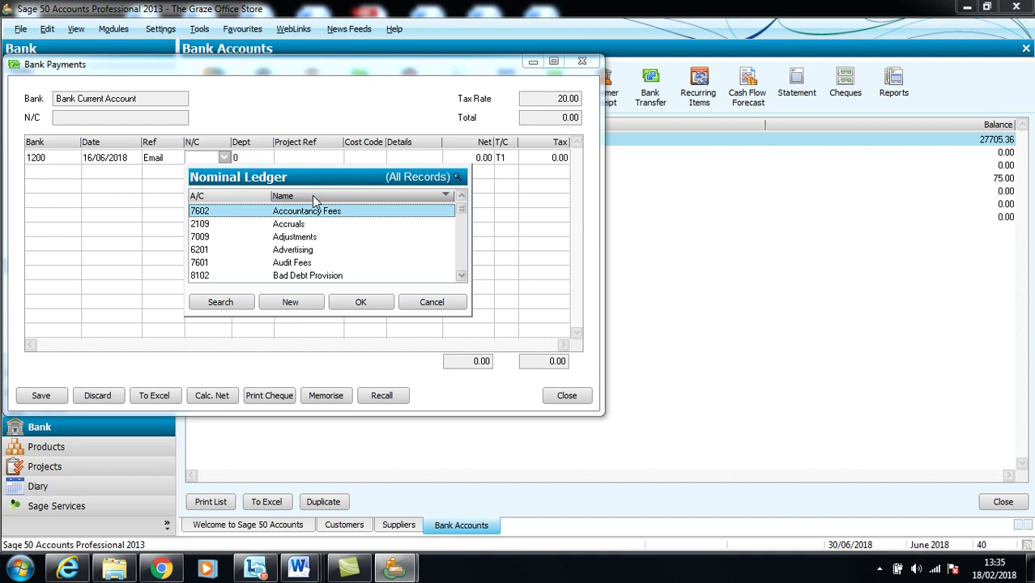
{"action": "left_click", "coordinate": [312, 195]}
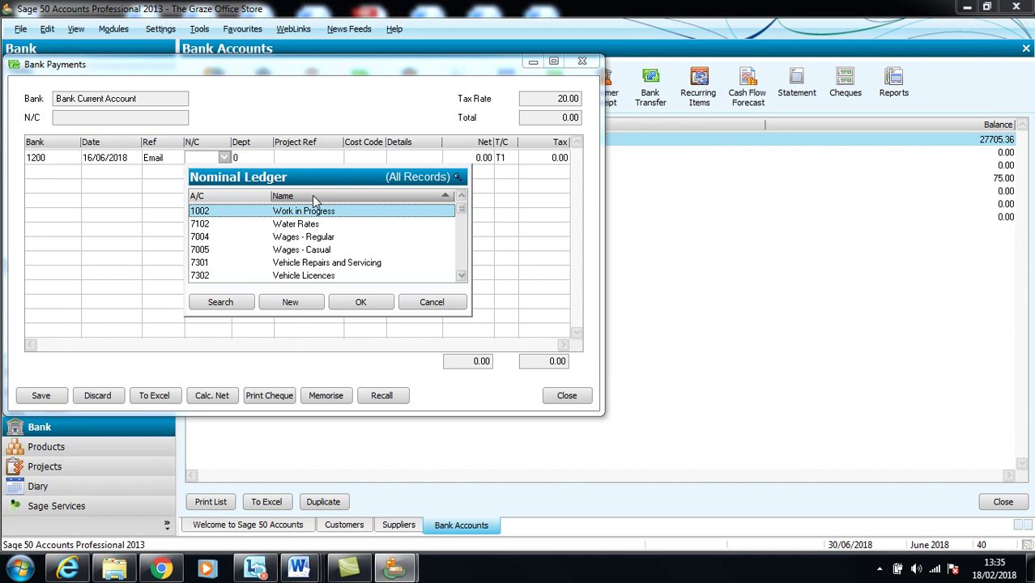
{"action": "left_click", "coordinate": [326, 238]}
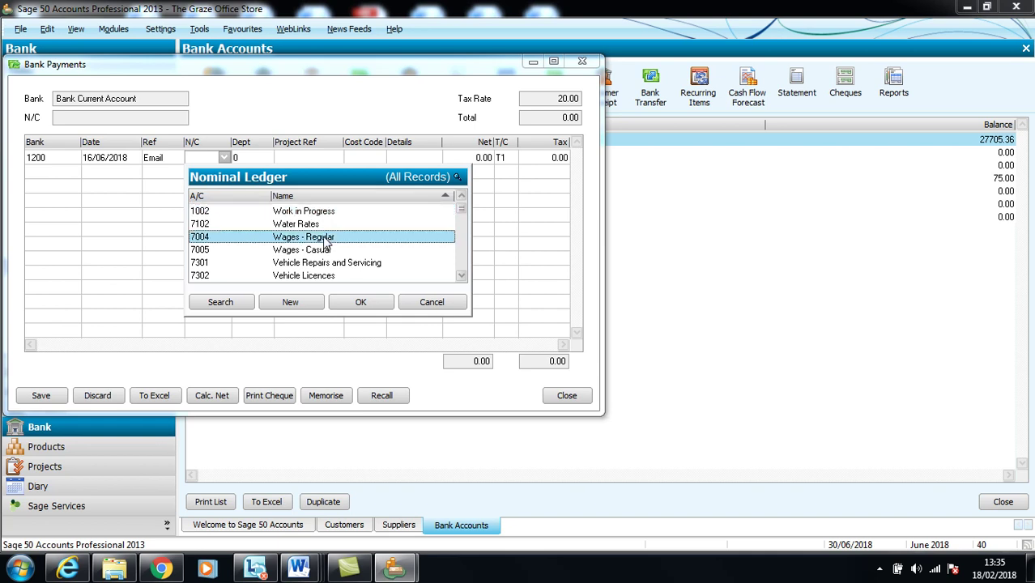
{"action": "left_click", "coordinate": [360, 303]}
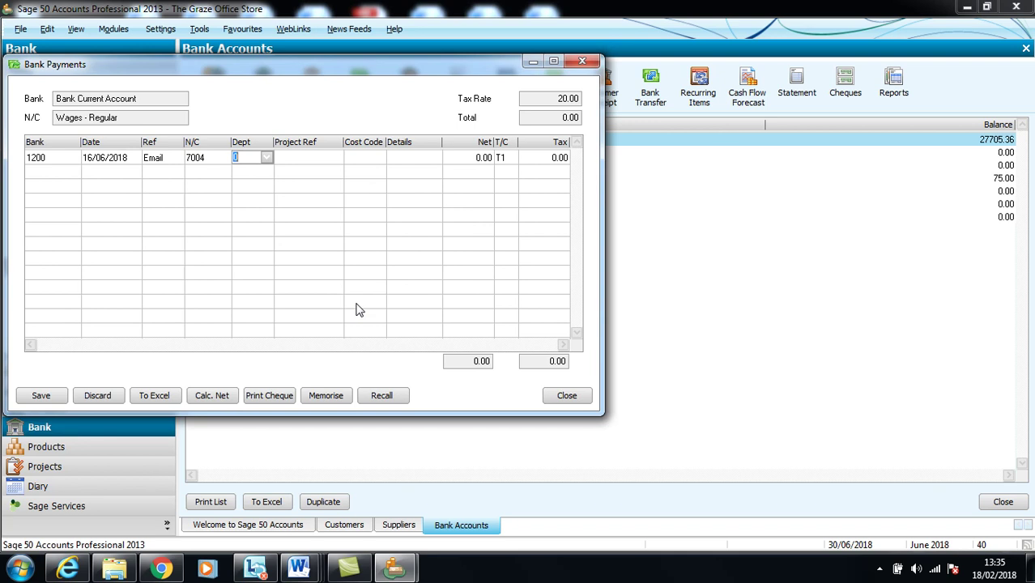
Step: Give the payment the details Delivery drivers wages and a net amount of 6200
{"action": "key", "text": "Tab"}
{"action": "key", "text": "Tab"}
{"action": "key", "text": "Tab"}
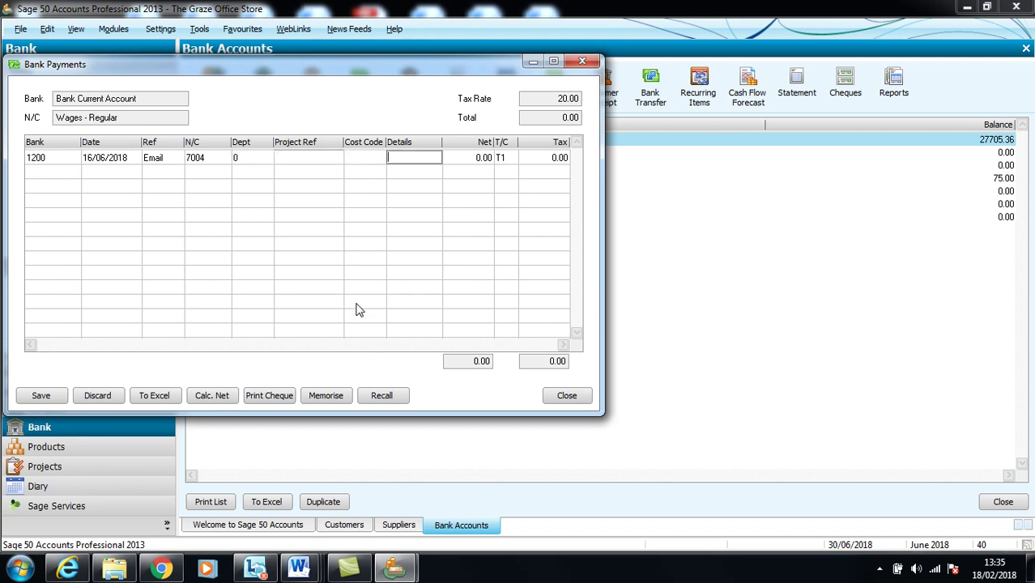
{"action": "type", "text": "D"}
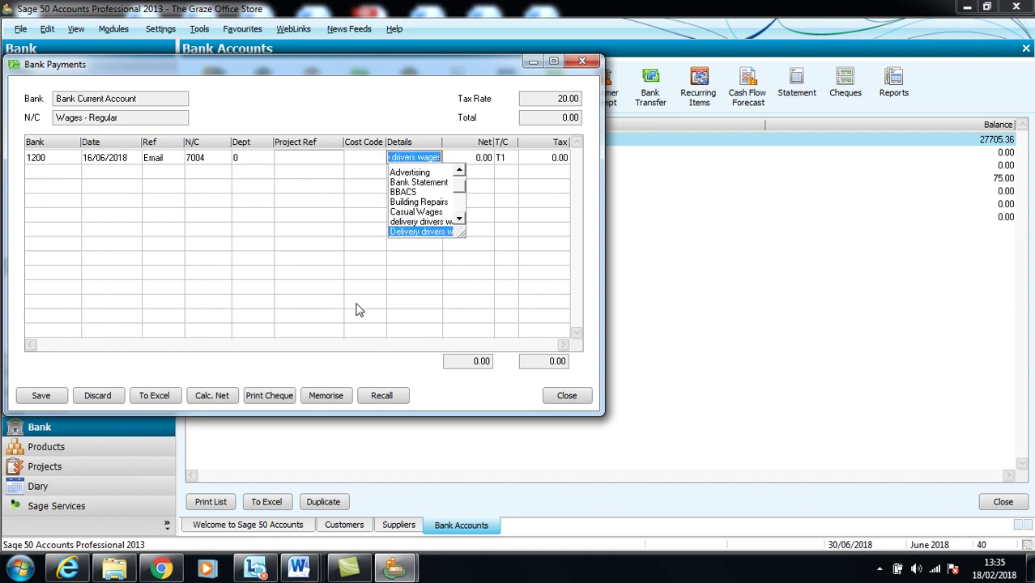
{"action": "key", "text": "Tab"}
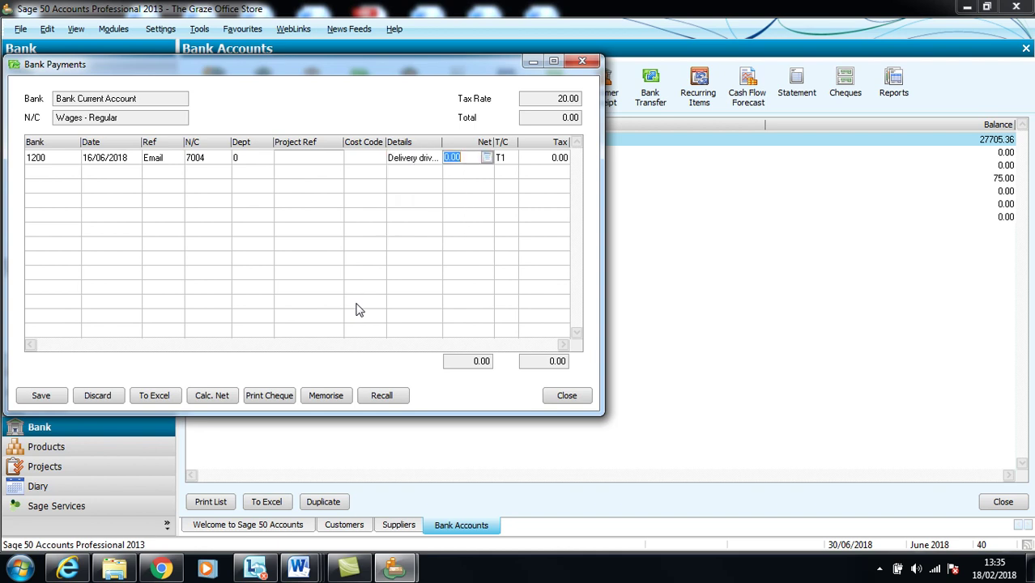
{"action": "type", "text": "6200"}
{"action": "key", "text": "Tab"}
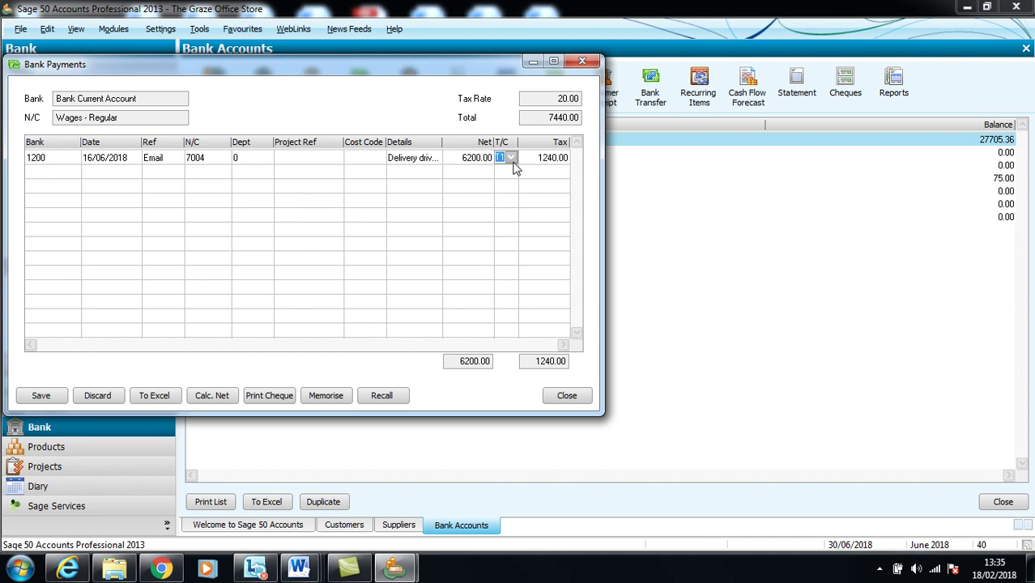
Step: Change the wages payment's tax code to T0, save it and close the bank payments
{"action": "left_click", "coordinate": [513, 159]}
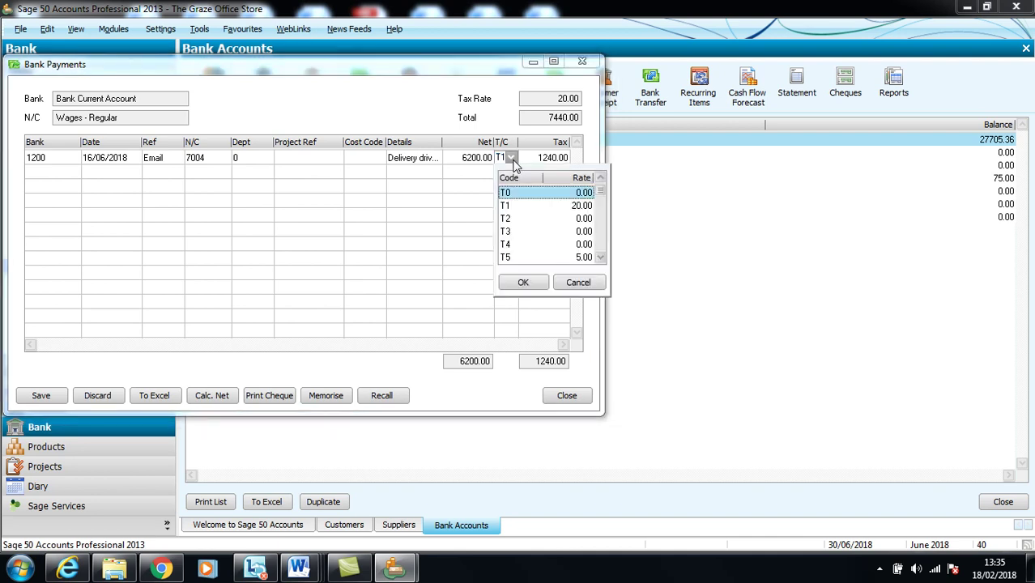
{"action": "left_click", "coordinate": [601, 258]}
{"action": "left_click", "coordinate": [601, 257]}
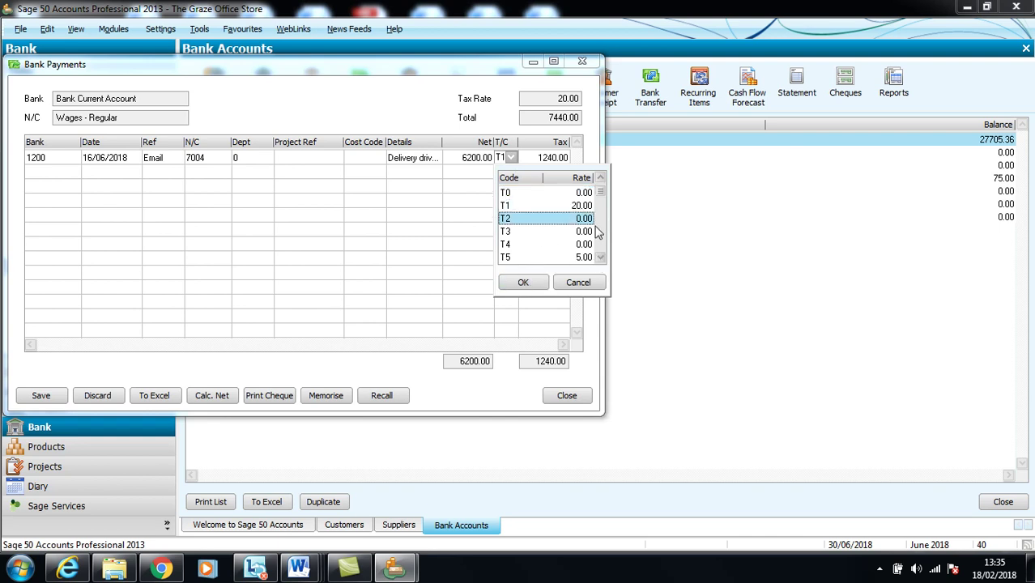
{"action": "left_click", "coordinate": [585, 193]}
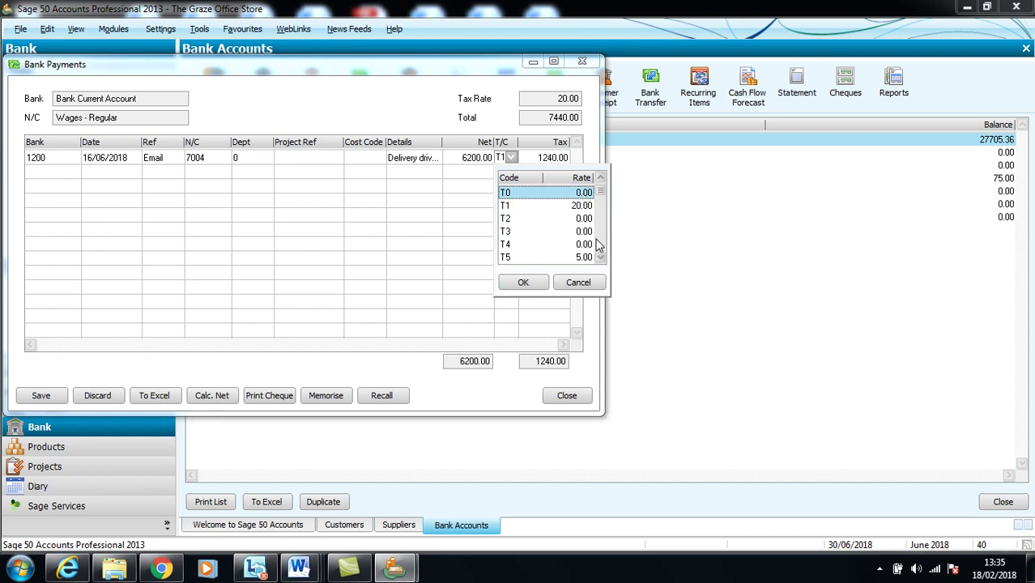
{"action": "left_click", "coordinate": [527, 281]}
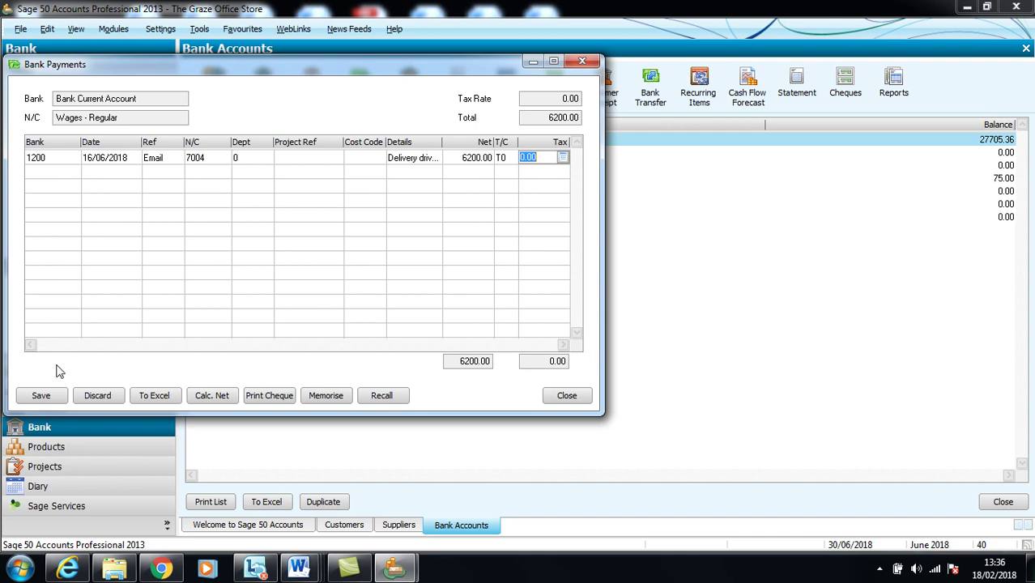
{"action": "left_click", "coordinate": [42, 395]}
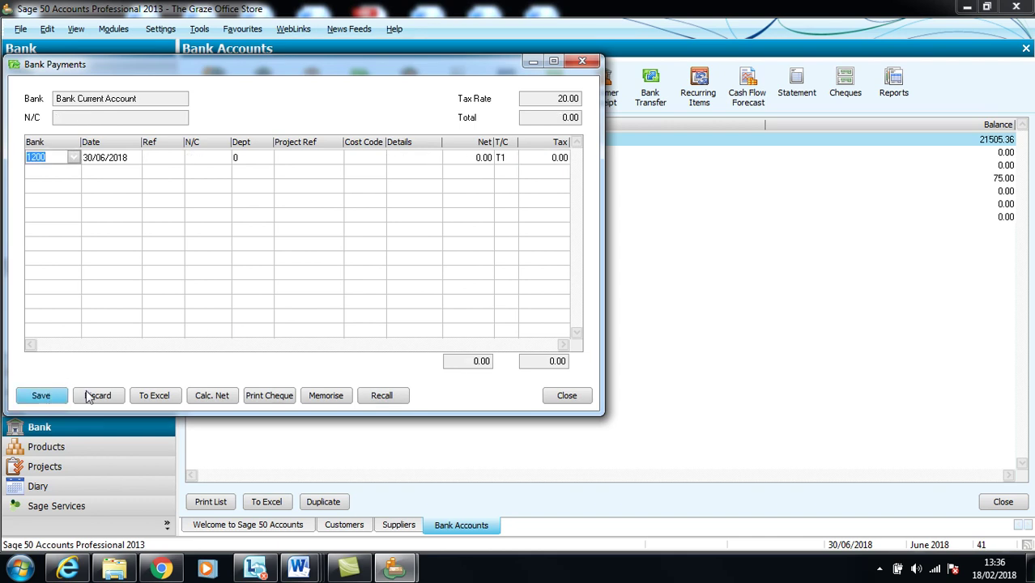
{"action": "left_click", "coordinate": [564, 396]}
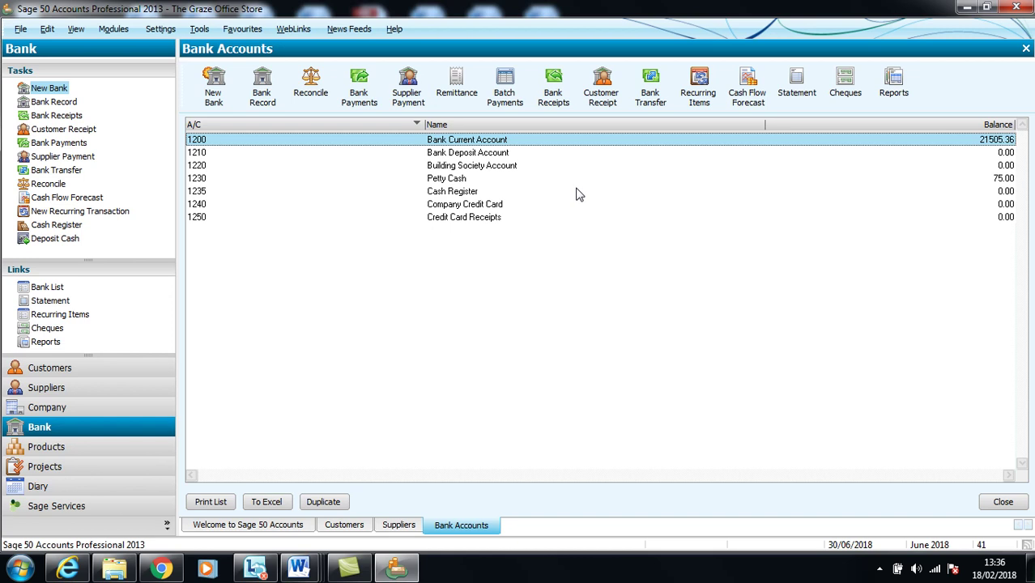
Step: Start a customer receipt into the Bank Current Account for Happy Engineers Ltd
{"action": "left_click", "coordinate": [602, 97]}
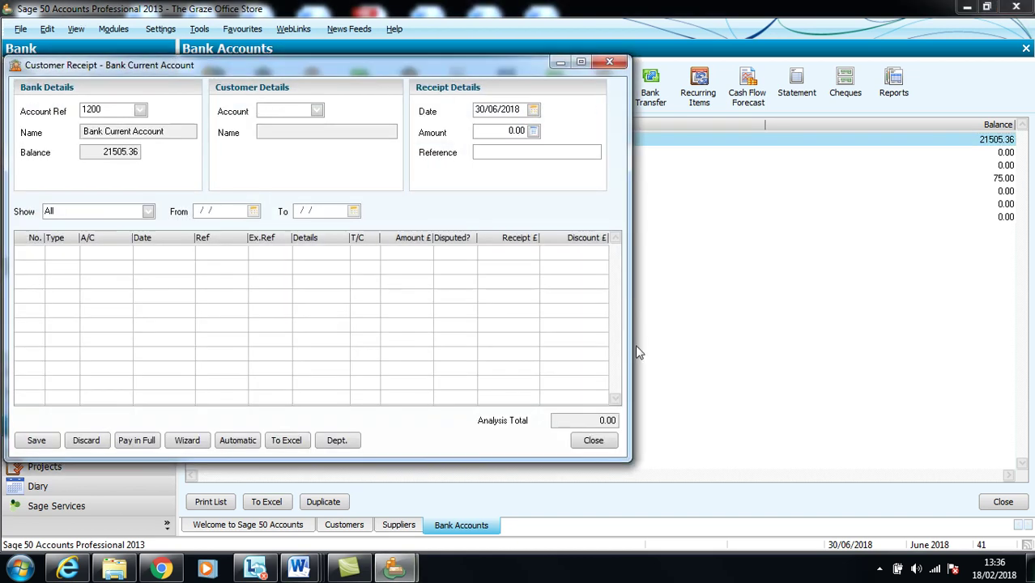
{"action": "left_click", "coordinate": [606, 445]}
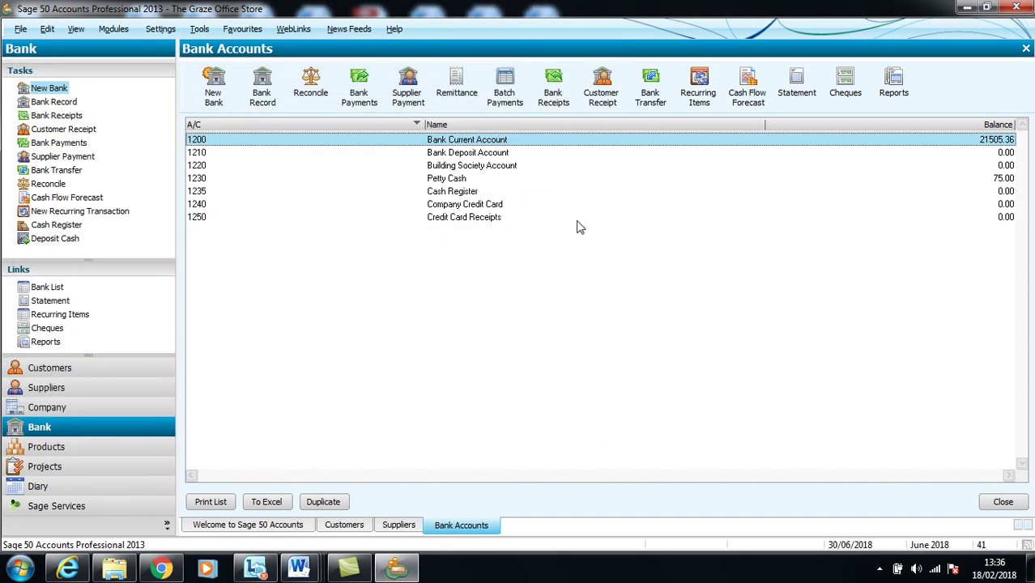
{"action": "left_click", "coordinate": [604, 102]}
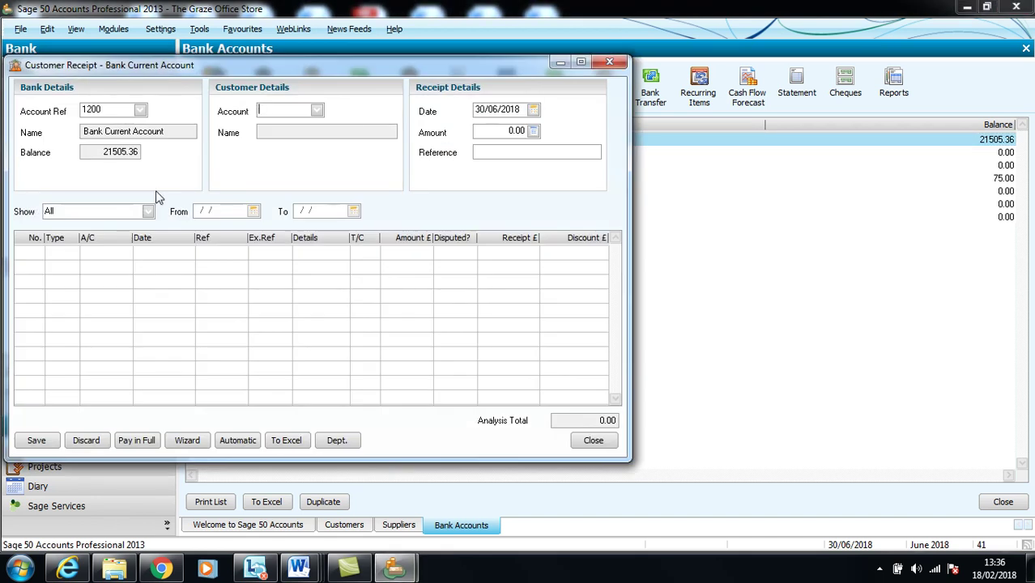
{"action": "left_click", "coordinate": [317, 111]}
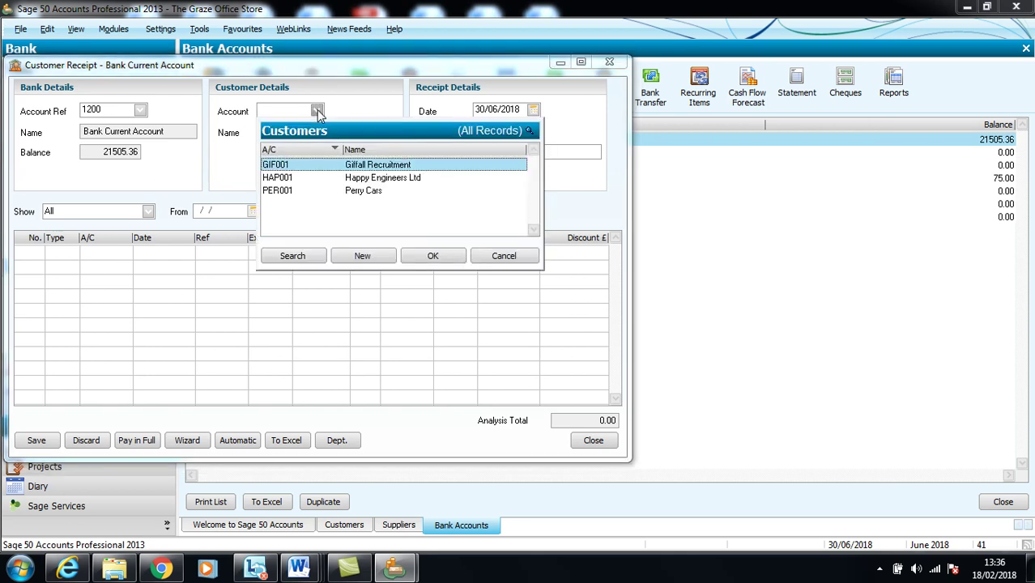
{"action": "left_click", "coordinate": [357, 180]}
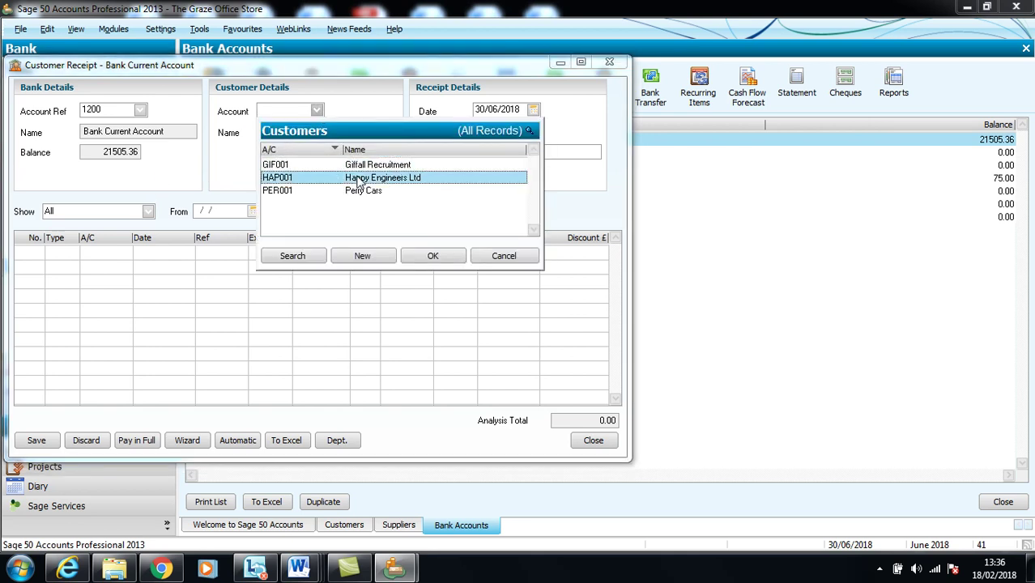
{"action": "left_click", "coordinate": [422, 256]}
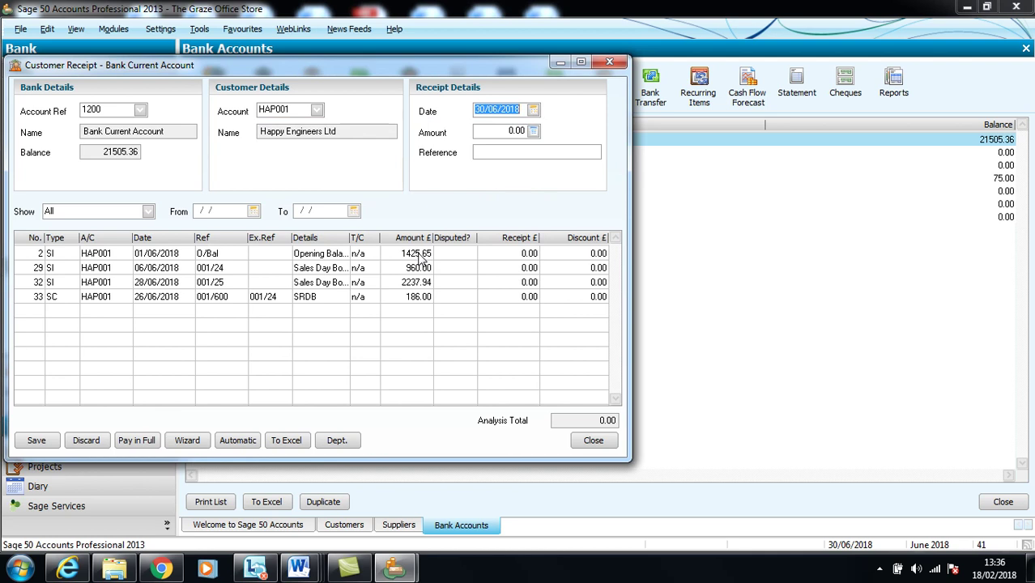
Step: Date the receipt 22/06/2018 with reference Bacs, pay the opening balance of 1425.65 in full and save it
{"action": "type", "text": "22/06/2018"}
{"action": "left_click", "coordinate": [495, 151]}
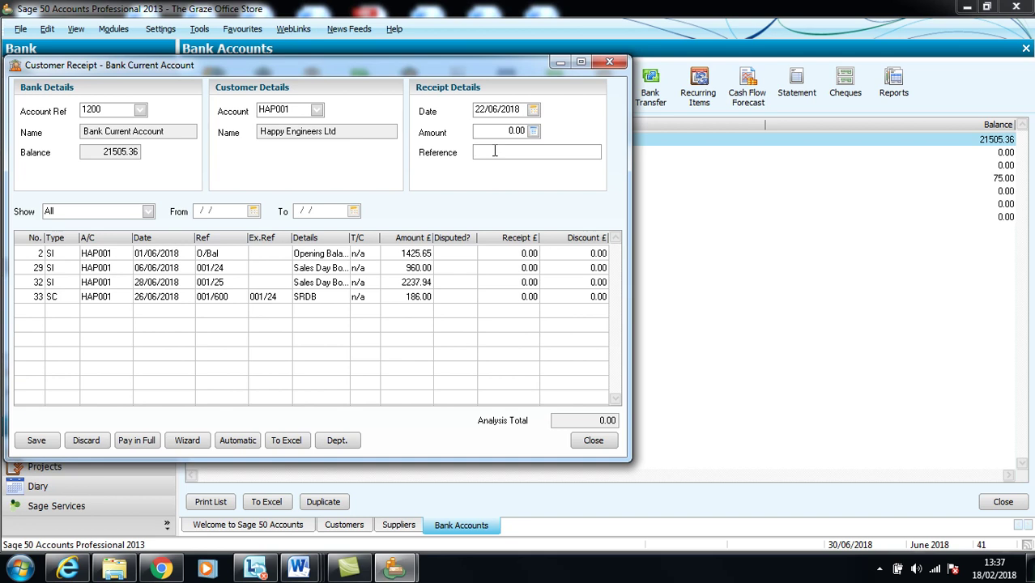
{"action": "type", "text": "Bacs"}
{"action": "left_click", "coordinate": [499, 253]}
{"action": "left_click", "coordinate": [145, 442]}
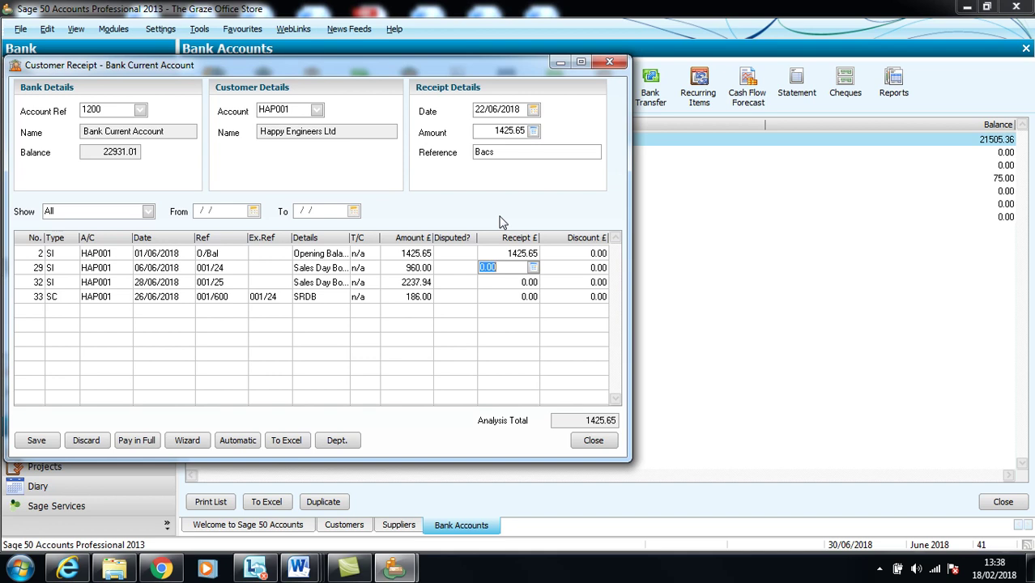
{"action": "left_click", "coordinate": [36, 440]}
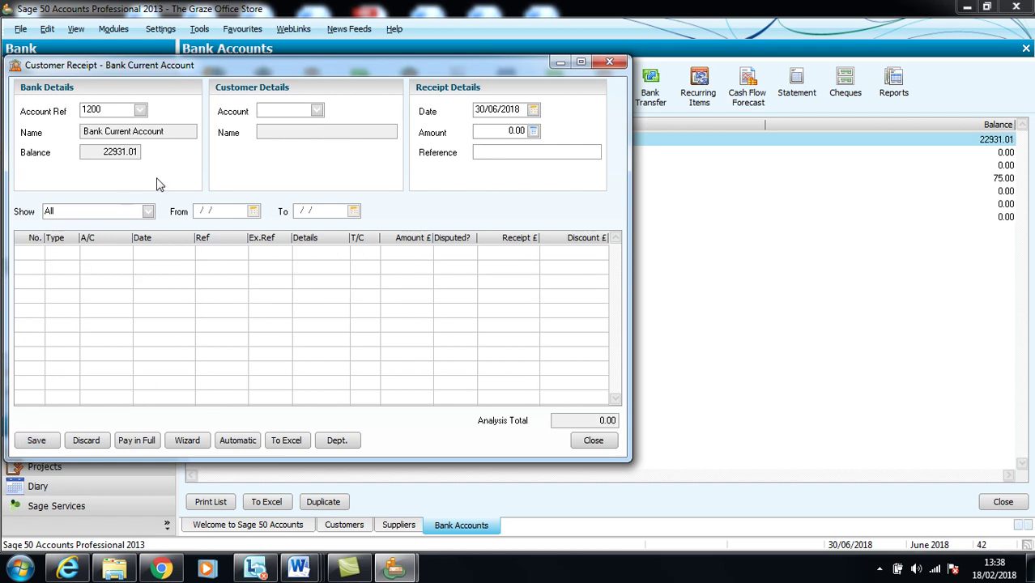
Step: Start a Giffall Recruitment receipt dated 30/06/2018 with reference Bacs, paying its opening balance of 844.26 in full
{"action": "left_click", "coordinate": [317, 111]}
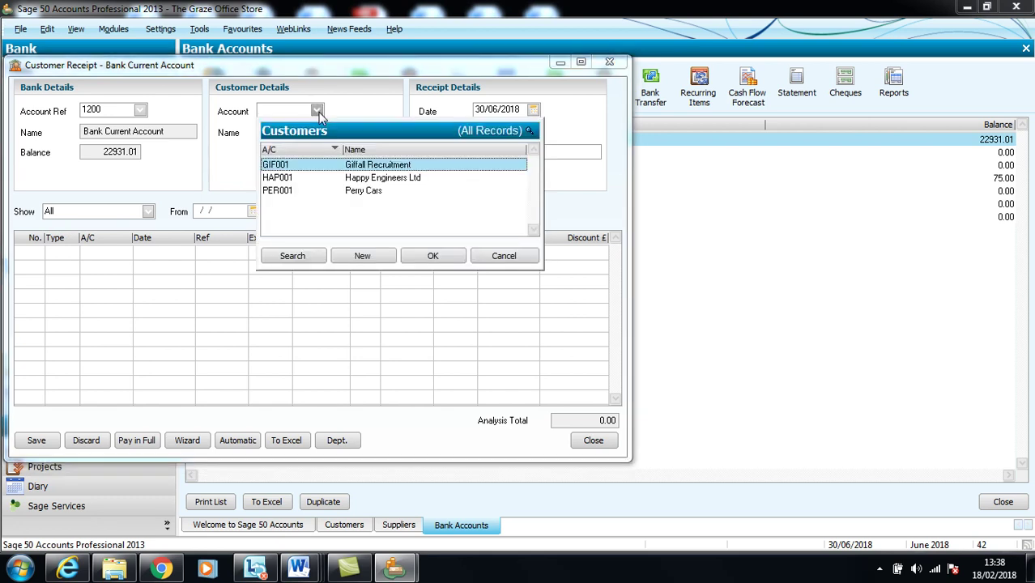
{"action": "left_click", "coordinate": [427, 256]}
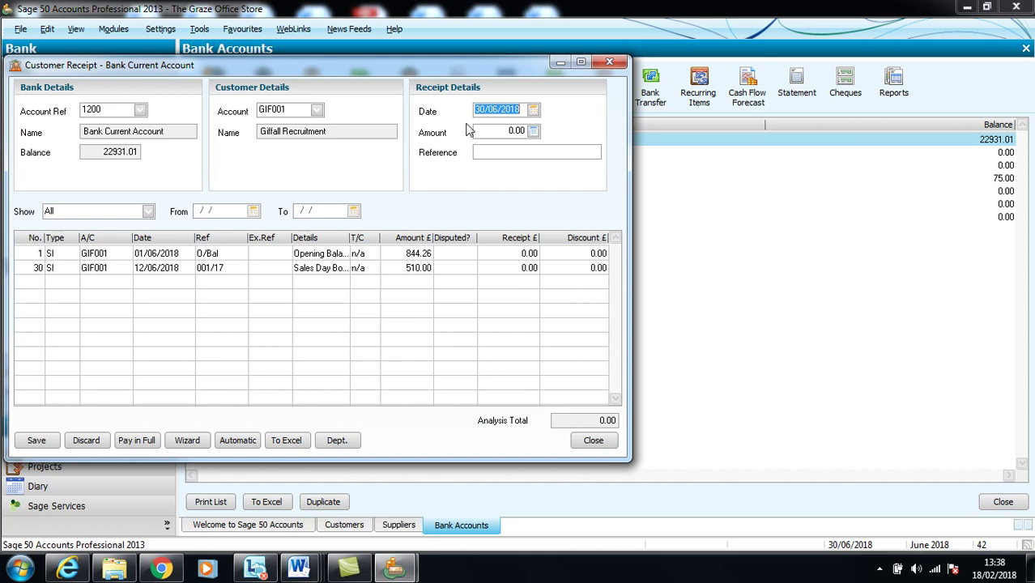
{"action": "left_click", "coordinate": [492, 155]}
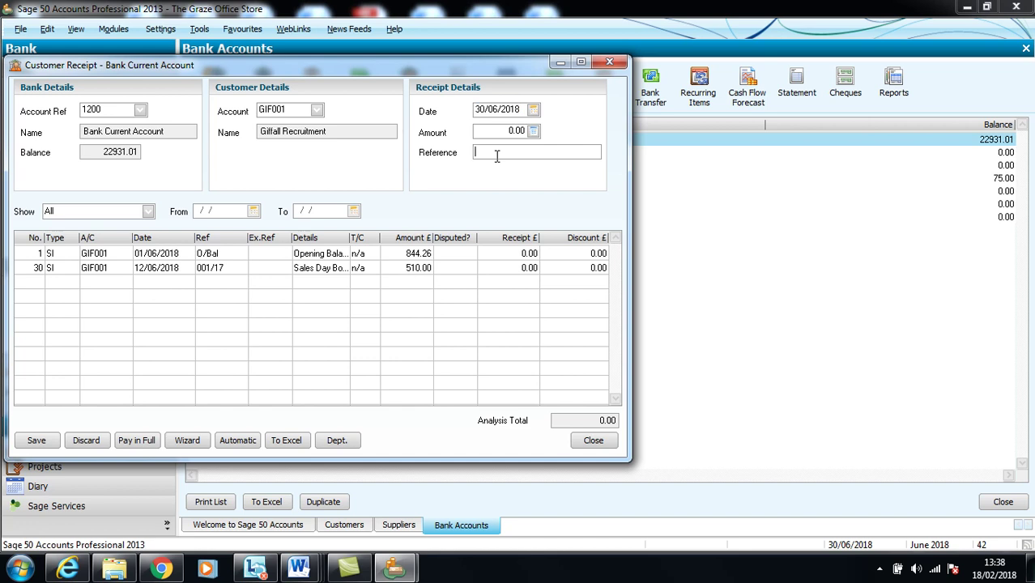
{"action": "type", "text": "Bacs"}
{"action": "left_click", "coordinate": [508, 253]}
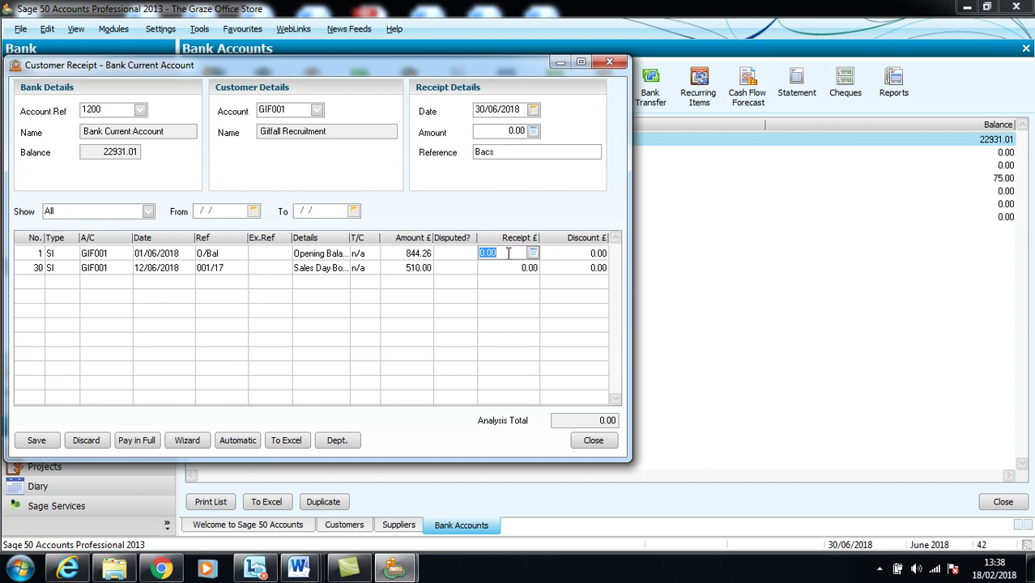
{"action": "left_click", "coordinate": [136, 443]}
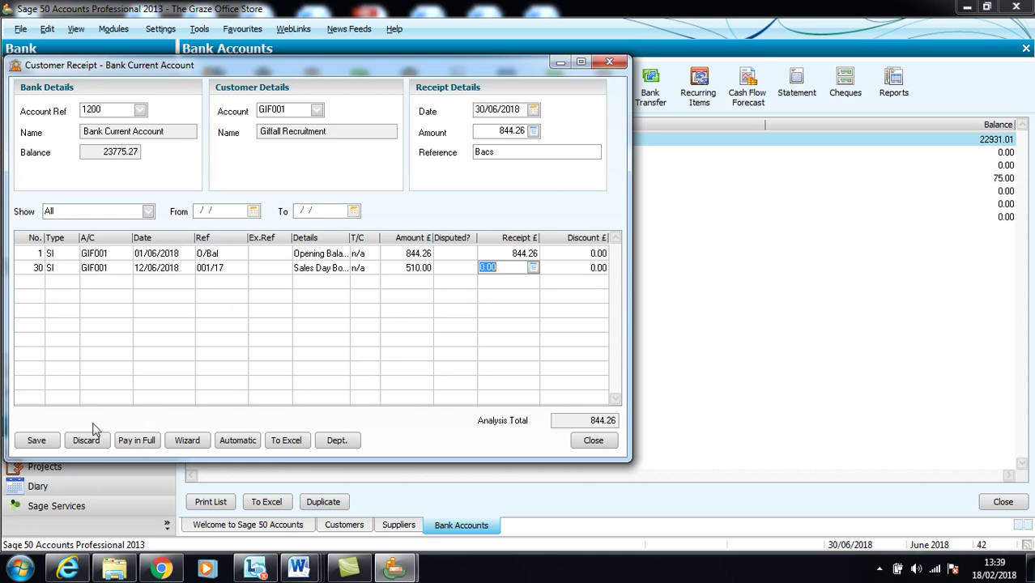
Step: Open Calculator and subtract the 844.26 opening balance payment from the 1265 received
{"action": "left_click", "coordinate": [19, 569]}
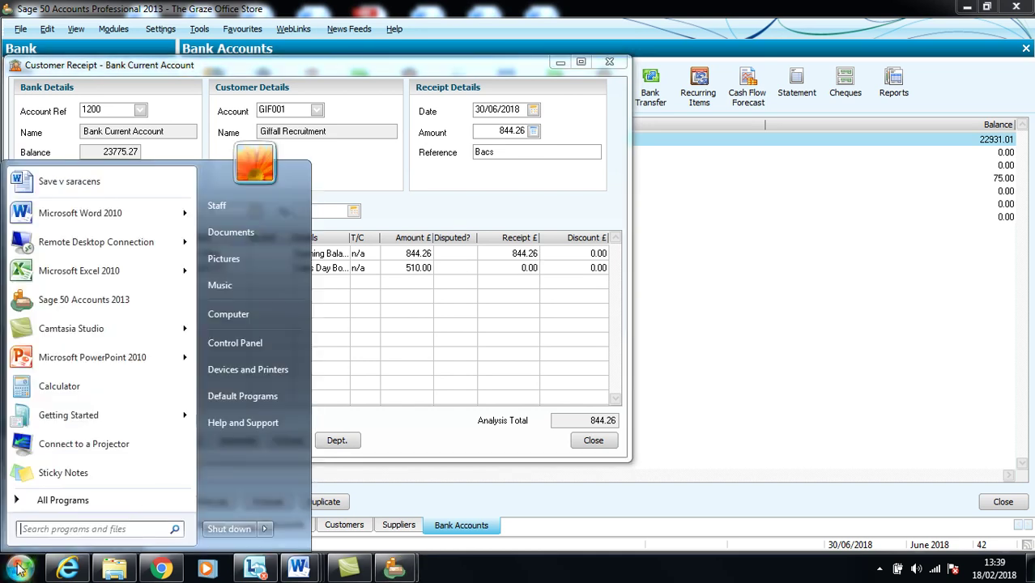
{"action": "left_click", "coordinate": [65, 392]}
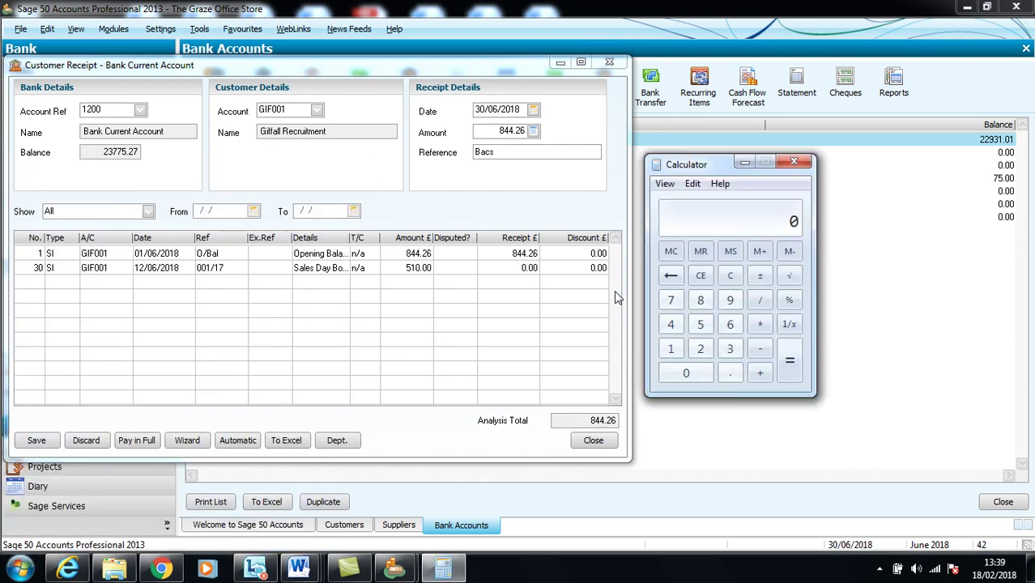
{"action": "left_click", "coordinate": [670, 347]}
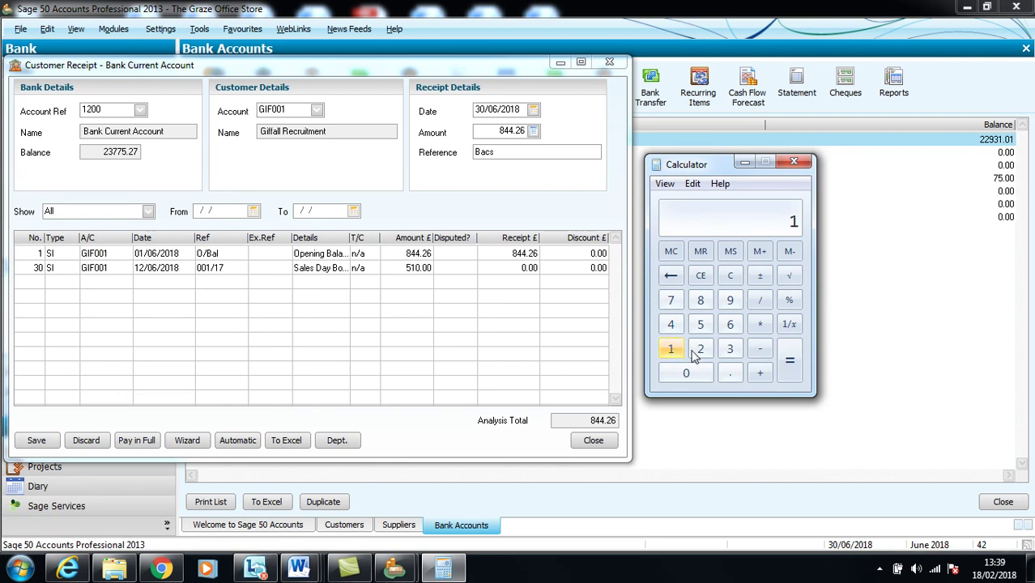
{"action": "left_click", "coordinate": [700, 350]}
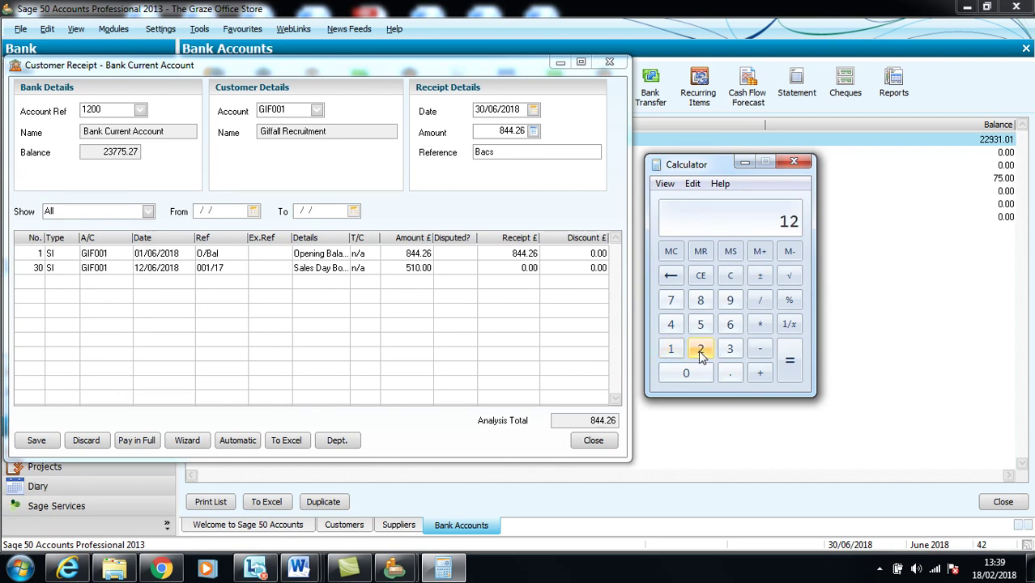
{"action": "left_click", "coordinate": [736, 322]}
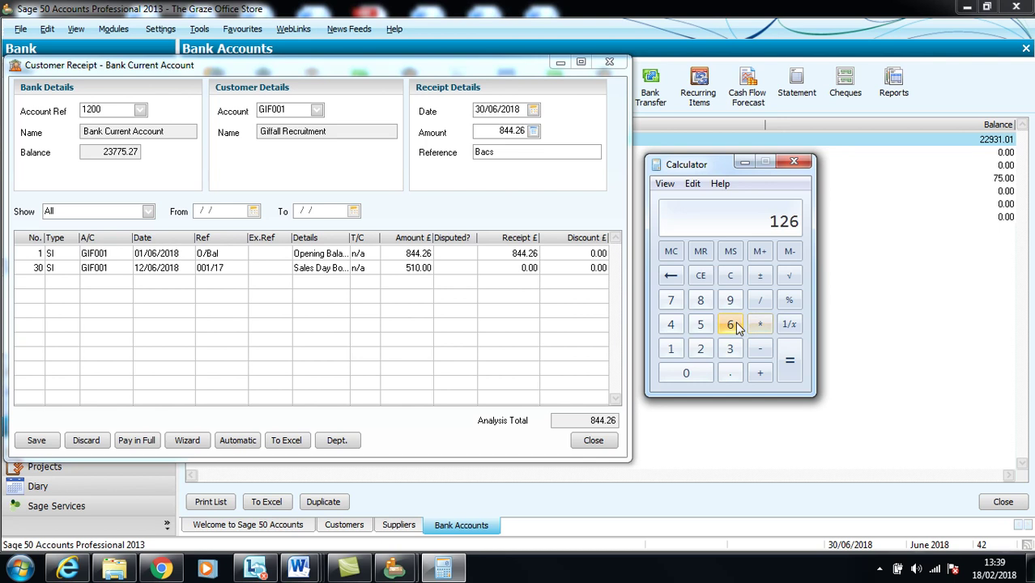
{"action": "left_click", "coordinate": [703, 324]}
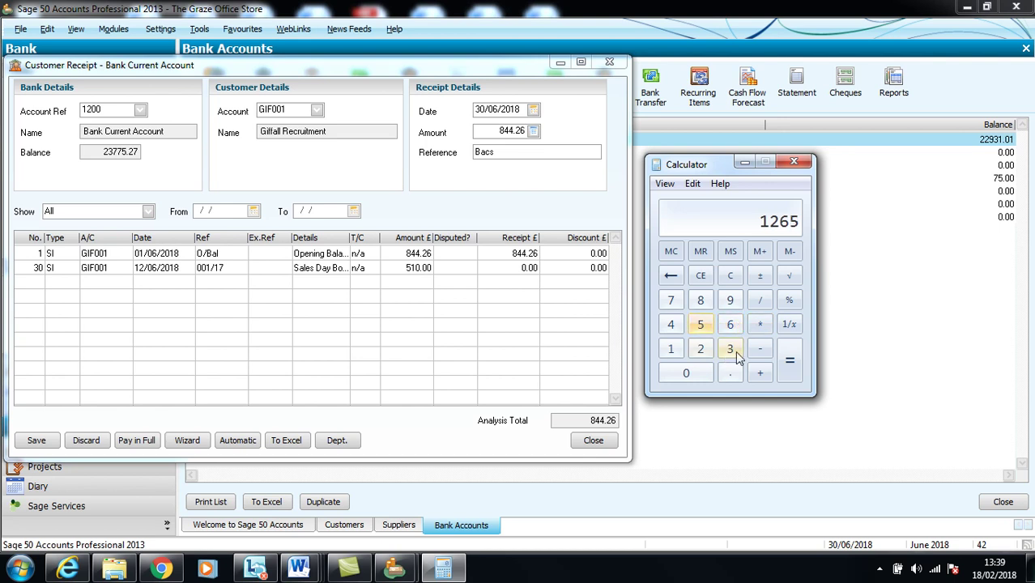
{"action": "left_click", "coordinate": [760, 354]}
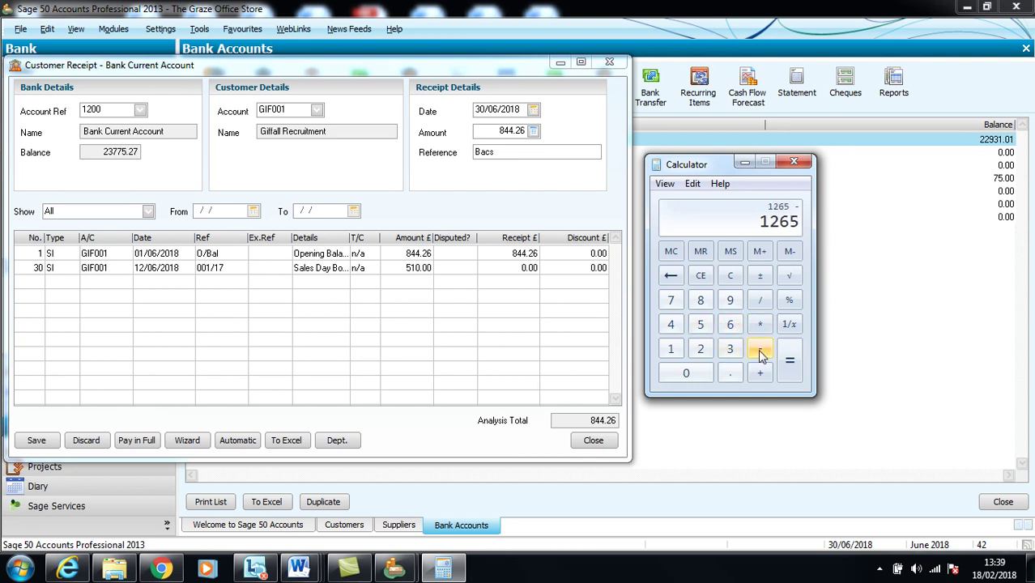
{"action": "left_click", "coordinate": [704, 301]}
{"action": "left_click", "coordinate": [675, 324]}
{"action": "left_click", "coordinate": [674, 324]}
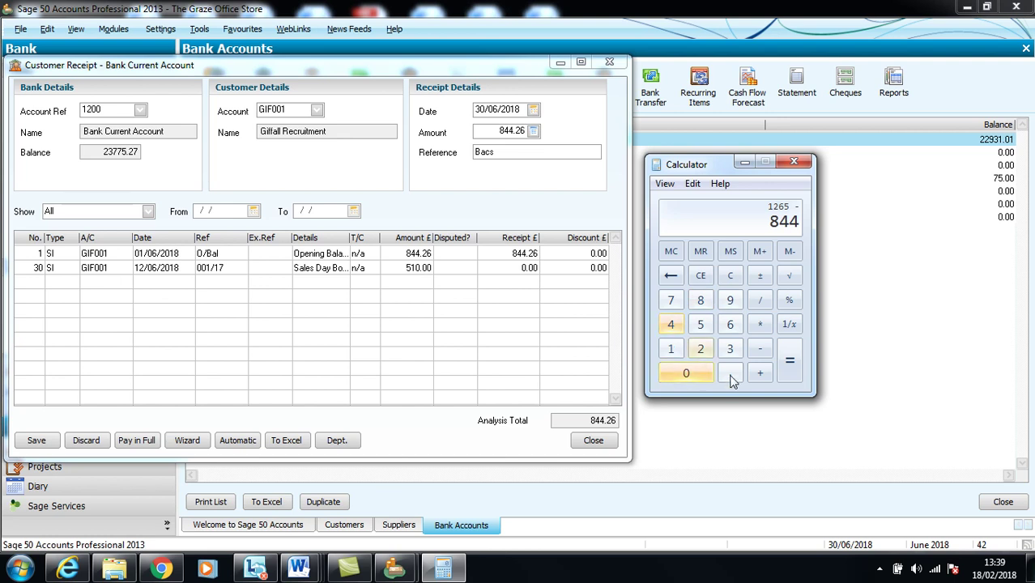
{"action": "left_click", "coordinate": [729, 374]}
{"action": "left_click", "coordinate": [701, 350]}
{"action": "left_click", "coordinate": [727, 329]}
{"action": "left_click", "coordinate": [790, 363]}
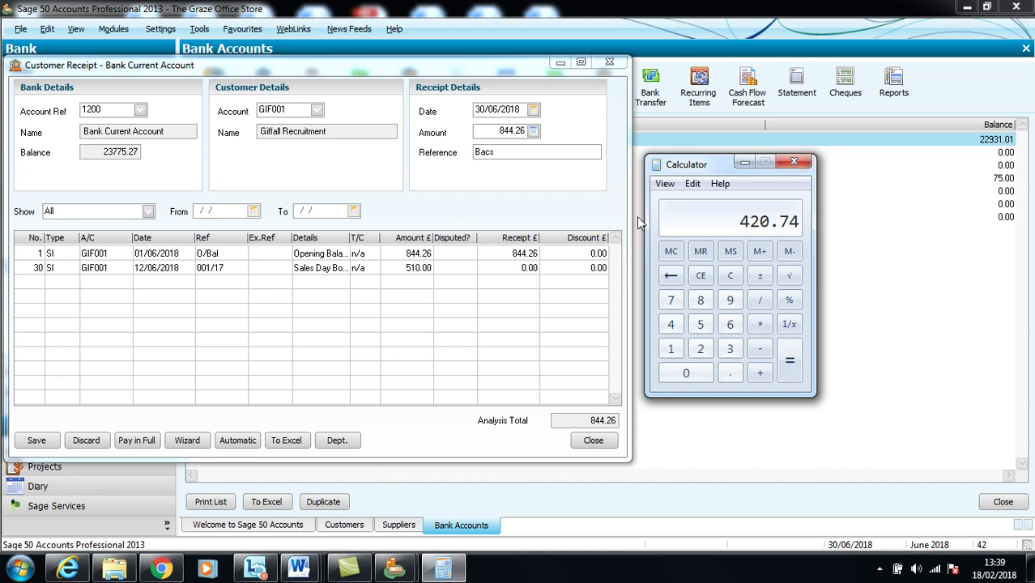
Step: Allocate 420.74 of the Giffall Recruitment receipt to invoice 001/17, save the receipt and close the customer receipts
{"action": "left_click", "coordinate": [523, 271]}
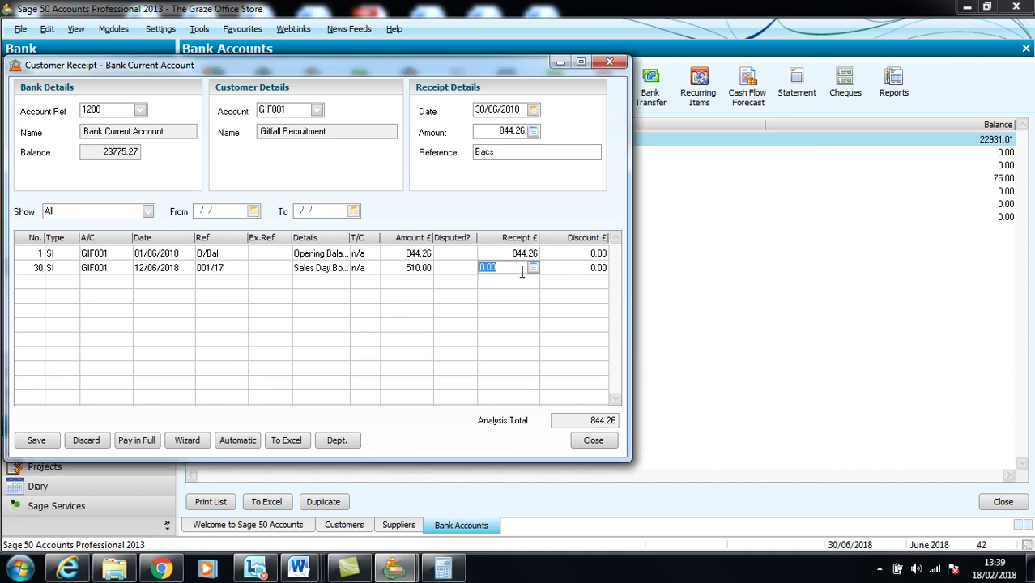
{"action": "type", "text": "420.74"}
{"action": "key", "text": "Tab"}
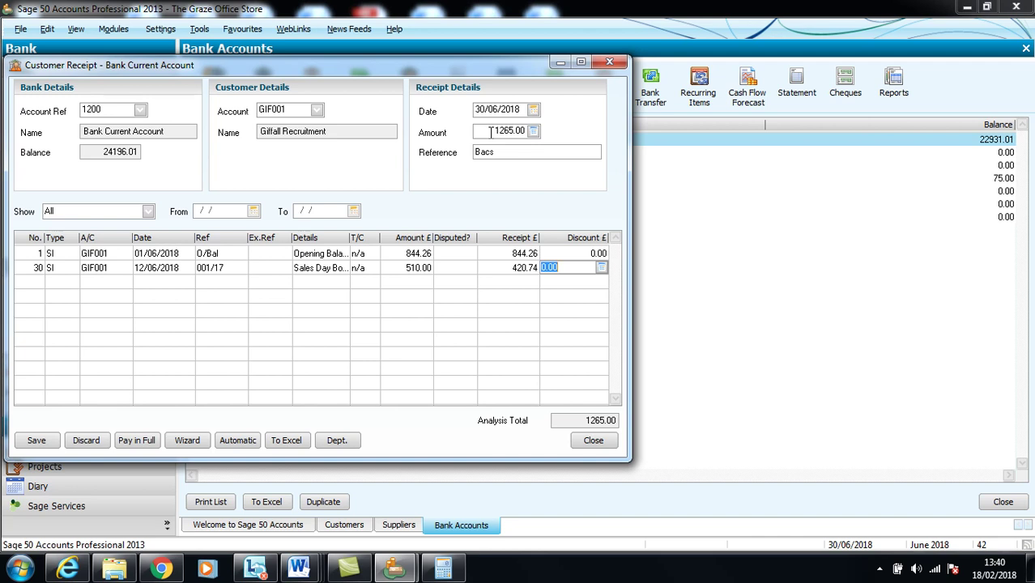
{"action": "left_click", "coordinate": [36, 444]}
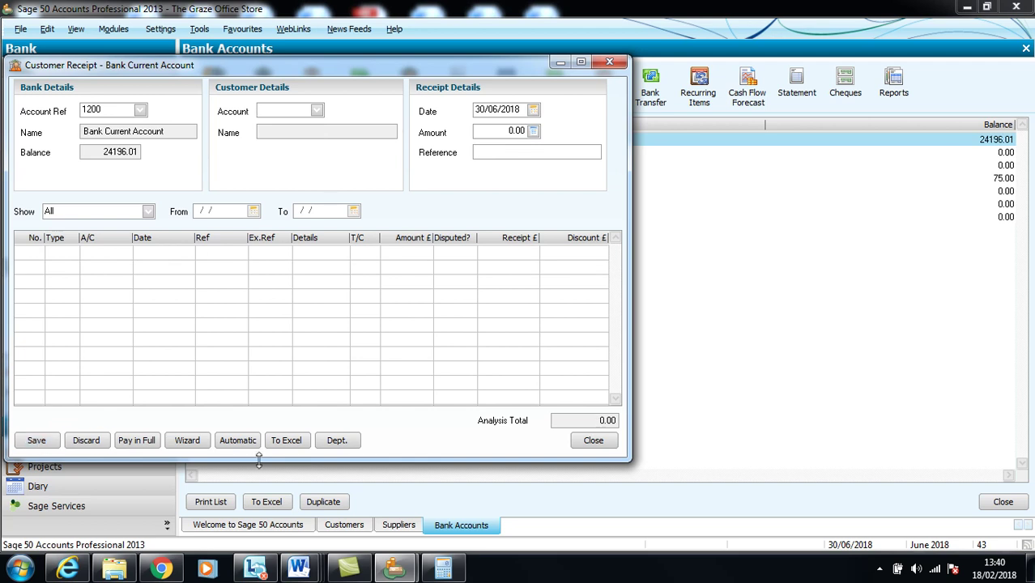
{"action": "left_click", "coordinate": [611, 441]}
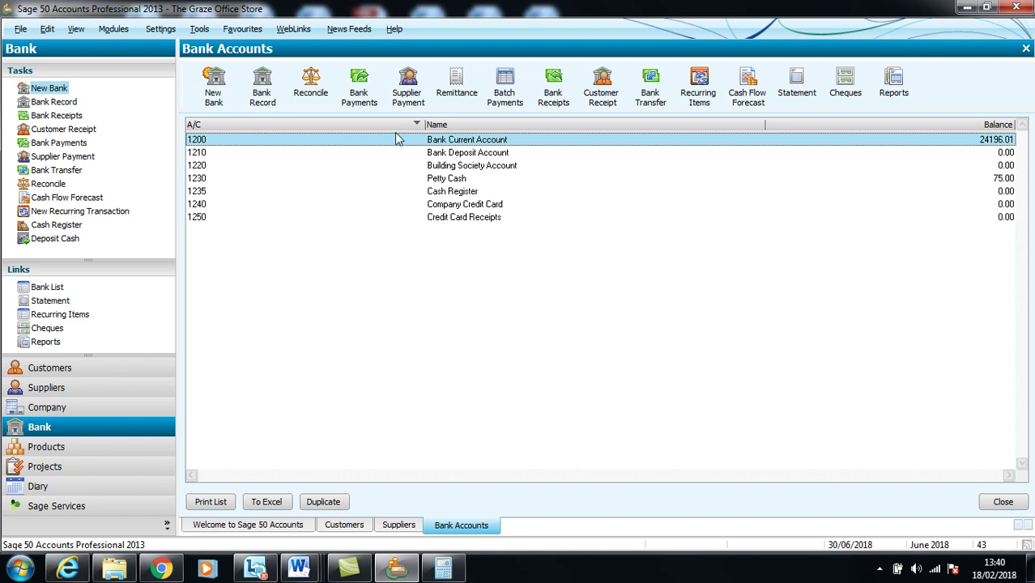
Step: Start a supplier payment from the Bank Current Account to Fabrics Delight, dated 16/06/2018 with cheque number 000294
{"action": "left_click", "coordinate": [407, 97]}
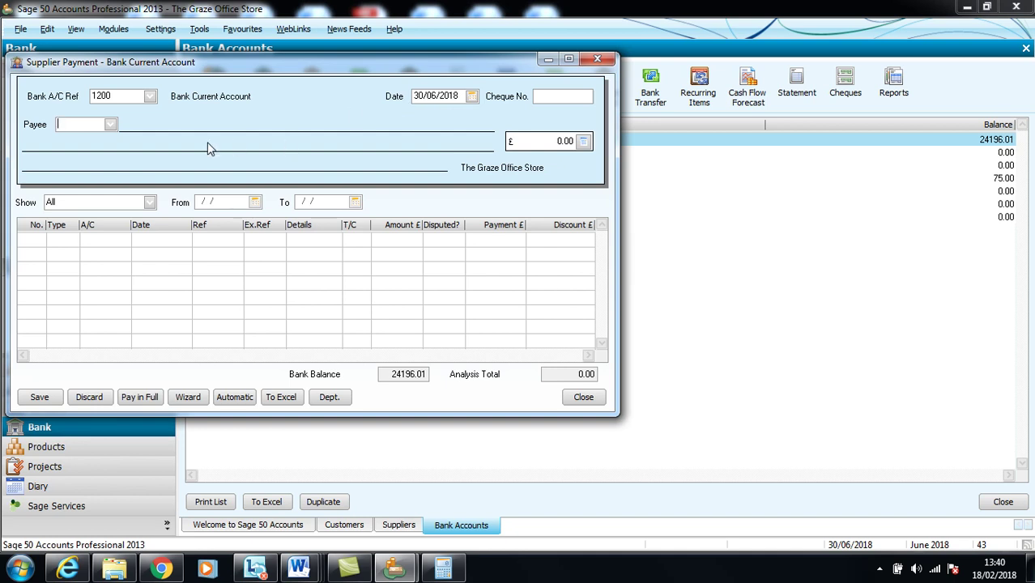
{"action": "left_click", "coordinate": [111, 125]}
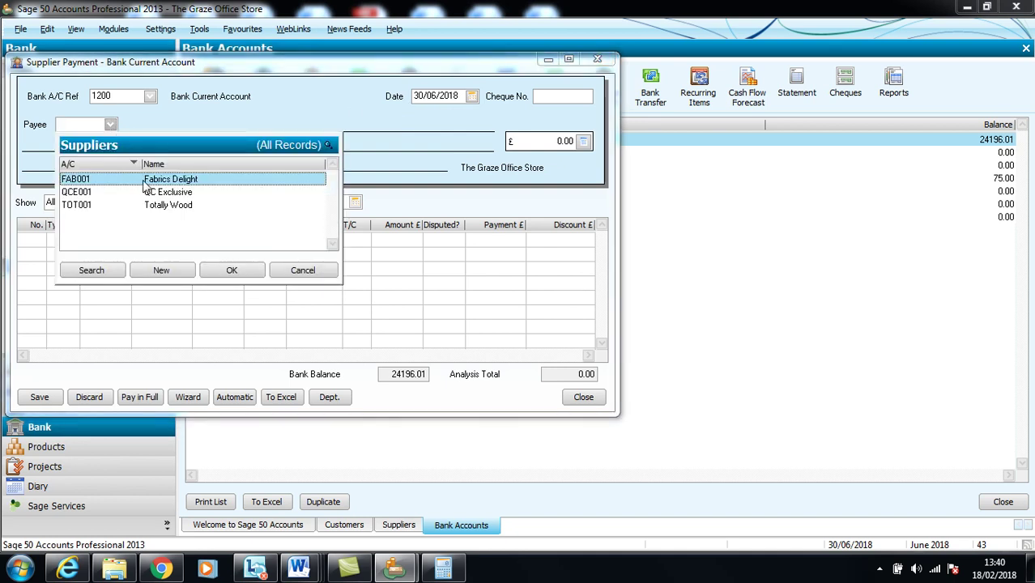
{"action": "left_click", "coordinate": [221, 270]}
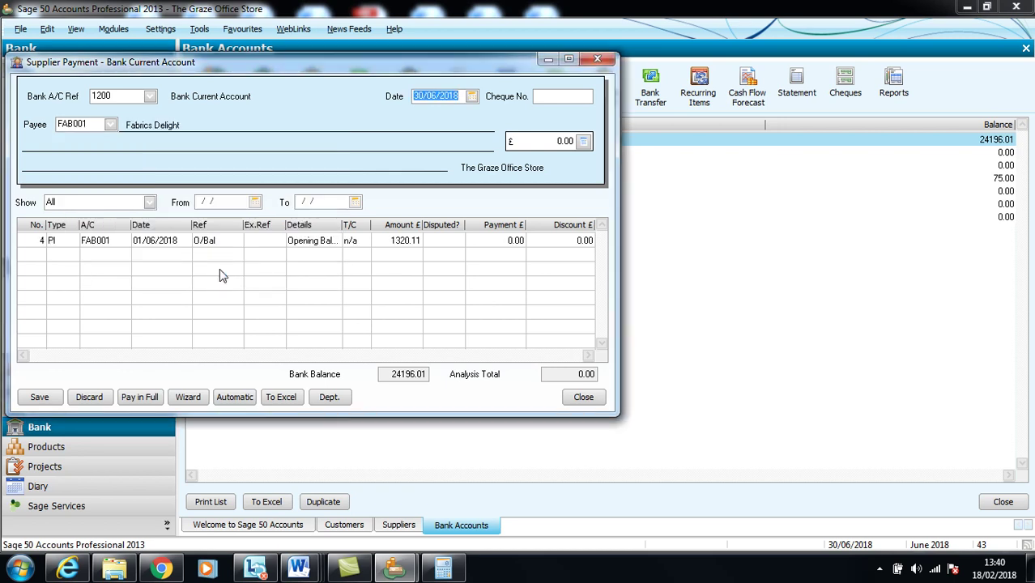
{"action": "type", "text": "16/06/2018"}
{"action": "key", "text": "Tab"}
{"action": "type", "text": "000294"}
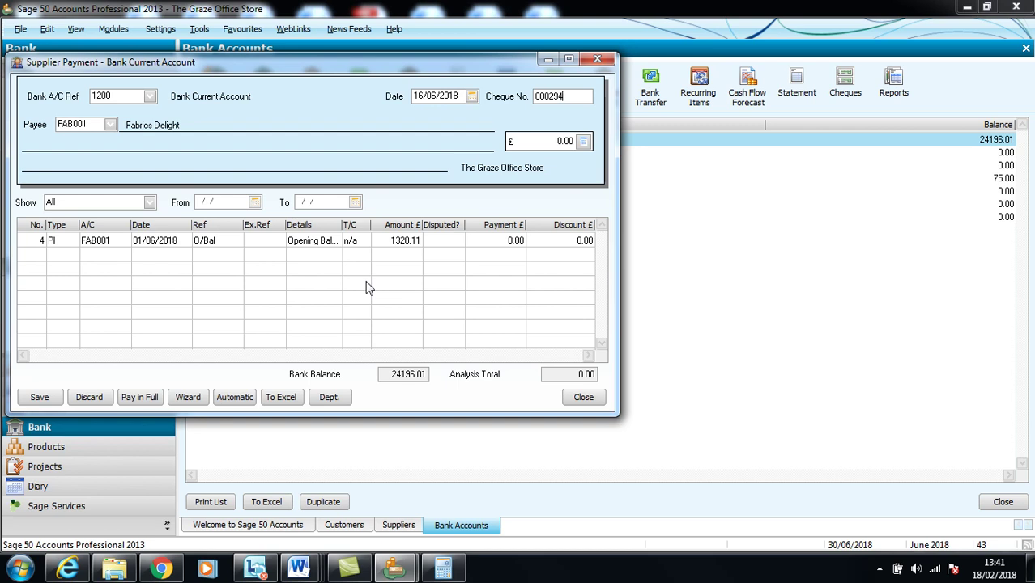
Step: Pay the Fabrics Delight opening balance of 1320.11 in full and save the payment
{"action": "left_click", "coordinate": [482, 241]}
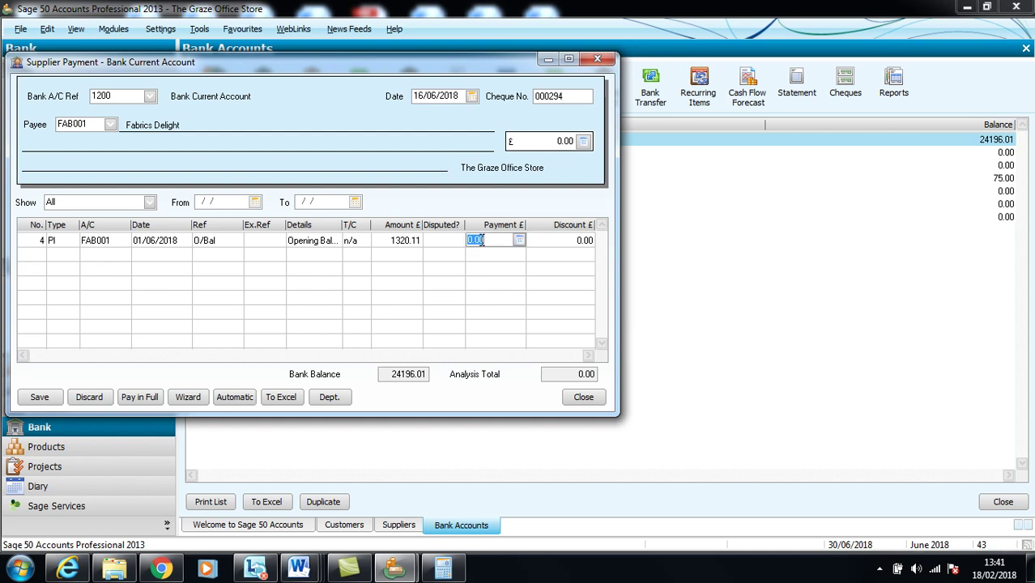
{"action": "left_click", "coordinate": [148, 401]}
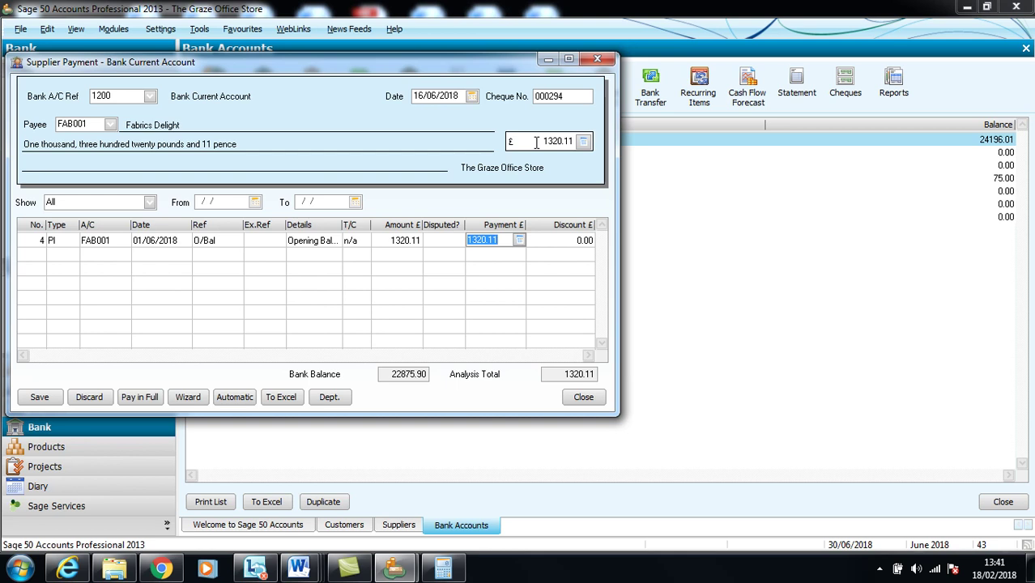
{"action": "left_click", "coordinate": [40, 398]}
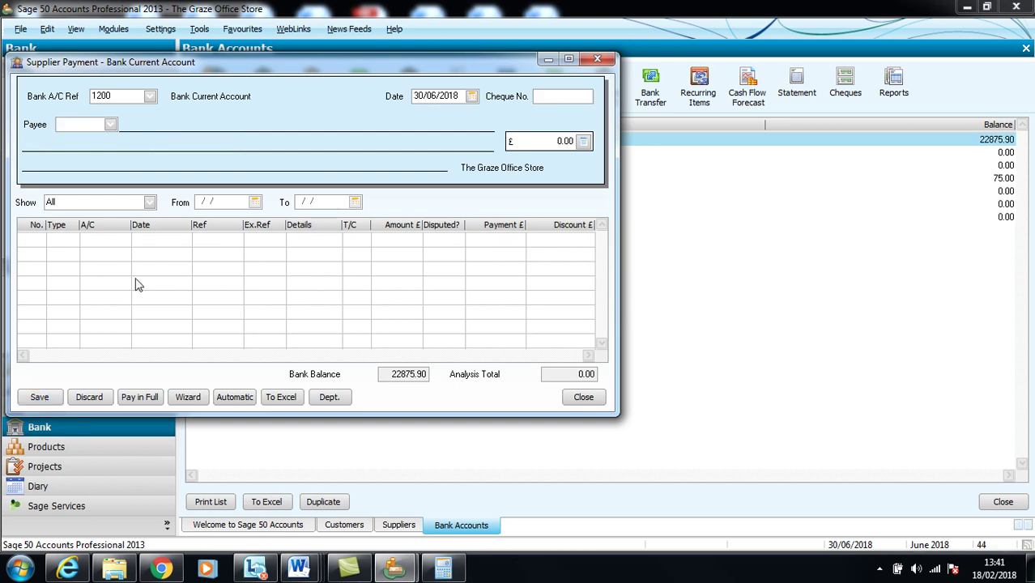
Step: Start a supplier payment to Totally Wood dated 29/06/2018 with cheque number 000295
{"action": "left_click", "coordinate": [111, 126]}
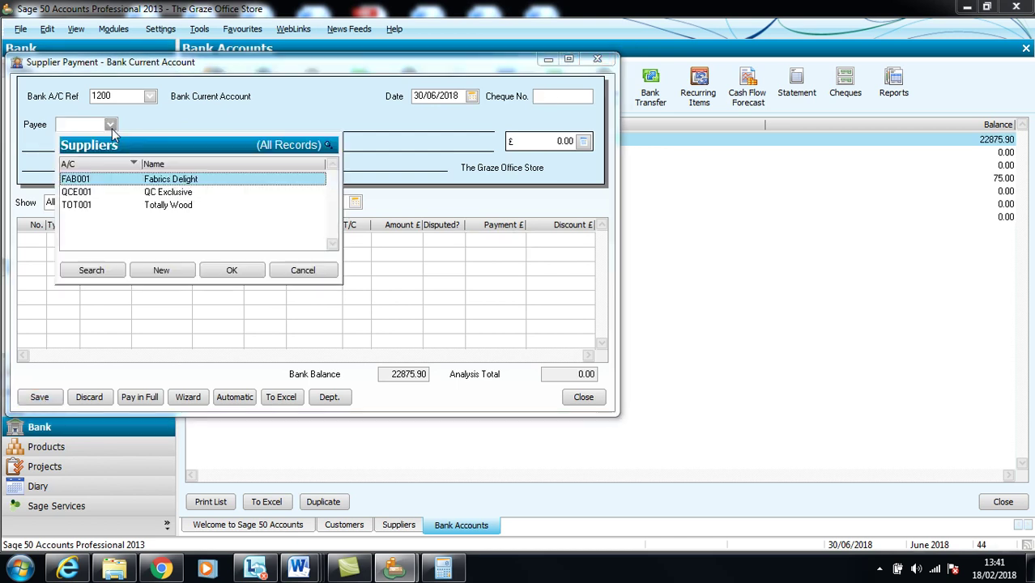
{"action": "left_click", "coordinate": [162, 207]}
{"action": "left_click", "coordinate": [219, 271]}
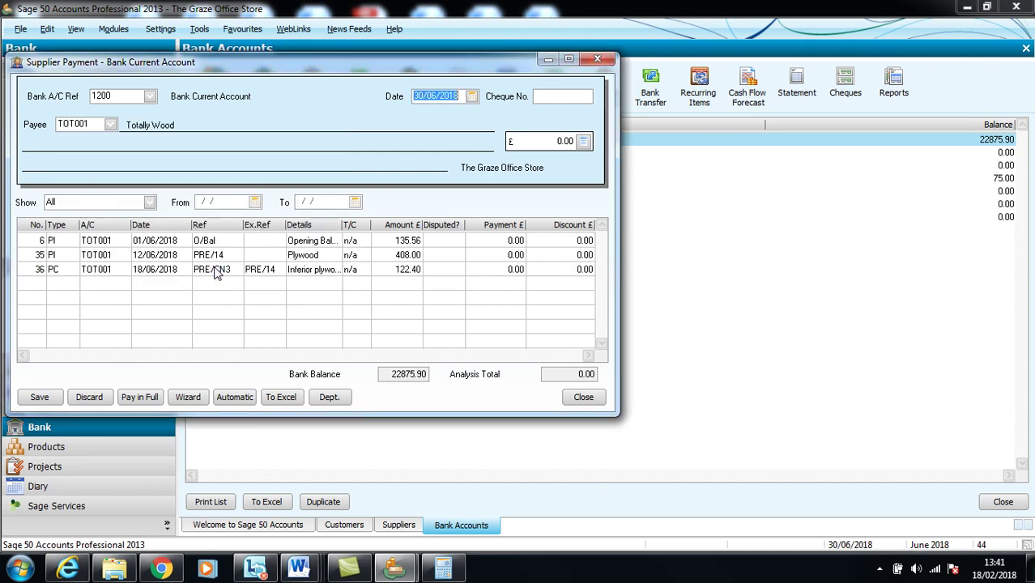
{"action": "type", "text": "29/06/2018"}
{"action": "key", "text": "Tab"}
{"action": "type", "text": "000295"}
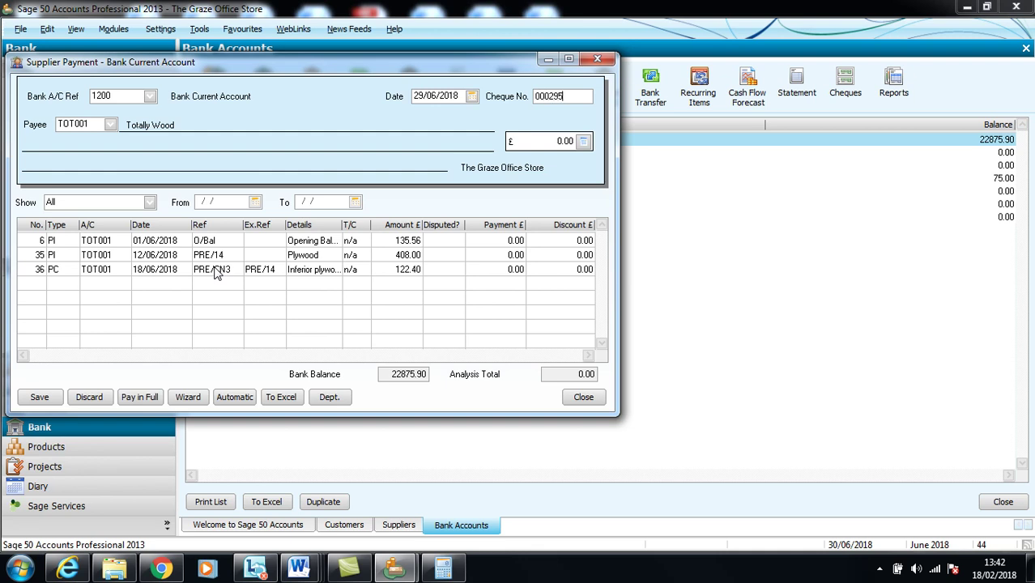
{"action": "key", "text": "Tab"}
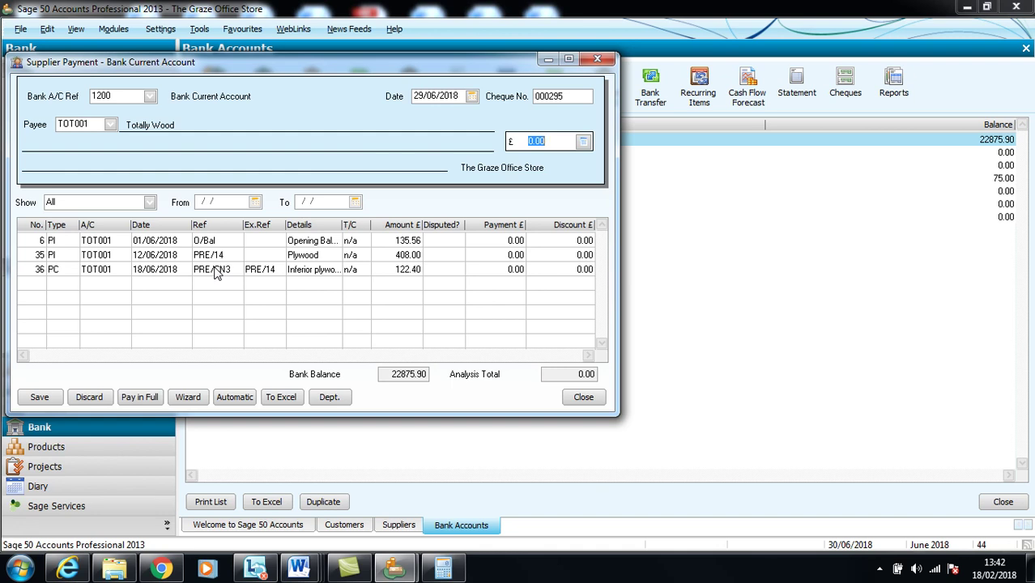
Step: Pay Totally Wood's opening balance, invoice PRE/14 and credit PRE/CN3 in full, then save and close the supplier payments
{"action": "left_click", "coordinate": [484, 240]}
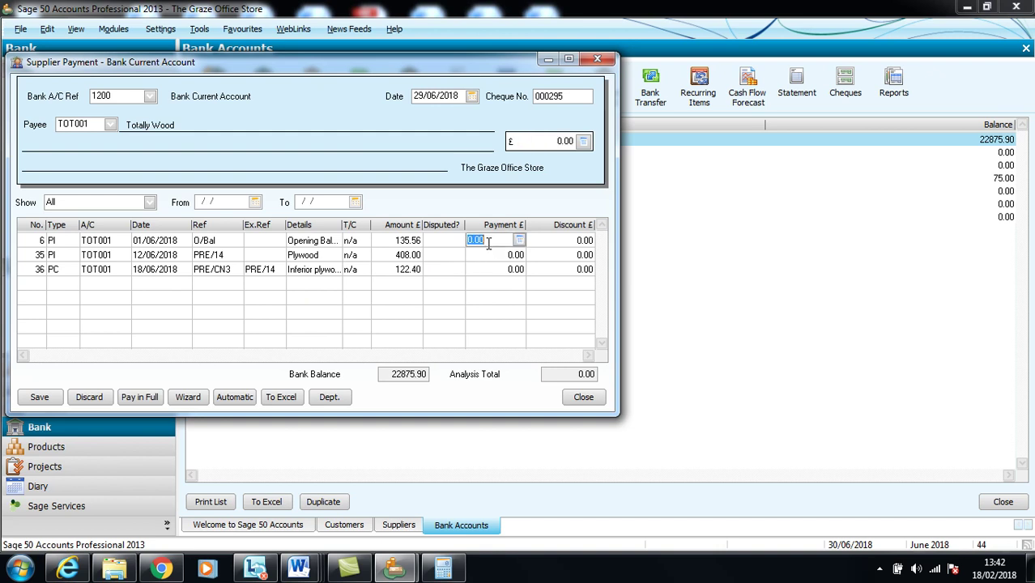
{"action": "left_click", "coordinate": [152, 400]}
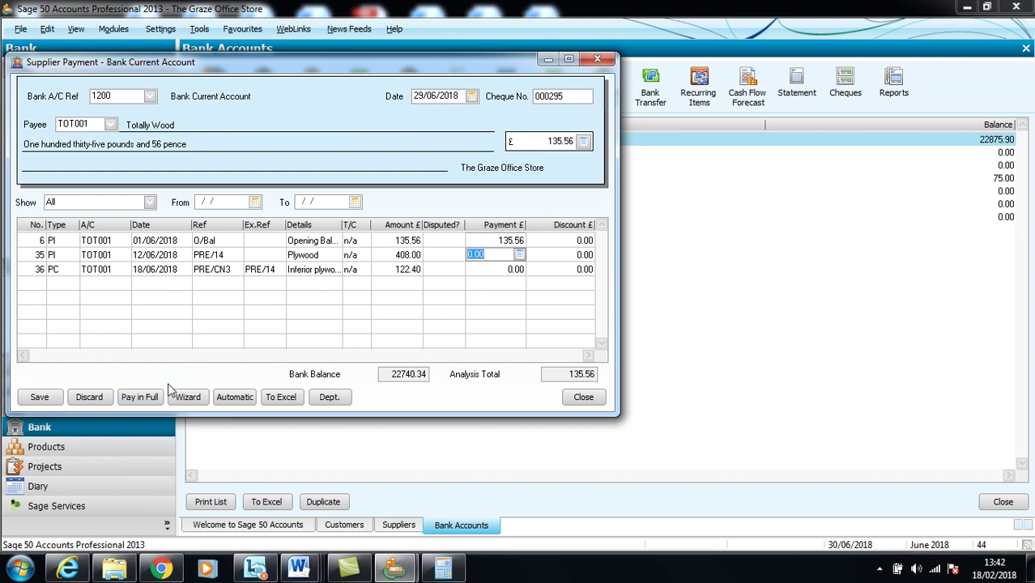
{"action": "left_click", "coordinate": [140, 397]}
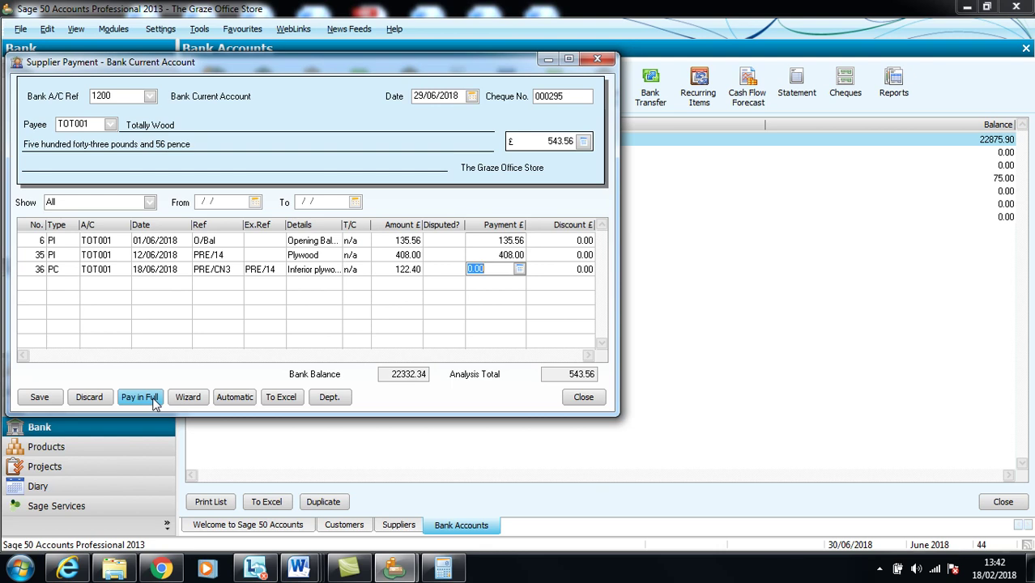
{"action": "left_click", "coordinate": [154, 404]}
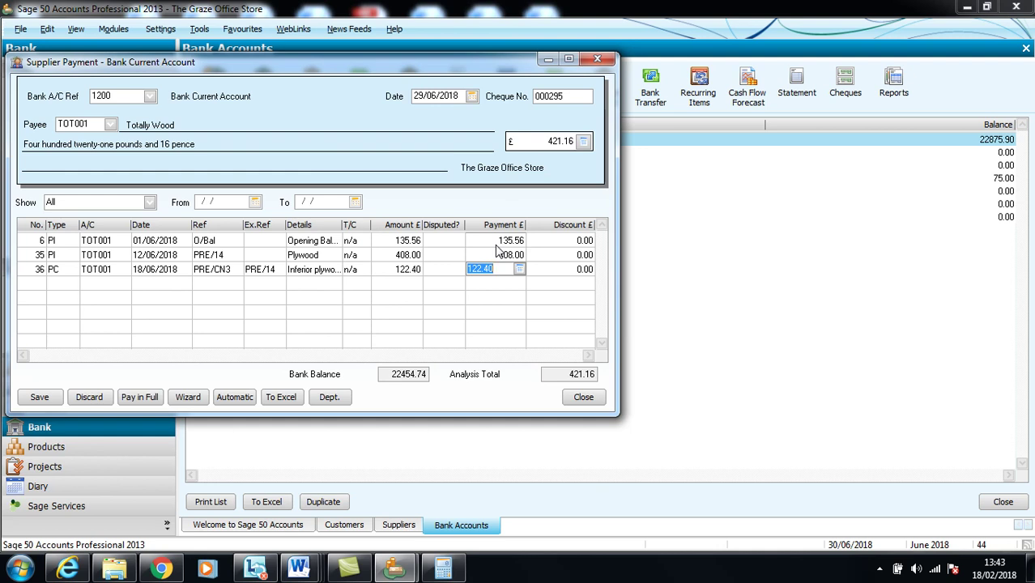
{"action": "left_click", "coordinate": [57, 398]}
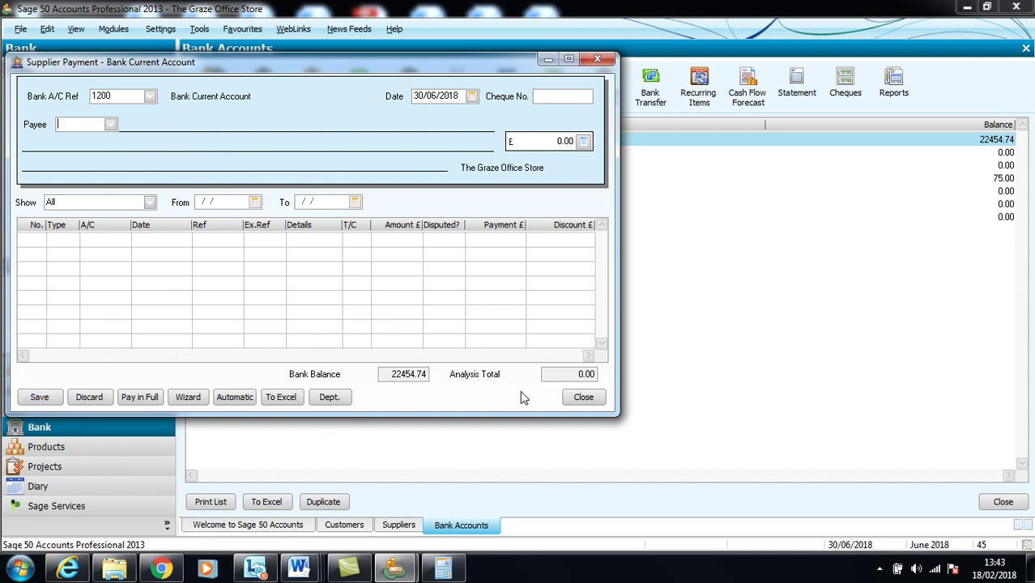
{"action": "left_click", "coordinate": [580, 404]}
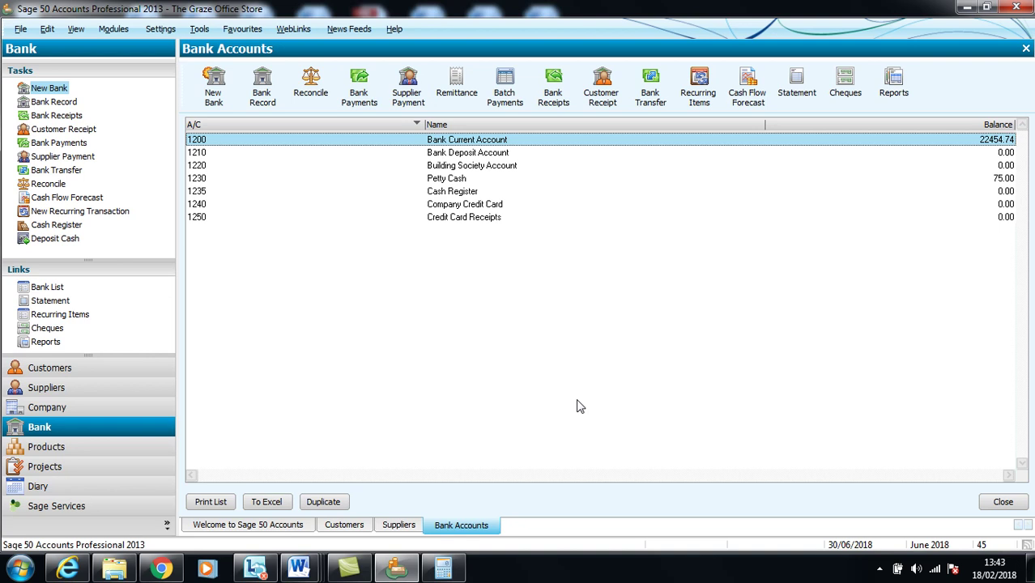
Step: Start a bank payment from the Bank Current Account dated 30/06/2018 with reference 000296
{"action": "left_click", "coordinate": [359, 98]}
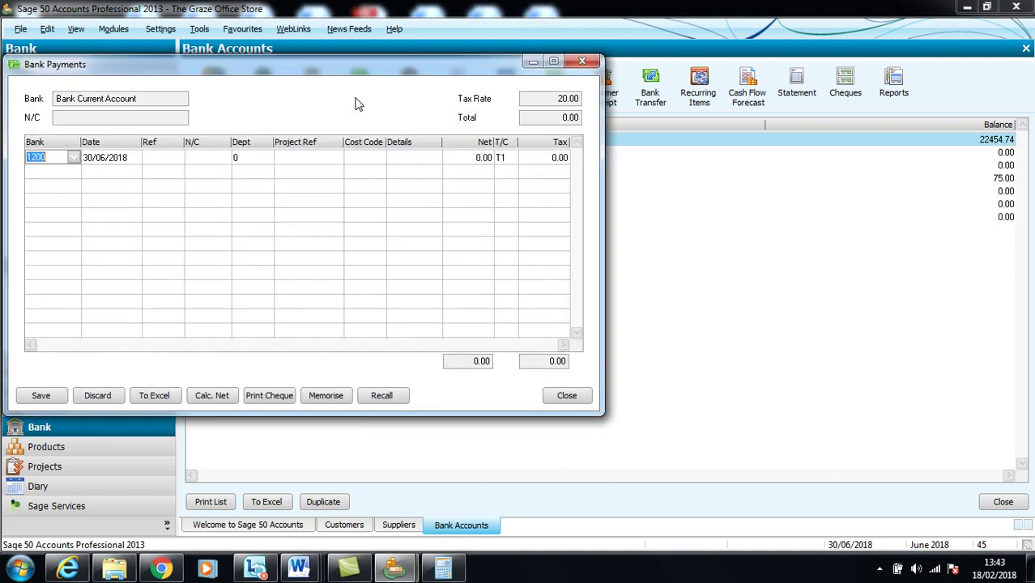
{"action": "key", "text": "Tab"}
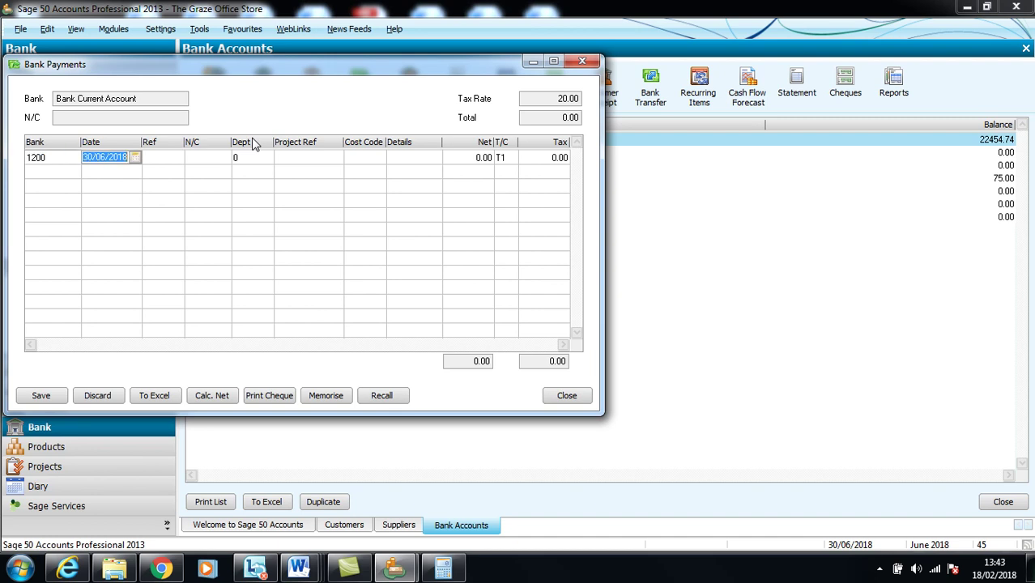
{"action": "key", "text": "Tab"}
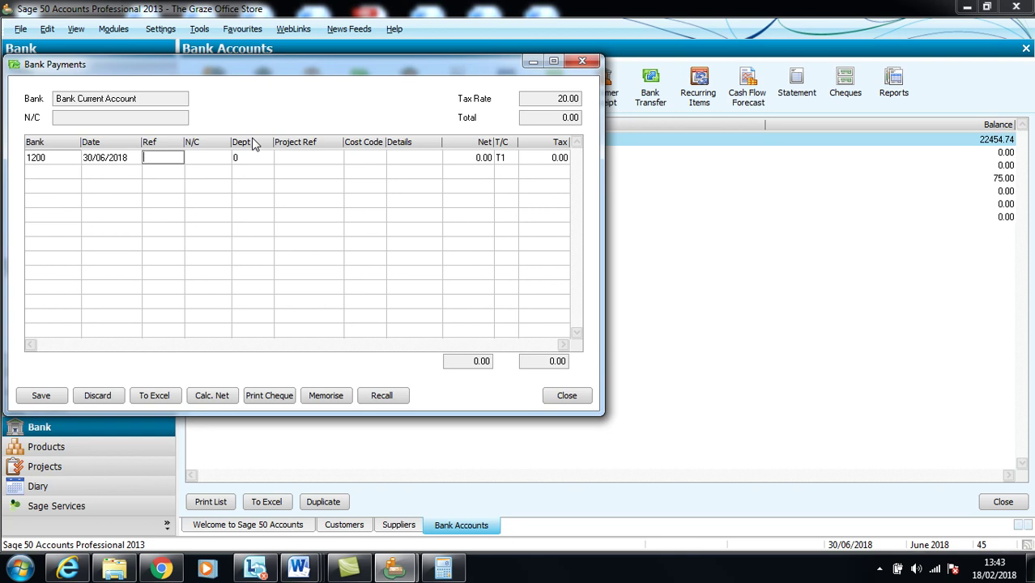
{"action": "type", "text": "000296"}
{"action": "key", "text": "Tab"}
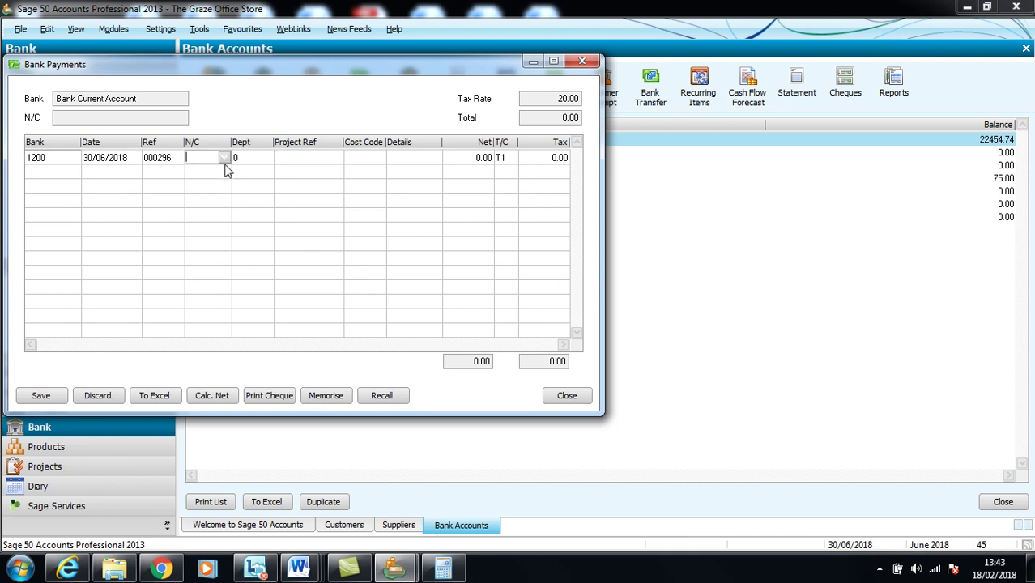
Step: Assign the payment to nominal code 7800, Repairs and Renewals, from the nominal ledger sorted by name
{"action": "left_click", "coordinate": [226, 160]}
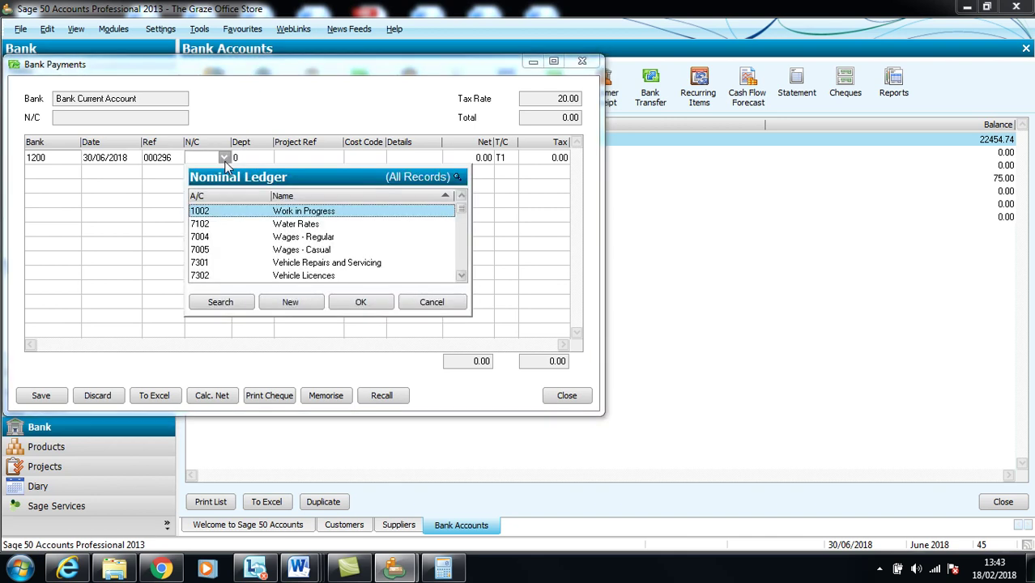
{"action": "left_click", "coordinate": [297, 197]}
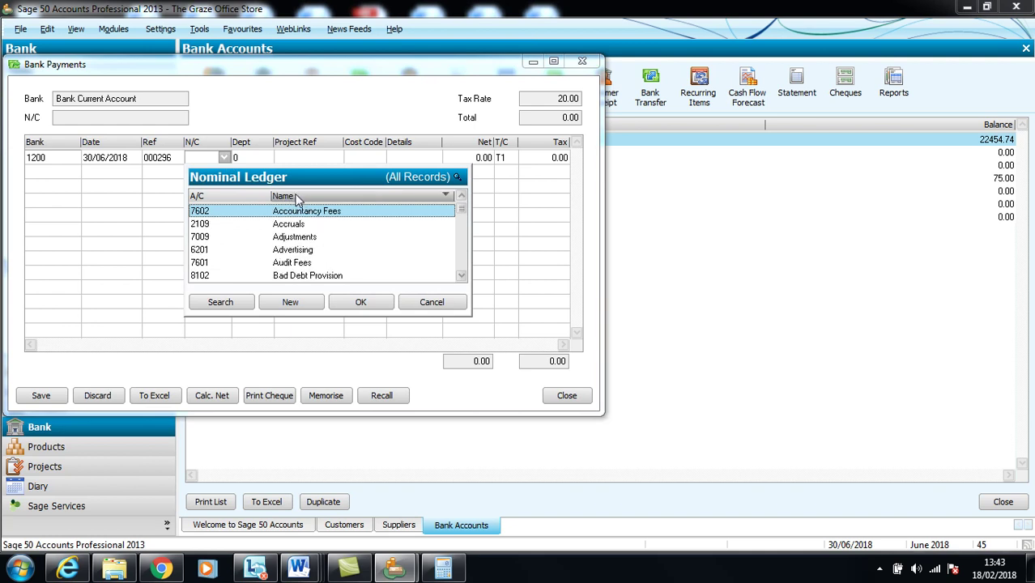
{"action": "left_click", "coordinate": [298, 198]}
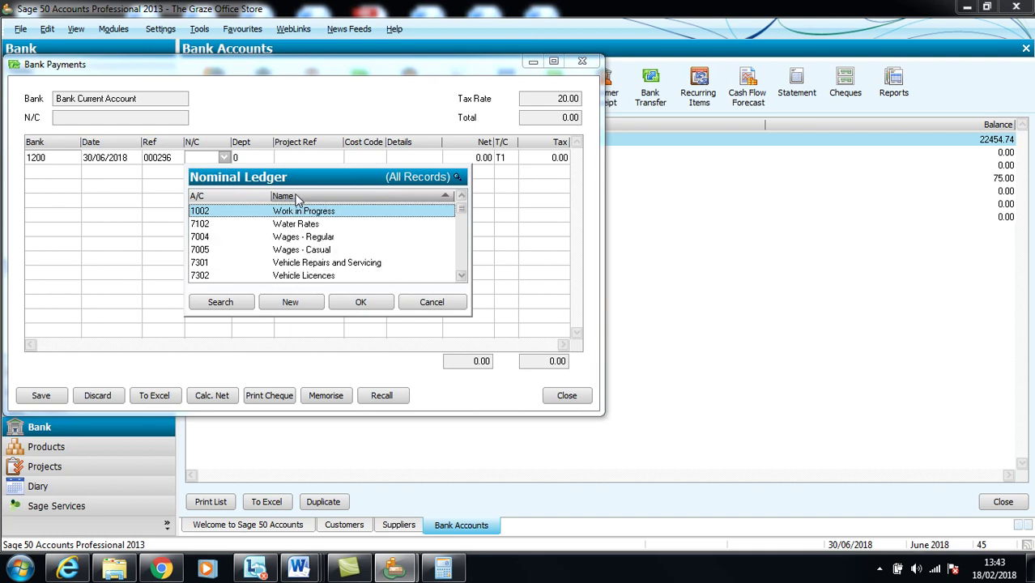
{"action": "left_click", "coordinate": [401, 195]}
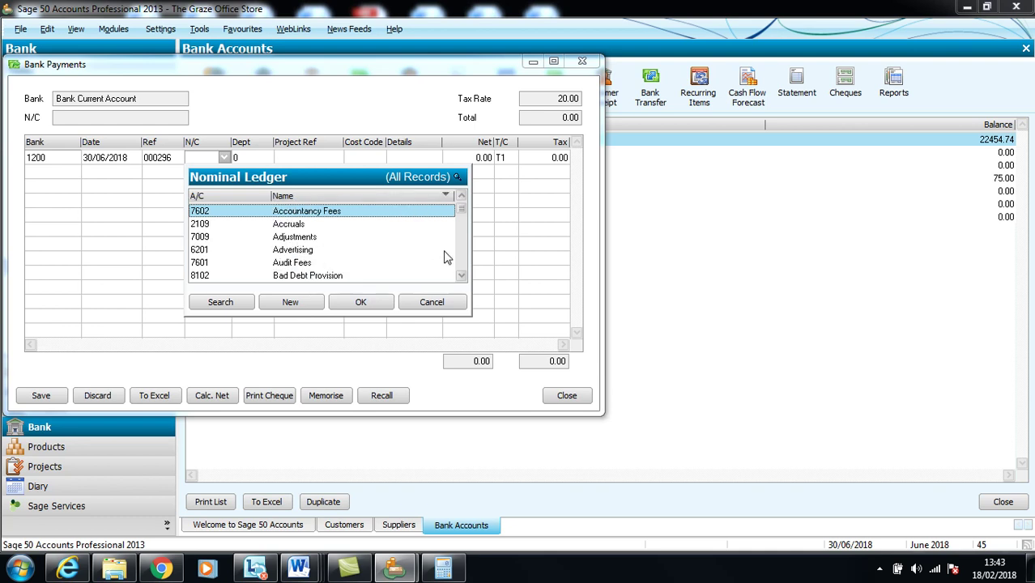
{"action": "scroll", "coordinate": [458, 261], "scroll_direction": "down", "scroll_amount": 20}
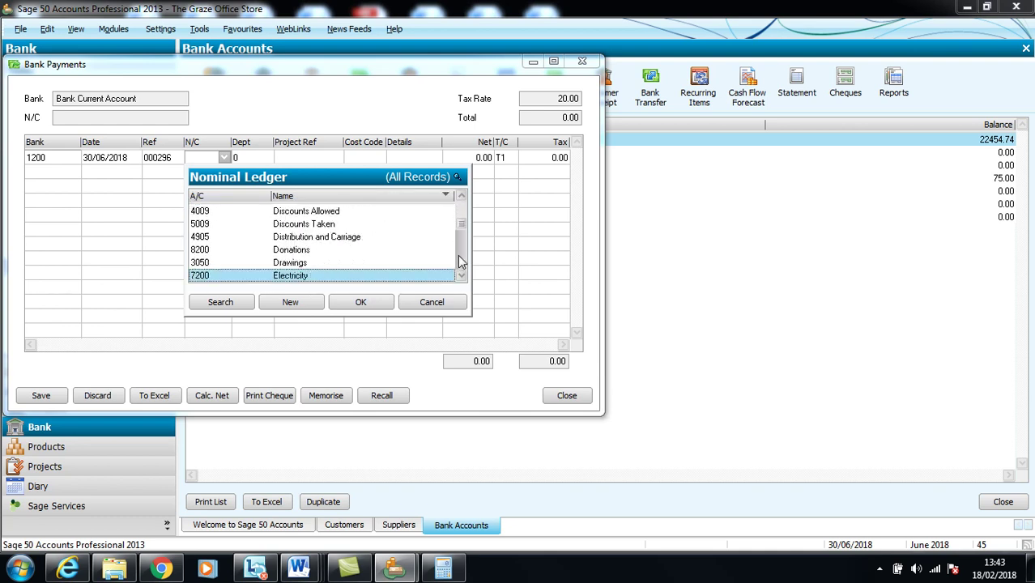
{"action": "scroll", "coordinate": [459, 261], "scroll_direction": "down", "scroll_amount": 4}
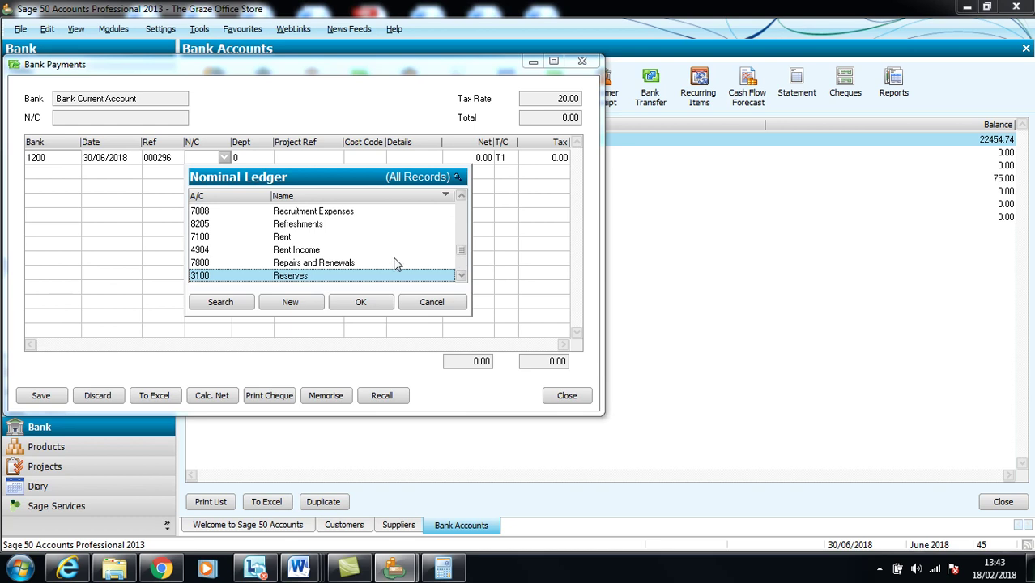
{"action": "left_click", "coordinate": [355, 263]}
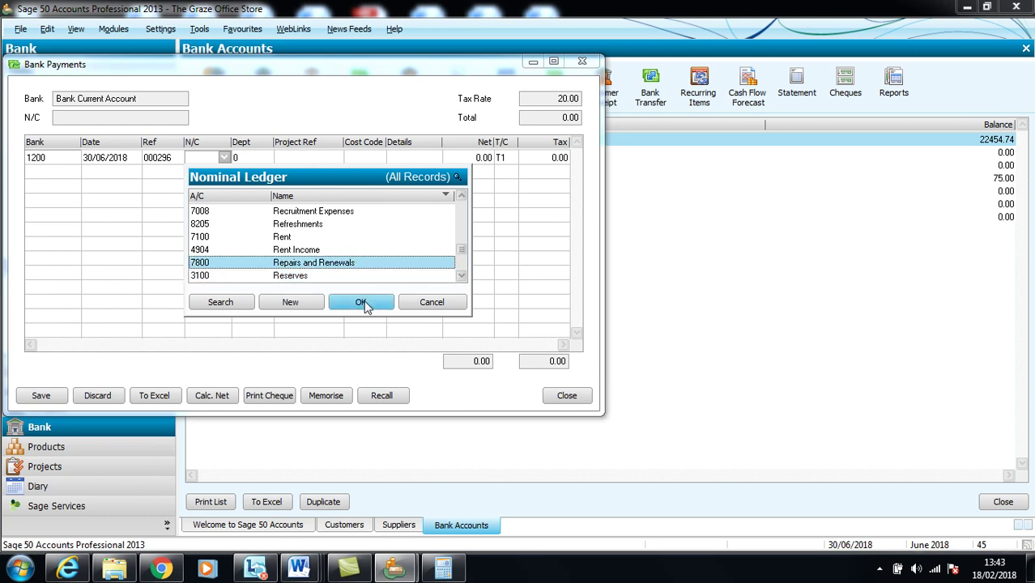
{"action": "left_click", "coordinate": [361, 302]}
Step: Enter the repair details and a gross amount of 450, calculate the net, then save the payment and close bank payments
{"action": "key", "text": "Tab"}
{"action": "key", "text": "Tab"}
{"action": "key", "text": "Tab"}
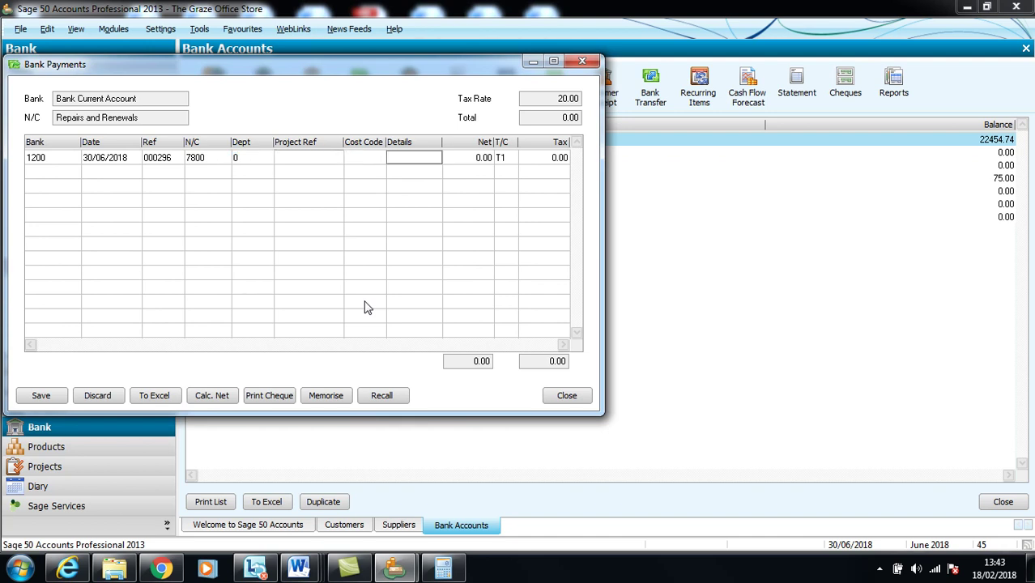
{"action": "type", "text": "R"}
{"action": "key", "text": "Tab"}
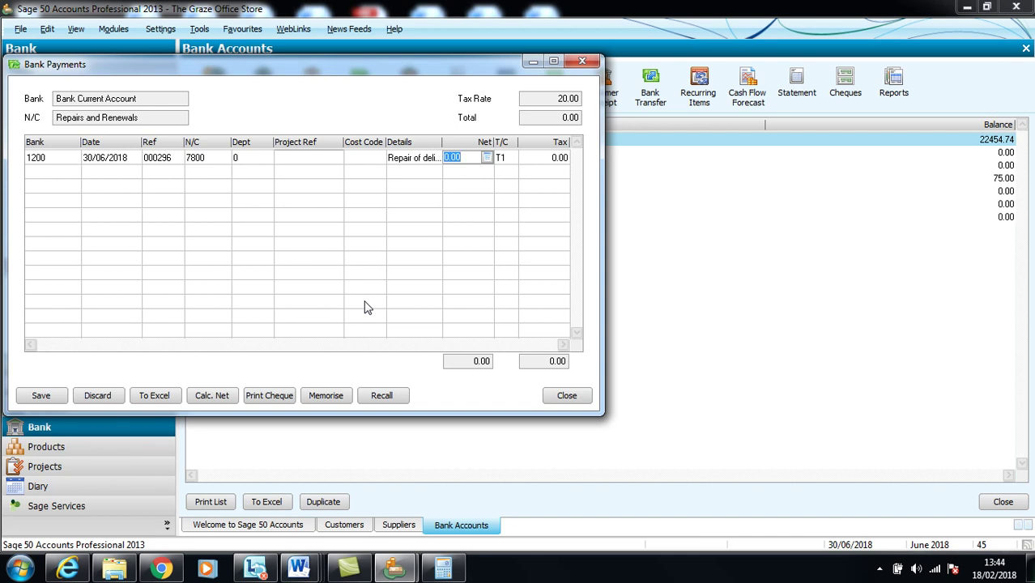
{"action": "type", "text": "450"}
{"action": "left_click", "coordinate": [217, 396]}
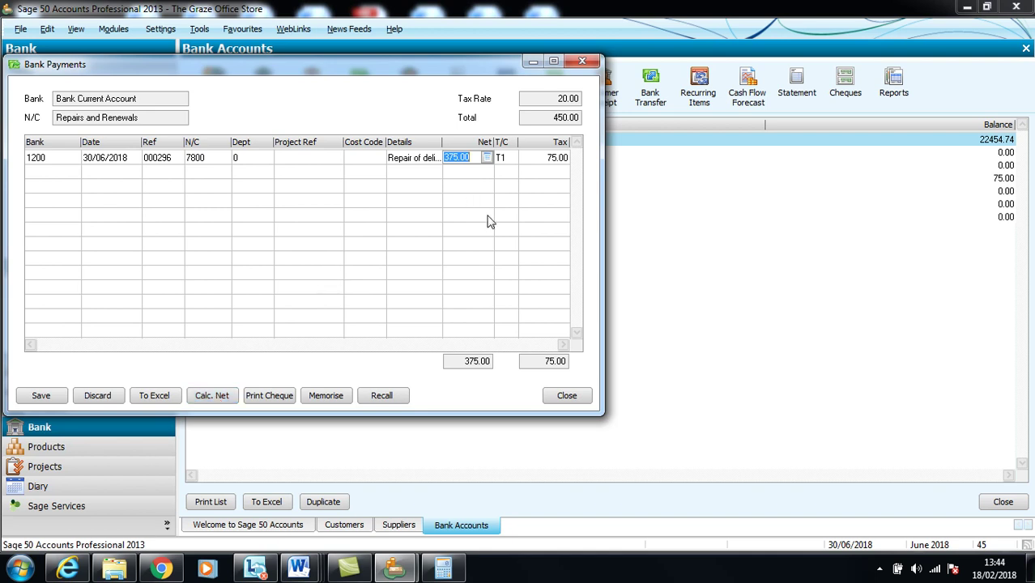
{"action": "left_click", "coordinate": [59, 398]}
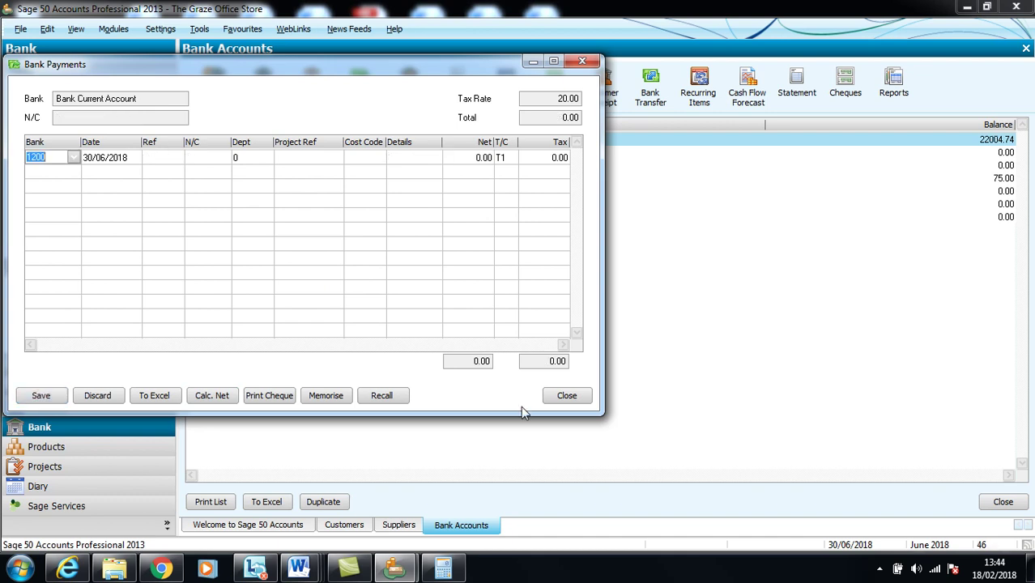
{"action": "left_click", "coordinate": [567, 396]}
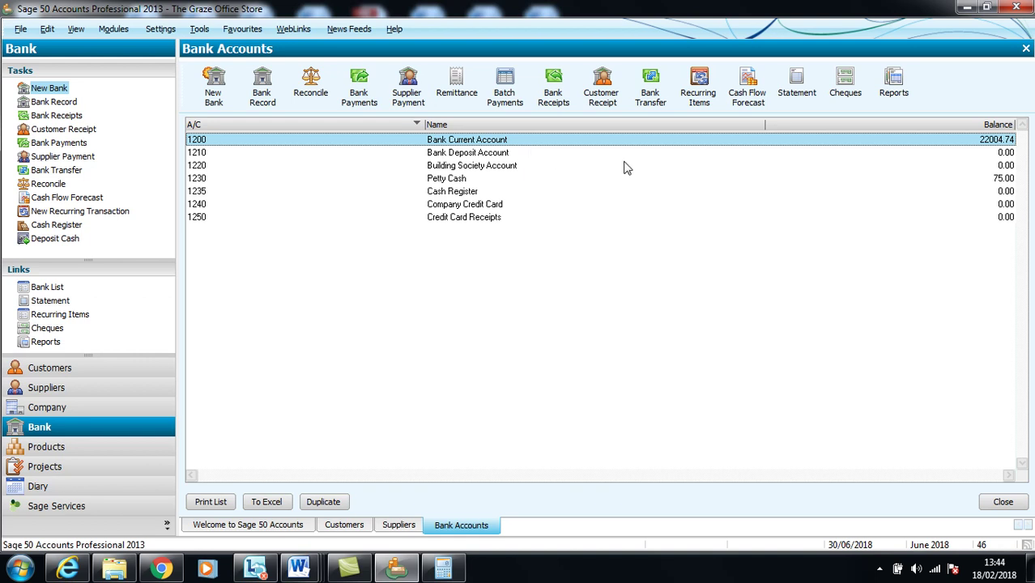
Step: Add a recurring bank payment entry using bank account 1200, Bank Current Account
{"action": "left_click", "coordinate": [695, 94]}
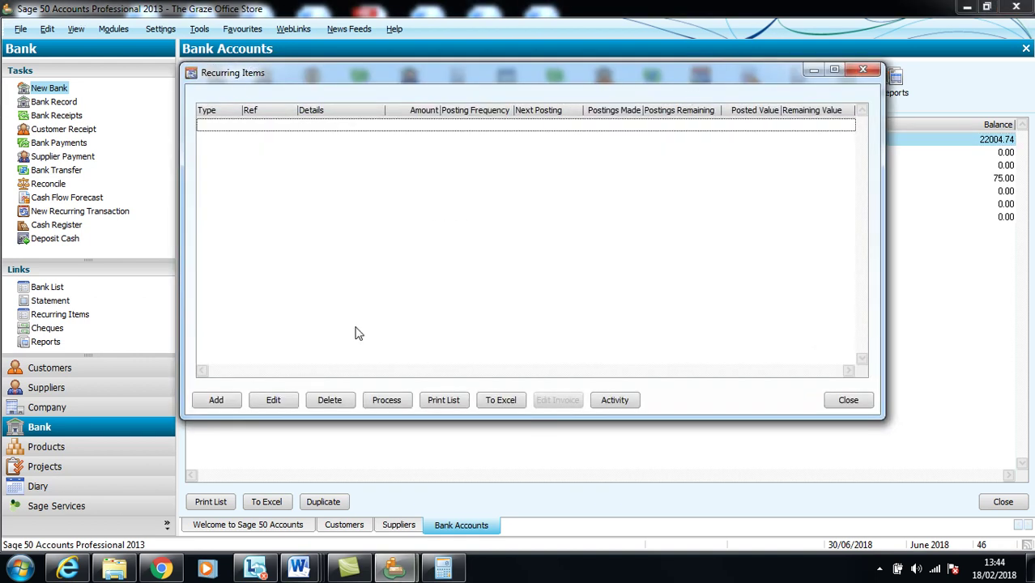
{"action": "left_click", "coordinate": [216, 400]}
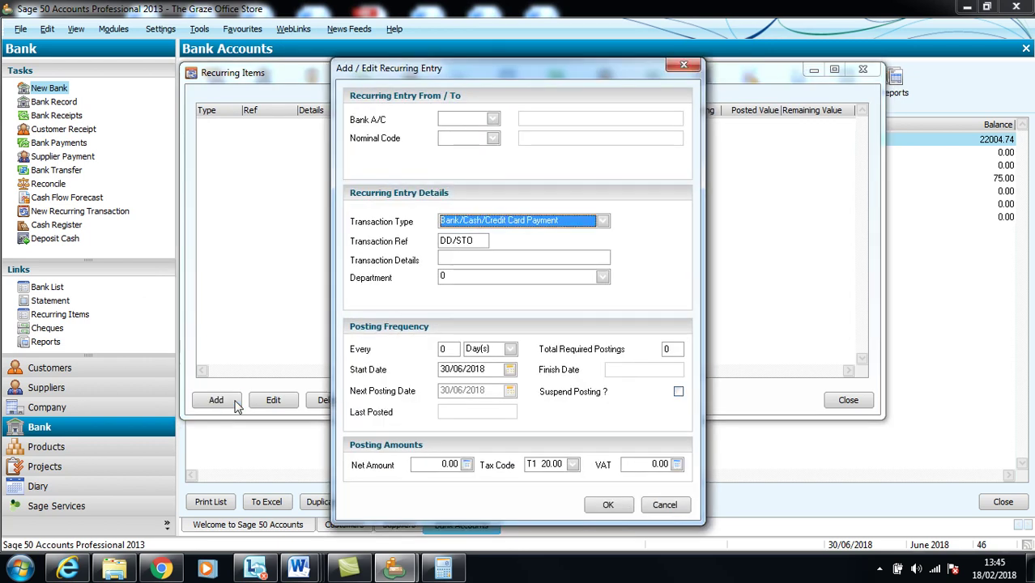
{"action": "left_click", "coordinate": [493, 119]}
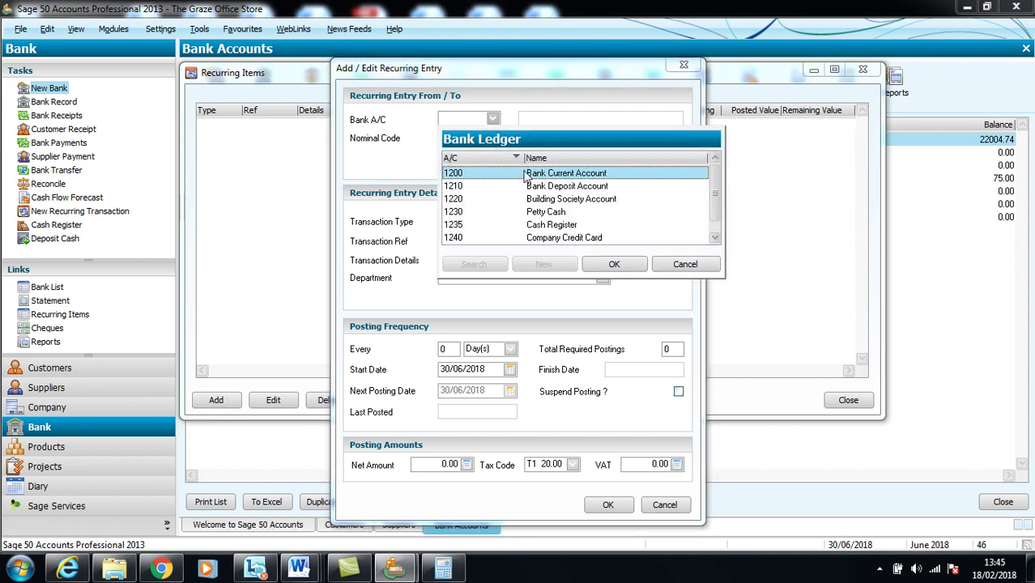
{"action": "left_click", "coordinate": [601, 262]}
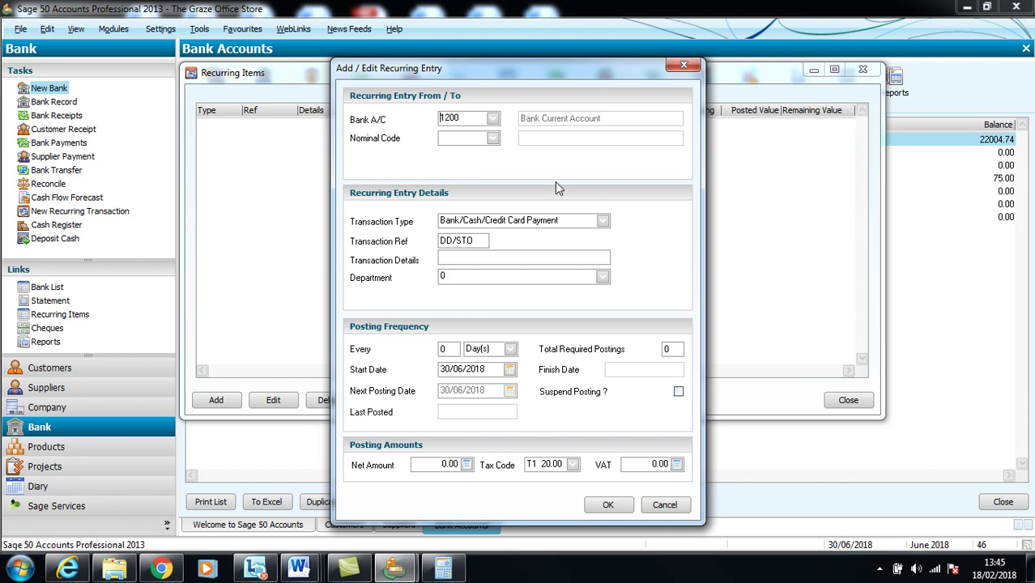
Step: Set the recurring entry's nominal code to 7100, Rent
{"action": "left_click", "coordinate": [492, 139]}
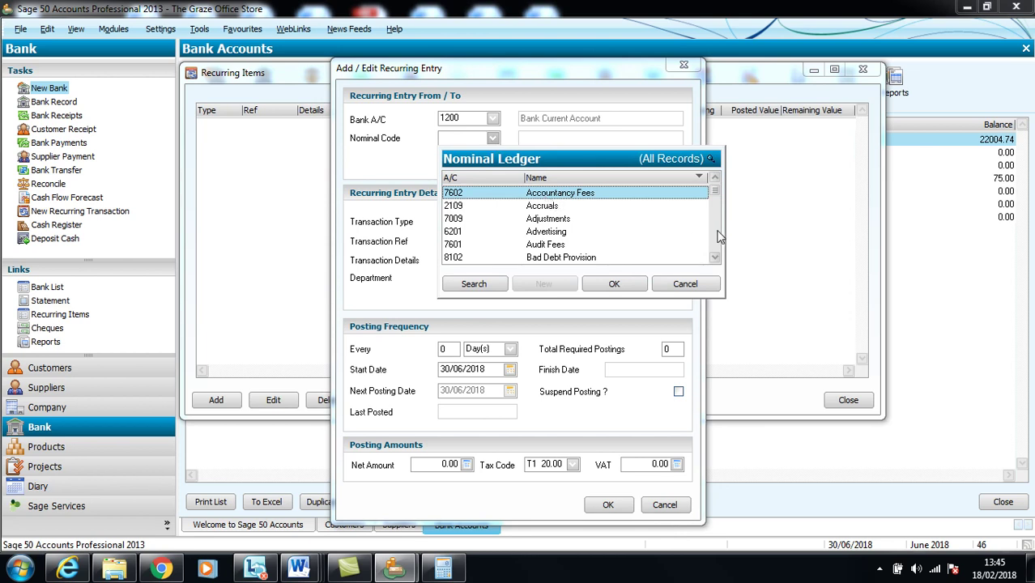
{"action": "scroll", "coordinate": [720, 236], "scroll_direction": "down", "scroll_amount": 4}
{"action": "scroll", "coordinate": [720, 237], "scroll_direction": "down", "scroll_amount": 13}
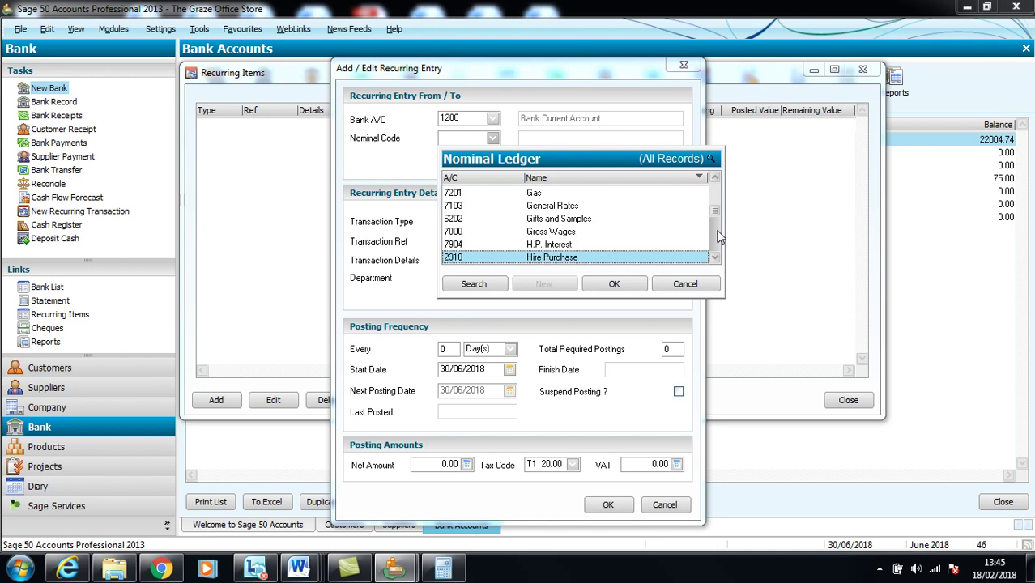
{"action": "scroll", "coordinate": [720, 237], "scroll_direction": "down", "scroll_amount": 14}
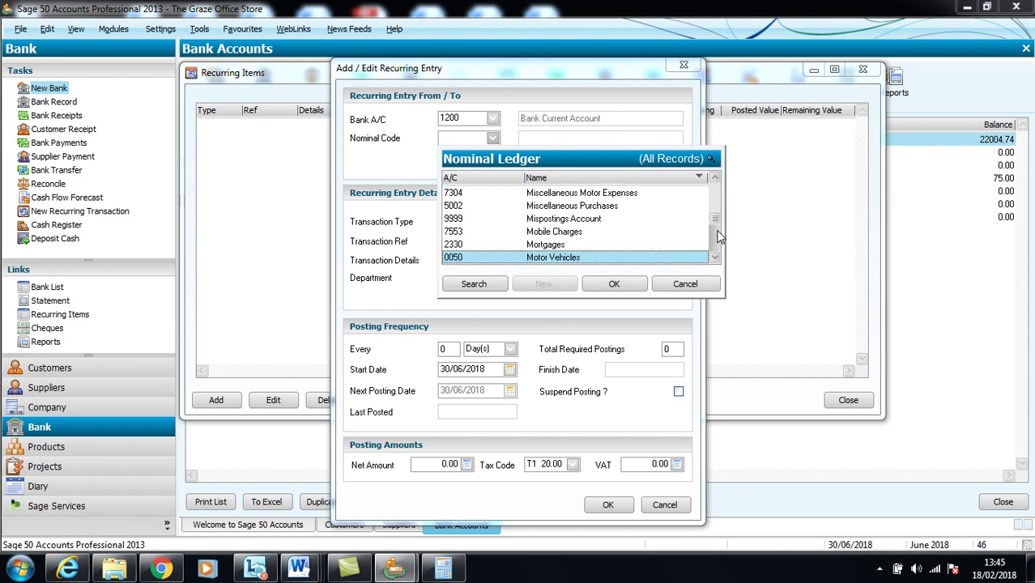
{"action": "scroll", "coordinate": [720, 237], "scroll_direction": "down", "scroll_amount": 8}
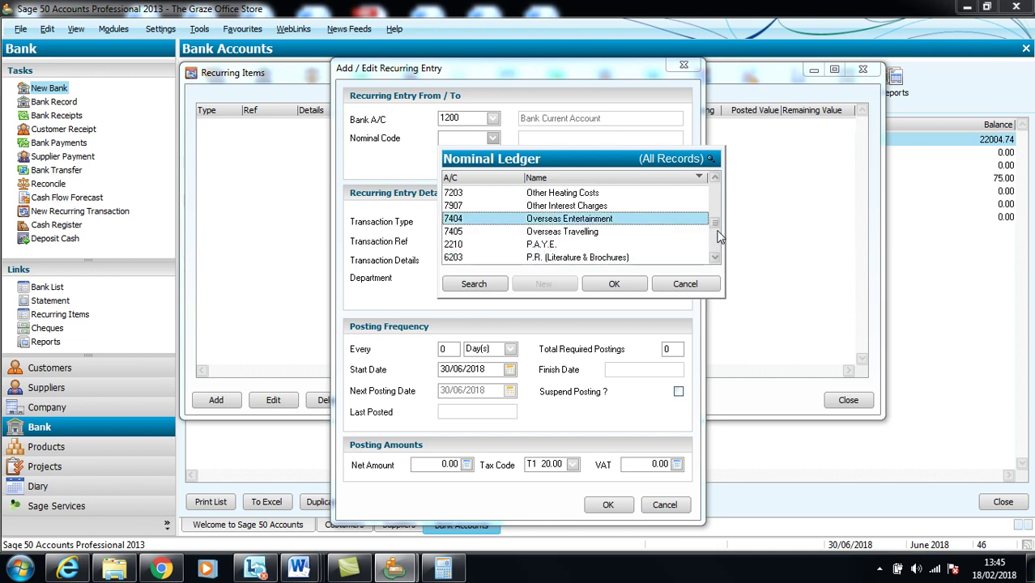
{"action": "scroll", "coordinate": [720, 237], "scroll_direction": "down", "scroll_amount": 11}
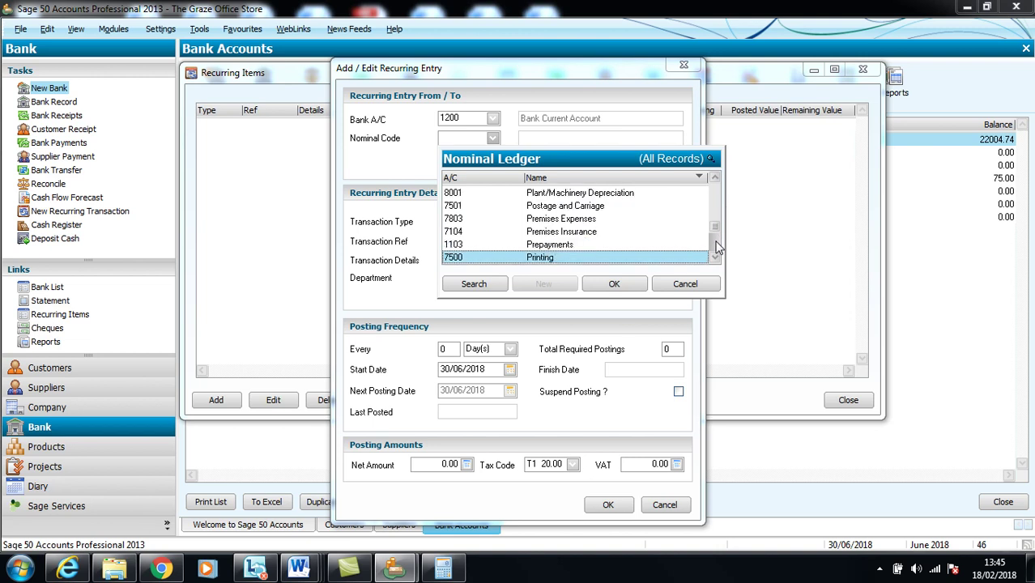
{"action": "scroll", "coordinate": [717, 248], "scroll_direction": "down", "scroll_amount": 8}
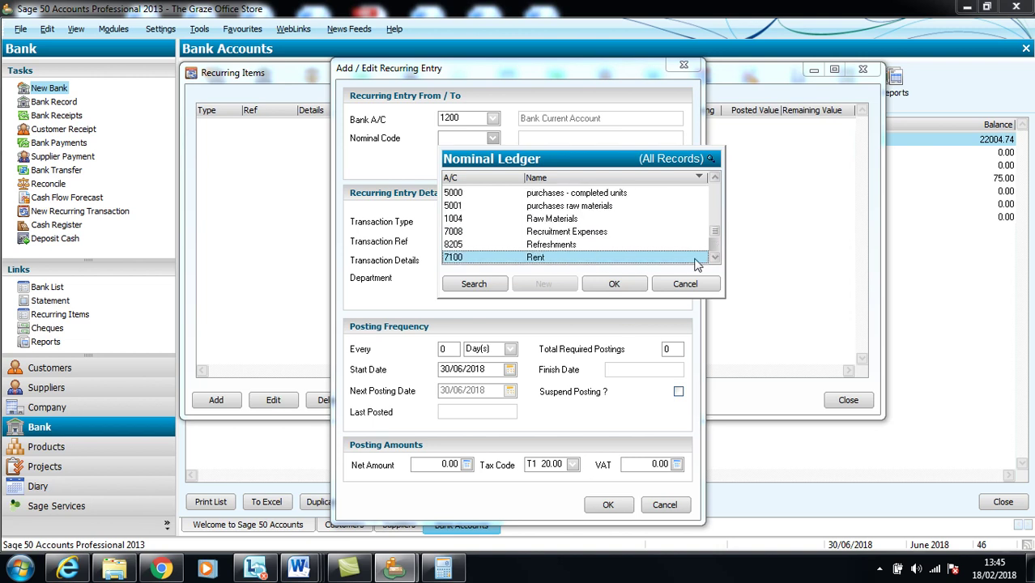
{"action": "left_click", "coordinate": [640, 286]}
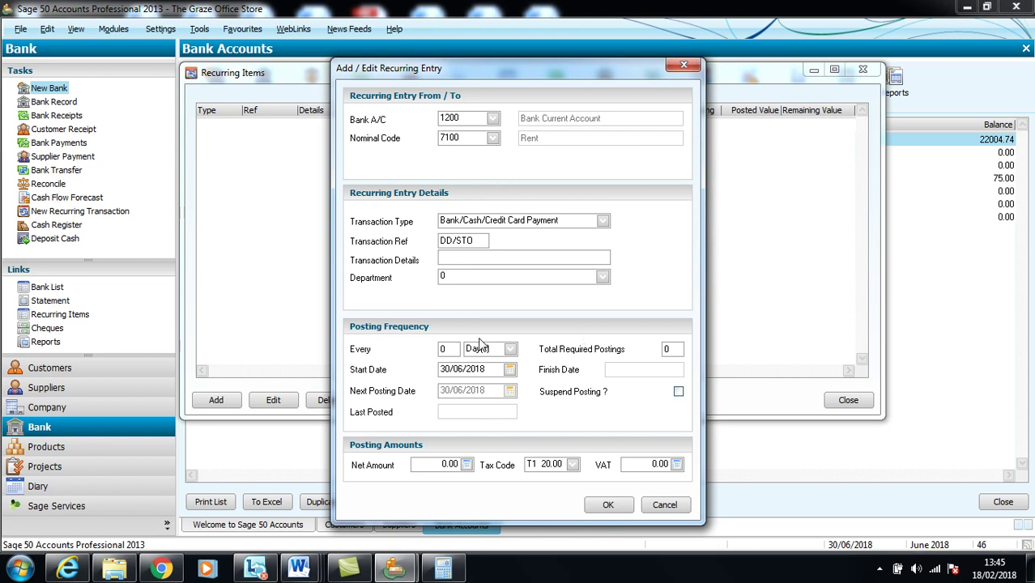
Step: Schedule the rent entry every 1 month for 12 total postings, starting on 01/06/2018
{"action": "left_click", "coordinate": [451, 348]}
{"action": "key", "text": "BackSpace"}
{"action": "type", "text": "1"}
{"action": "left_click", "coordinate": [508, 349]}
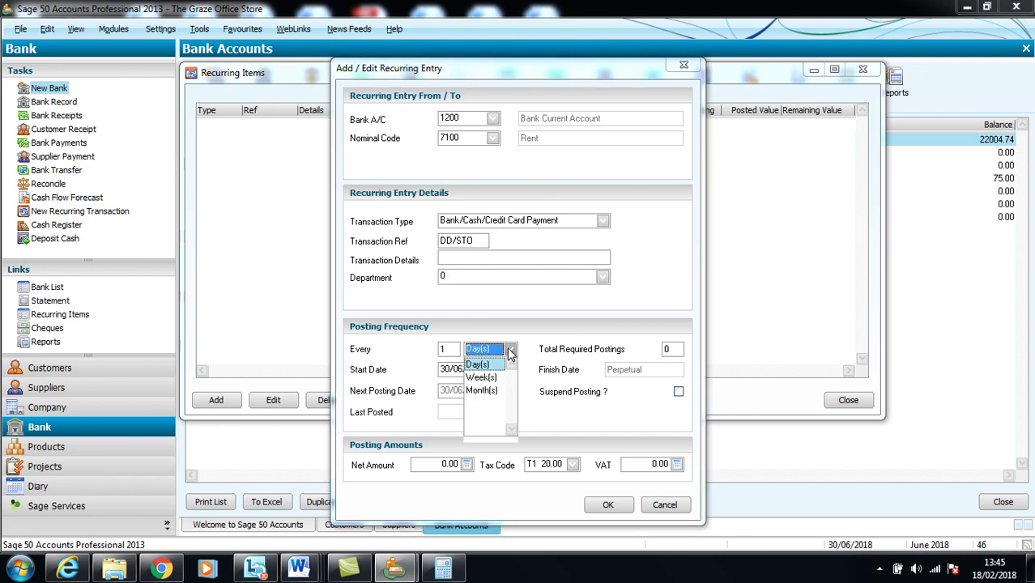
{"action": "left_click", "coordinate": [495, 391]}
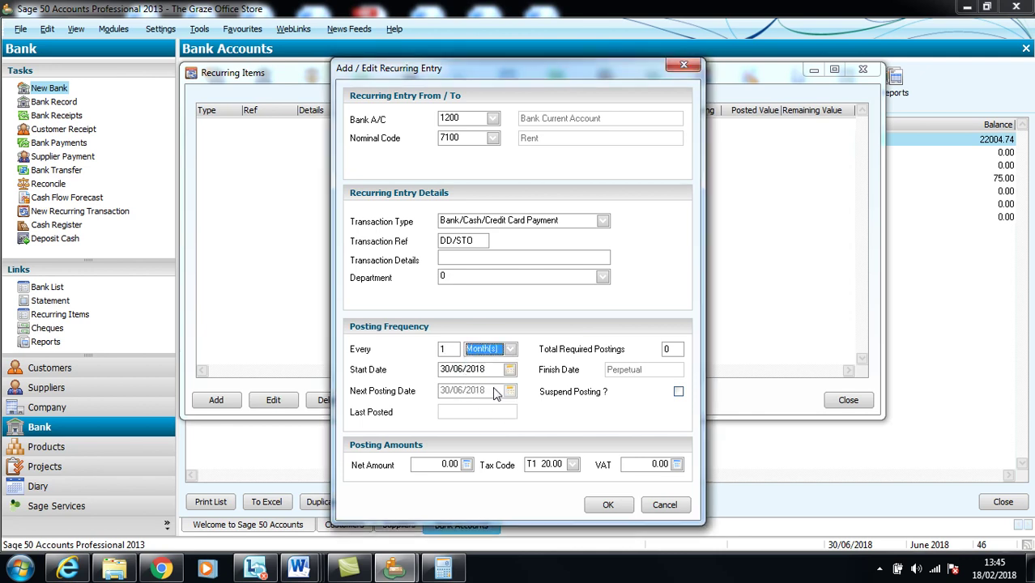
{"action": "left_click", "coordinate": [677, 348]}
{"action": "key", "text": "BackSpace"}
{"action": "type", "text": "12"}
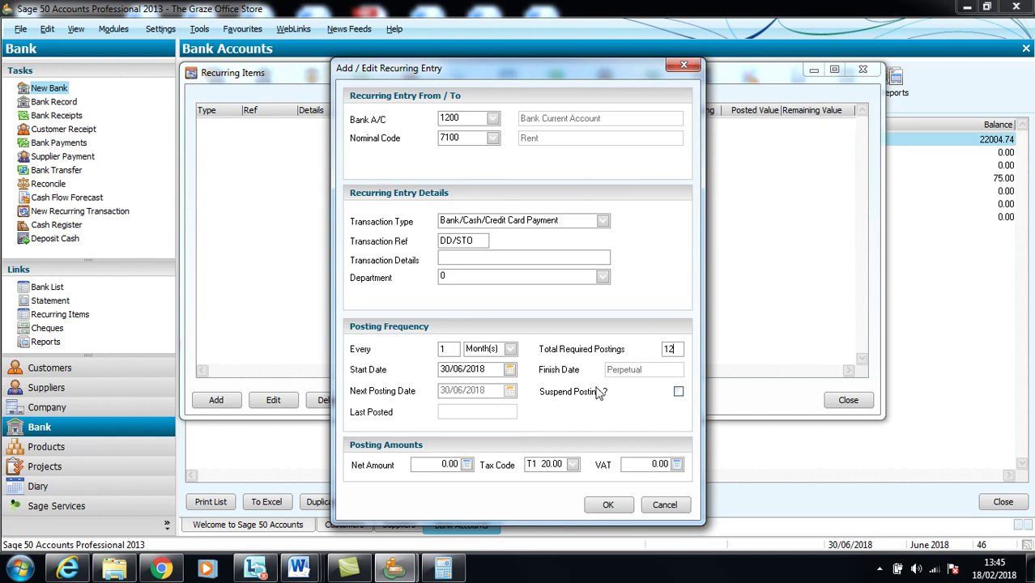
{"action": "left_click", "coordinate": [510, 373]}
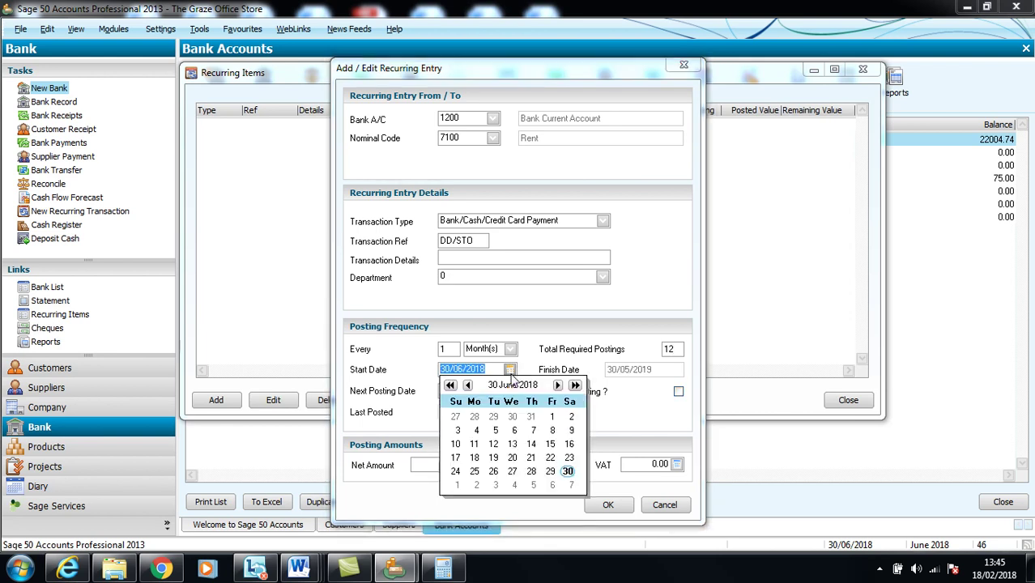
{"action": "left_click", "coordinate": [552, 417]}
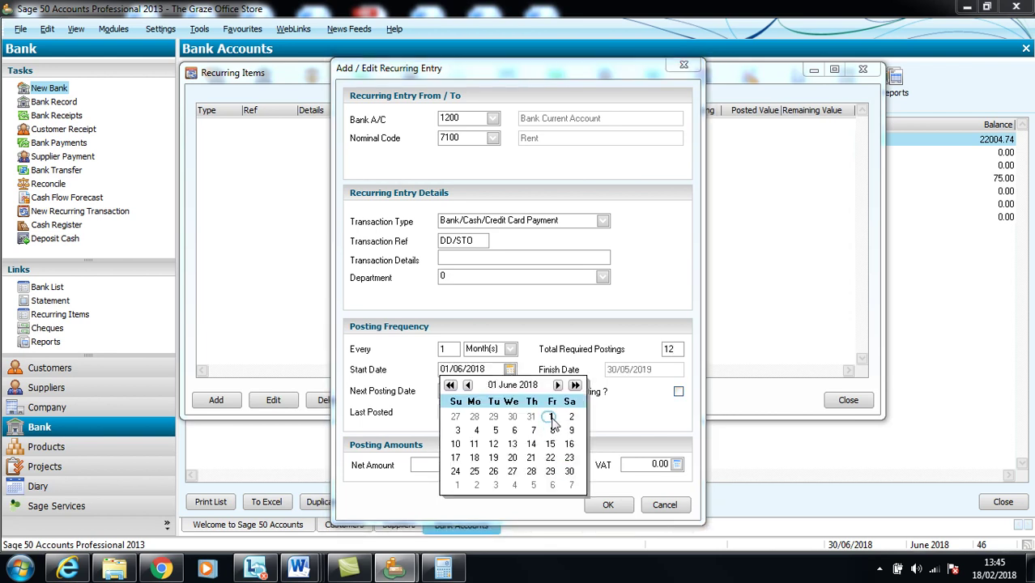
{"action": "left_click", "coordinate": [631, 410]}
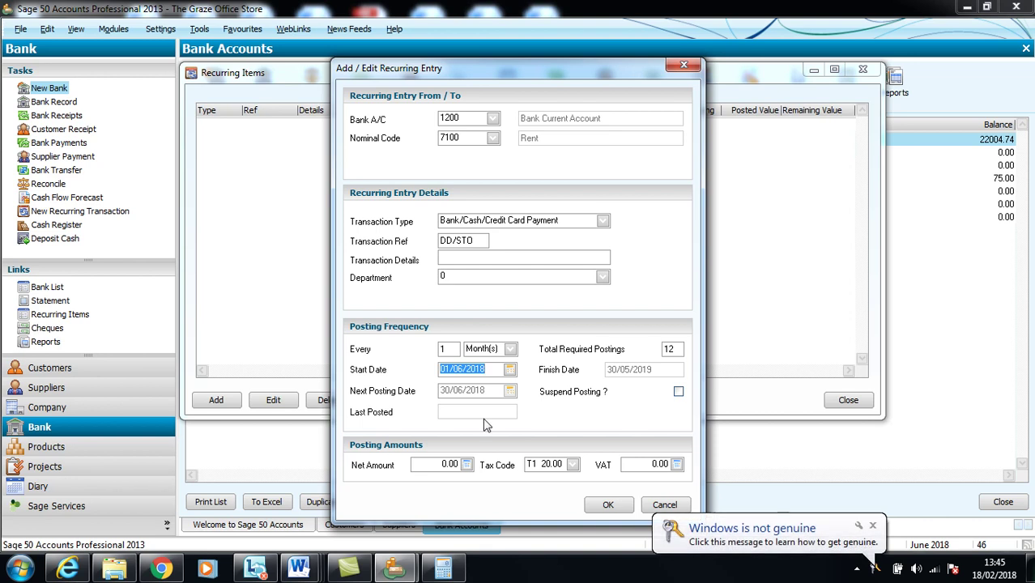
Step: Set the recurring rent entry's net amount to 600.00 with tax code T0, and save the entry
{"action": "left_click", "coordinate": [442, 465]}
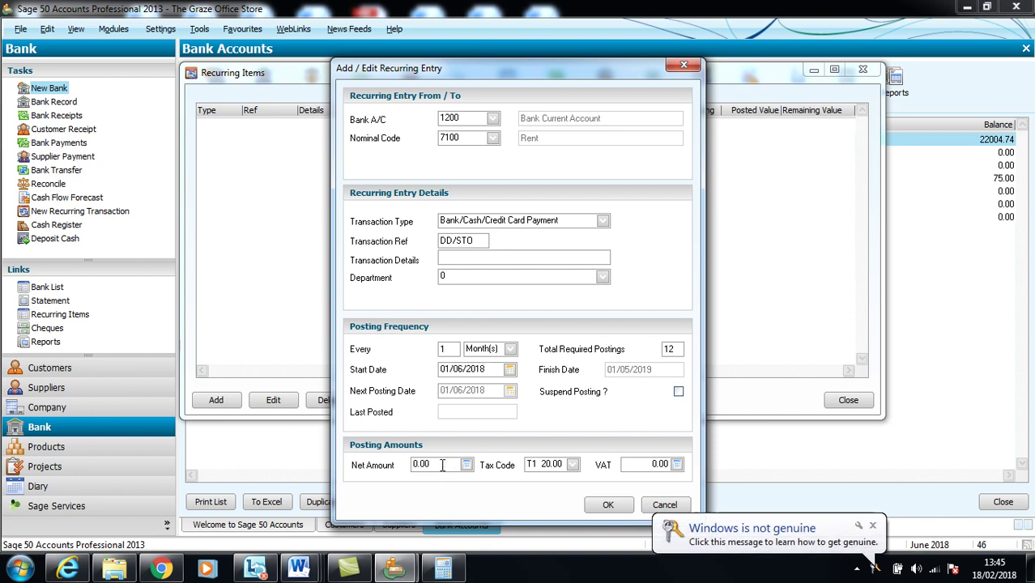
{"action": "type", "text": "60"}
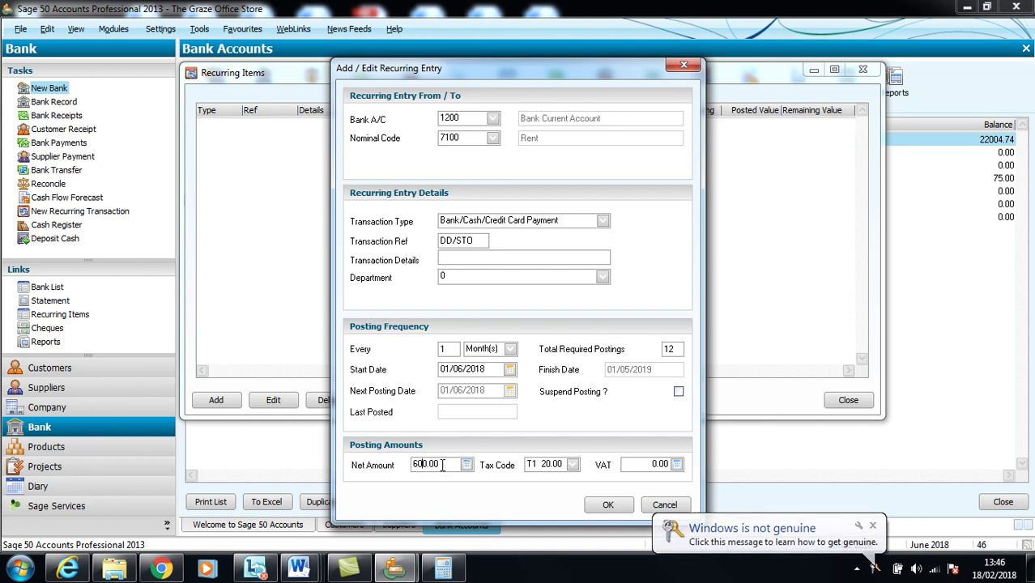
{"action": "left_click", "coordinate": [573, 465]}
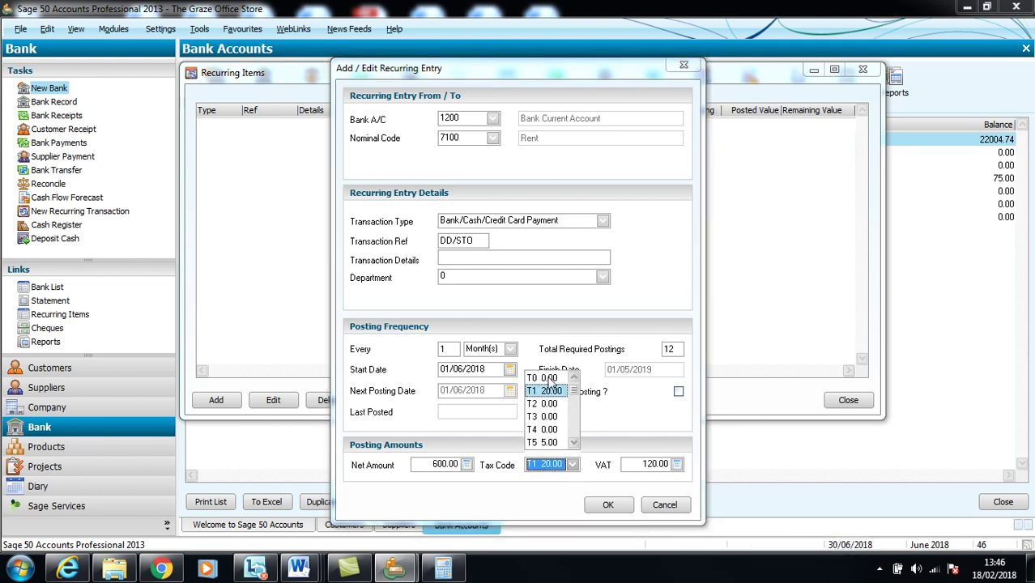
{"action": "left_click", "coordinate": [552, 379]}
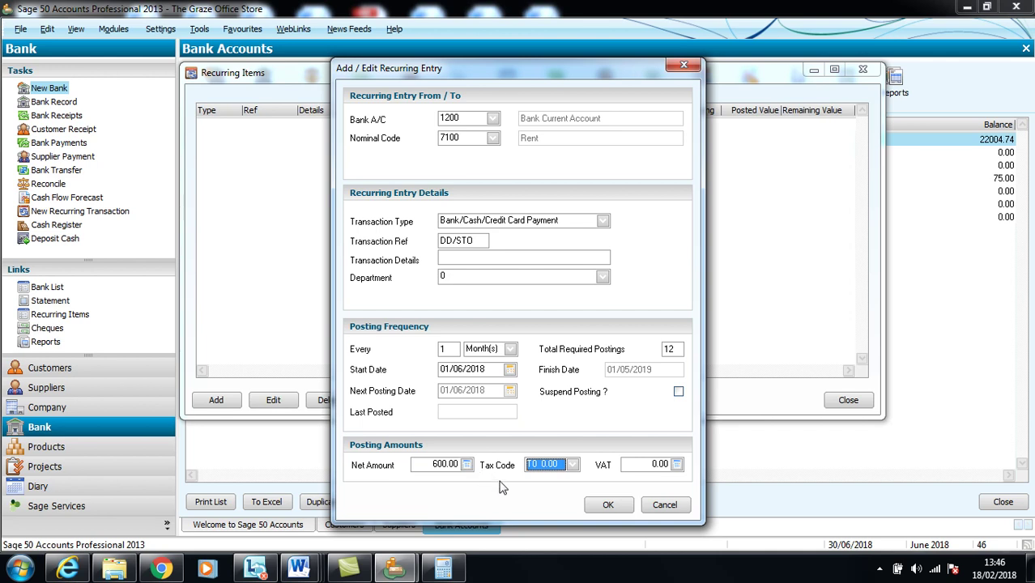
{"action": "left_click", "coordinate": [606, 506]}
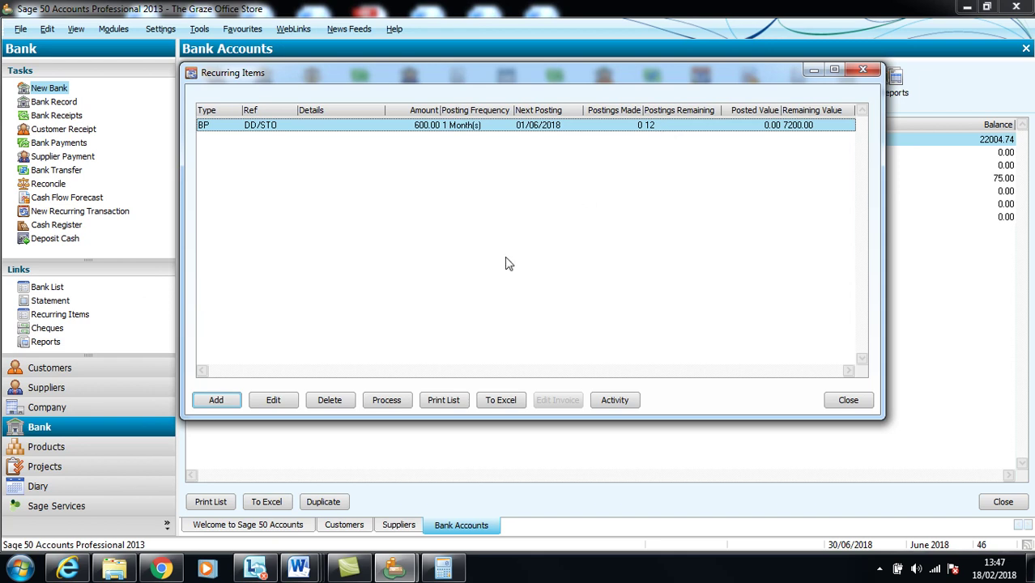
Step: Process and post the recurring rent payment due 01/06/2018, then close the recurring items list
{"action": "left_click", "coordinate": [387, 400]}
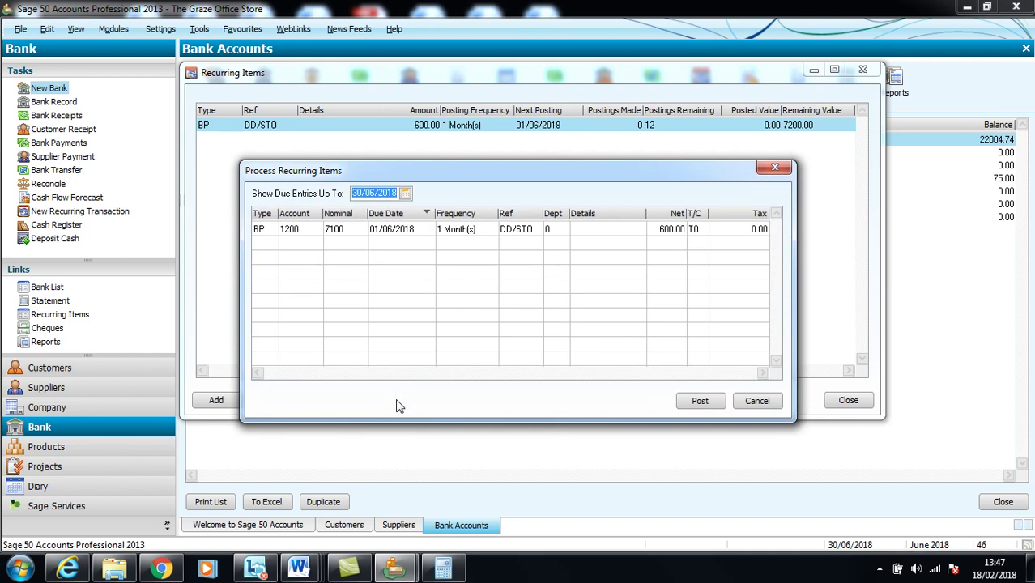
{"action": "left_click", "coordinate": [697, 402]}
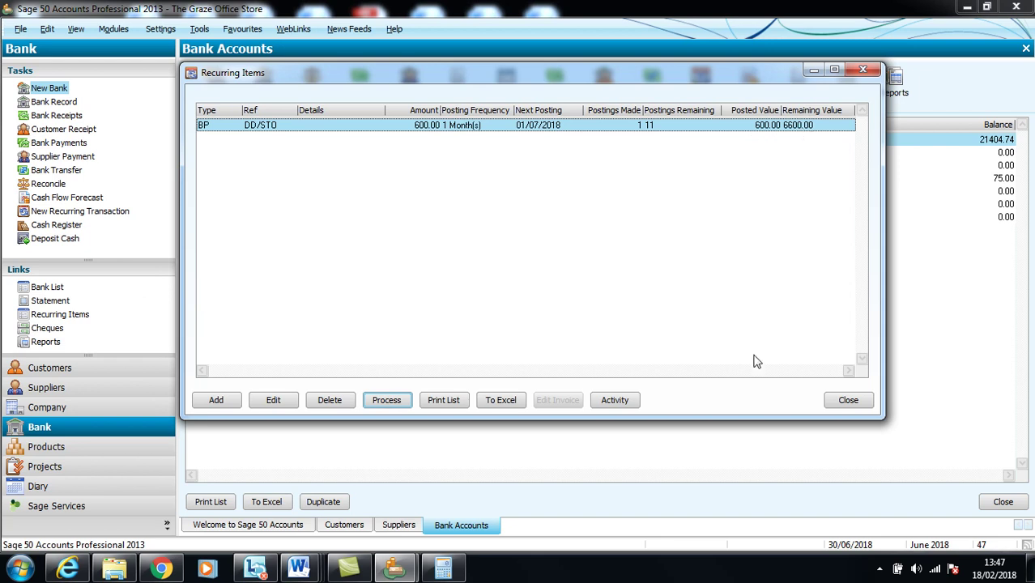
{"action": "left_click", "coordinate": [839, 403]}
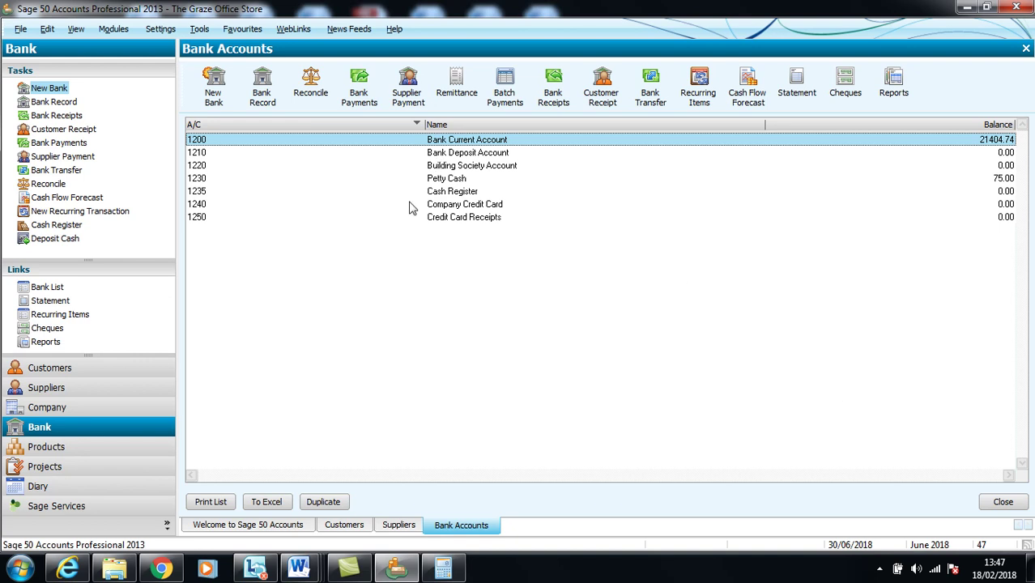
Step: Start a bank payment from account 1230, Petty Cash, dated 09/06/2018 with reference 124
{"action": "left_click", "coordinate": [361, 96]}
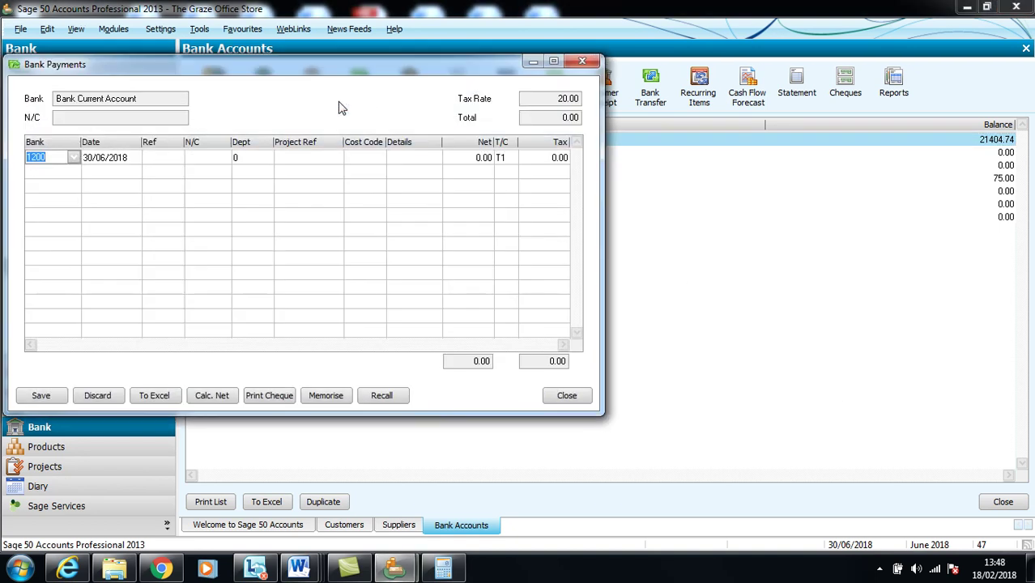
{"action": "left_click", "coordinate": [74, 157]}
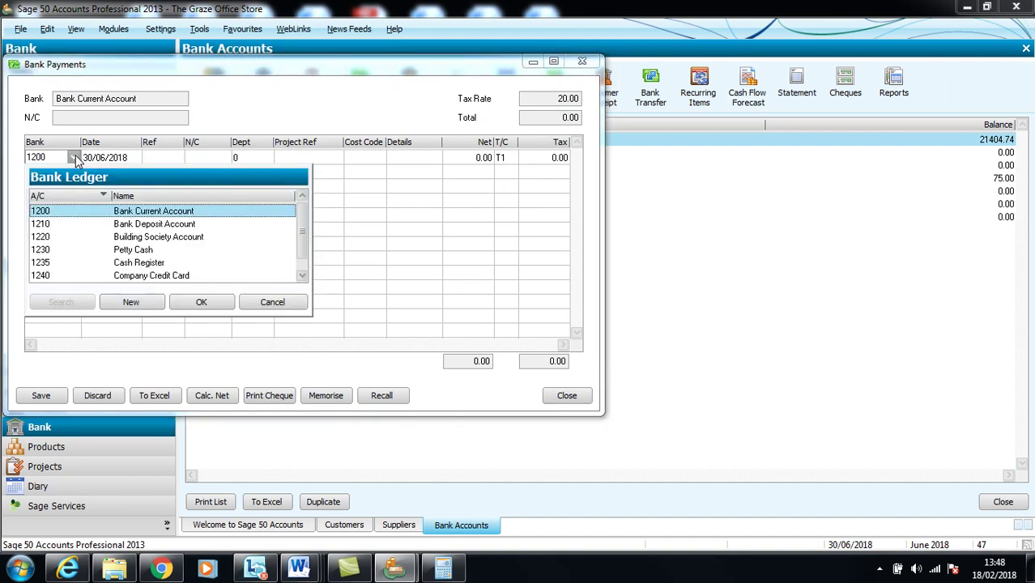
{"action": "left_click", "coordinate": [131, 253]}
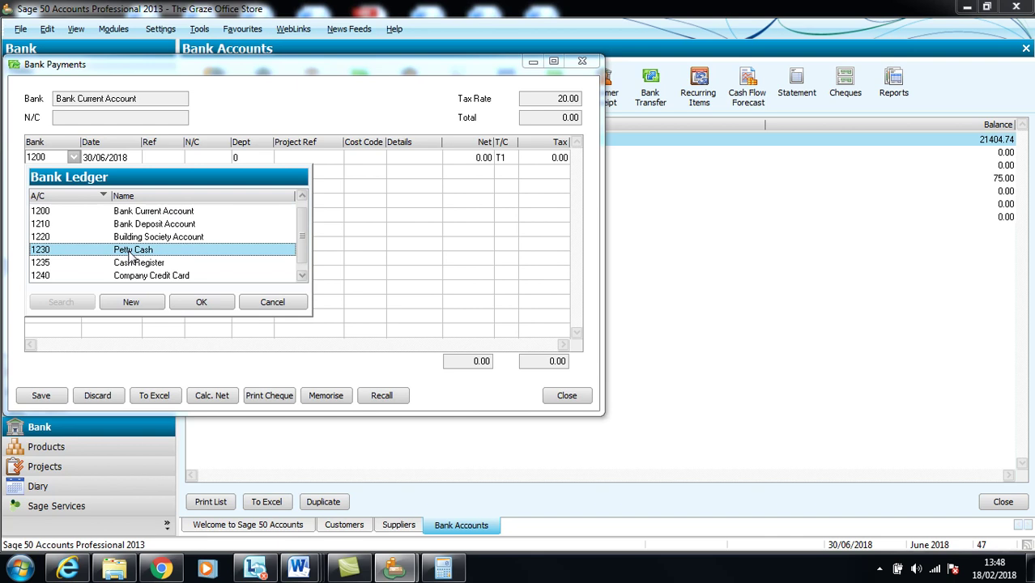
{"action": "left_click", "coordinate": [200, 305]}
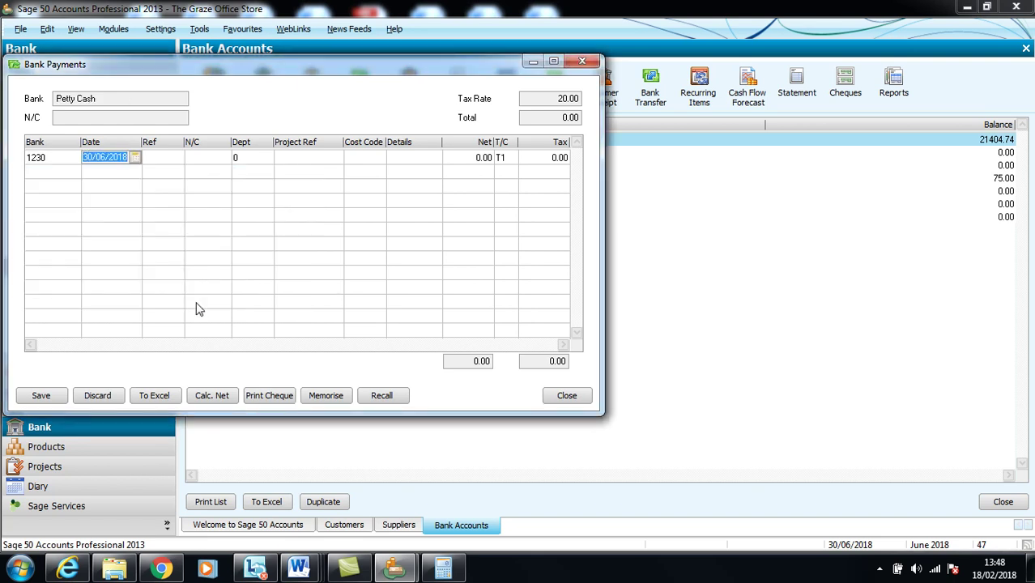
{"action": "type", "text": "09/06/2018"}
{"action": "key", "text": "Tab"}
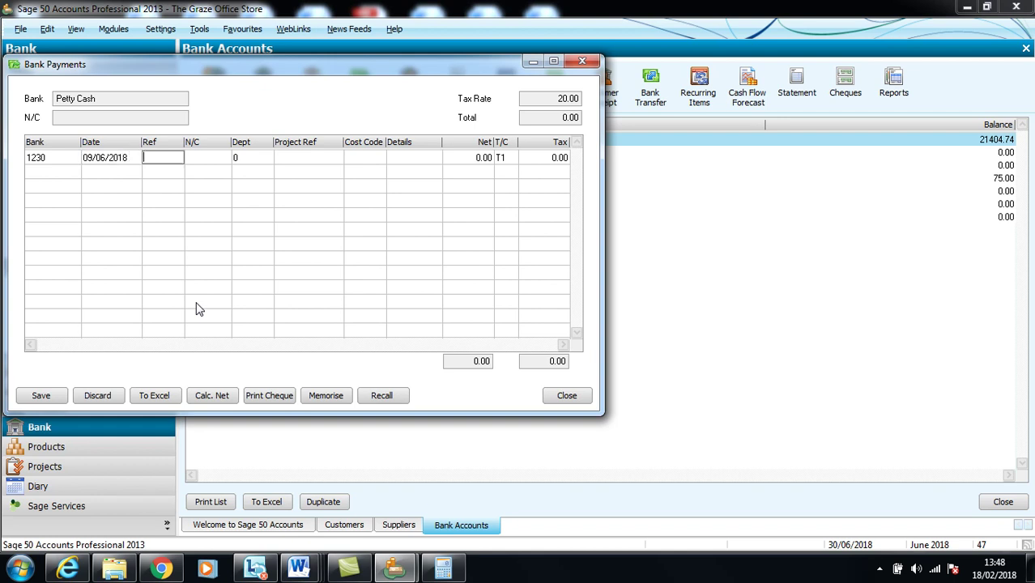
{"action": "type", "text": "124"}
{"action": "key", "text": "Tab"}
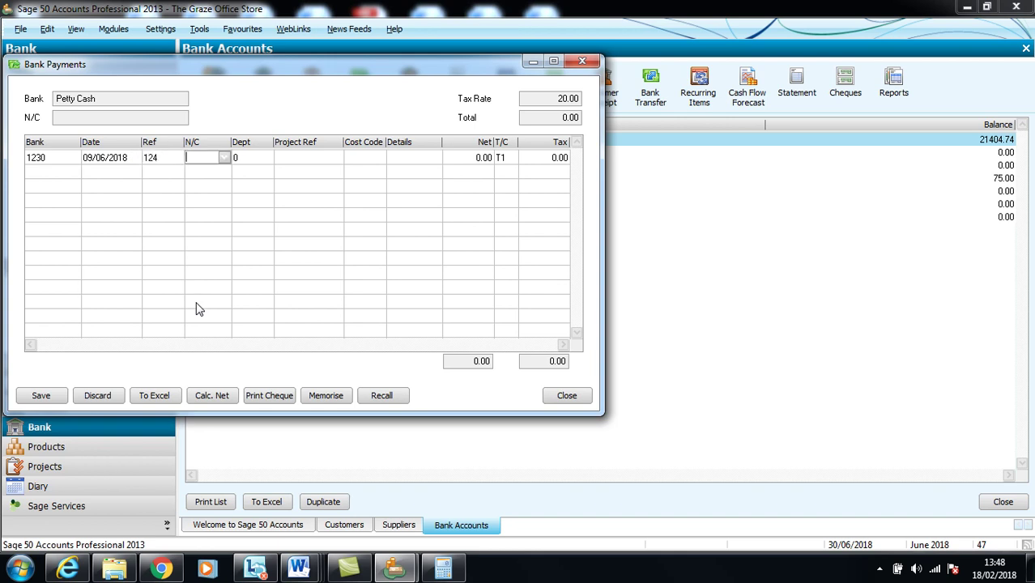
Step: Set the nominal code of petty cash payment 124 to 7502, Office Stationery
{"action": "left_click", "coordinate": [226, 158]}
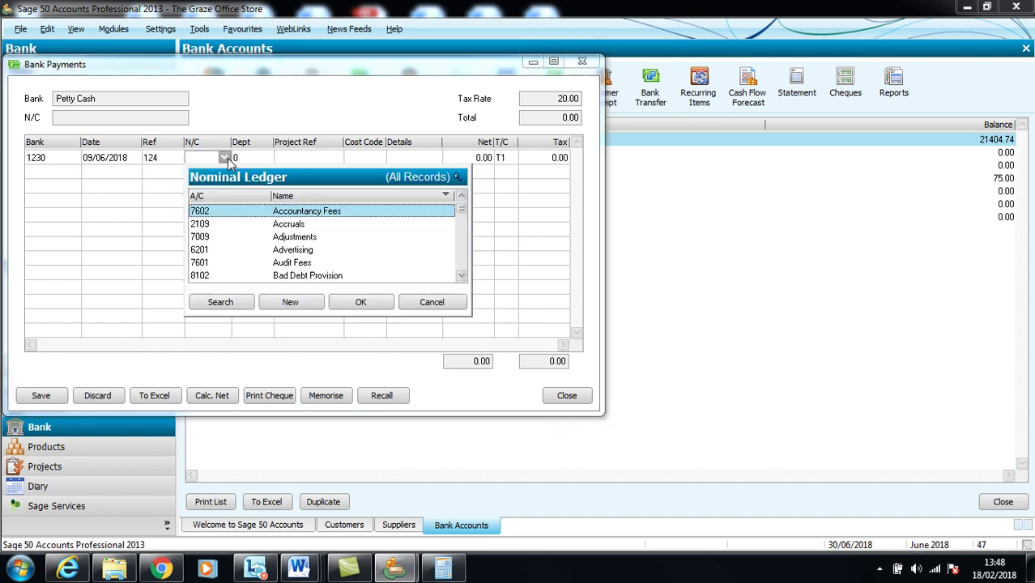
{"action": "left_click", "coordinate": [291, 195]}
{"action": "left_click", "coordinate": [292, 195]}
{"action": "key", "text": "o"}
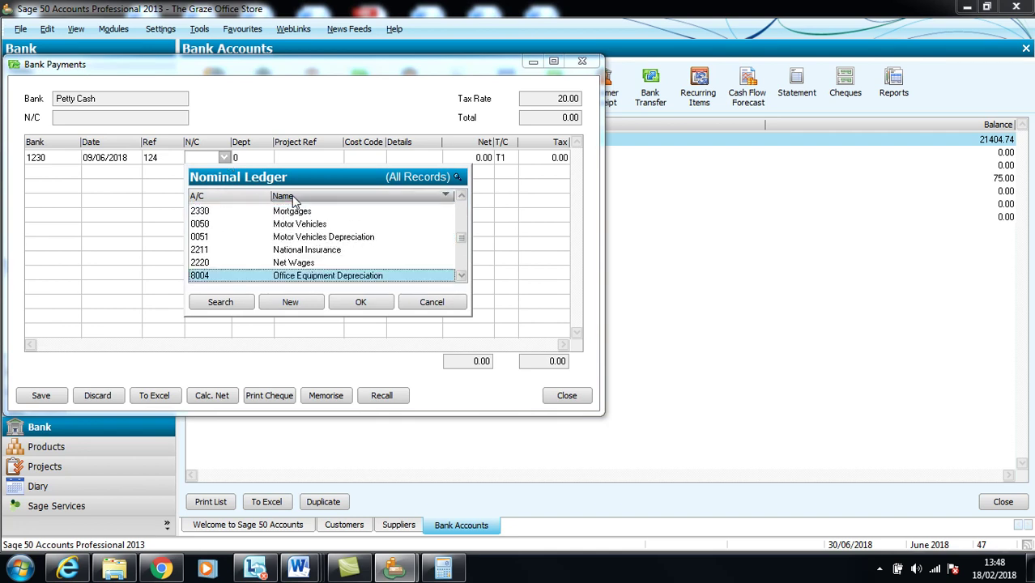
{"action": "left_click", "coordinate": [461, 280]}
{"action": "left_click", "coordinate": [462, 280]}
{"action": "left_click", "coordinate": [462, 279]}
{"action": "left_click", "coordinate": [364, 262]}
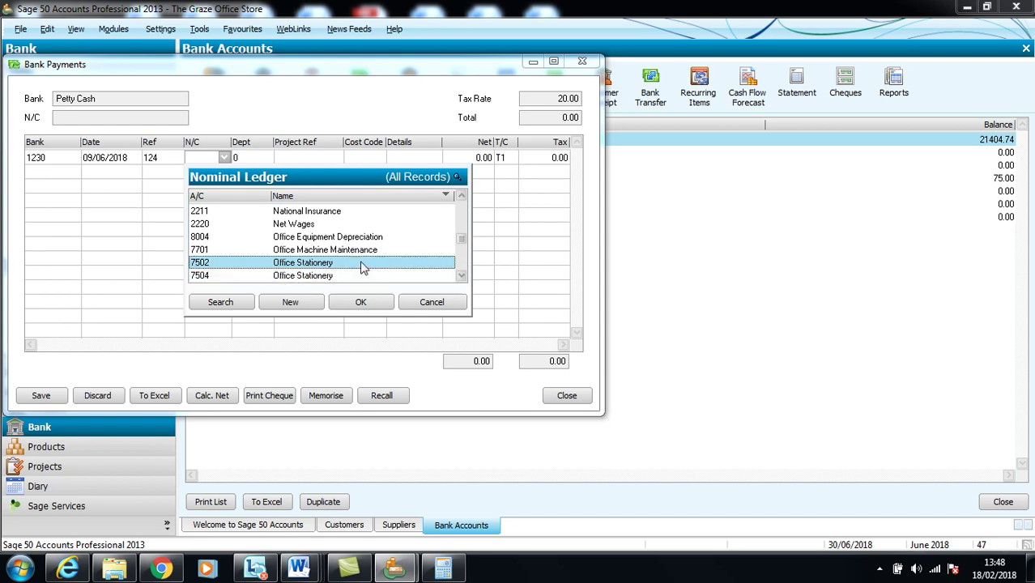
{"action": "left_click", "coordinate": [362, 304]}
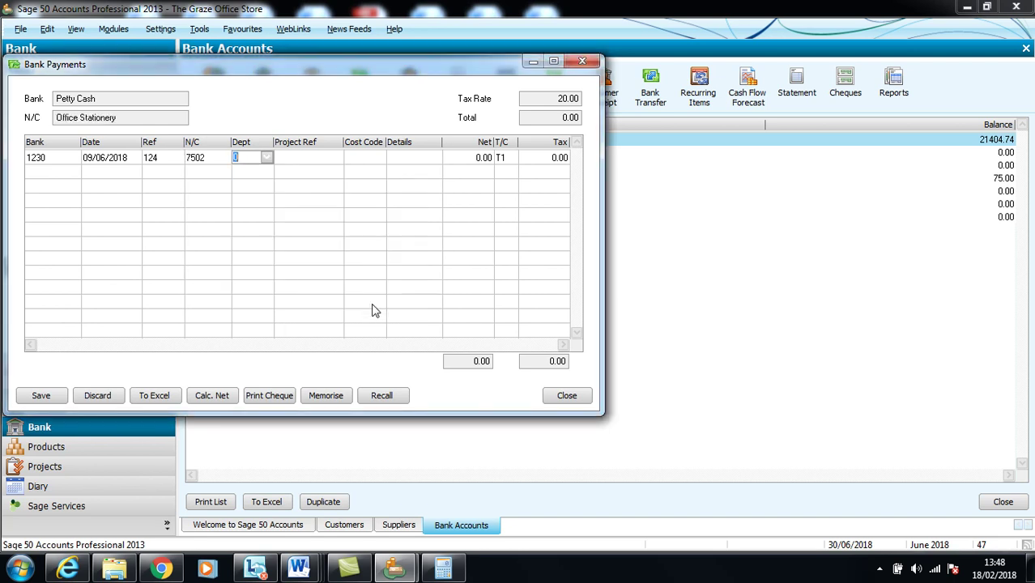
Step: Enter the details "Stationary" and a net amount of 6.00 for payment 124, keeping tax code T1
{"action": "key", "text": "Tab"}
{"action": "key", "text": "Tab"}
{"action": "key", "text": "Tab"}
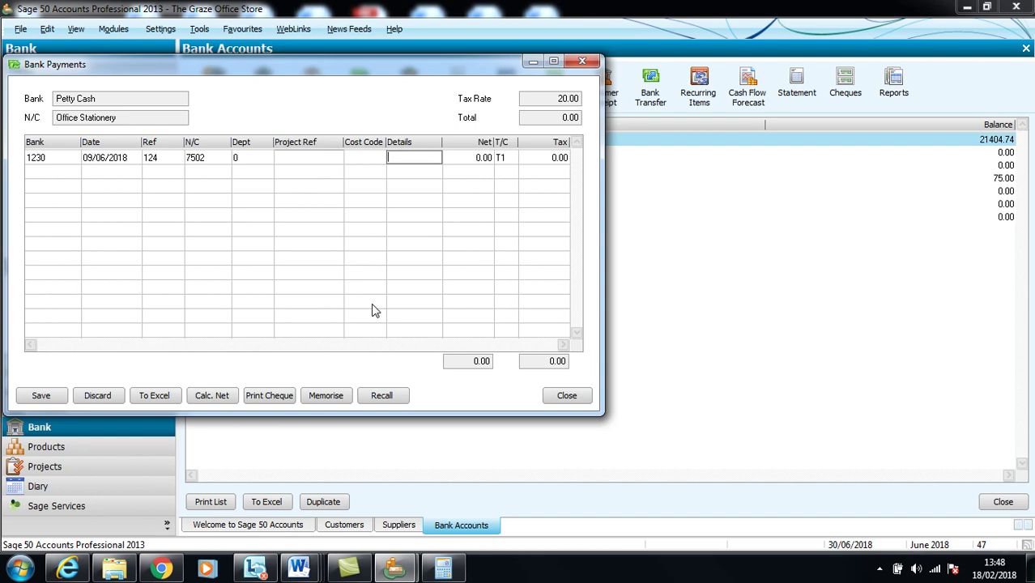
{"action": "type", "text": "Stationary"}
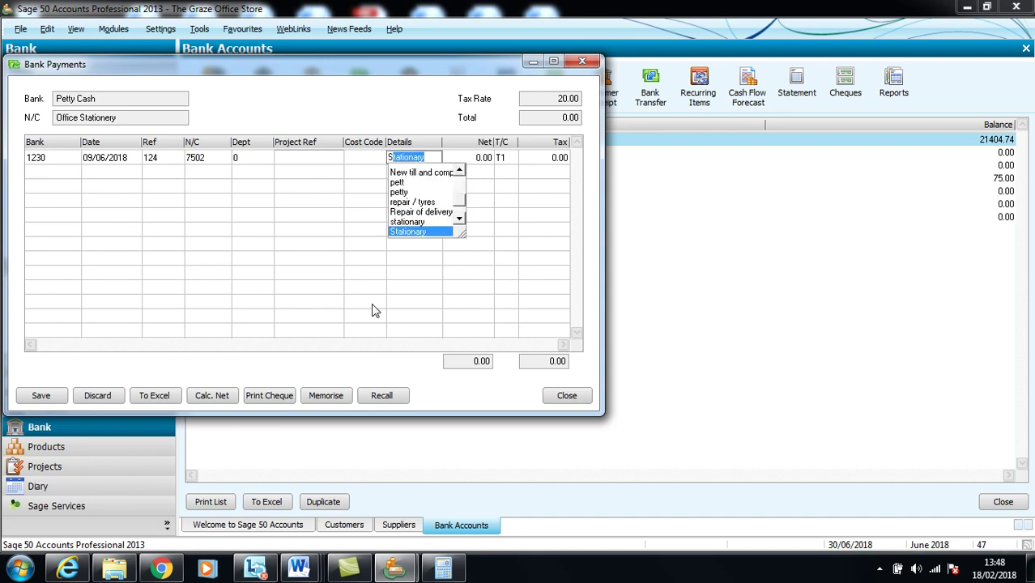
{"action": "key", "text": "Tab"}
{"action": "type", "text": "6.00"}
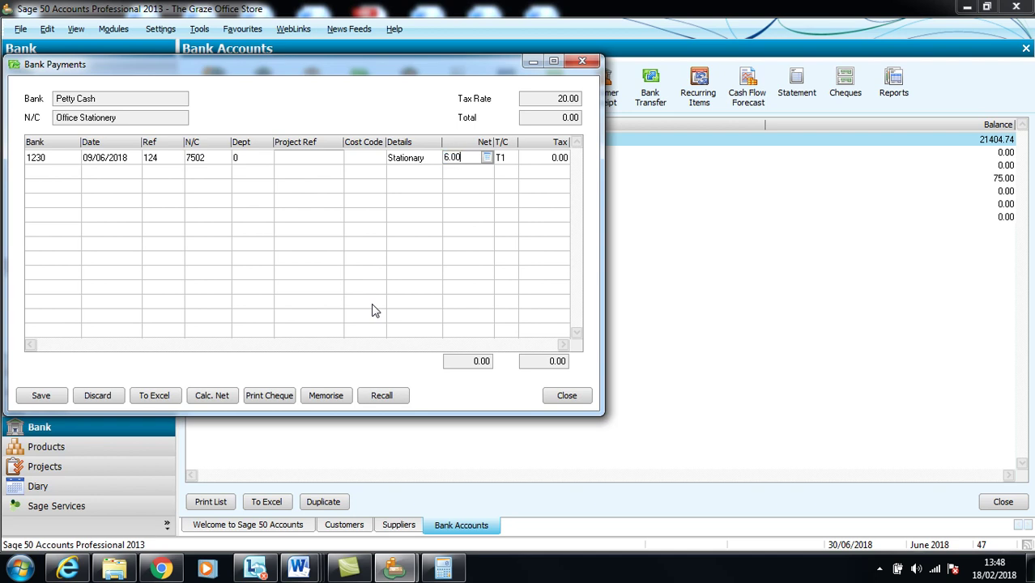
{"action": "key", "text": "Tab"}
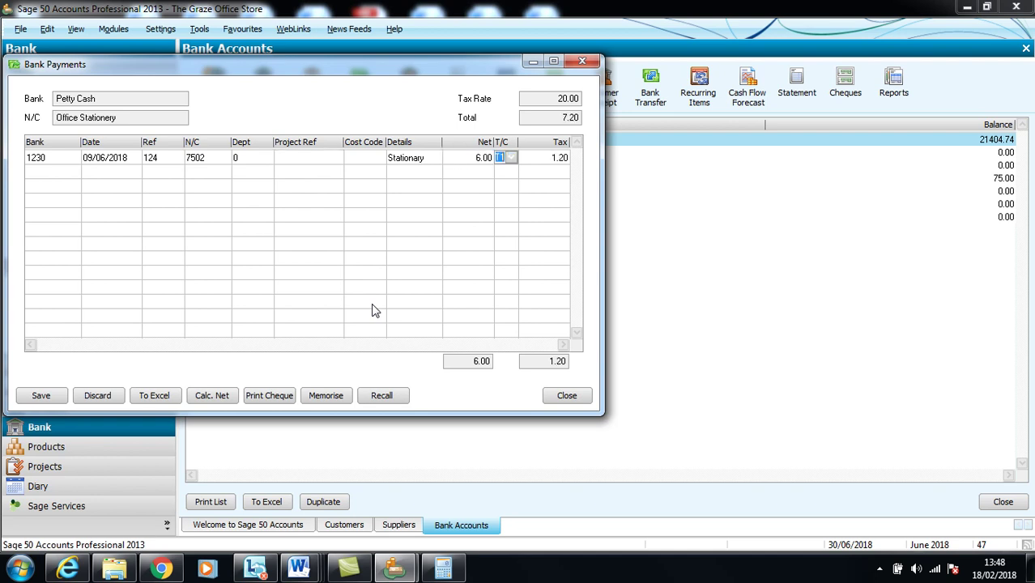
{"action": "key", "text": "Tab"}
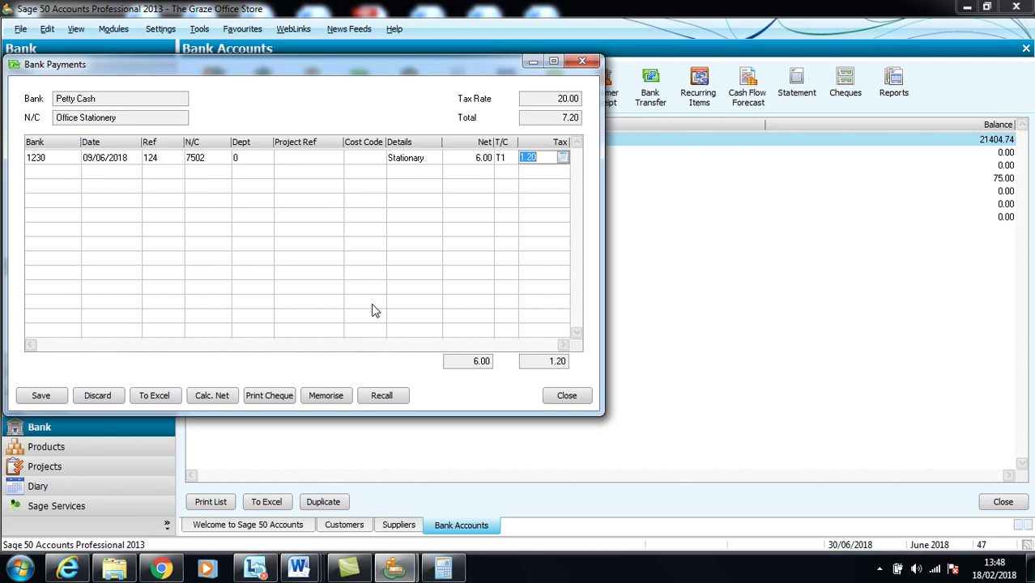
{"action": "key", "text": "Tab"}
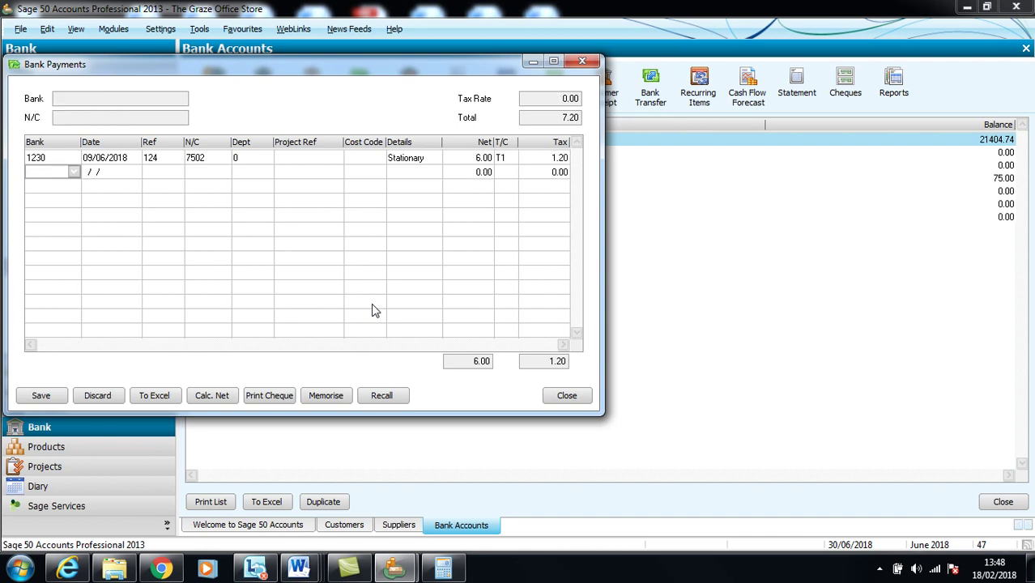
Step: Add a second payment line from bank account 1230, dated 09/06/2018 with reference 125
{"action": "key", "text": "F6"}
{"action": "key", "text": "Tab"}
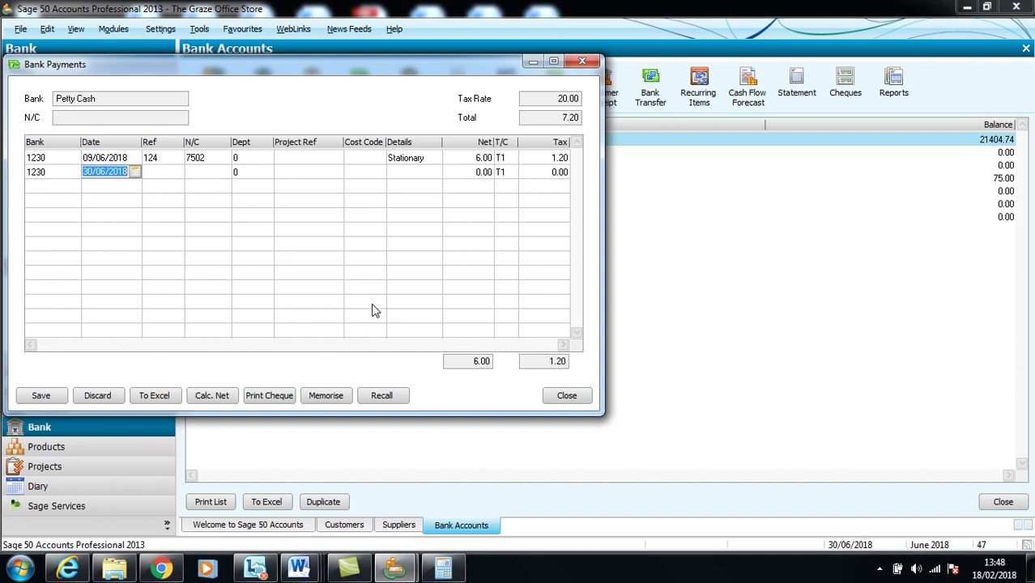
{"action": "type", "text": "09/06/2018"}
{"action": "key", "text": "Tab"}
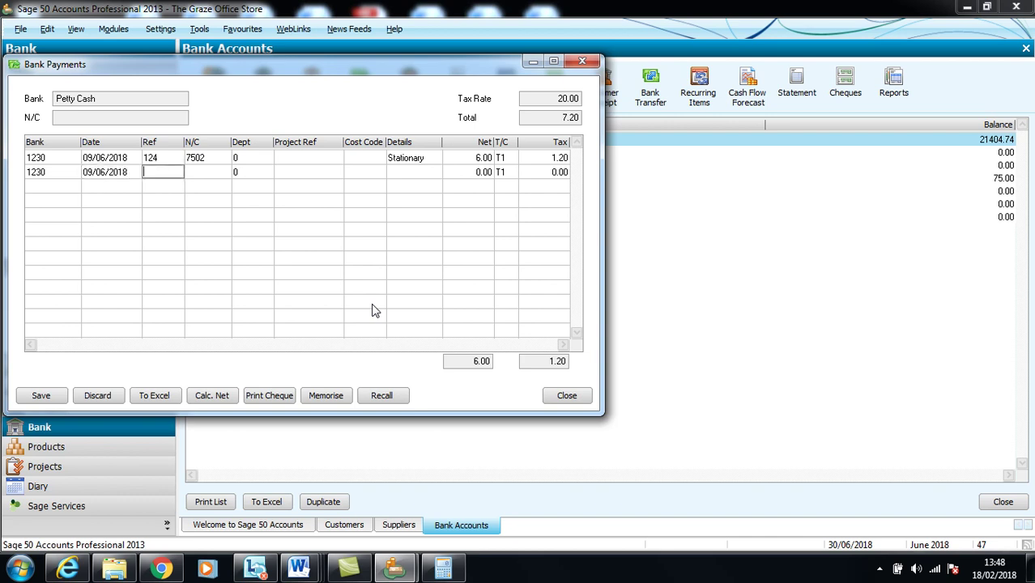
{"action": "type", "text": "125"}
{"action": "key", "text": "Tab"}
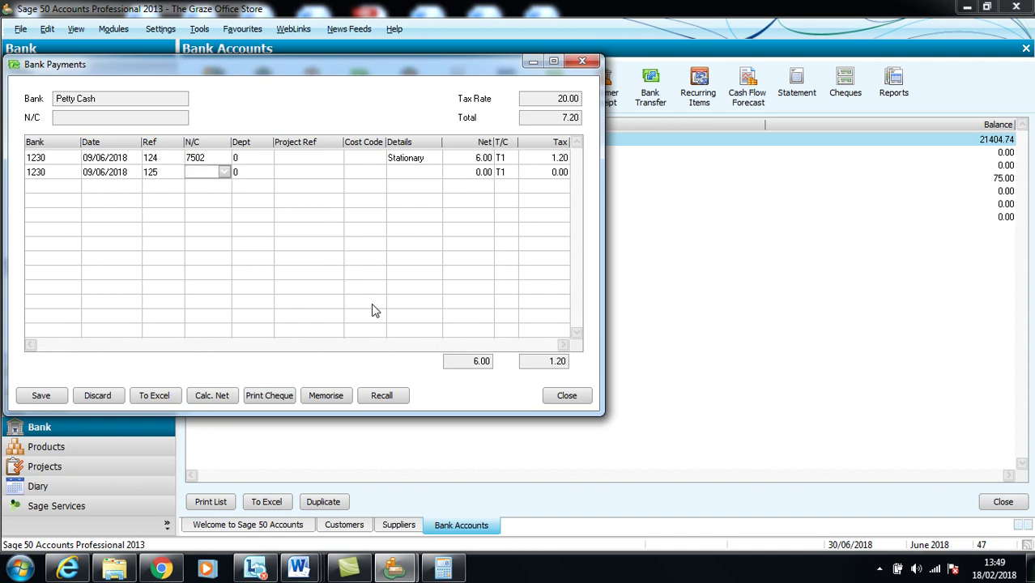
Step: Set the nominal code of petty cash payment 125 to 7400, Travelling
{"action": "left_click", "coordinate": [223, 173]}
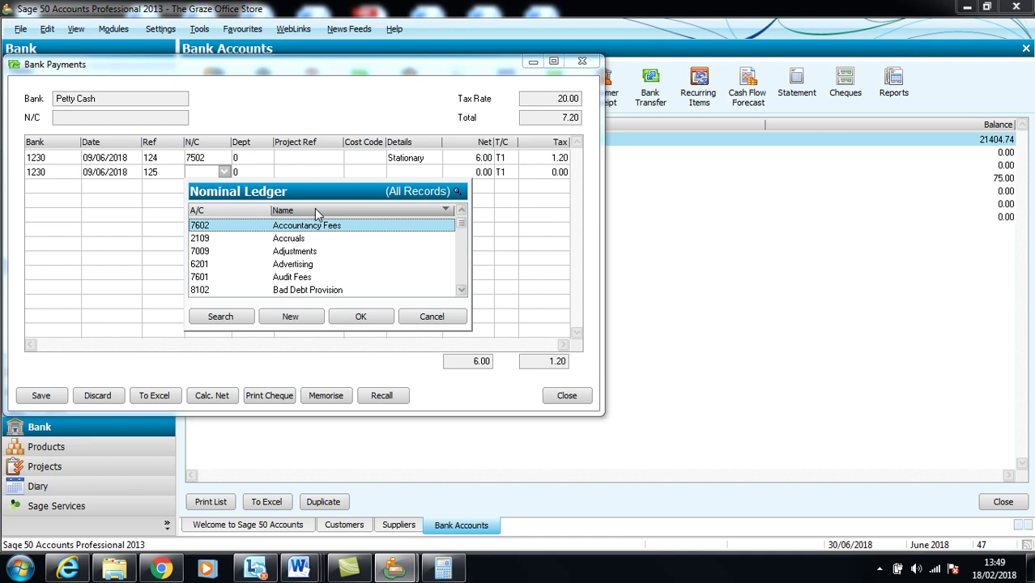
{"action": "key", "text": "t"}
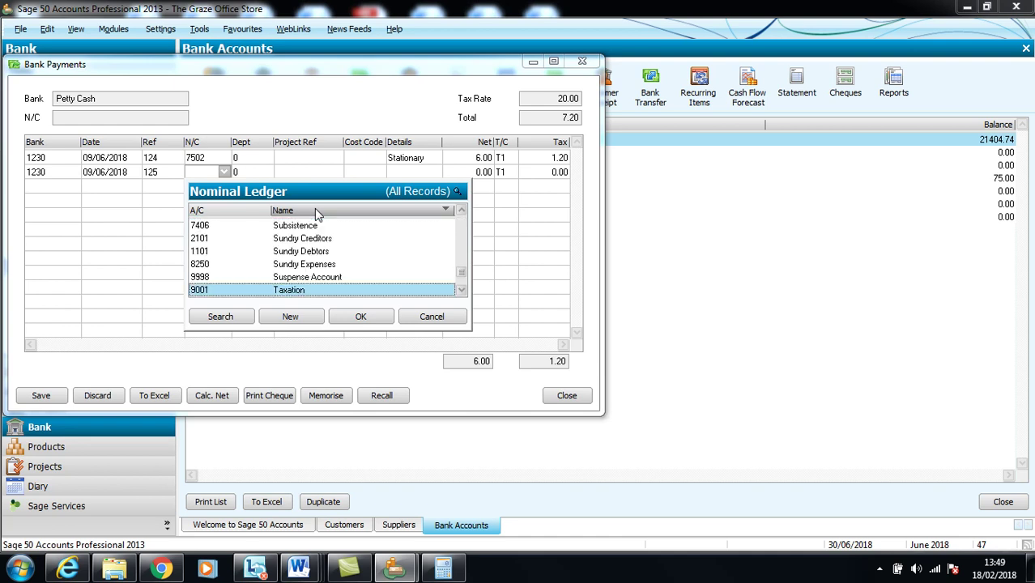
{"action": "left_click", "coordinate": [462, 292]}
{"action": "left_click", "coordinate": [462, 292]}
{"action": "left_click", "coordinate": [462, 292]}
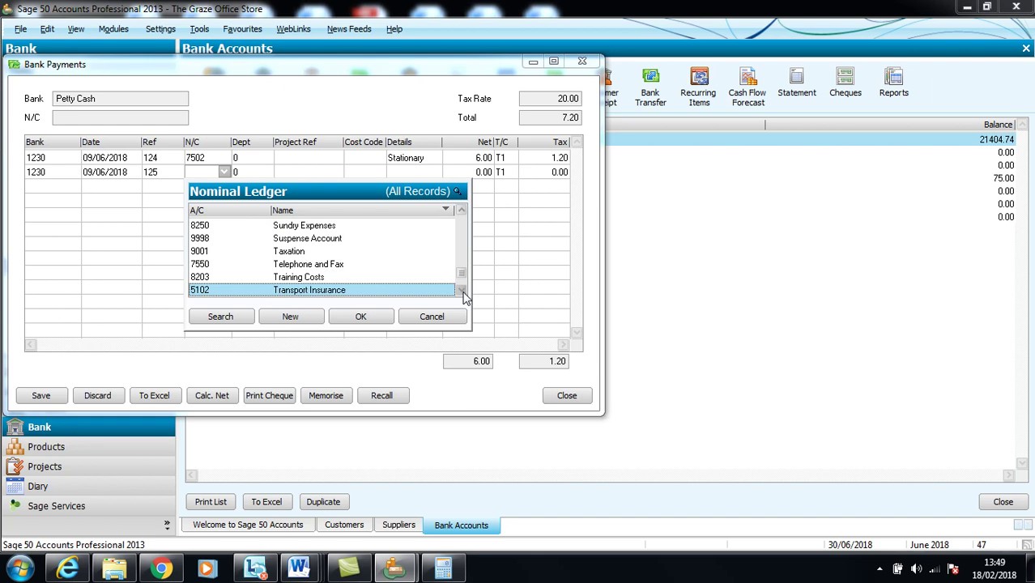
{"action": "left_click", "coordinate": [463, 291]}
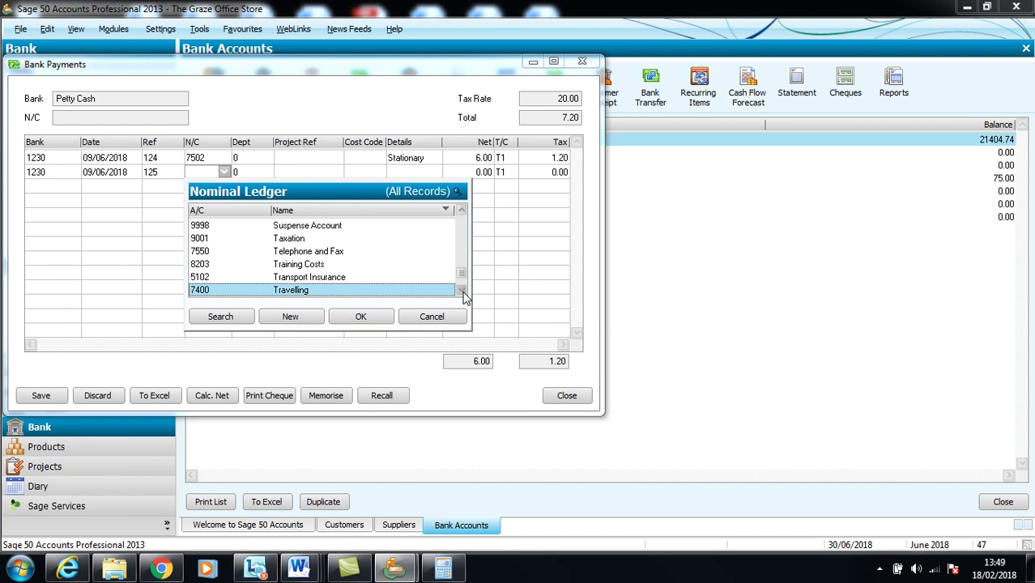
{"action": "left_click", "coordinate": [462, 291]}
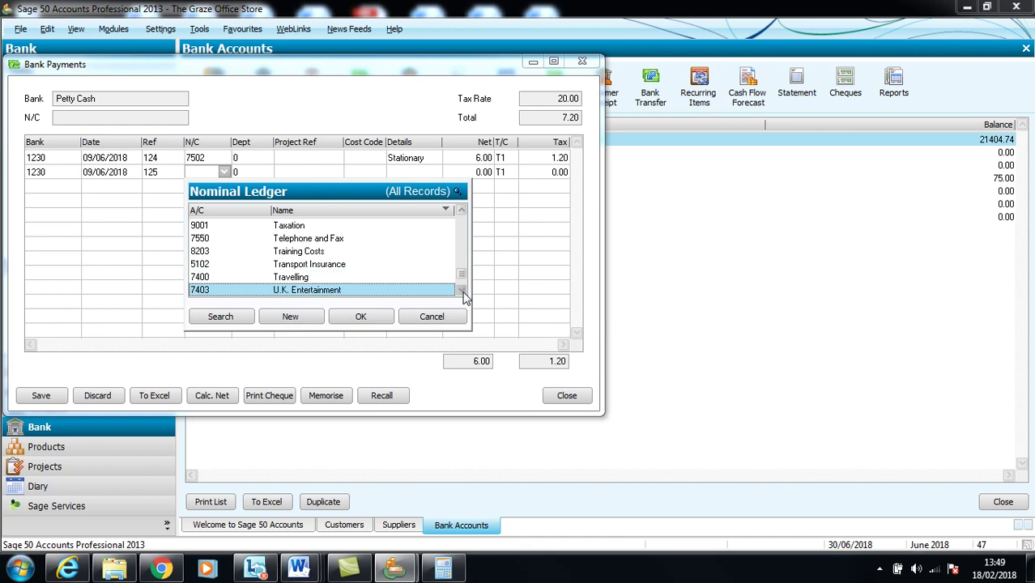
{"action": "left_click", "coordinate": [331, 280]}
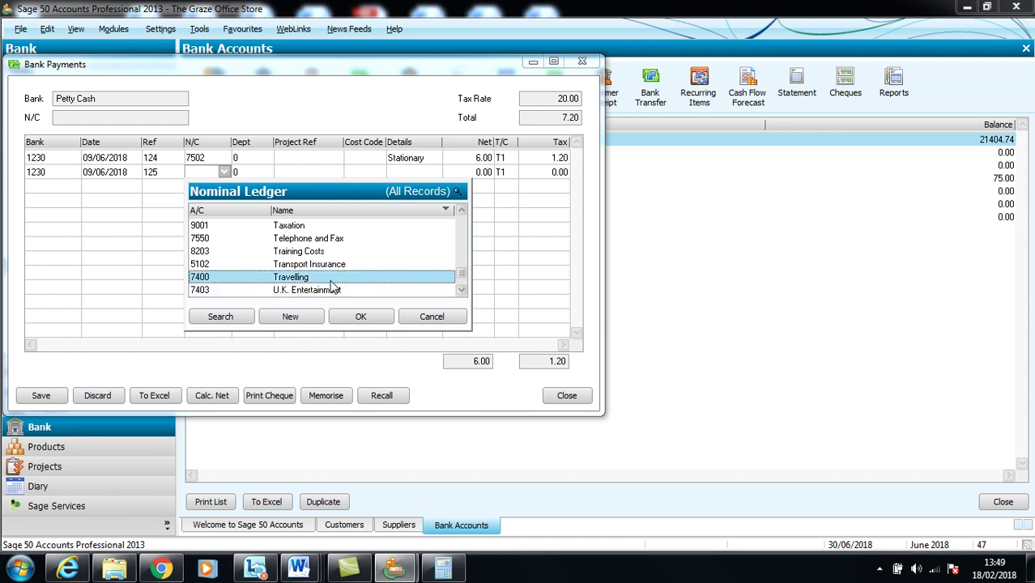
{"action": "left_click", "coordinate": [361, 317]}
Step: Enter the details "Travel for course", a net amount of 14.00 and tax code T0 for petty cash payment 125
{"action": "key", "text": "Tab"}
{"action": "key", "text": "Tab"}
{"action": "key", "text": "Tab"}
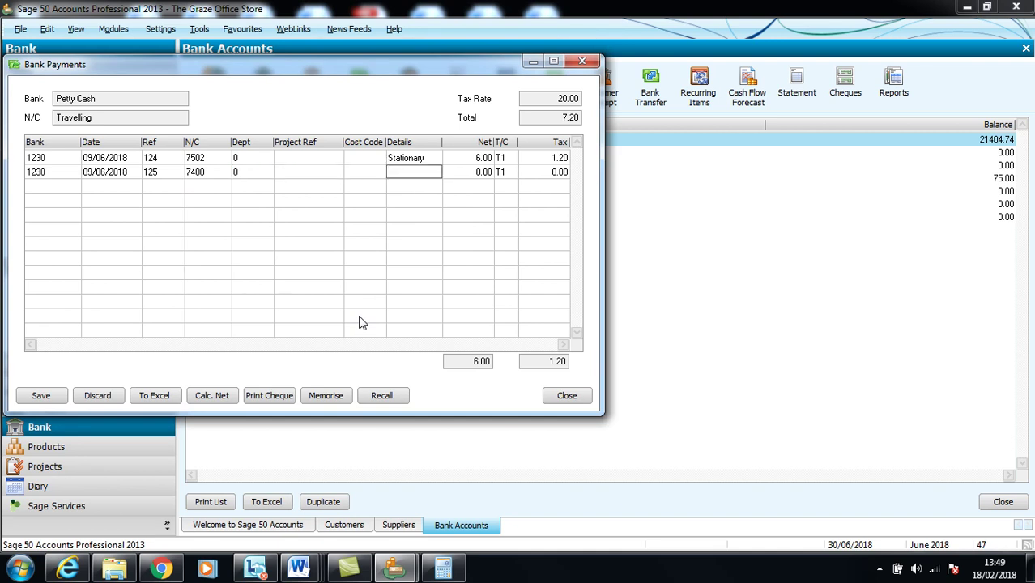
{"action": "type", "text": "T"}
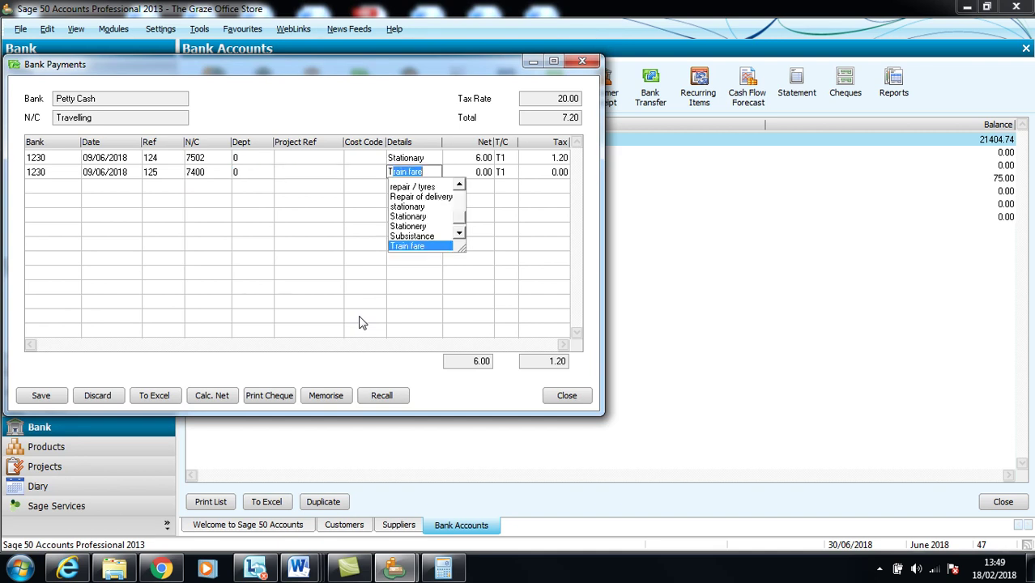
{"action": "type", "text": "ravel"}
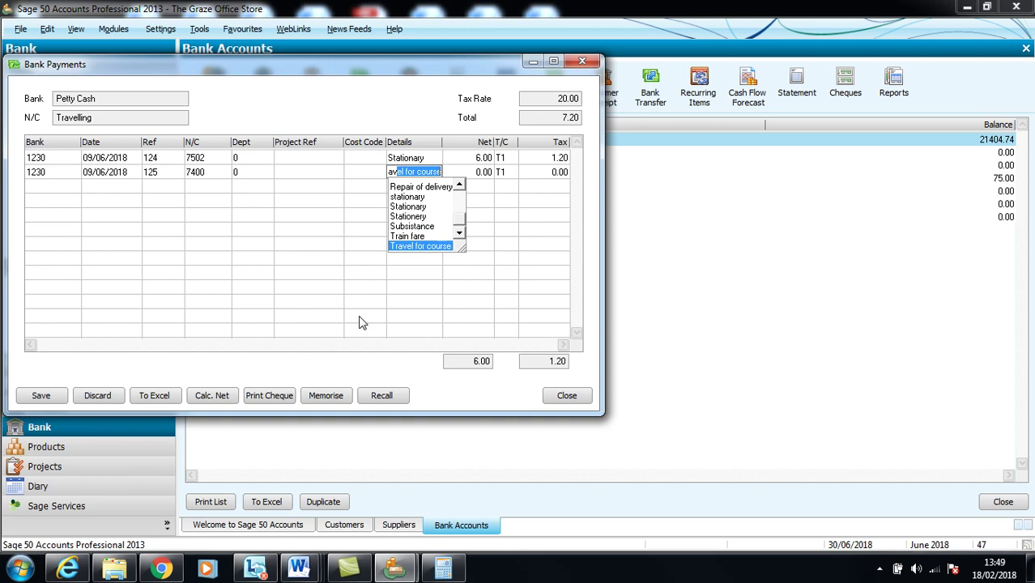
{"action": "key", "text": "Tab"}
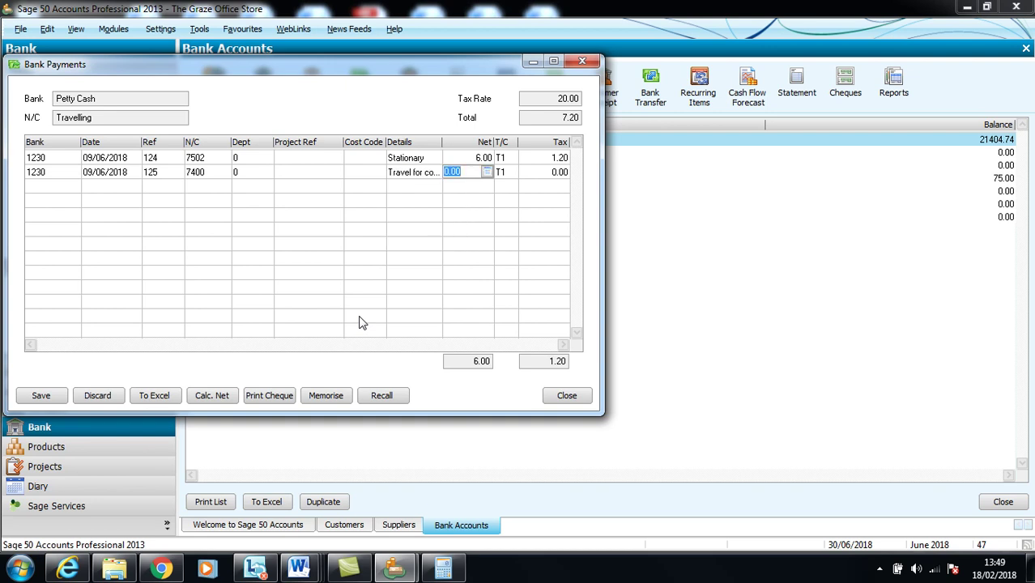
{"action": "type", "text": "14.00"}
{"action": "left_click", "coordinate": [511, 178]}
{"action": "left_click", "coordinate": [511, 174]}
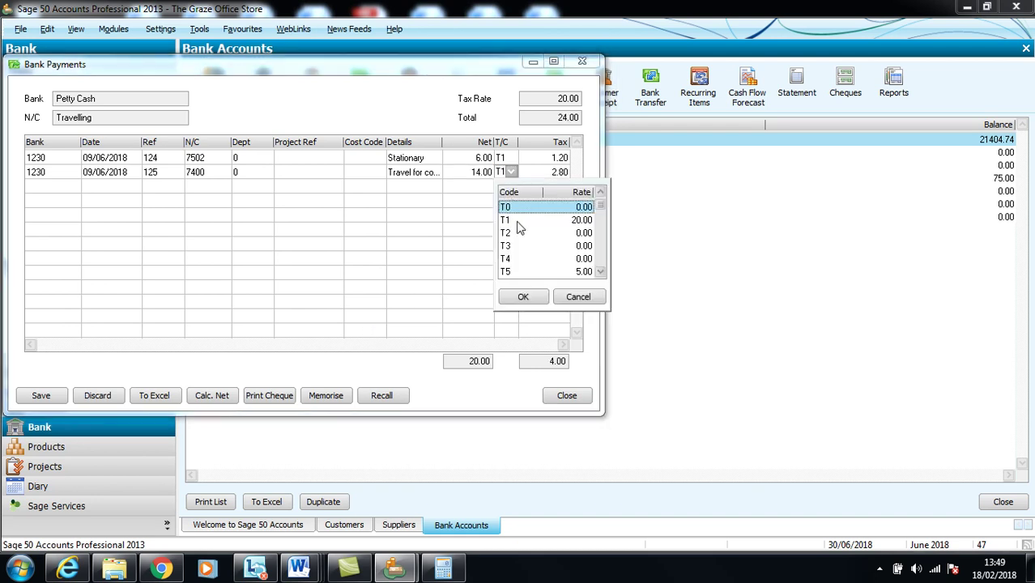
{"action": "left_click", "coordinate": [523, 297]}
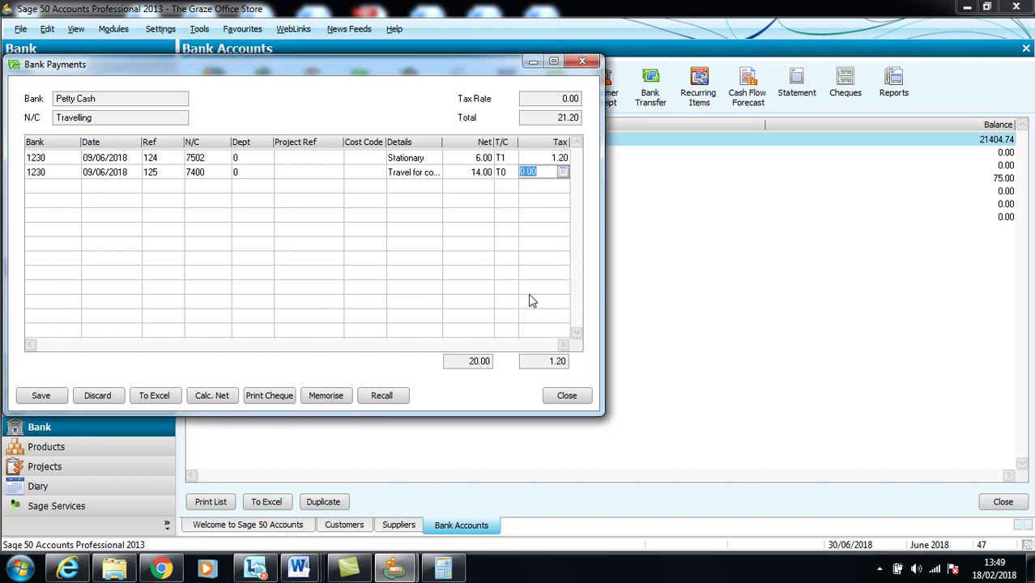
Step: Add a third payment line from bank account 1230, dated 14/06/2018 with reference 126
{"action": "key", "text": "Tab"}
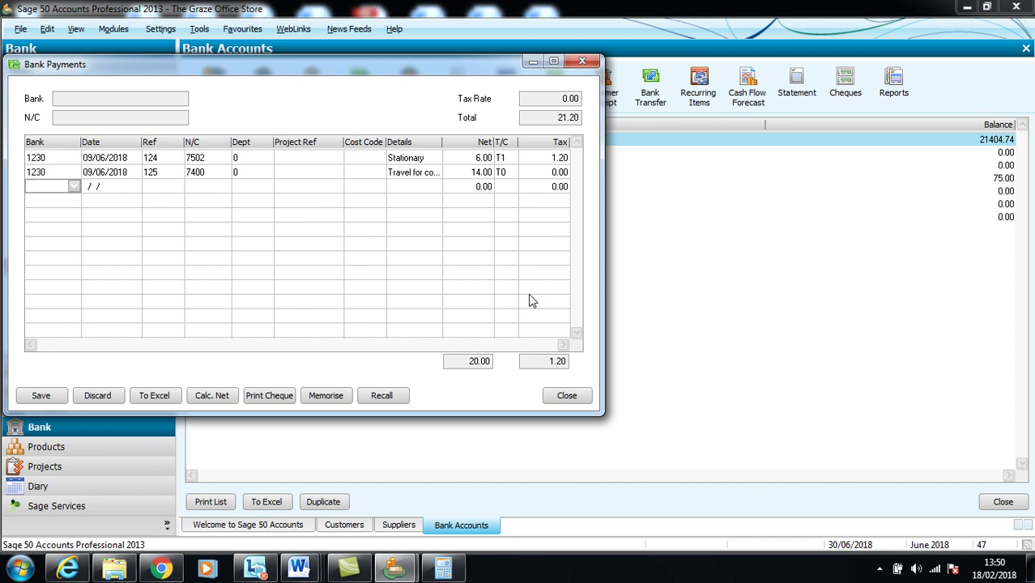
{"action": "type", "text": "1230"}
{"action": "key", "text": "Tab"}
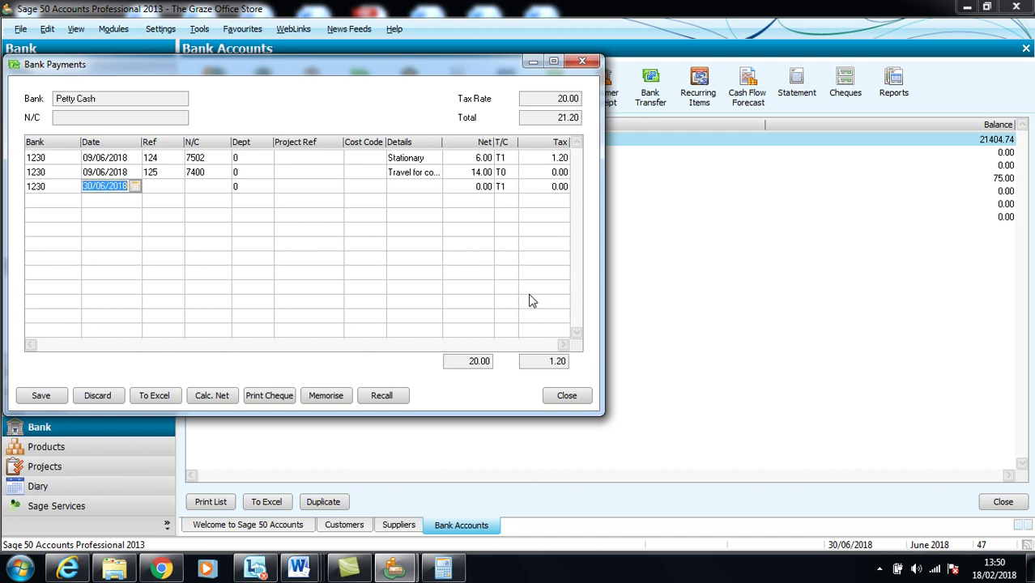
{"action": "type", "text": "14/06/2018"}
{"action": "key", "text": "Tab"}
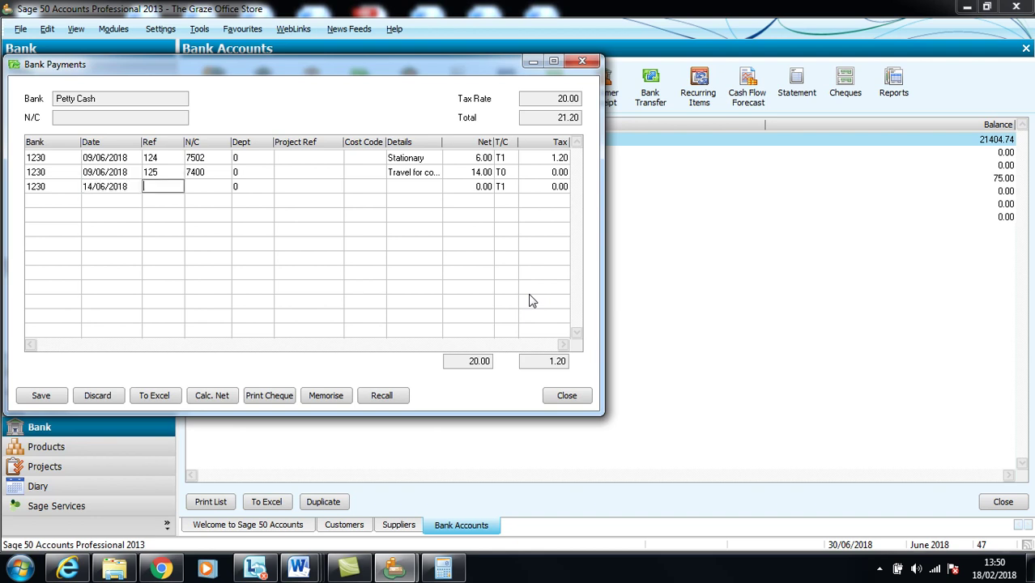
{"action": "type", "text": "126"}
{"action": "key", "text": "Tab"}
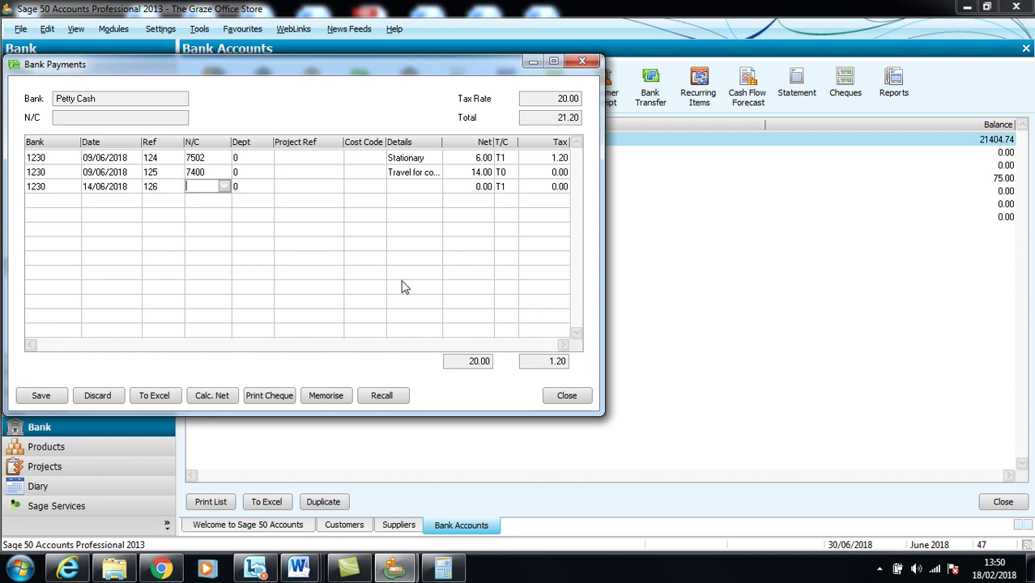
Step: Set the nominal code of petty cash payment 126 to 7400, Travelling
{"action": "left_click", "coordinate": [226, 189]}
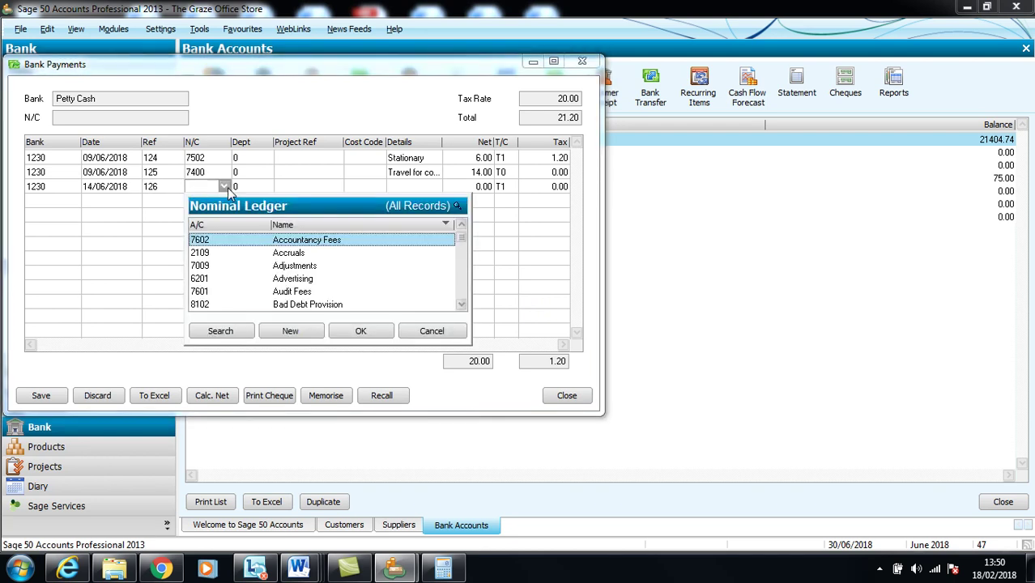
{"action": "left_click", "coordinate": [462, 281]}
{"action": "left_click", "coordinate": [462, 284]}
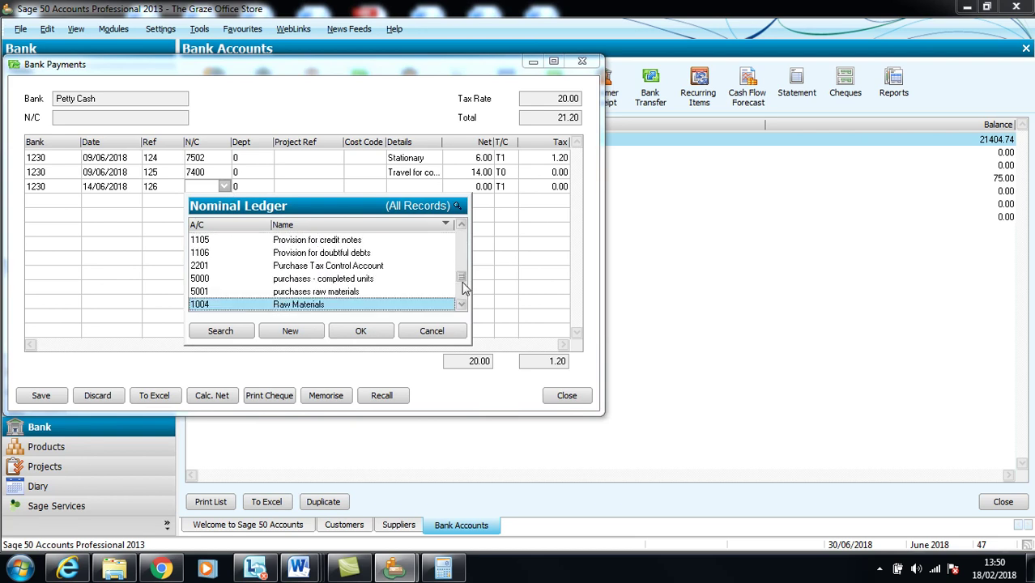
{"action": "left_click", "coordinate": [465, 294]}
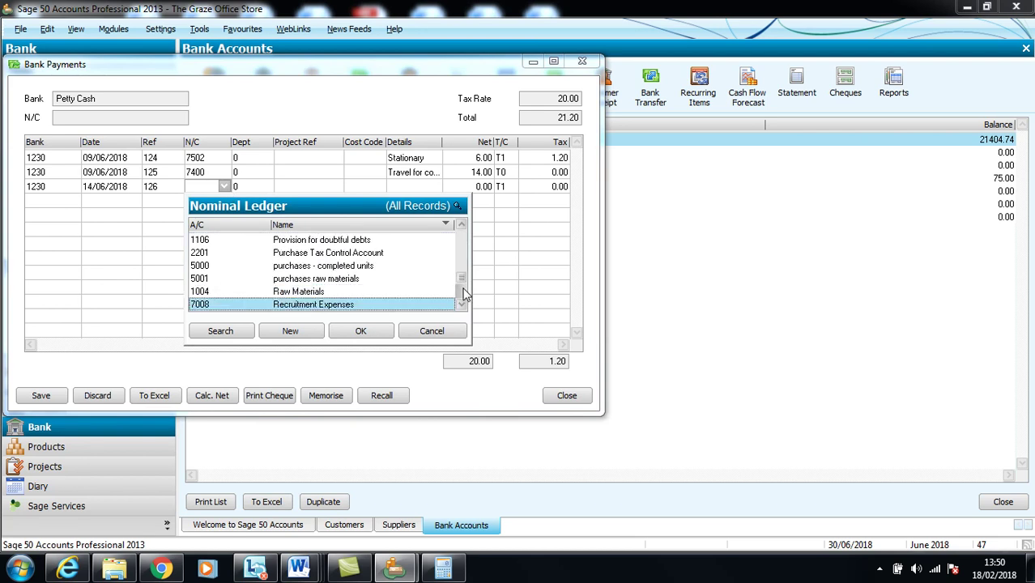
{"action": "left_click", "coordinate": [464, 296]}
{"action": "left_click", "coordinate": [462, 299]}
{"action": "left_click", "coordinate": [460, 292]}
{"action": "left_click", "coordinate": [460, 292]}
{"action": "left_click", "coordinate": [461, 292]}
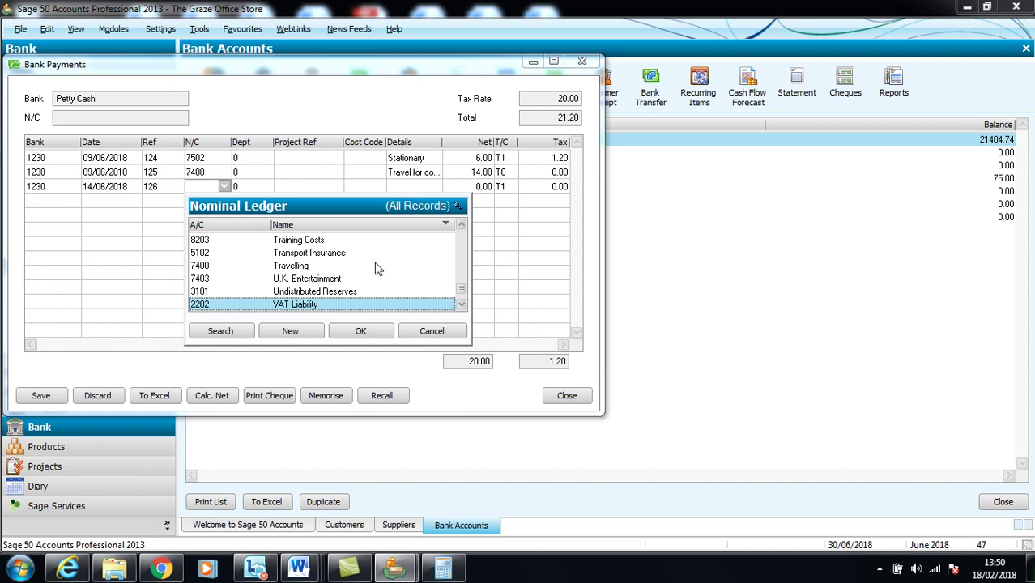
{"action": "left_click", "coordinate": [337, 267]}
{"action": "left_click", "coordinate": [361, 331]}
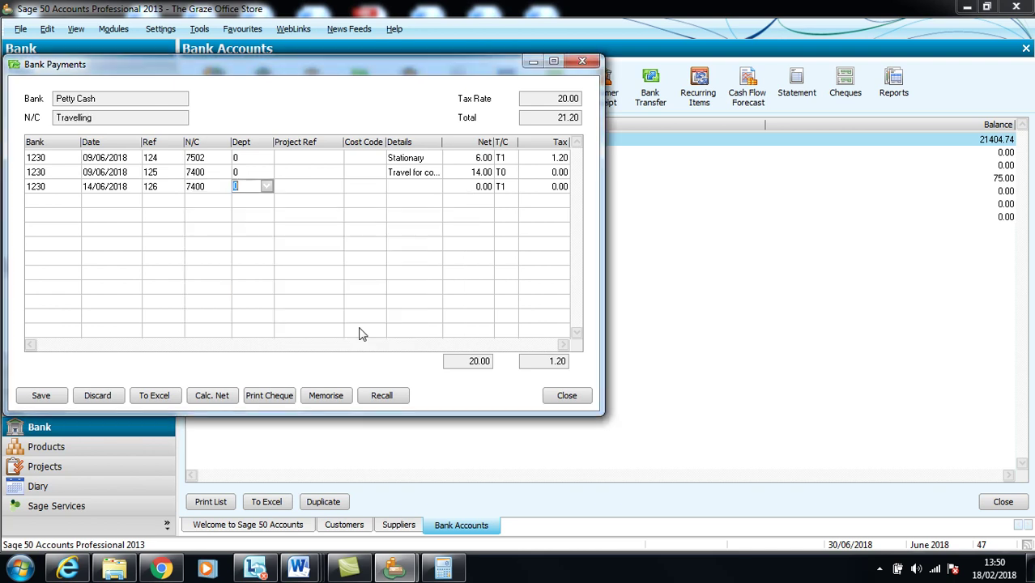
Step: Enter the details "Train fare" for petty cash payment 126
{"action": "key", "text": "Tab"}
{"action": "key", "text": "Tab"}
{"action": "key", "text": "Tab"}
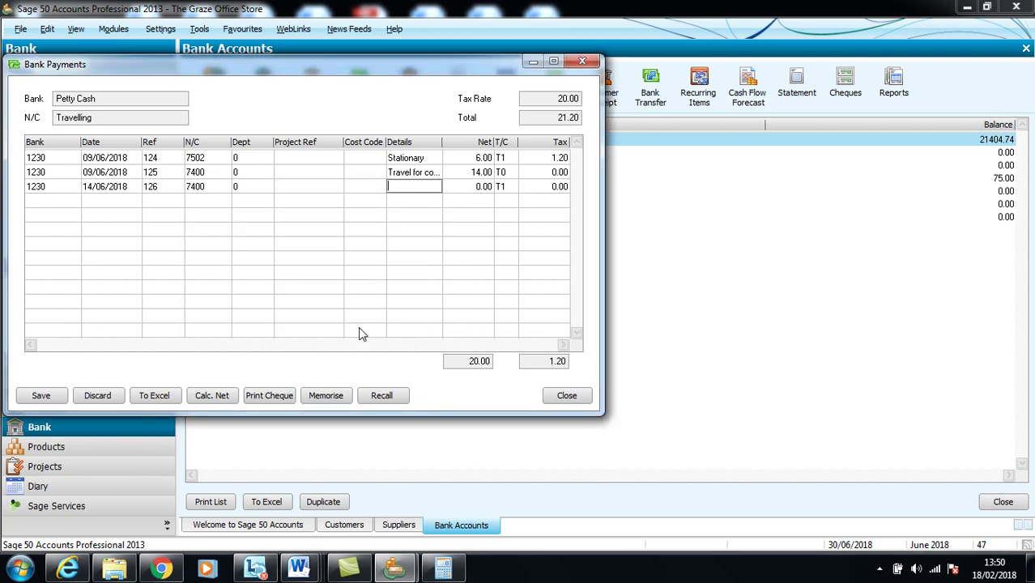
{"action": "type", "text": "Train fare"}
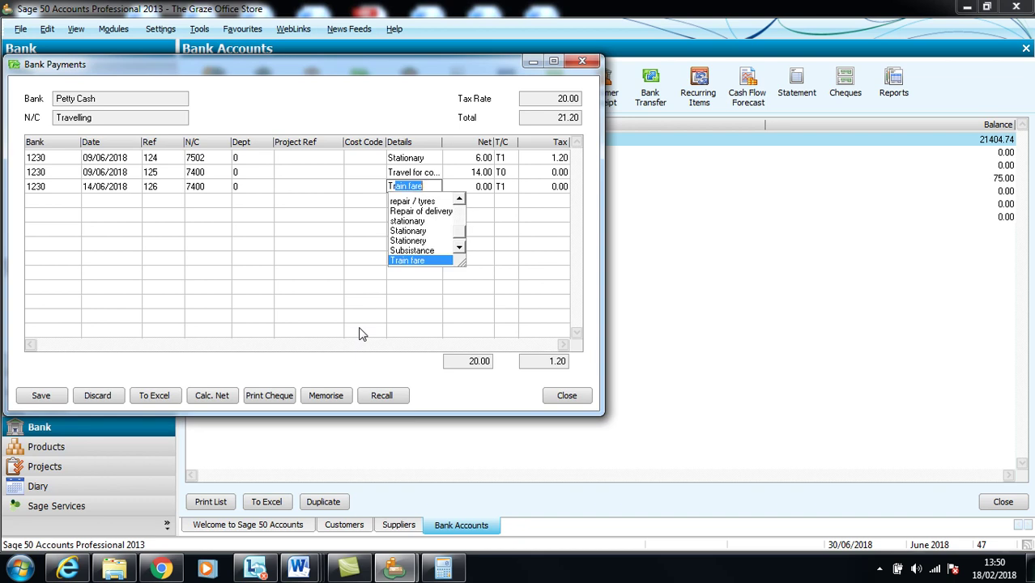
{"action": "key", "text": "Tab"}
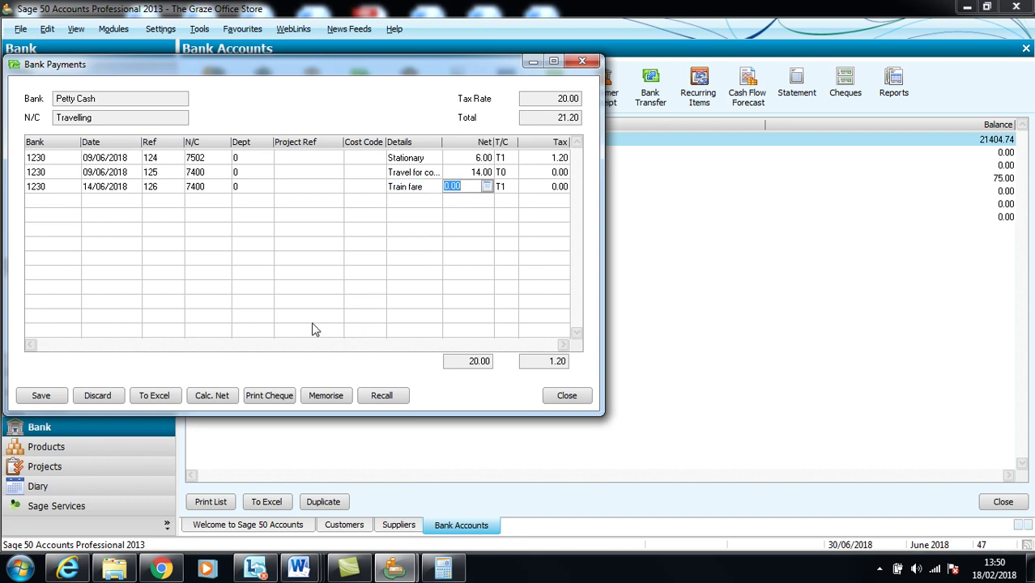
{"action": "left_click", "coordinate": [431, 188]}
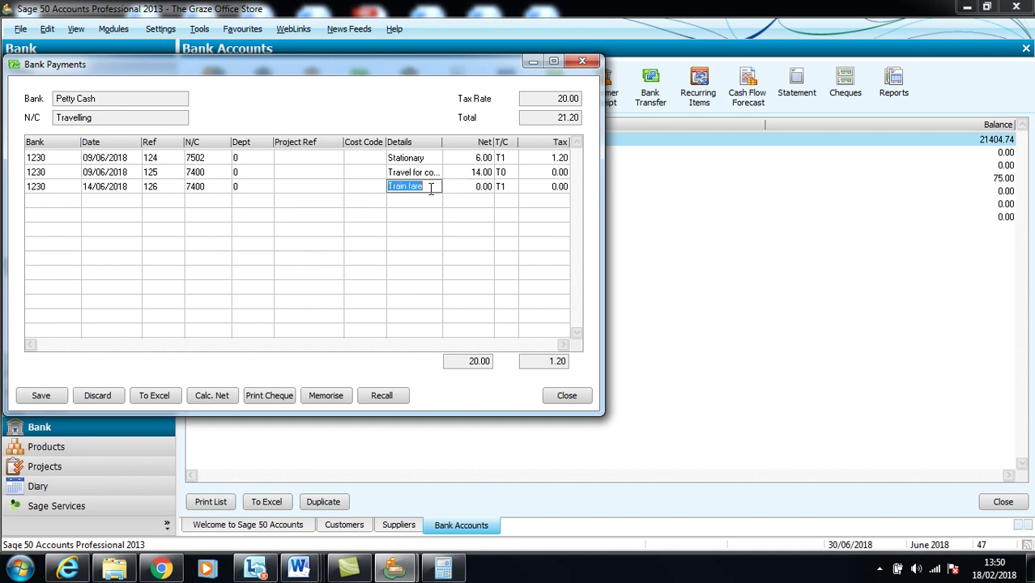
{"action": "type", "text": "Tra"}
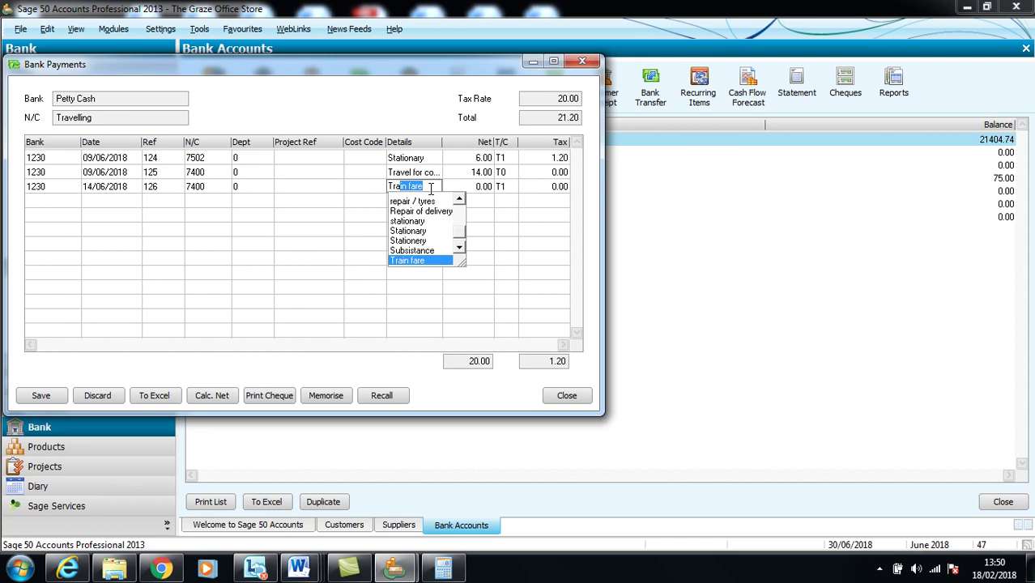
{"action": "key", "text": "Tab"}
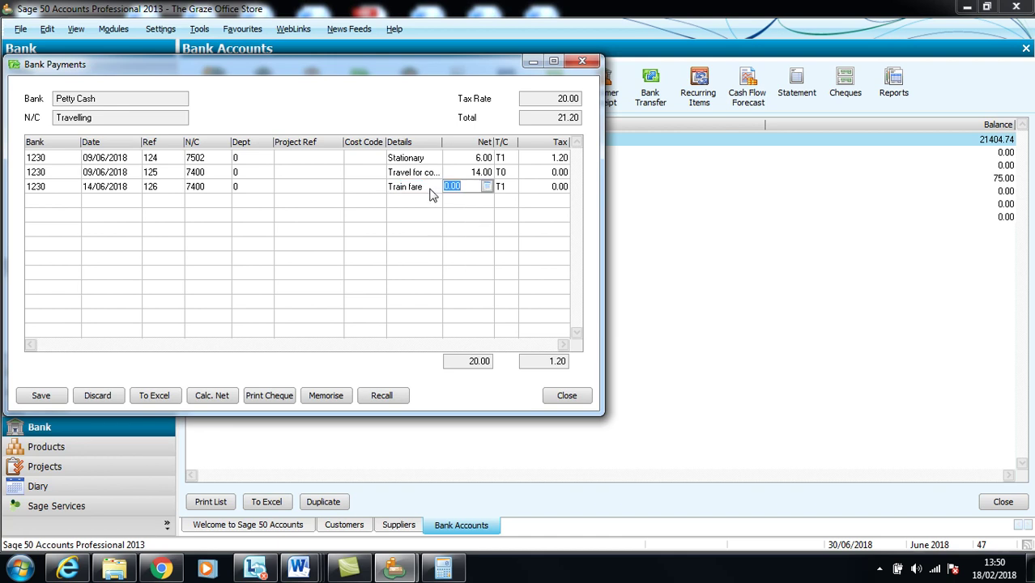
Step: Set the net amount of payment 126 to 4.75 with tax code T0
{"action": "type", "text": "4.75"}
{"action": "key", "text": "Tab"}
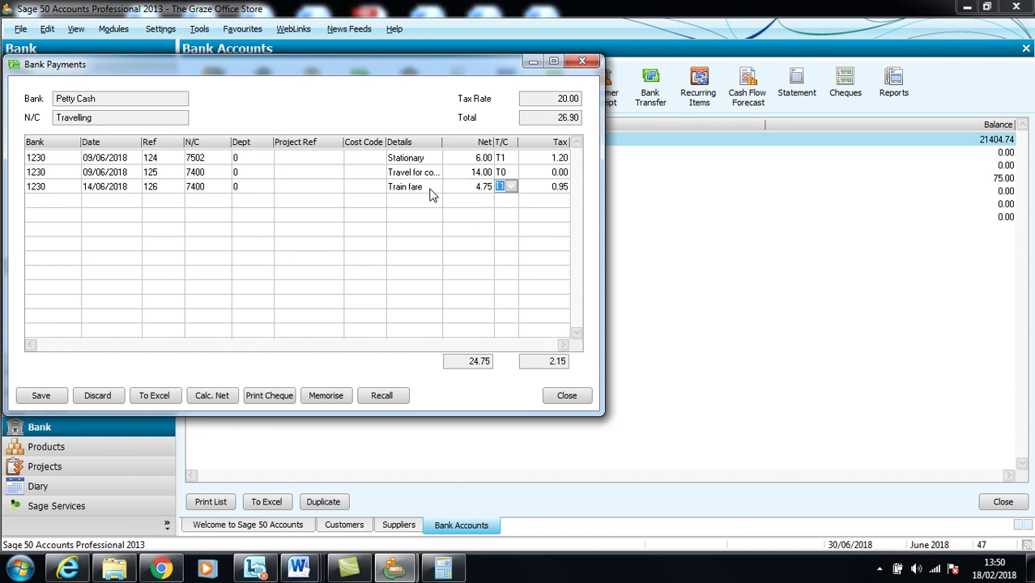
{"action": "left_click", "coordinate": [512, 186]}
{"action": "left_click", "coordinate": [524, 312]}
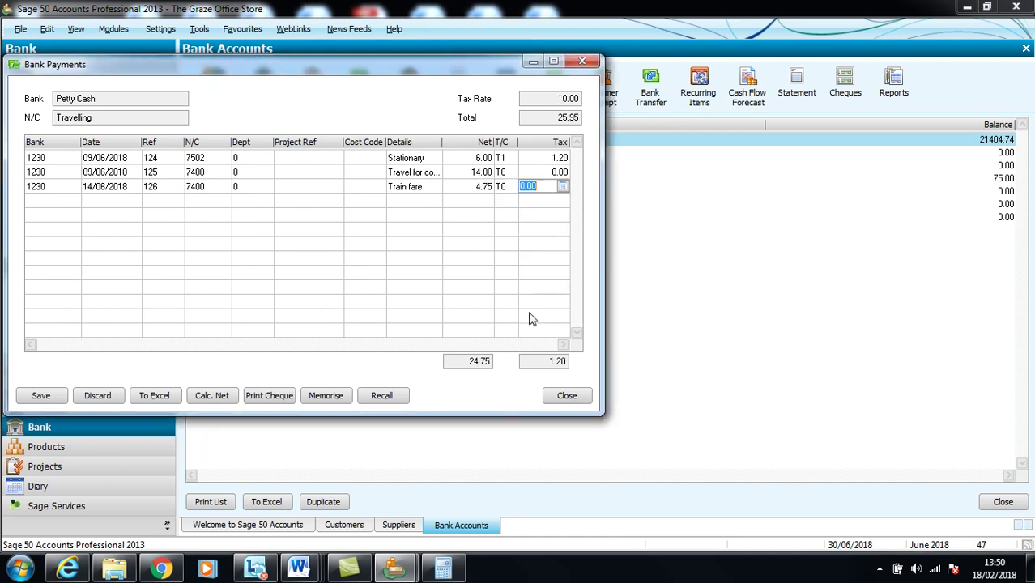
Step: Save the batch of petty cash payments and close the bank payments window
{"action": "key", "text": "Tab"}
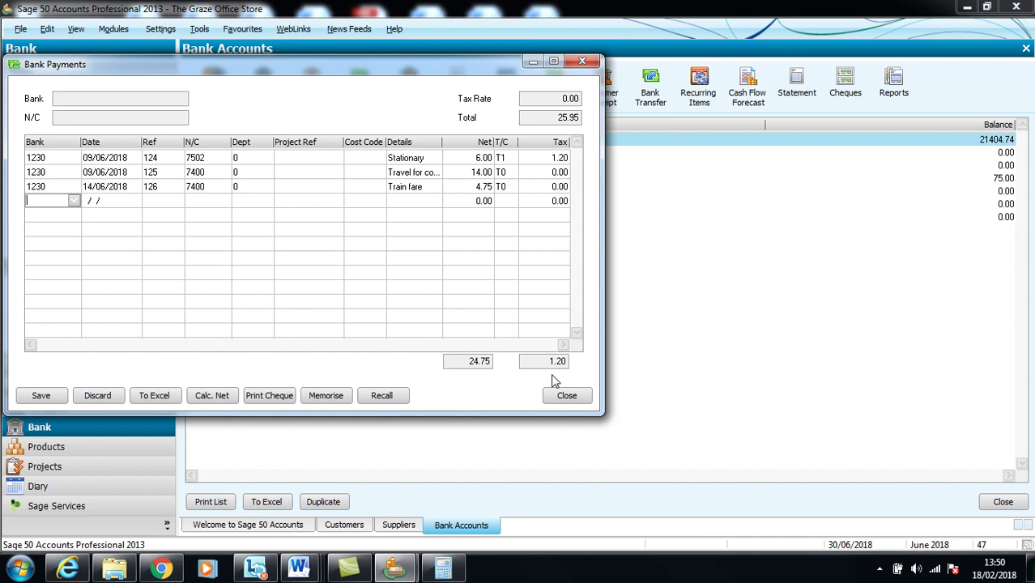
{"action": "left_click", "coordinate": [47, 396]}
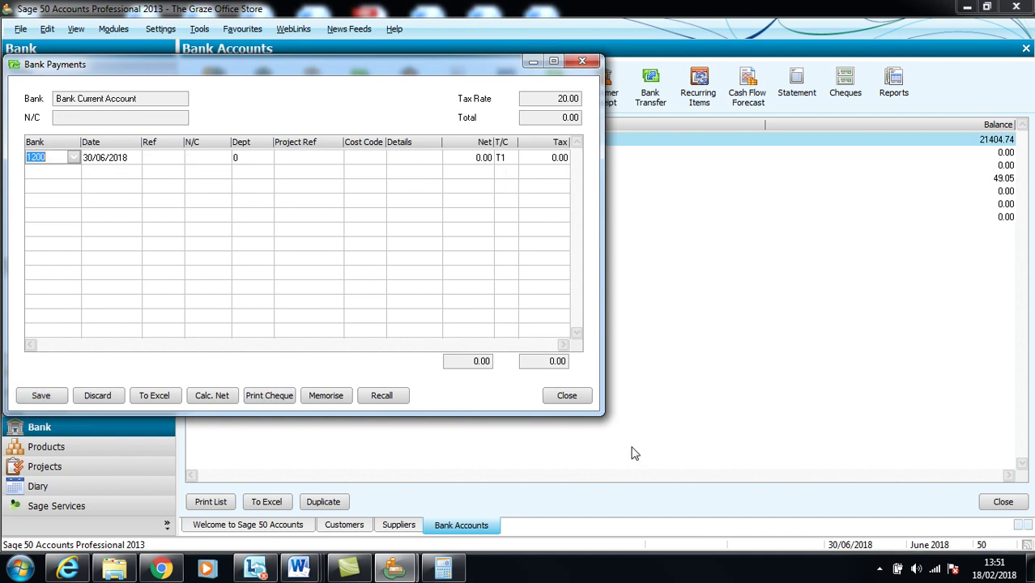
{"action": "left_click", "coordinate": [567, 396]}
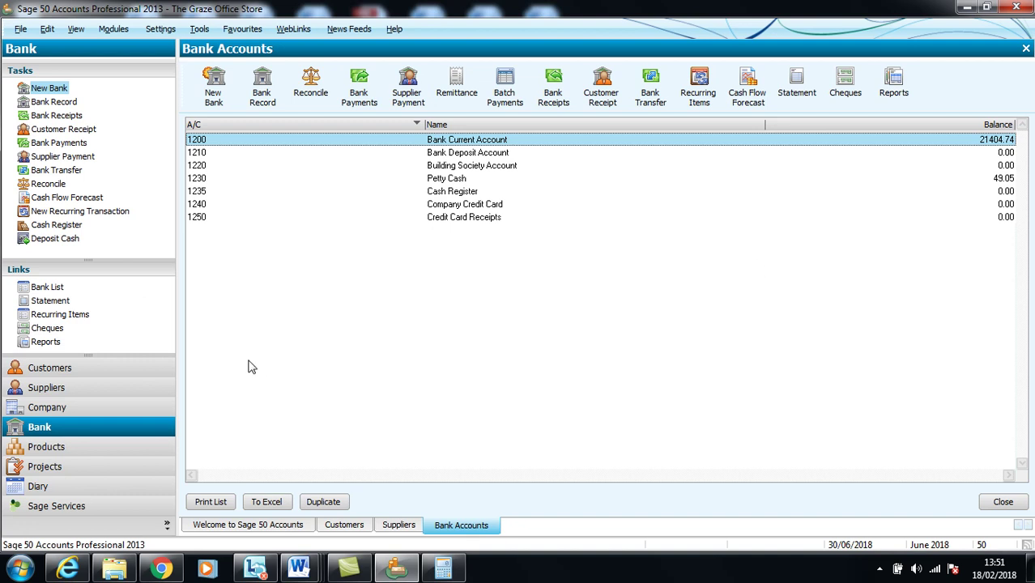
Step: Start a new nominal ledger journal entry with the reference JE1, keeping the posting date 30/06/2018
{"action": "left_click", "coordinate": [150, 411]}
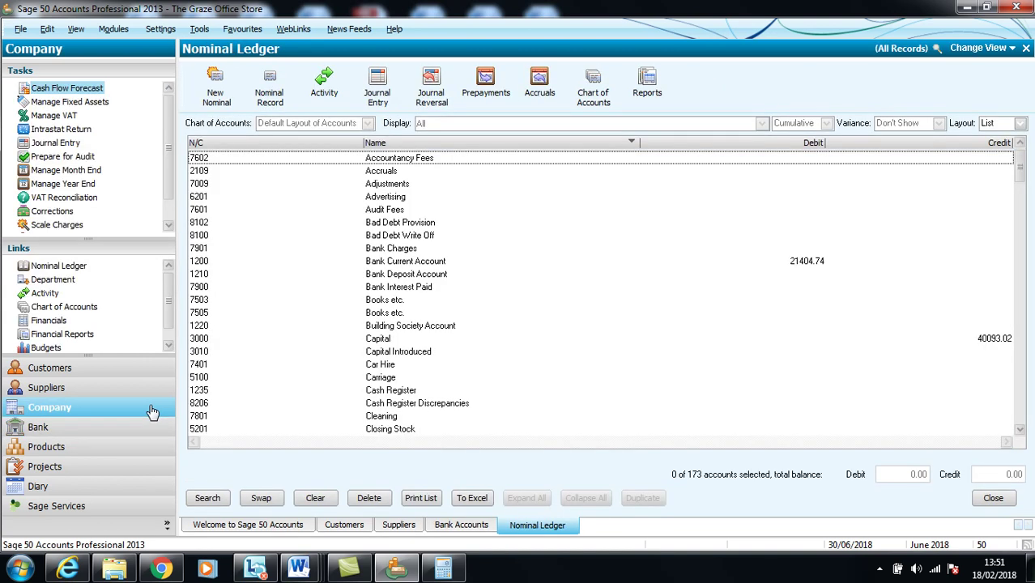
{"action": "left_click", "coordinate": [378, 99]}
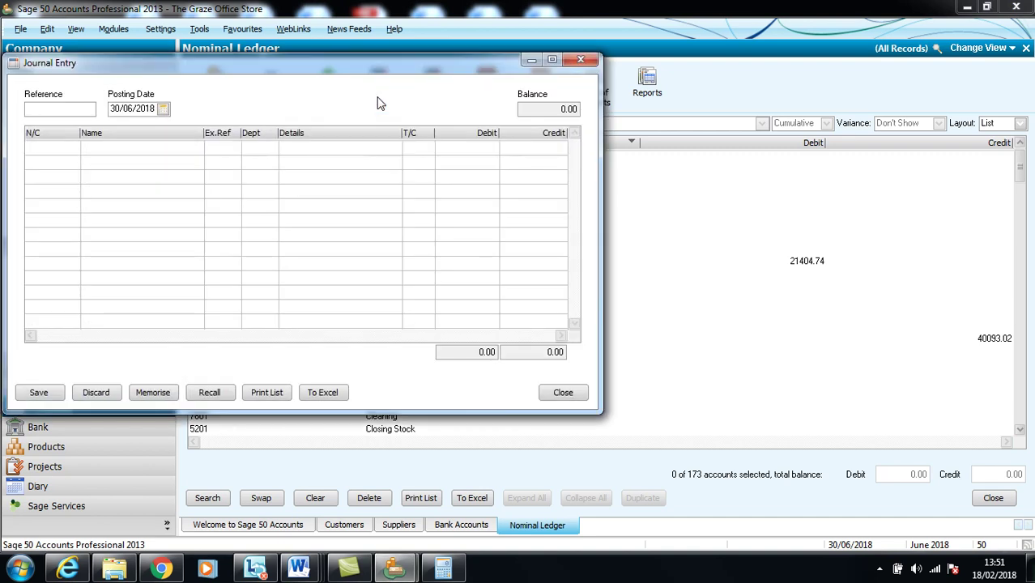
{"action": "type", "text": "JE1"}
Step: Sort the nominal account list by account code and choose 0020, Computer Equipment - cost, for the first journal line
{"action": "left_click", "coordinate": [73, 150]}
{"action": "left_click", "coordinate": [73, 150]}
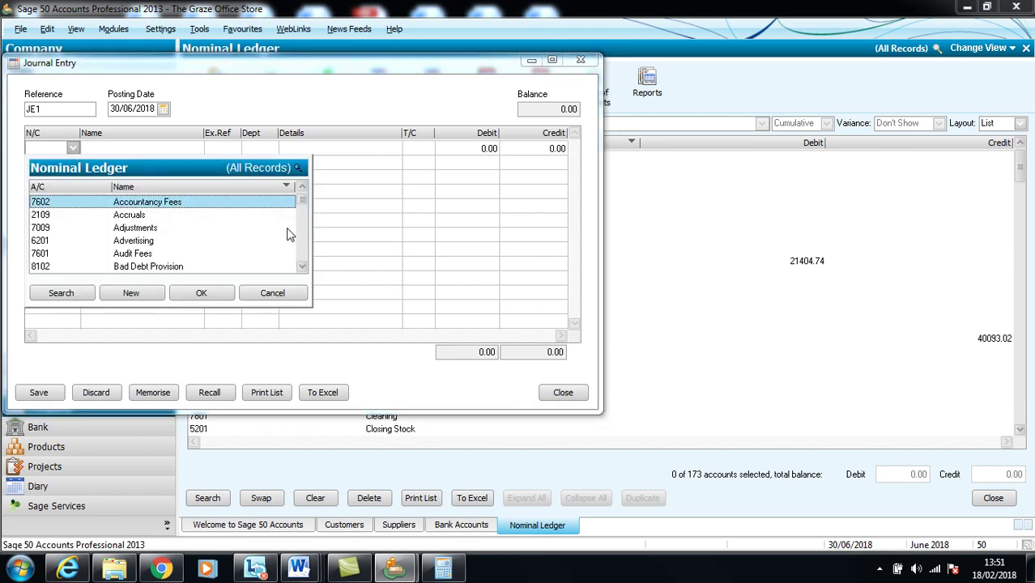
{"action": "key", "text": "Down"}
{"action": "key", "text": "Down"}
{"action": "key", "text": "Down"}
{"action": "key", "text": "Down"}
{"action": "key", "text": "Down"}
{"action": "key", "text": "Down"}
{"action": "key", "text": "Down"}
{"action": "key", "text": "Down"}
{"action": "key", "text": "Down"}
{"action": "key", "text": "Down"}
{"action": "key", "text": "Down"}
{"action": "key", "text": "Down"}
{"action": "key", "text": "Down"}
{"action": "key", "text": "Down"}
{"action": "key", "text": "Down"}
{"action": "key", "text": "Down"}
{"action": "key", "text": "Down"}
{"action": "key", "text": "Down"}
{"action": "key", "text": "Down"}
{"action": "key", "text": "Down"}
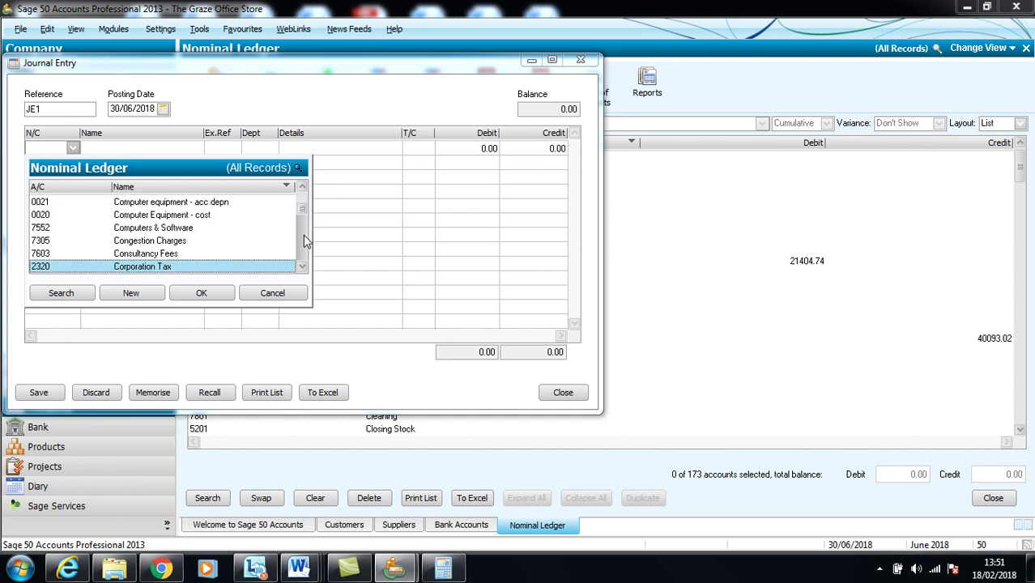
{"action": "key", "text": "Down"}
{"action": "key", "text": "Down"}
{"action": "key", "text": "Down"}
{"action": "key", "text": "Down"}
{"action": "key", "text": "Down"}
{"action": "key", "text": "Down"}
{"action": "key", "text": "Down"}
{"action": "key", "text": "Down"}
{"action": "key", "text": "Down"}
{"action": "key", "text": "Down"}
{"action": "key", "text": "Down"}
{"action": "key", "text": "Down"}
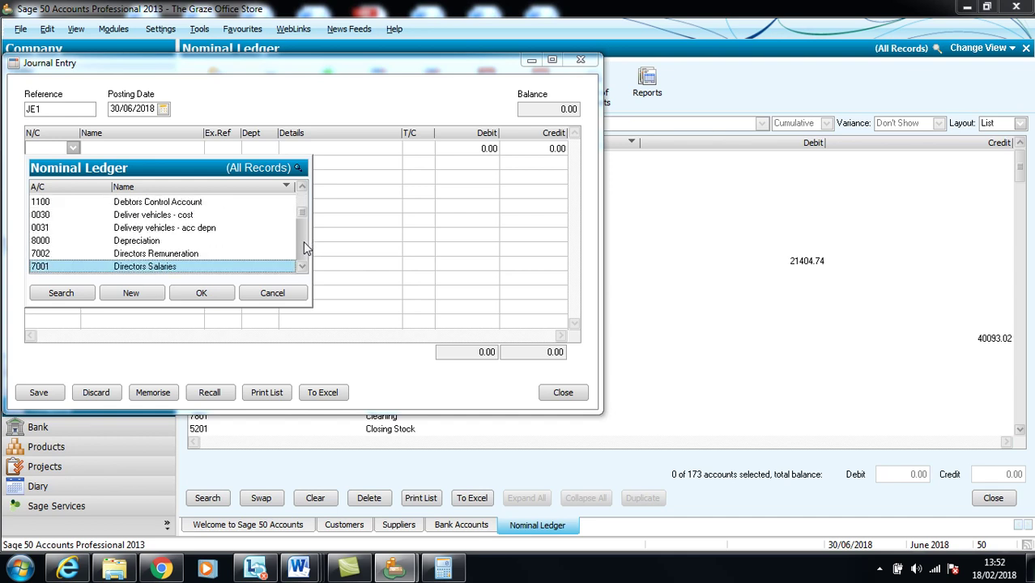
{"action": "left_click", "coordinate": [76, 183]}
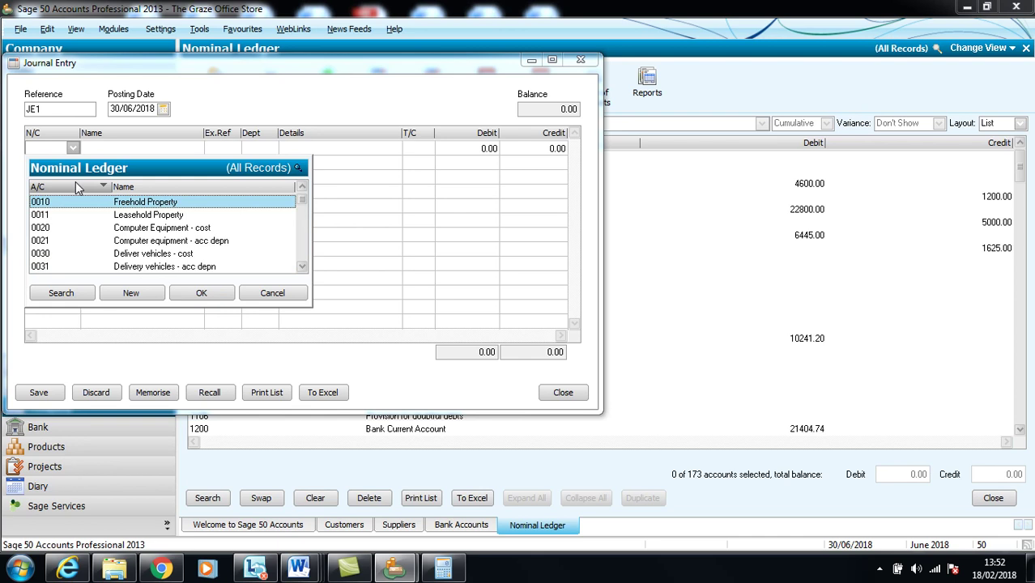
{"action": "left_click", "coordinate": [139, 231]}
{"action": "left_click", "coordinate": [200, 293]}
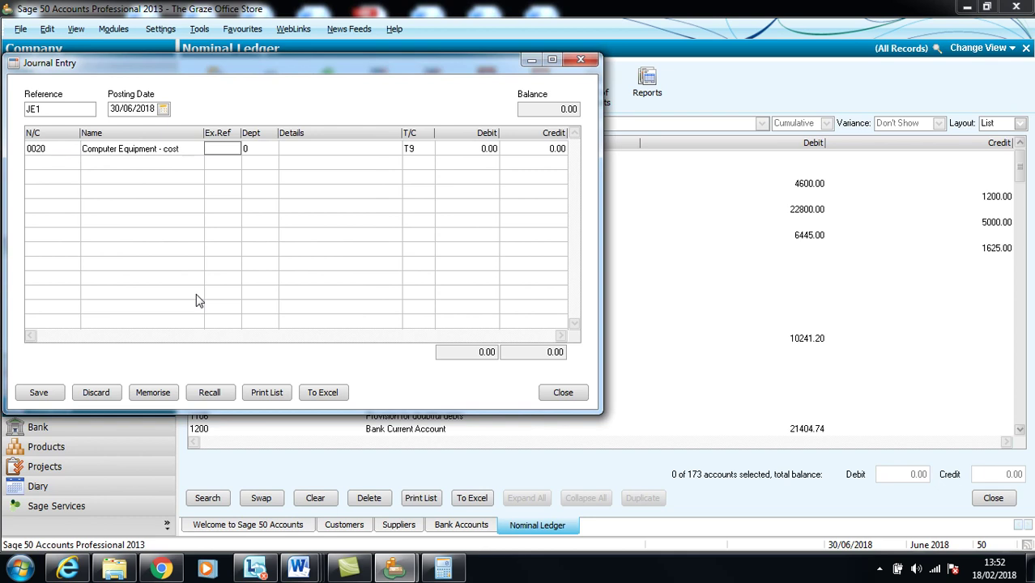
Step: Enter the details "Correction of incorrect Purchase inv" on the 0020 Computer Equipment journal line
{"action": "key", "text": "Tab"}
{"action": "key", "text": "Tab"}
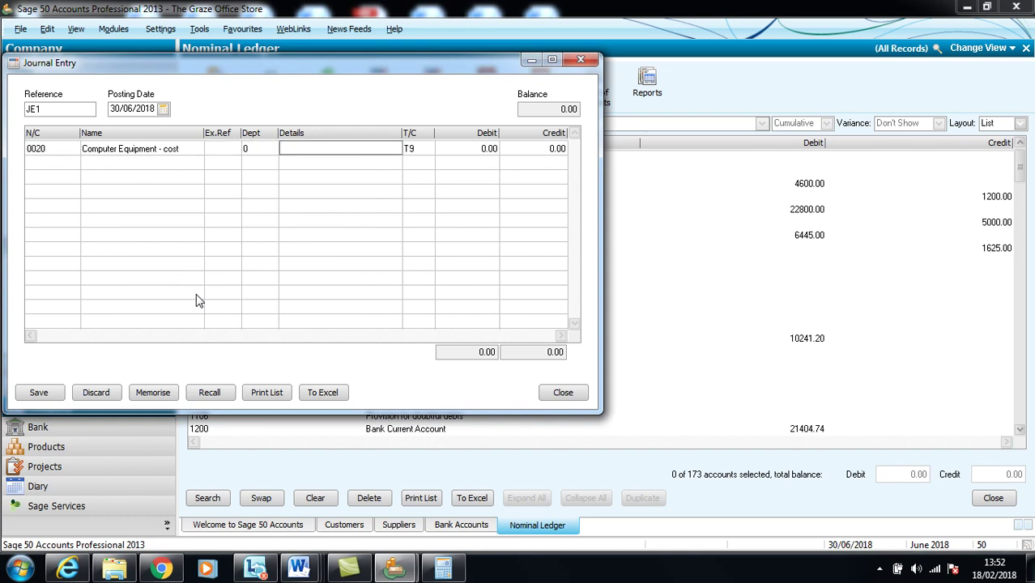
{"action": "type", "text": "CF"}
{"action": "key", "text": "BackSpace"}
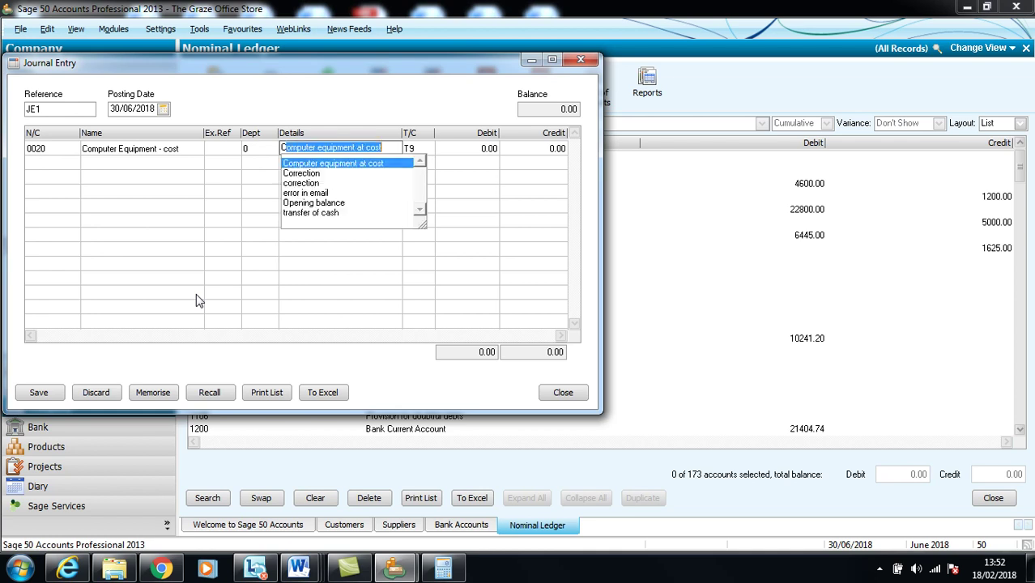
{"action": "type", "text": "F"}
{"action": "key", "text": "BackSpace"}
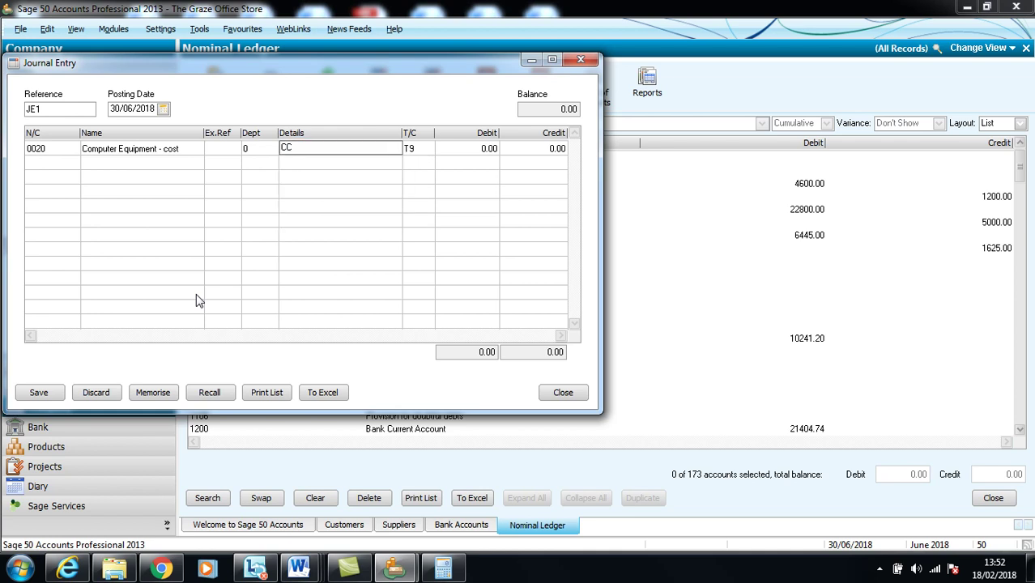
{"action": "type", "text": "orre"}
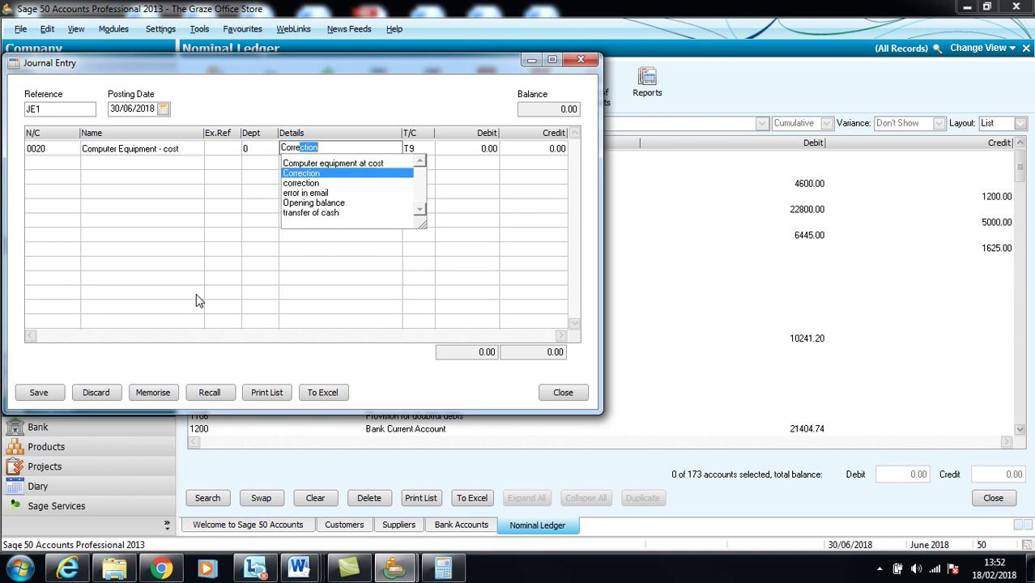
{"action": "type", "text": "ction"}
{"action": "key", "text": "Escape"}
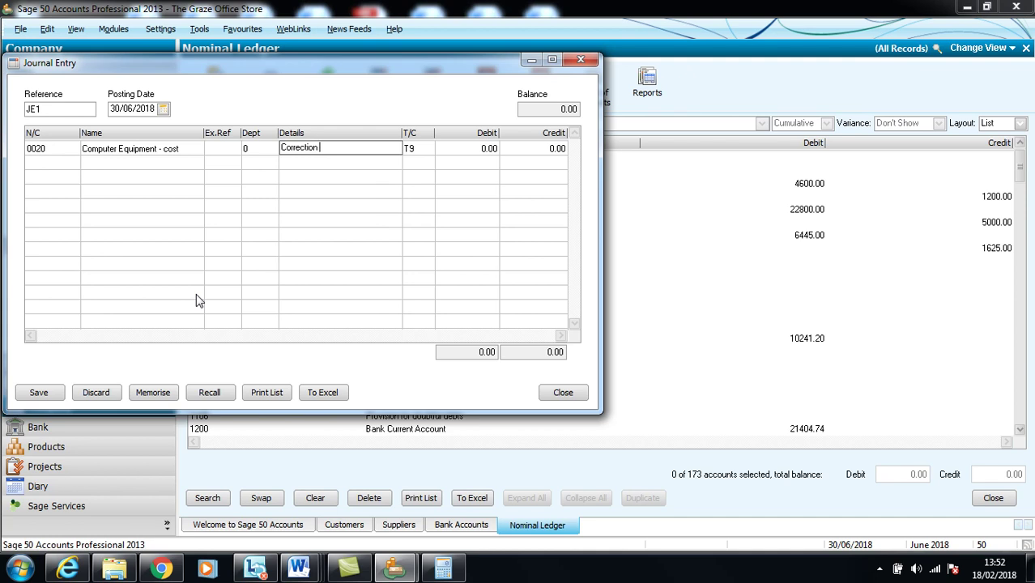
{"action": "type", "text": "of incorrect Purchase inv"}
{"action": "key", "text": "Tab"}
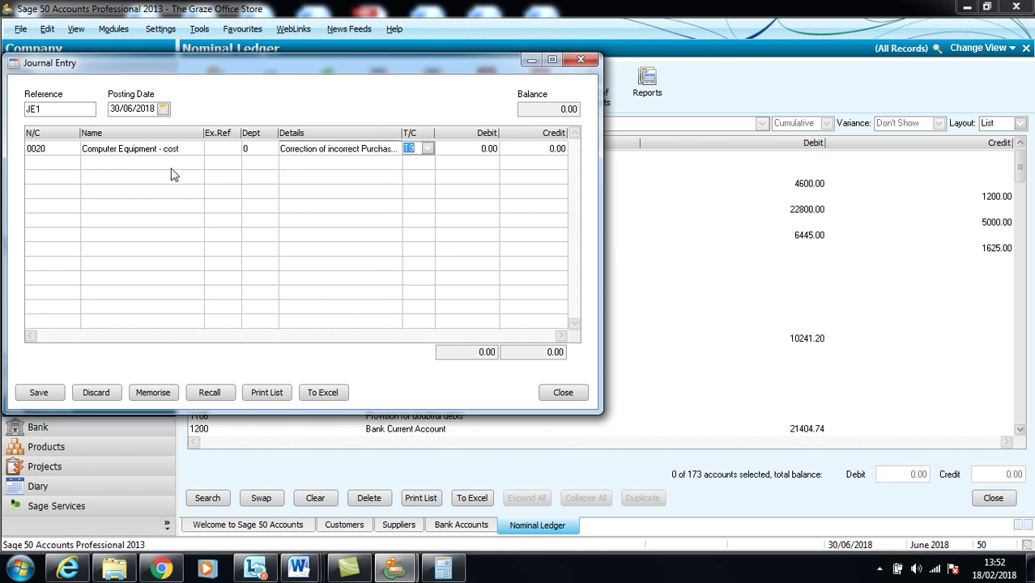
Step: Debit 95.00 on the Computer Equipment line, keeping tax code T9 and leaving the credit at zero
{"action": "key", "text": "Tab"}
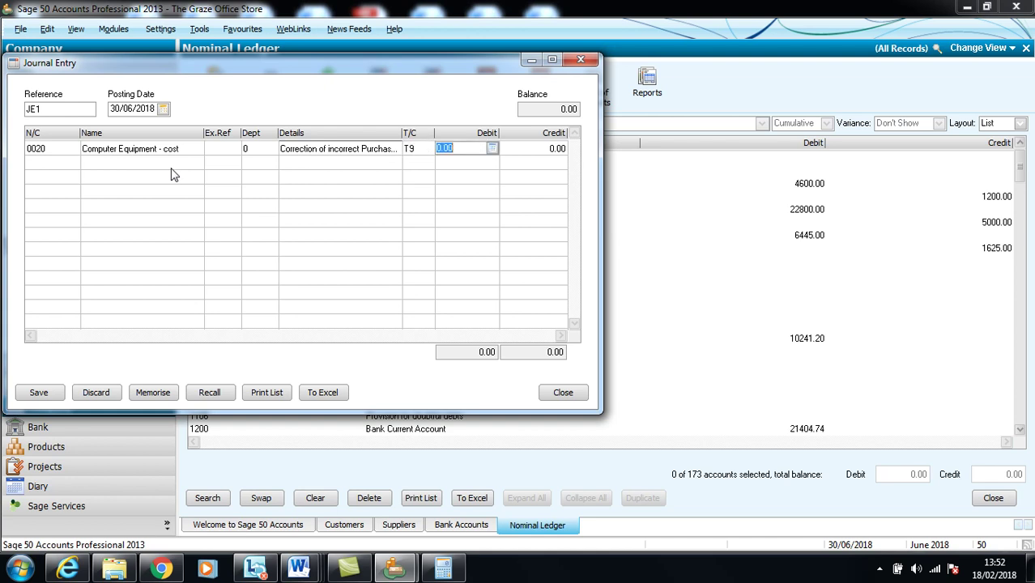
{"action": "type", "text": "95"}
{"action": "key", "text": "Tab"}
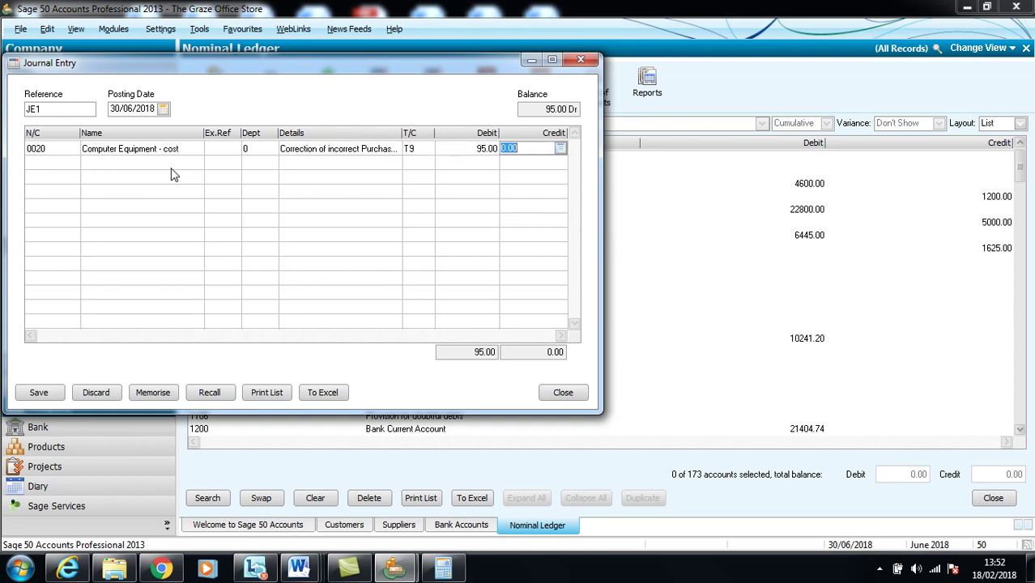
{"action": "key", "text": "Tab"}
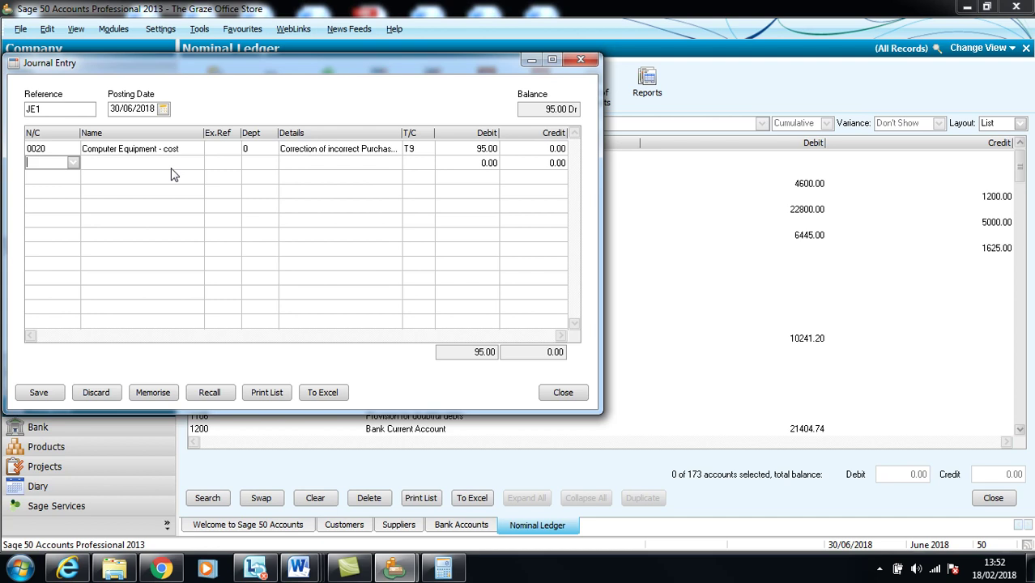
Step: Choose nominal account 0040, Fixtures and fittings - cost, for the second journal line
{"action": "left_click", "coordinate": [75, 164]}
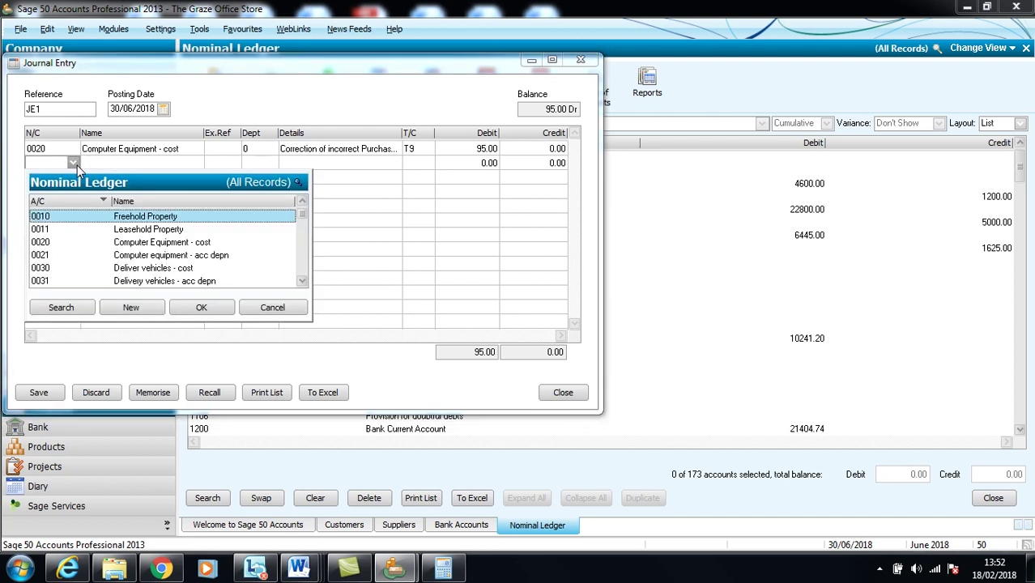
{"action": "left_click", "coordinate": [301, 282]}
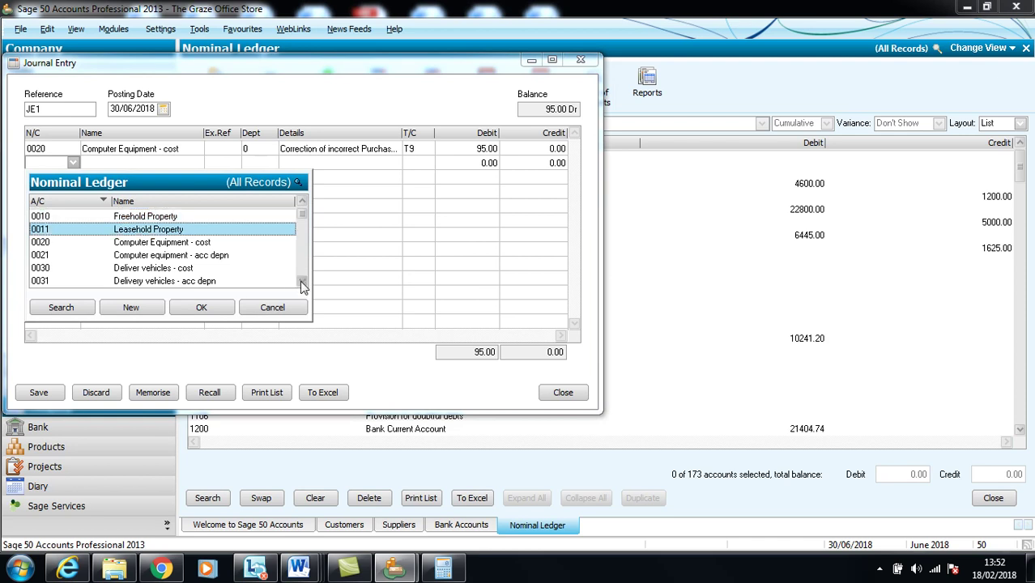
{"action": "left_click", "coordinate": [302, 283]}
{"action": "left_click", "coordinate": [302, 283]}
{"action": "left_click", "coordinate": [301, 283]}
{"action": "left_click", "coordinate": [301, 283]}
{"action": "left_click", "coordinate": [302, 282]}
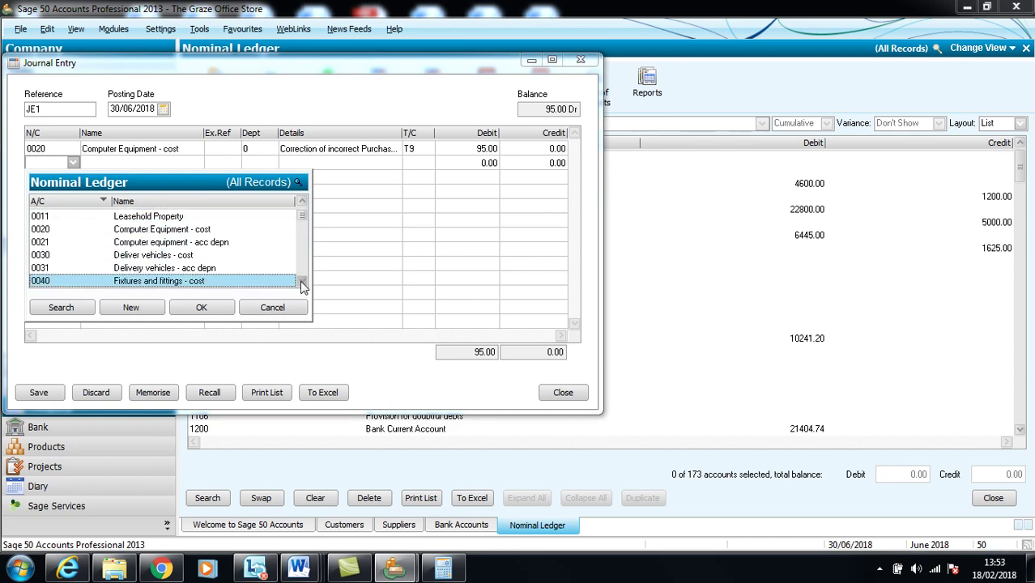
{"action": "left_click", "coordinate": [229, 309]}
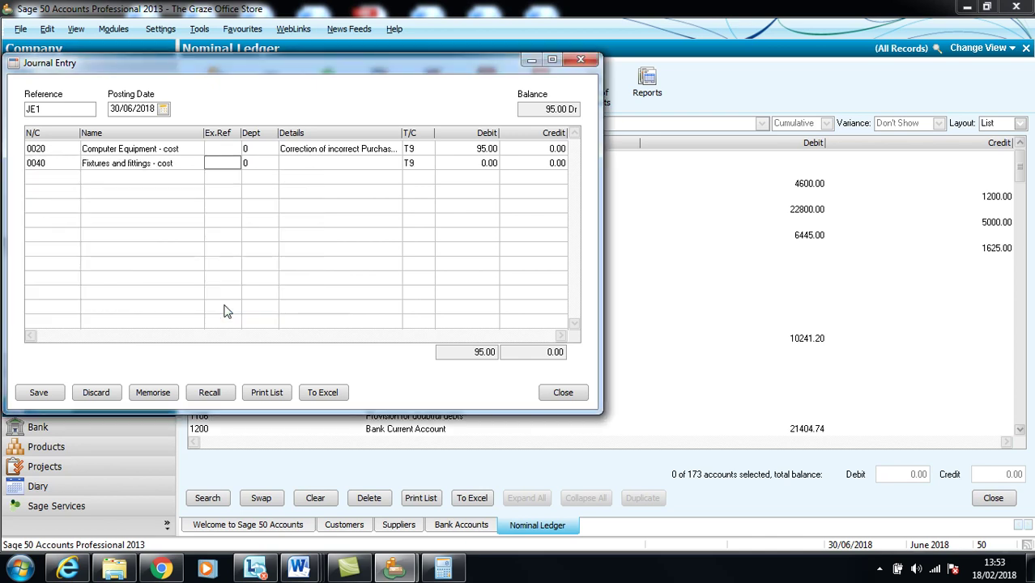
Step: Copy the details from the line above to the Fixtures and fittings line and credit 95.00 with tax code T9
{"action": "key", "text": "Tab"}
{"action": "key", "text": "Tab"}
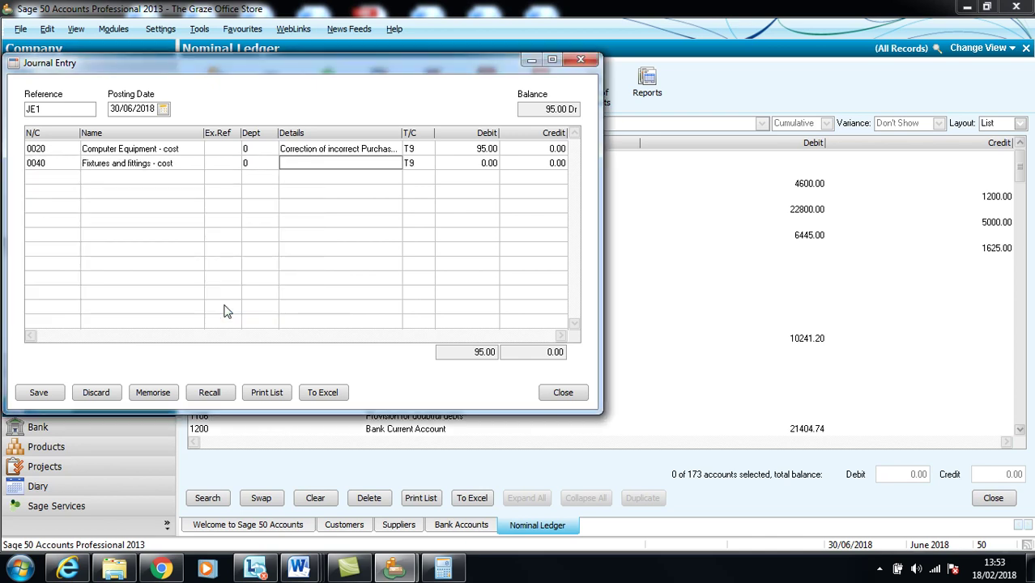
{"action": "key", "text": "F6"}
{"action": "key", "text": "Tab"}
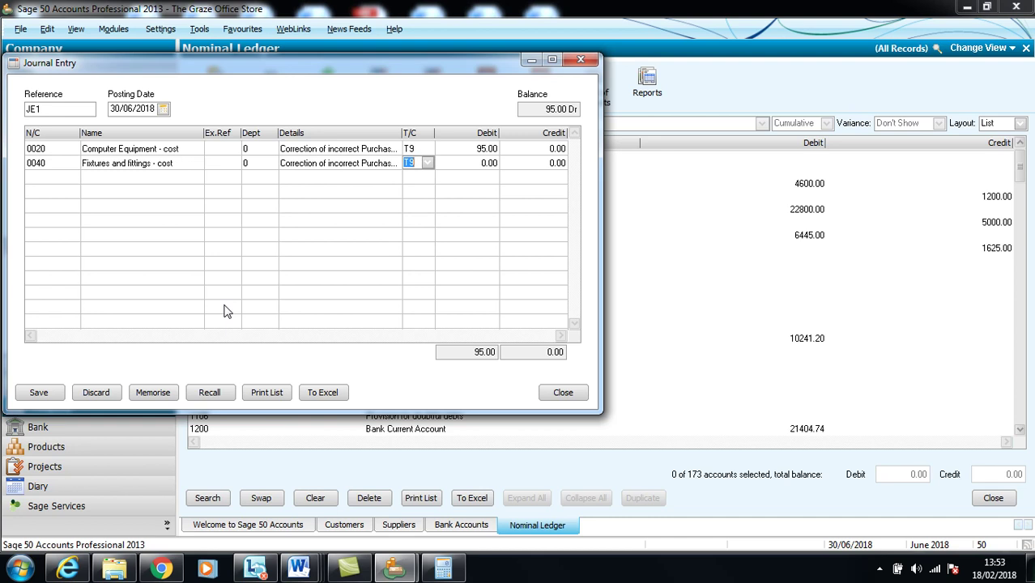
{"action": "key", "text": "Tab"}
{"action": "key", "text": "Tab"}
{"action": "type", "text": "95"}
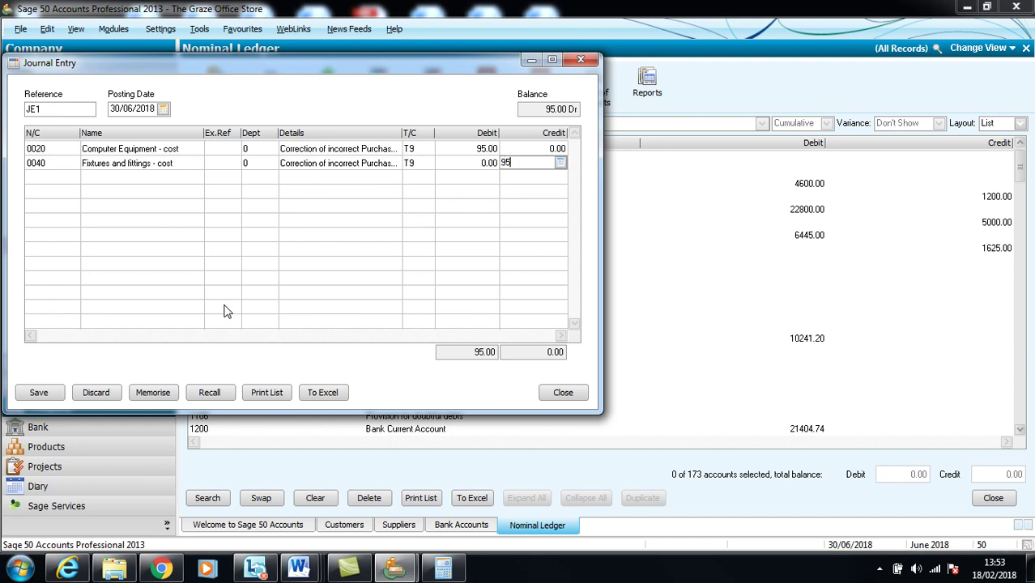
{"action": "key", "text": "Tab"}
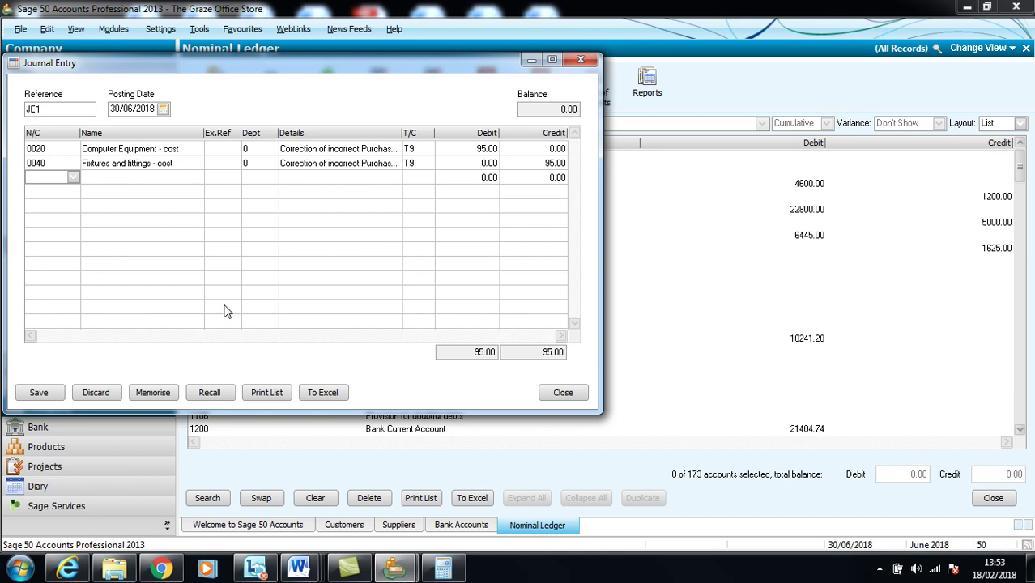
Step: Sort the nominal account list by name in descending order and choose 7004, Wages - Regular, for the third journal line
{"action": "left_click", "coordinate": [74, 178]}
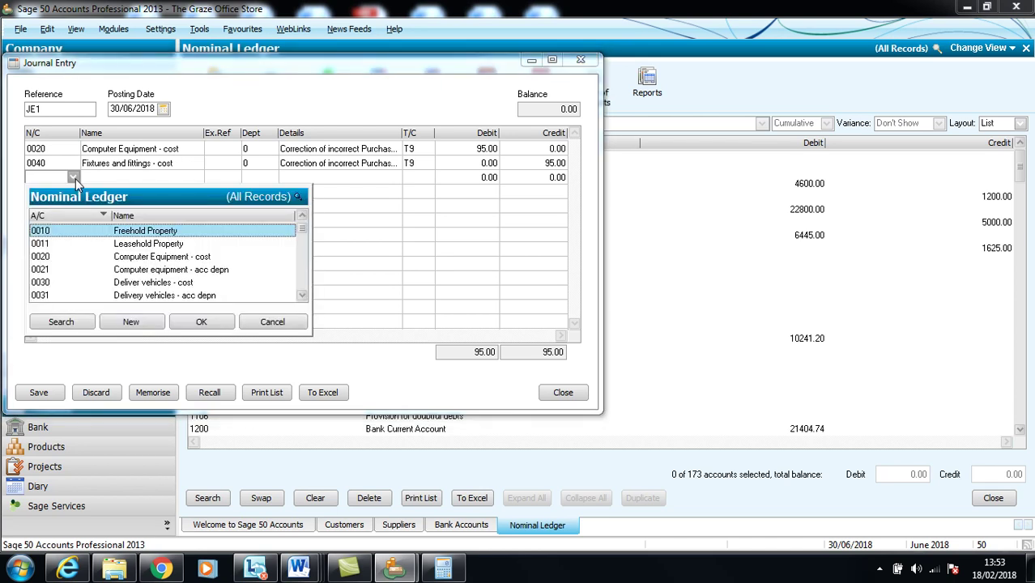
{"action": "left_click", "coordinate": [152, 216]}
{"action": "left_click", "coordinate": [151, 217]}
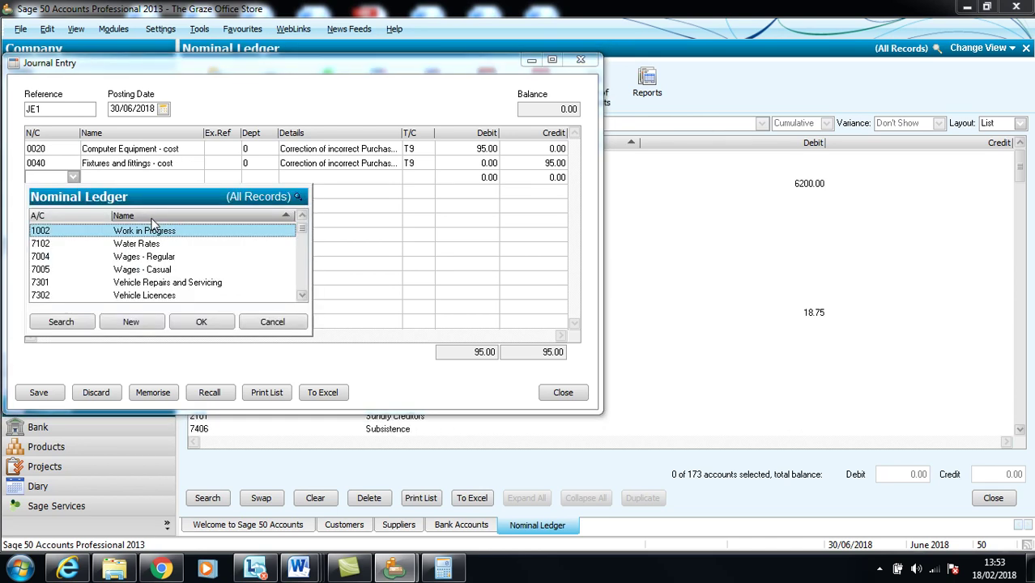
{"action": "left_click", "coordinate": [174, 258]}
{"action": "left_click", "coordinate": [202, 322]}
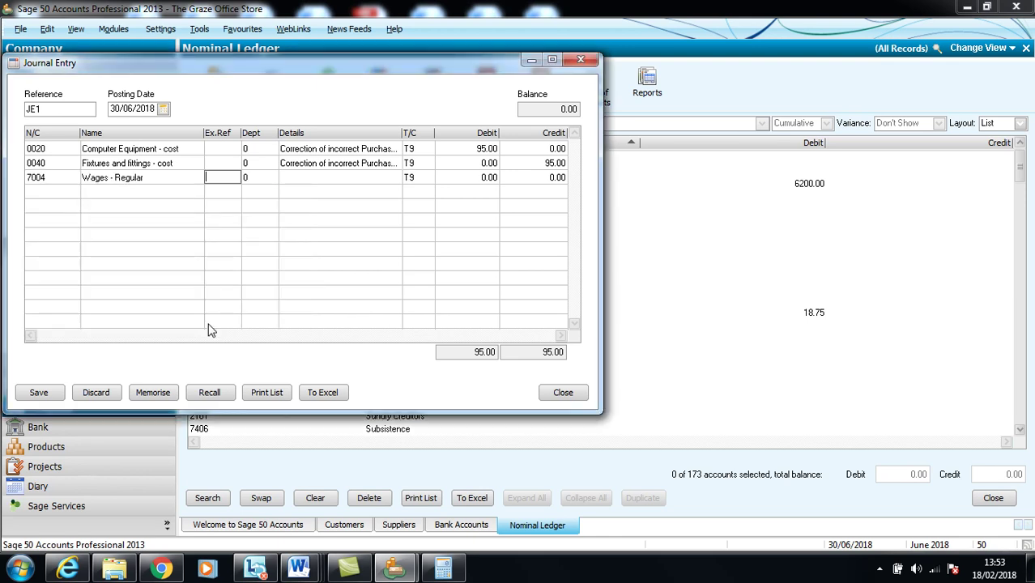
Step: Enter the details "Correction of wages" on the Wages - Regular journal line
{"action": "key", "text": "Tab"}
{"action": "key", "text": "Tab"}
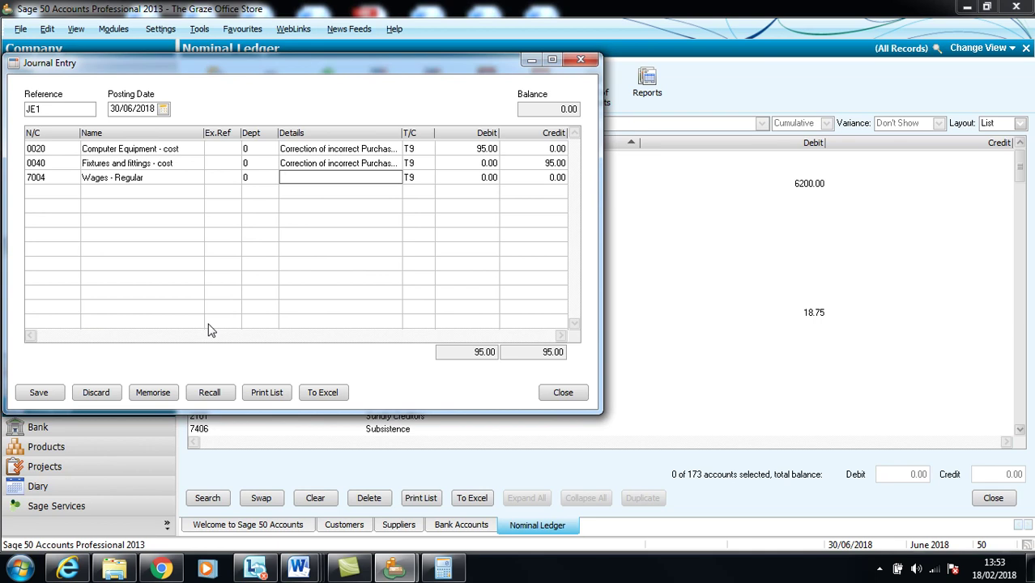
{"action": "type", "text": "Err"}
{"action": "key", "text": "BackSpace"}
{"action": "key", "text": "BackSpace"}
{"action": "key", "text": "BackSpace"}
{"action": "type", "text": "Co"}
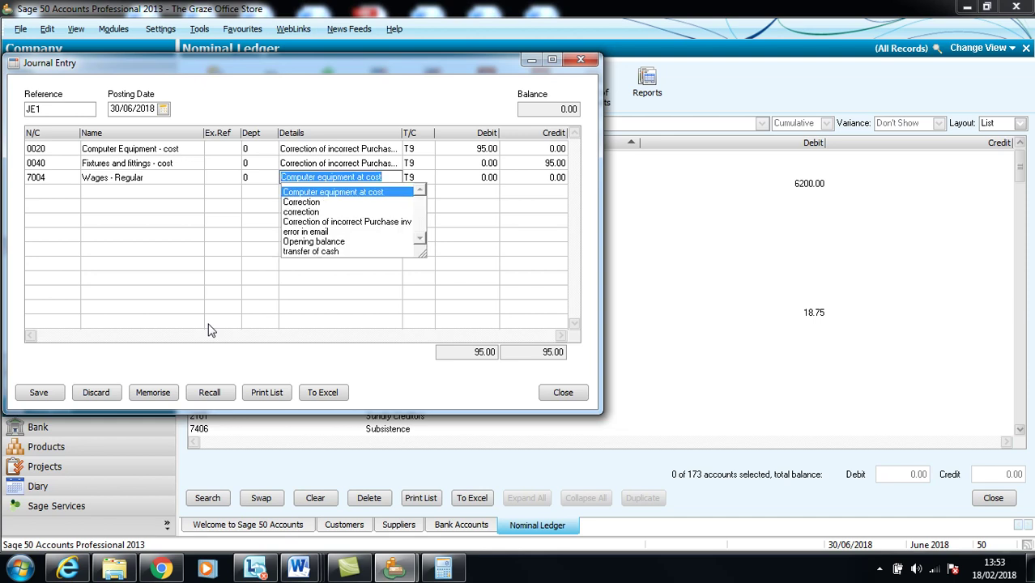
{"action": "type", "text": "rrection"}
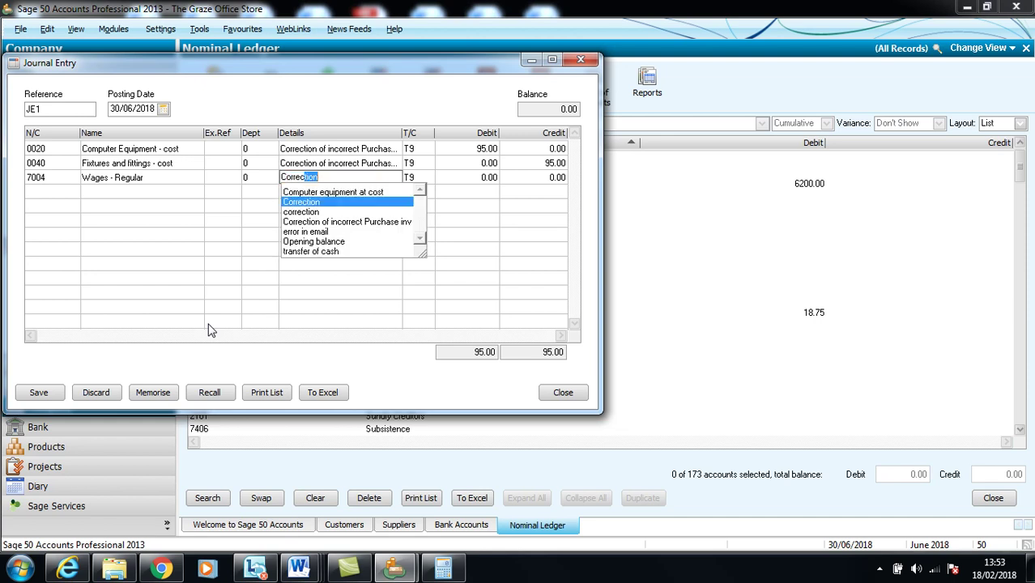
{"action": "type", "text": " of"}
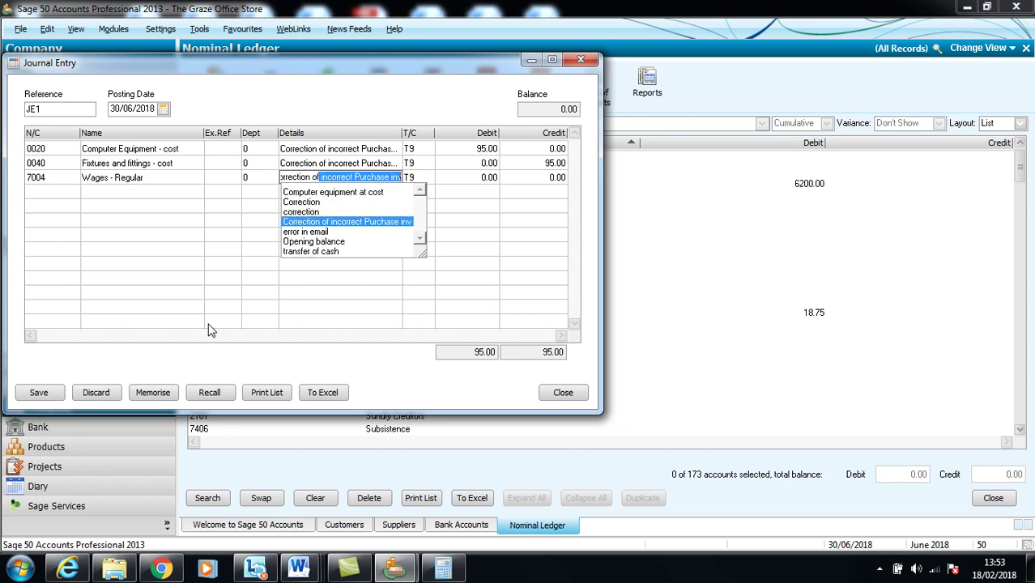
{"action": "type", "text": " wages"}
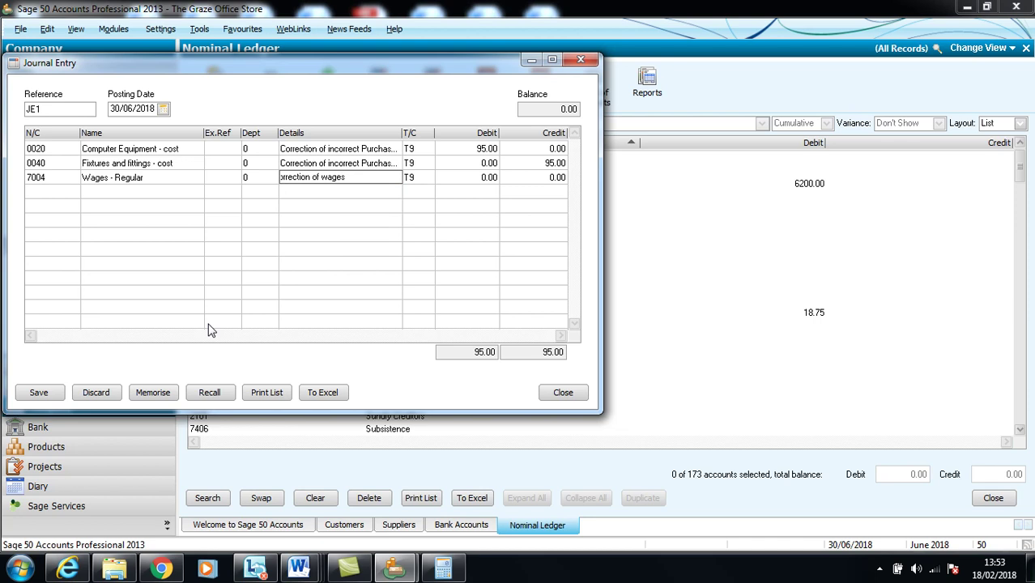
{"action": "key", "text": "Tab"}
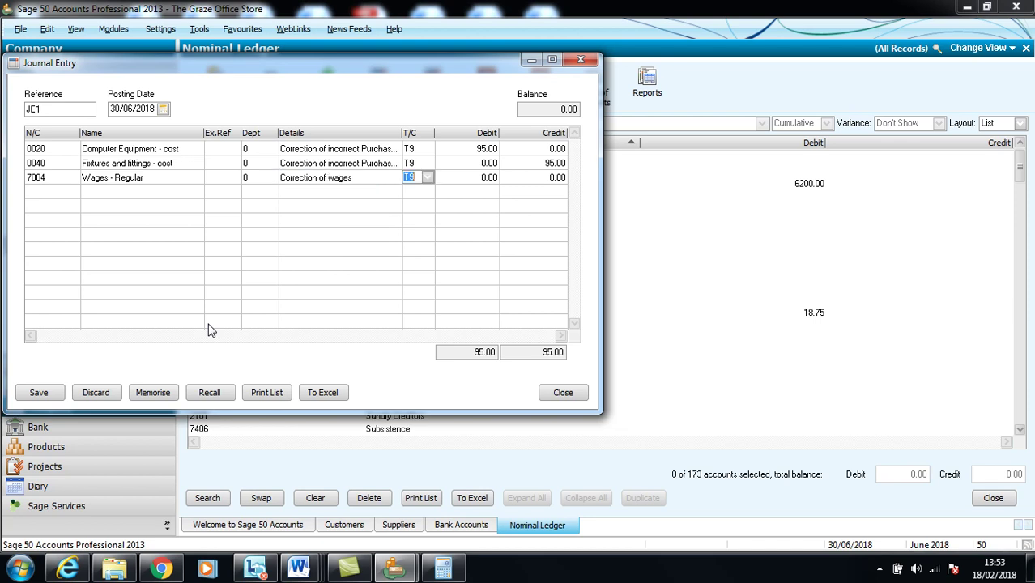
Step: Debit 25.95 on the Wages - Regular line, keeping tax code T9 and leaving the credit at zero
{"action": "key", "text": "Tab"}
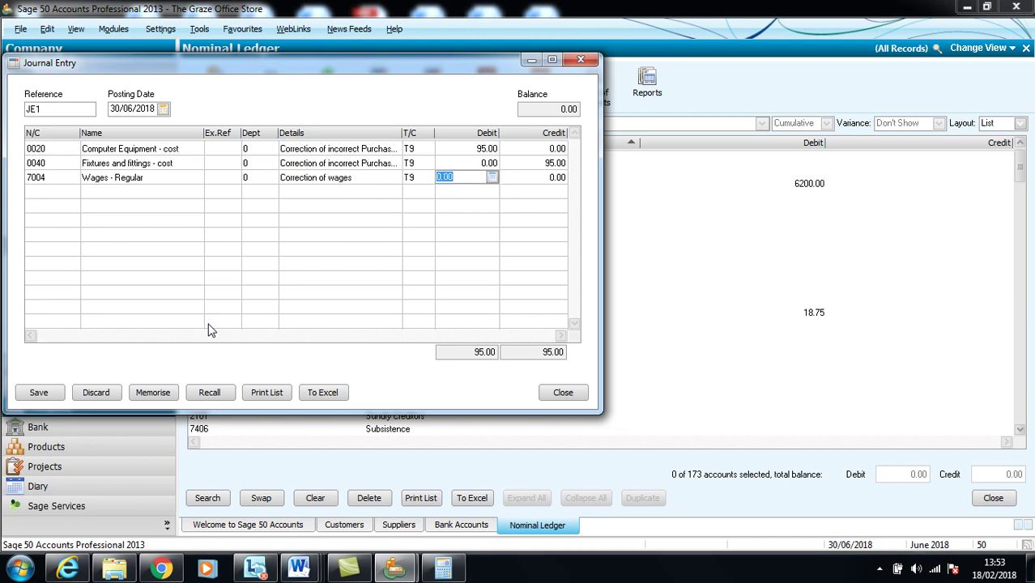
{"action": "type", "text": "25.95"}
{"action": "key", "text": "Tab"}
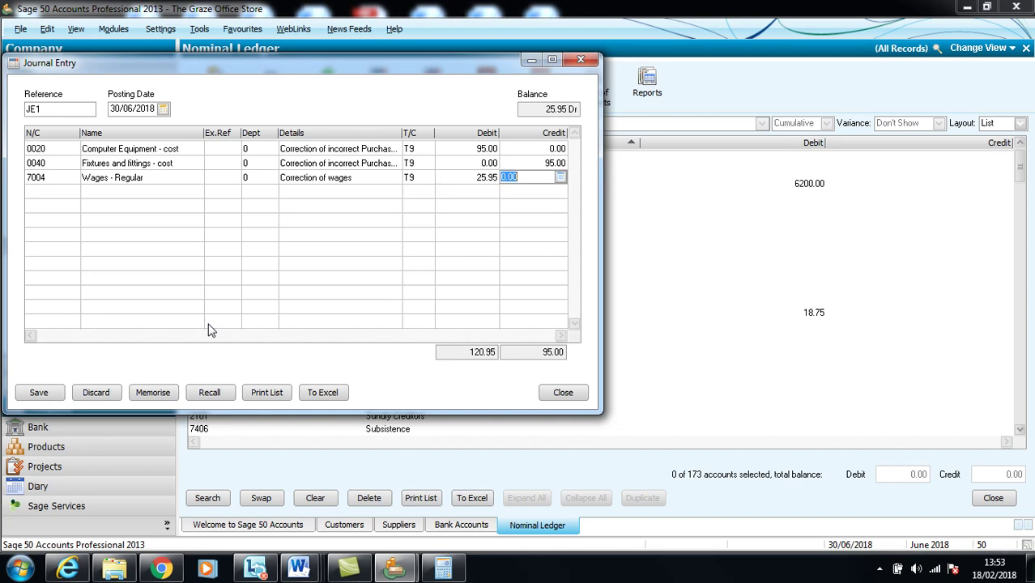
{"action": "key", "text": "Tab"}
Step: Add a fourth journal line for 1200, Bank Current Account, with the details "Correction of wages", tax code T9 and a credit of 25.95
{"action": "type", "text": "12"}
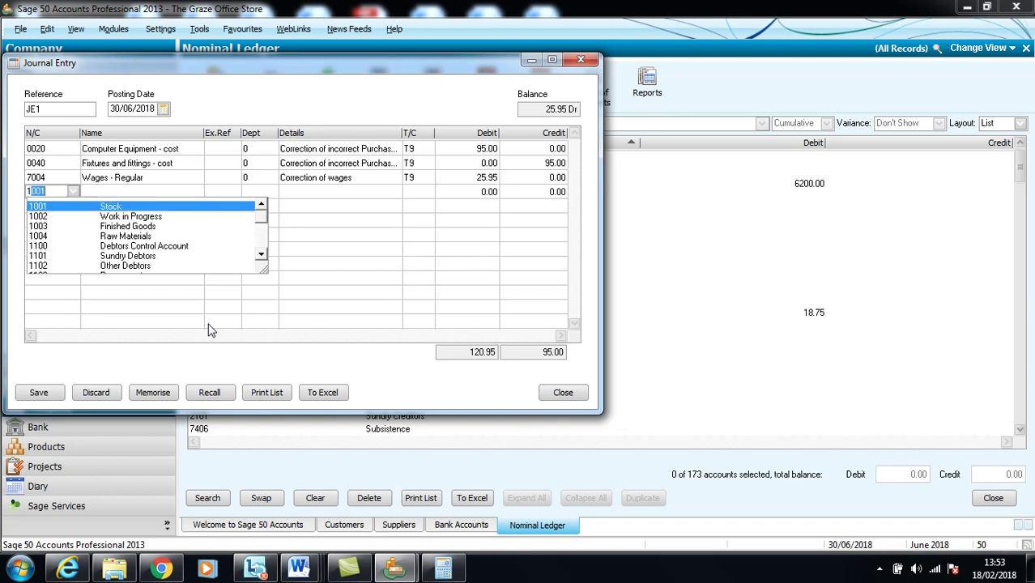
{"action": "key", "text": "Tab"}
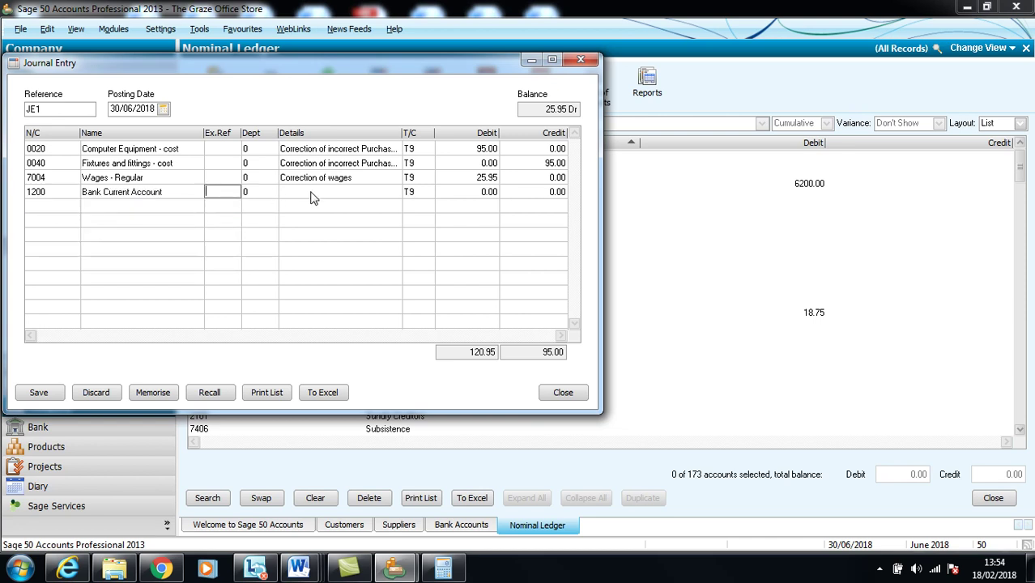
{"action": "key", "text": "Tab"}
{"action": "key", "text": "Tab"}
{"action": "key", "text": "Tab"}
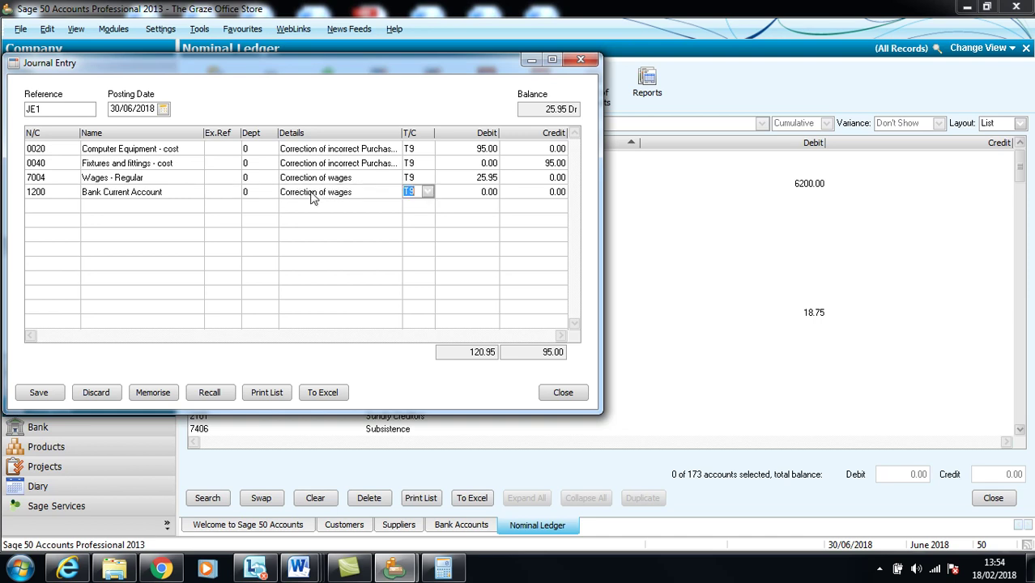
{"action": "key", "text": "Tab"}
{"action": "key", "text": "Tab"}
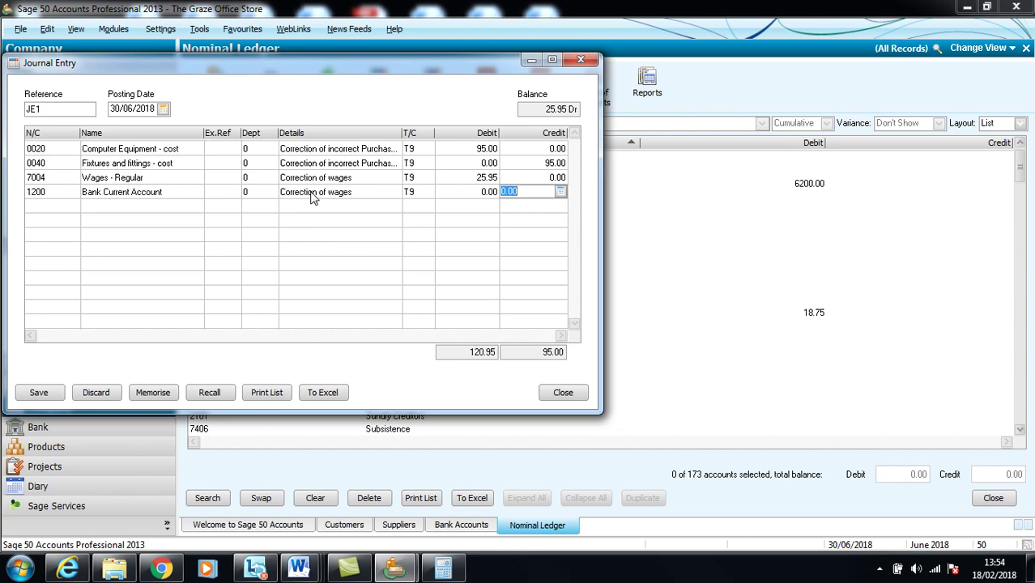
{"action": "type", "text": "25.95"}
{"action": "key", "text": "Tab"}
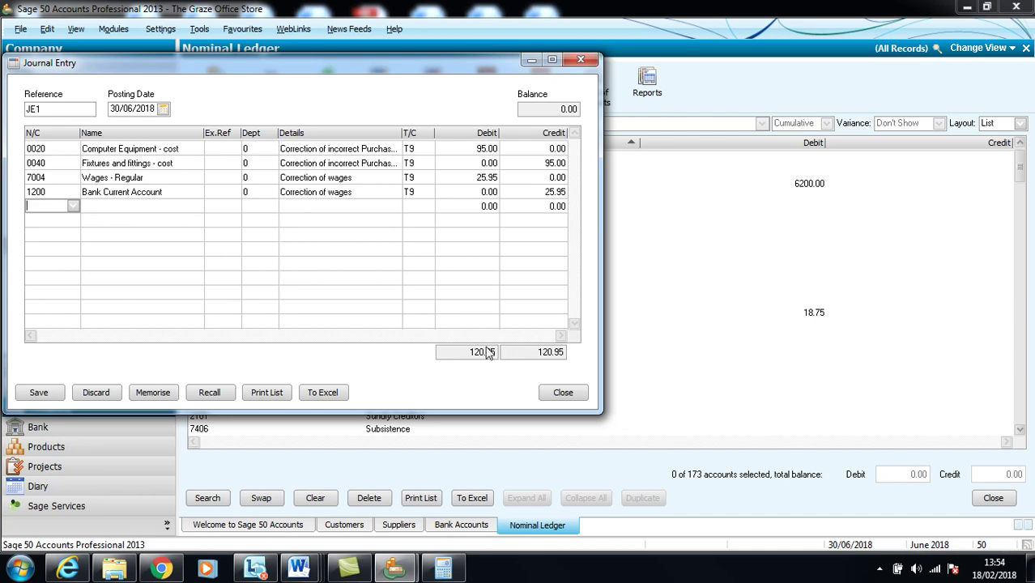
Step: Save the JE1 journal and close the journal entry window
{"action": "left_click", "coordinate": [40, 394]}
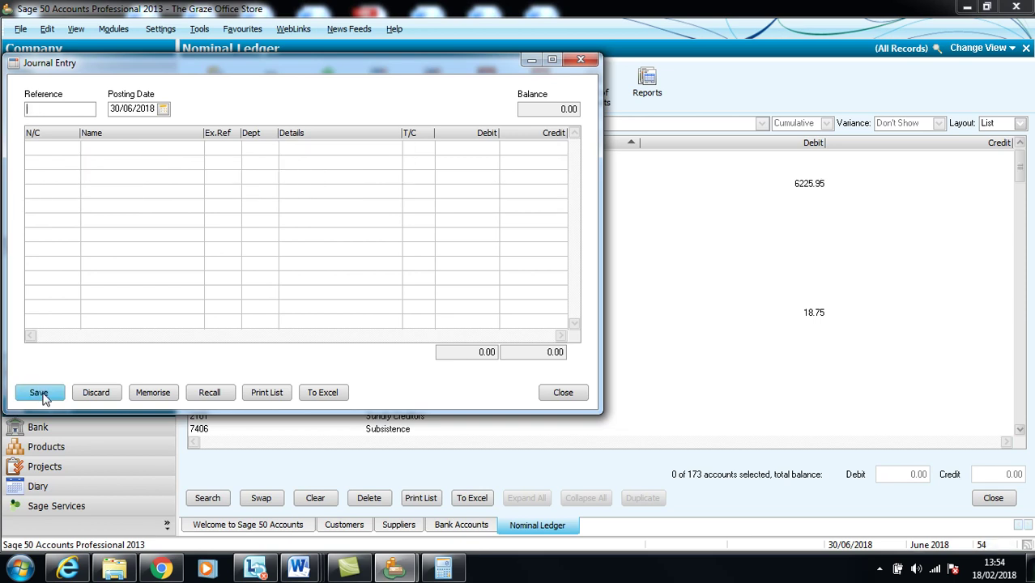
{"action": "left_click", "coordinate": [562, 394]}
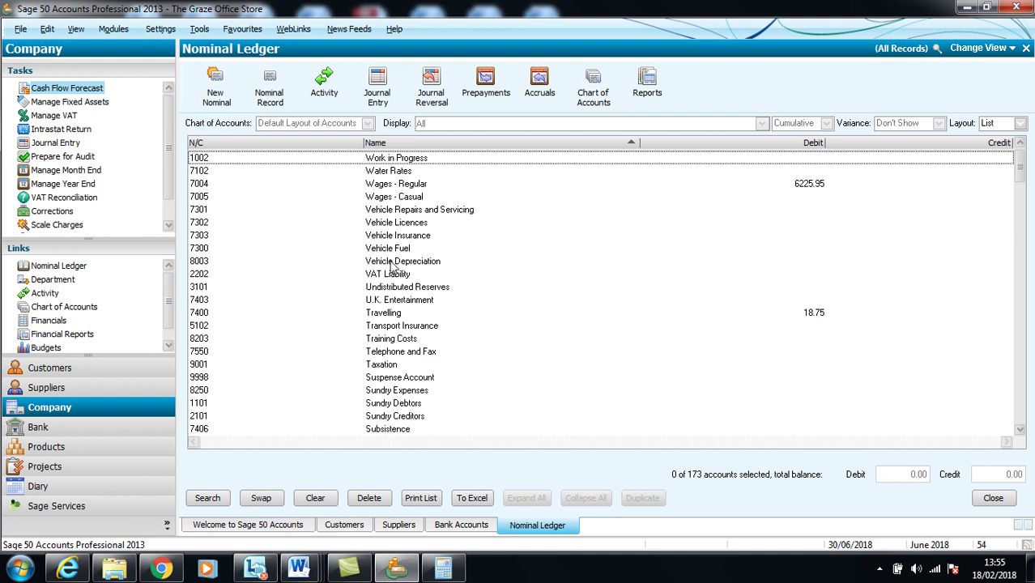
Step: Start a company backup without checking the data, and name the backup file "SageAccts The Graze Office Store Task 11"
{"action": "left_click", "coordinate": [21, 30]}
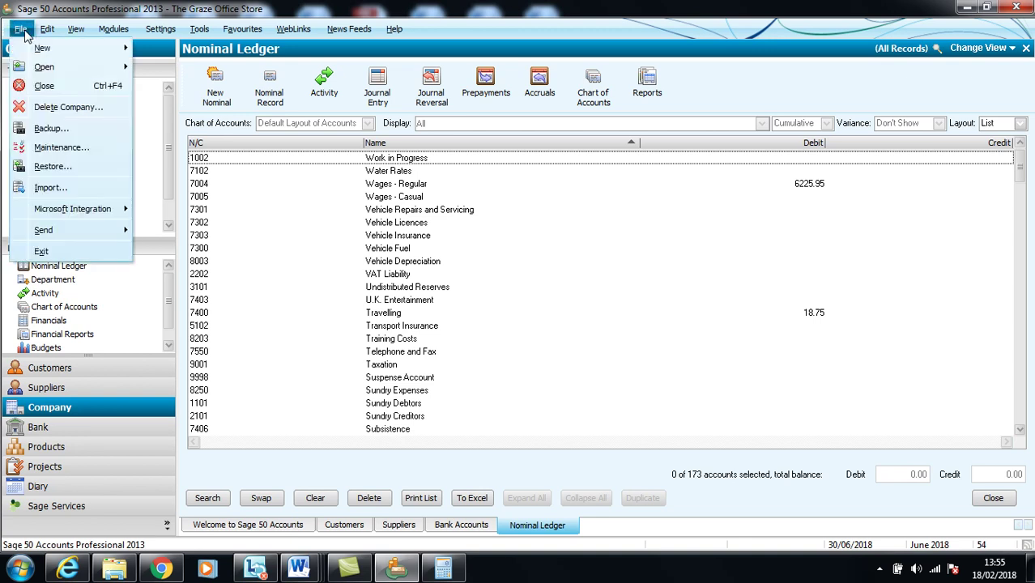
{"action": "left_click", "coordinate": [53, 129]}
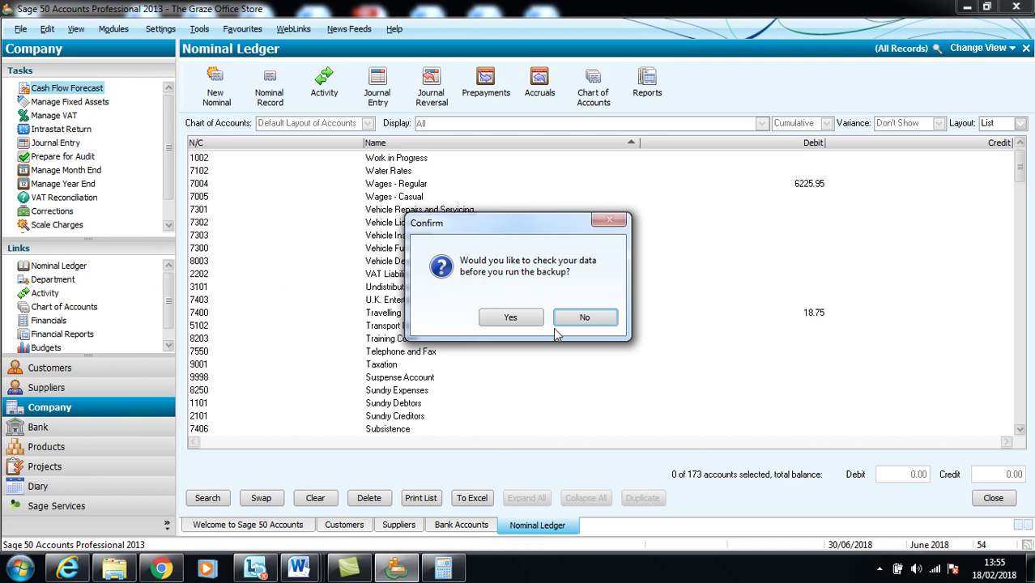
{"action": "left_click", "coordinate": [585, 320]}
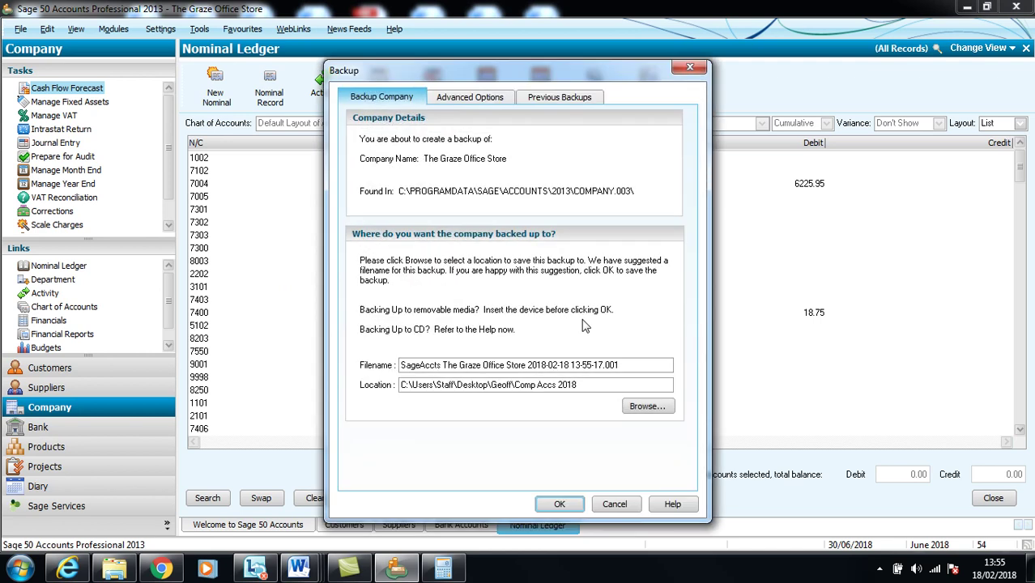
{"action": "left_click", "coordinate": [629, 366]}
{"action": "key", "text": "BackSpace"}
{"action": "key", "text": "BackSpace"}
{"action": "key", "text": "BackSpace"}
{"action": "key", "text": "BackSpace"}
{"action": "key", "text": "BackSpace"}
{"action": "key", "text": "BackSpace"}
{"action": "key", "text": "BackSpace"}
{"action": "key", "text": "BackSpace"}
{"action": "key", "text": "BackSpace"}
{"action": "key", "text": "BackSpace"}
{"action": "key", "text": "BackSpace"}
{"action": "key", "text": "BackSpace"}
{"action": "key", "text": "BackSpace"}
{"action": "key", "text": "BackSpace"}
{"action": "key", "text": "BackSpace"}
{"action": "key", "text": "BackSpace"}
{"action": "key", "text": "BackSpace"}
{"action": "key", "text": "BackSpace"}
{"action": "key", "text": "BackSpace"}
{"action": "key", "text": "BackSpace"}
{"action": "key", "text": "BackSpace"}
{"action": "key", "text": "BackSpace"}
{"action": "key", "text": "BackSpace"}
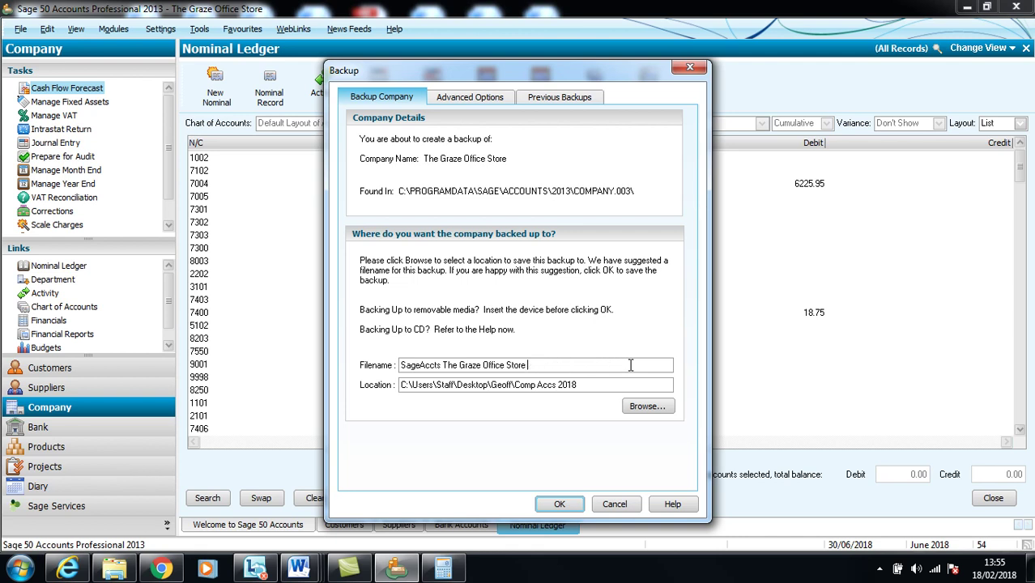
{"action": "type", "text": "Task 11"}
Step: Choose the Comp Accs 2018 folder, inside the staff member's desktop folder, as the backup location and run the backup
{"action": "left_click", "coordinate": [649, 413]}
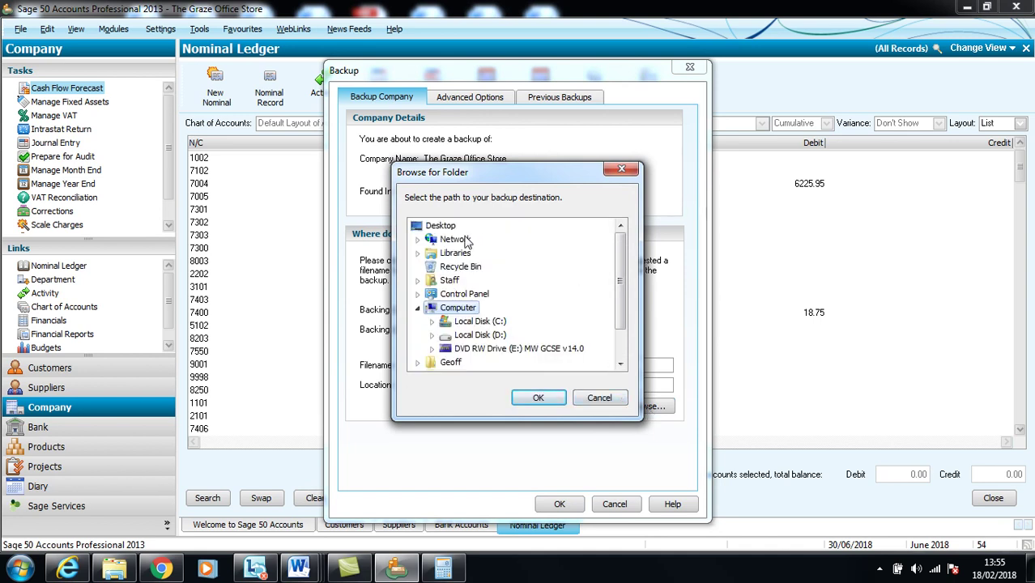
{"action": "left_click", "coordinate": [433, 364]}
{"action": "left_click_drag", "start_coordinate": [617, 324], "coordinate": [618, 298]}
{"action": "left_click", "coordinate": [442, 229]}
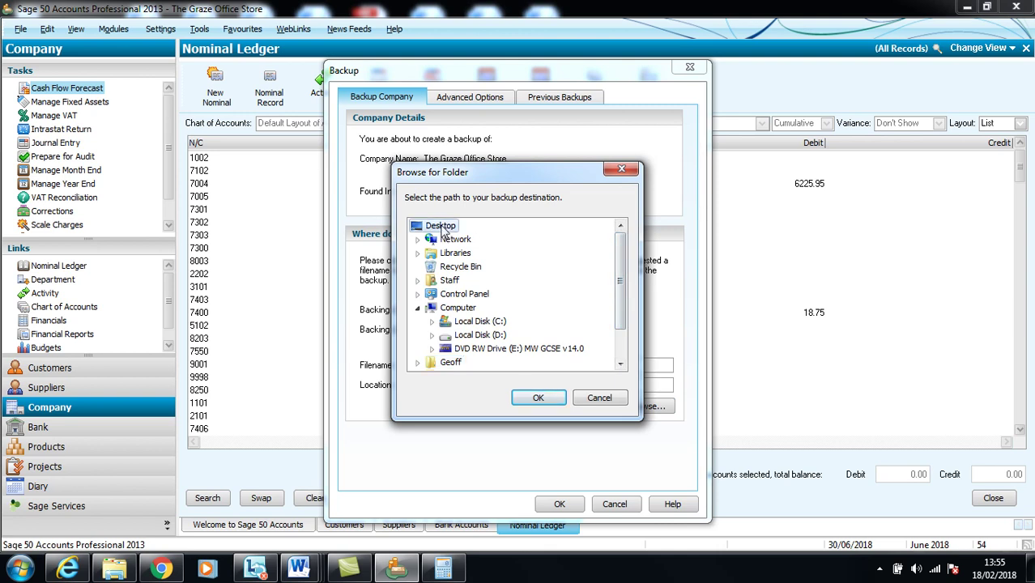
{"action": "double_click", "coordinate": [441, 228]}
{"action": "double_click", "coordinate": [443, 229]}
{"action": "left_click_drag", "start_coordinate": [622, 299], "coordinate": [624, 319]}
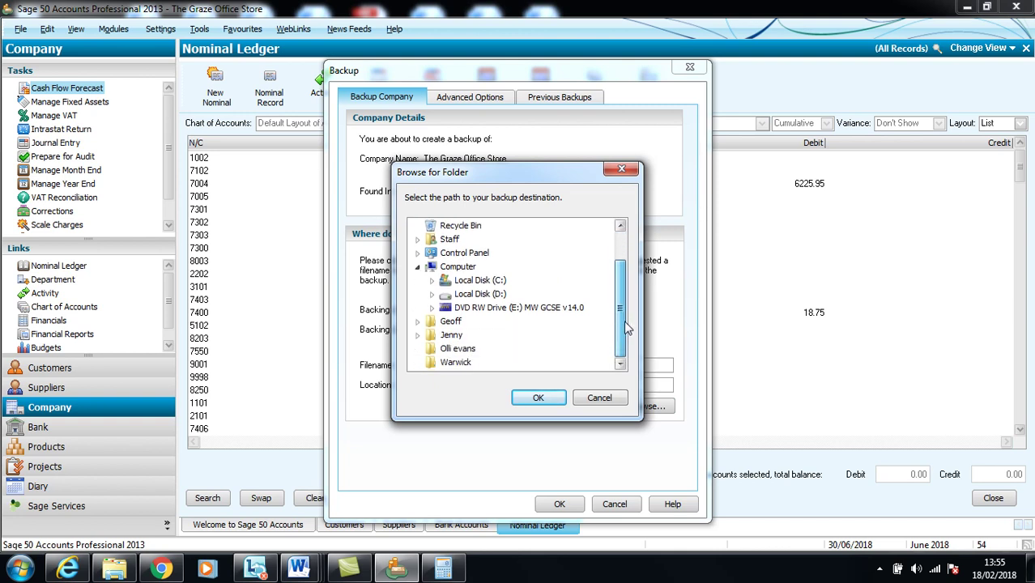
{"action": "left_click", "coordinate": [418, 322]}
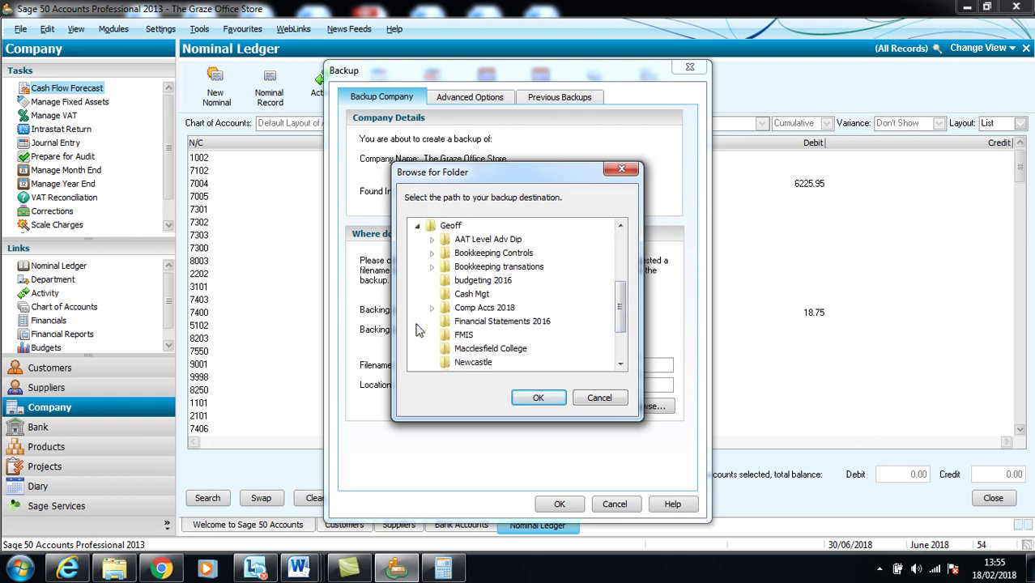
{"action": "double_click", "coordinate": [472, 314]}
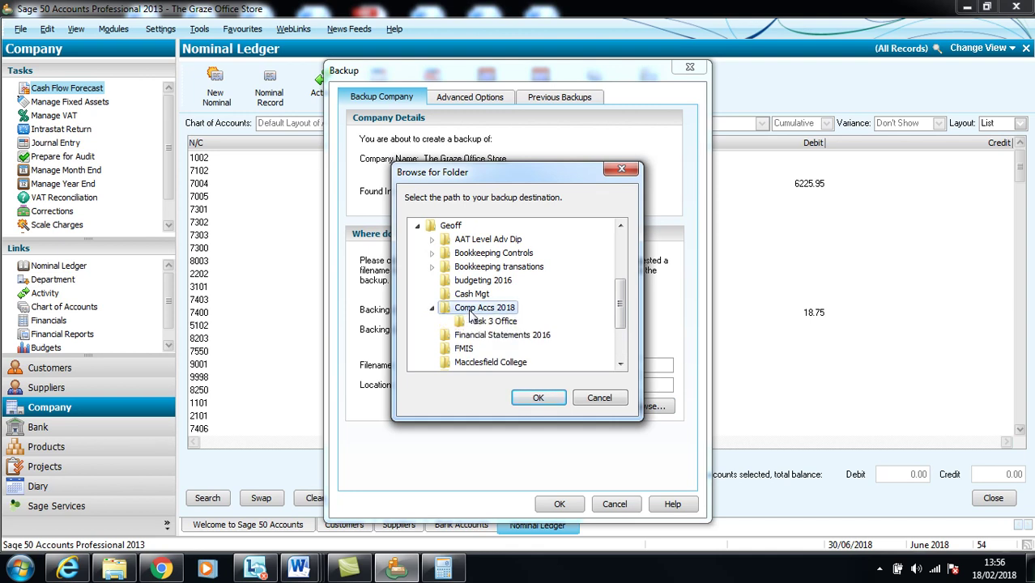
{"action": "double_click", "coordinate": [472, 314]}
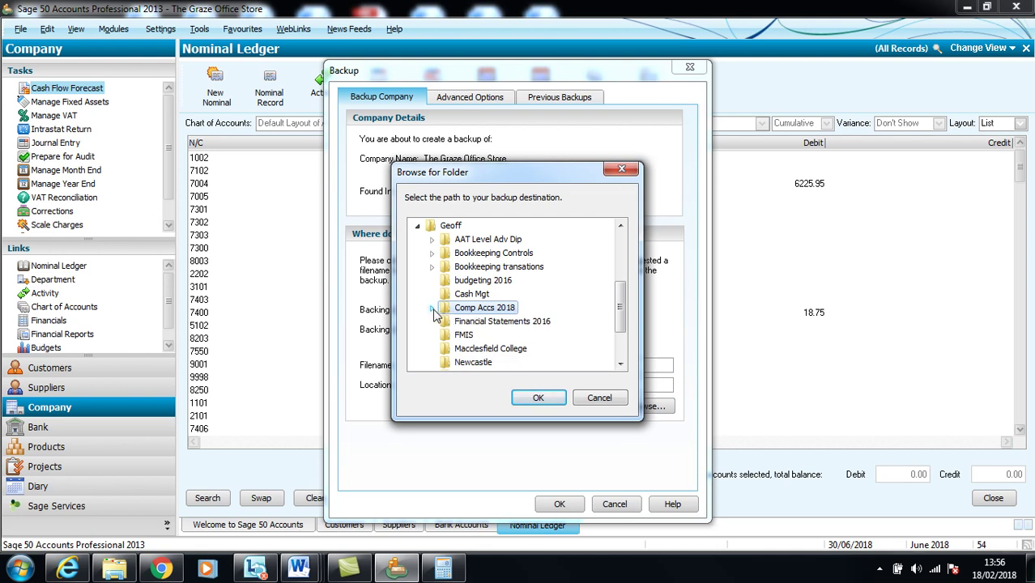
{"action": "left_click", "coordinate": [546, 401]}
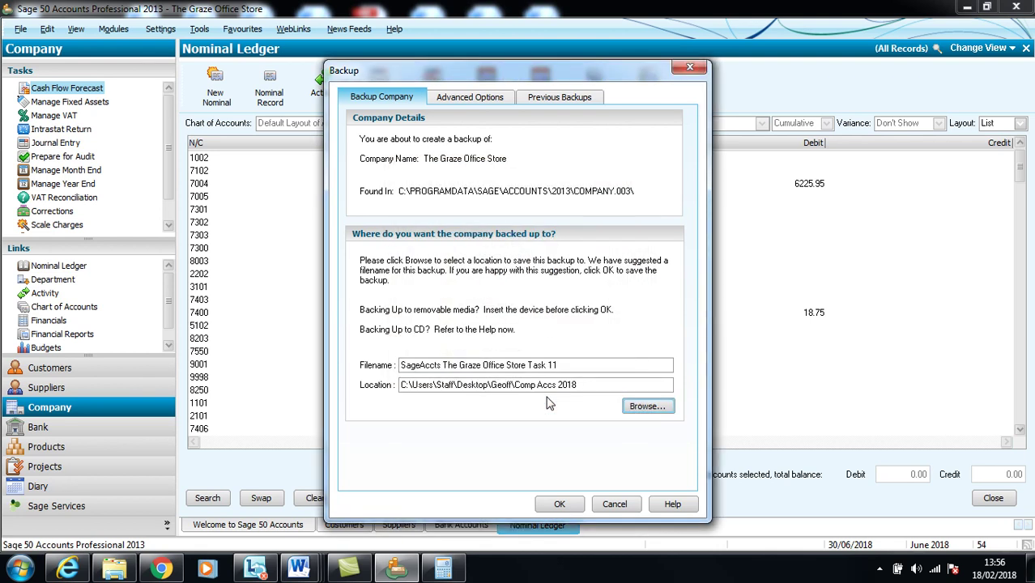
{"action": "left_click", "coordinate": [565, 506]}
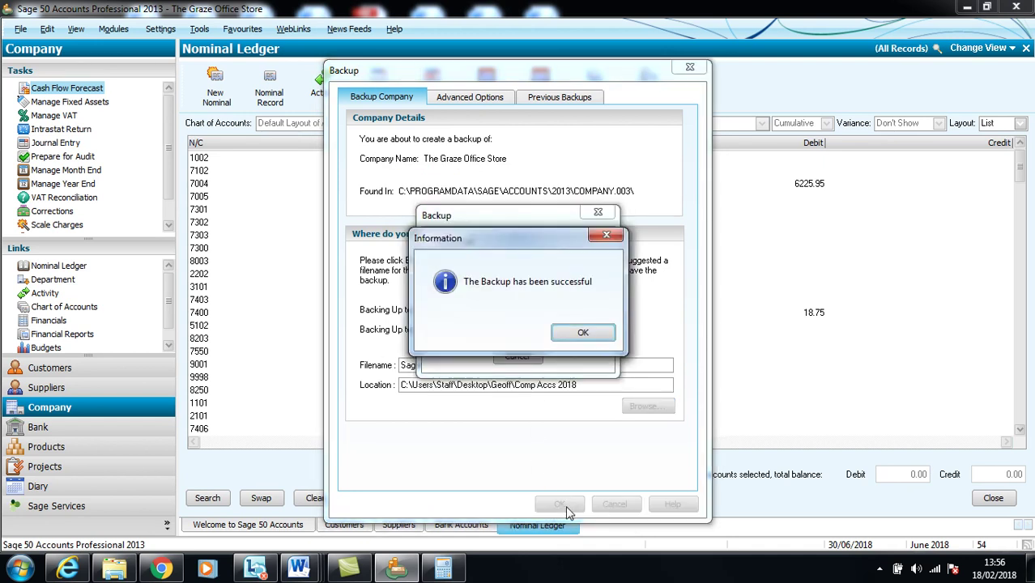
{"action": "left_click", "coordinate": [584, 334]}
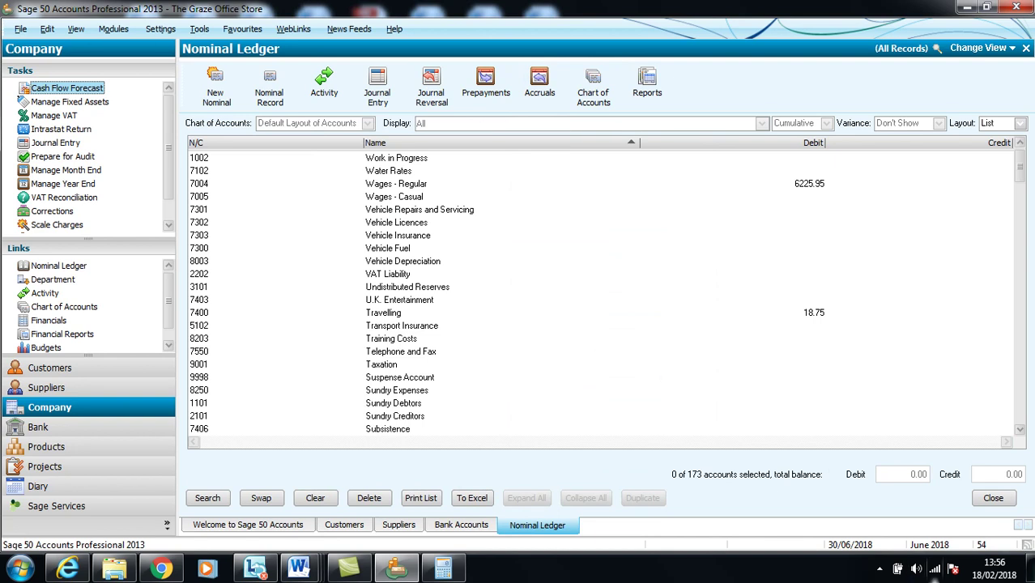
{"action": "left_click", "coordinate": [879, 569]}
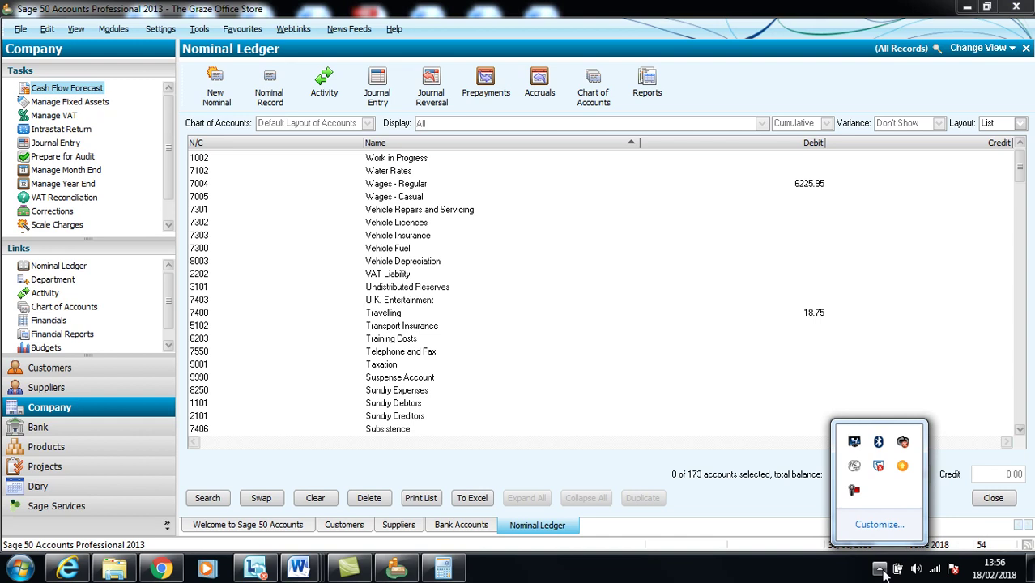
{"action": "left_click", "coordinate": [860, 496]}
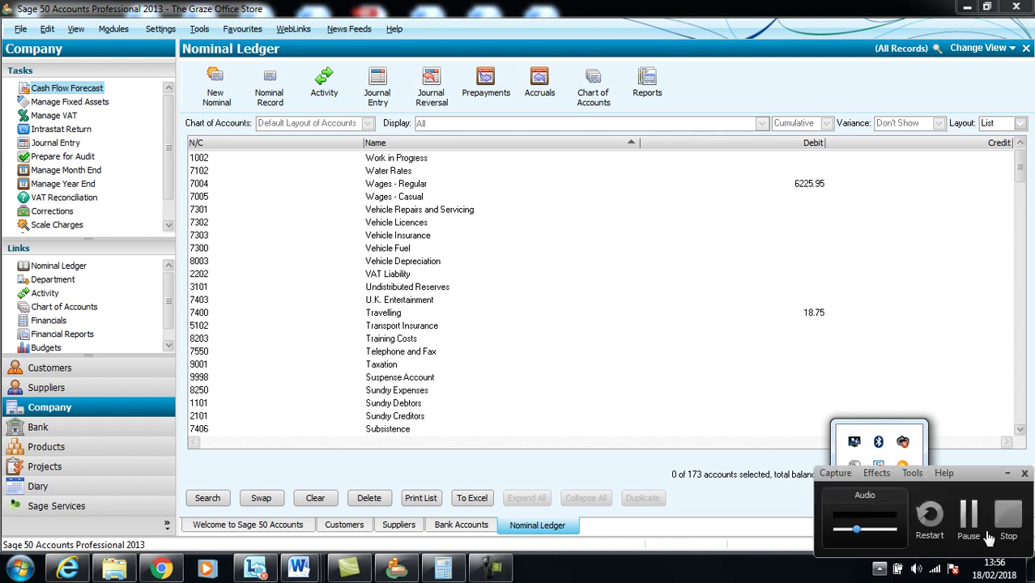